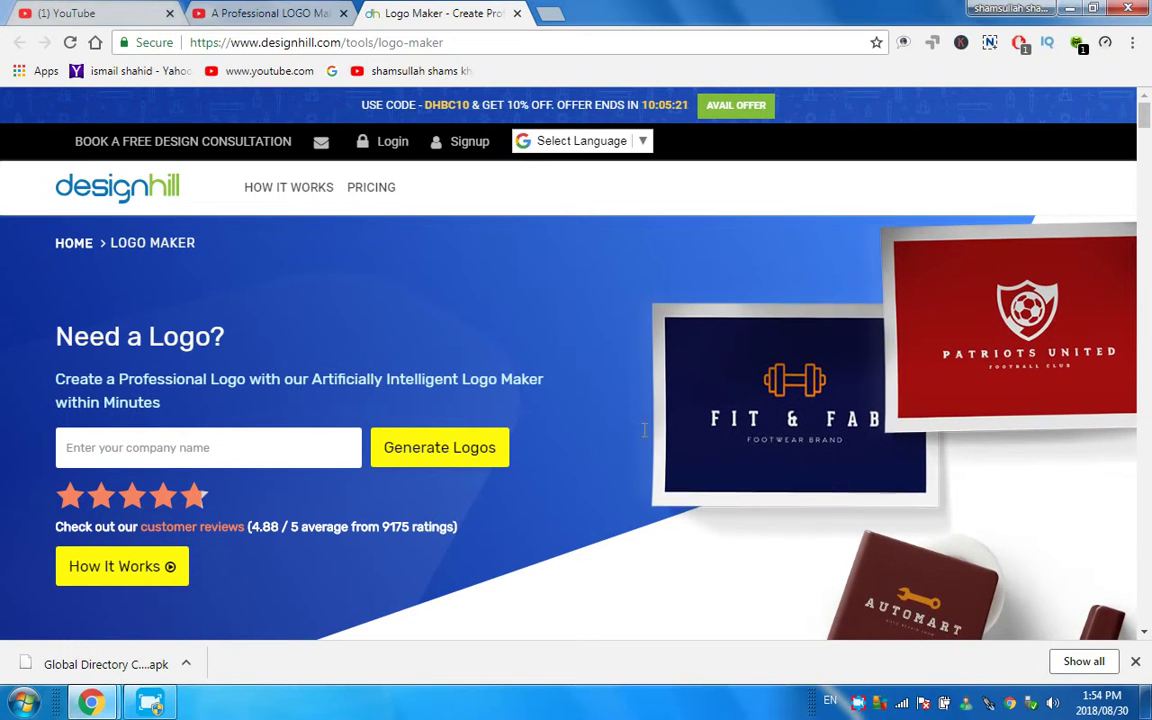
Open the Google Select Language list on the start page to see the translation languages.
left_click(638, 141)
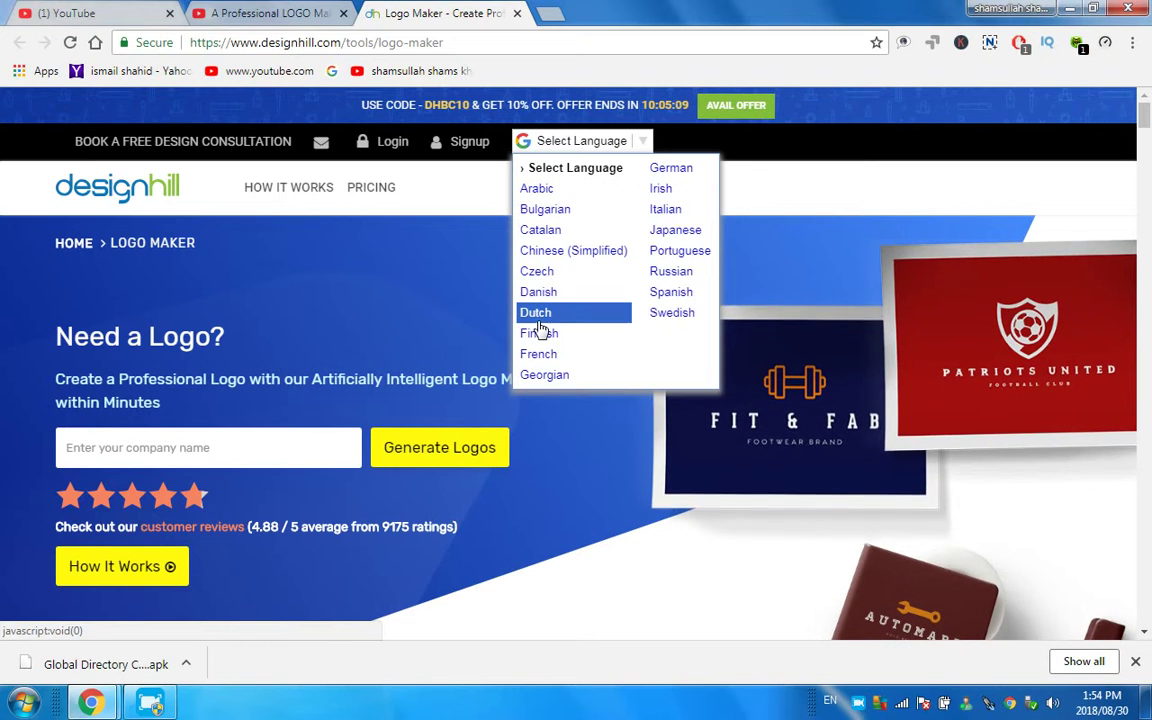
Choose German in the Select Language list to translate the site.
scroll(539, 329, "down", 2)
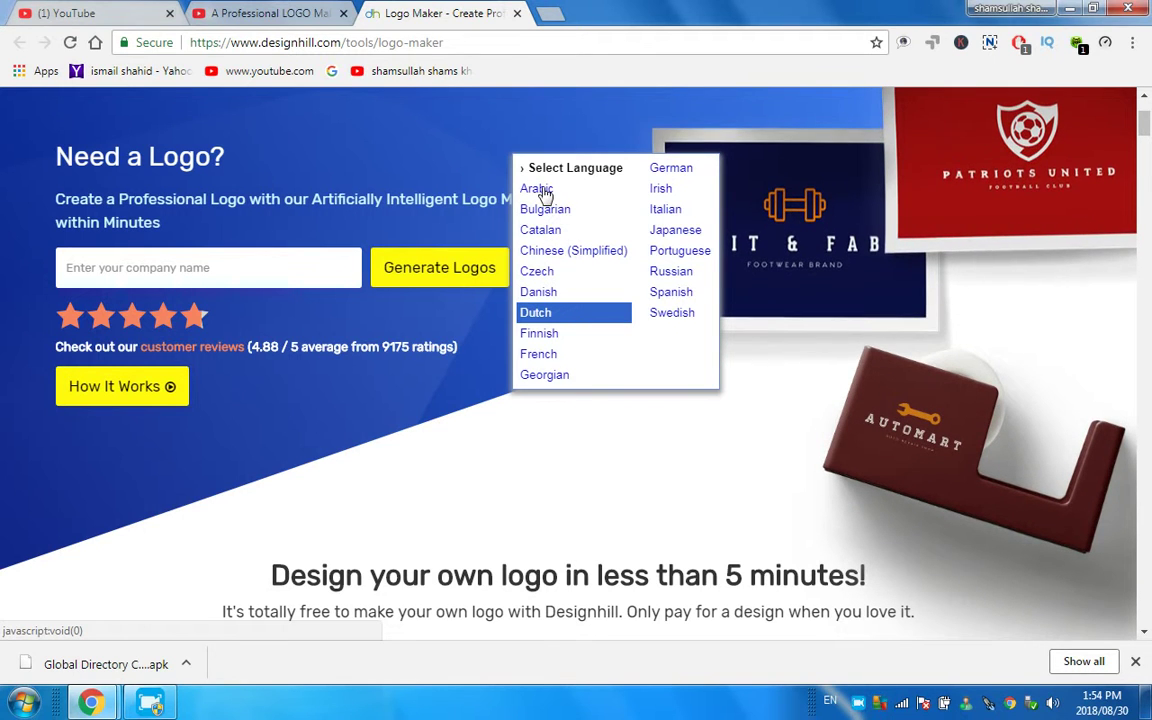
scroll(535, 175, "down", 1)
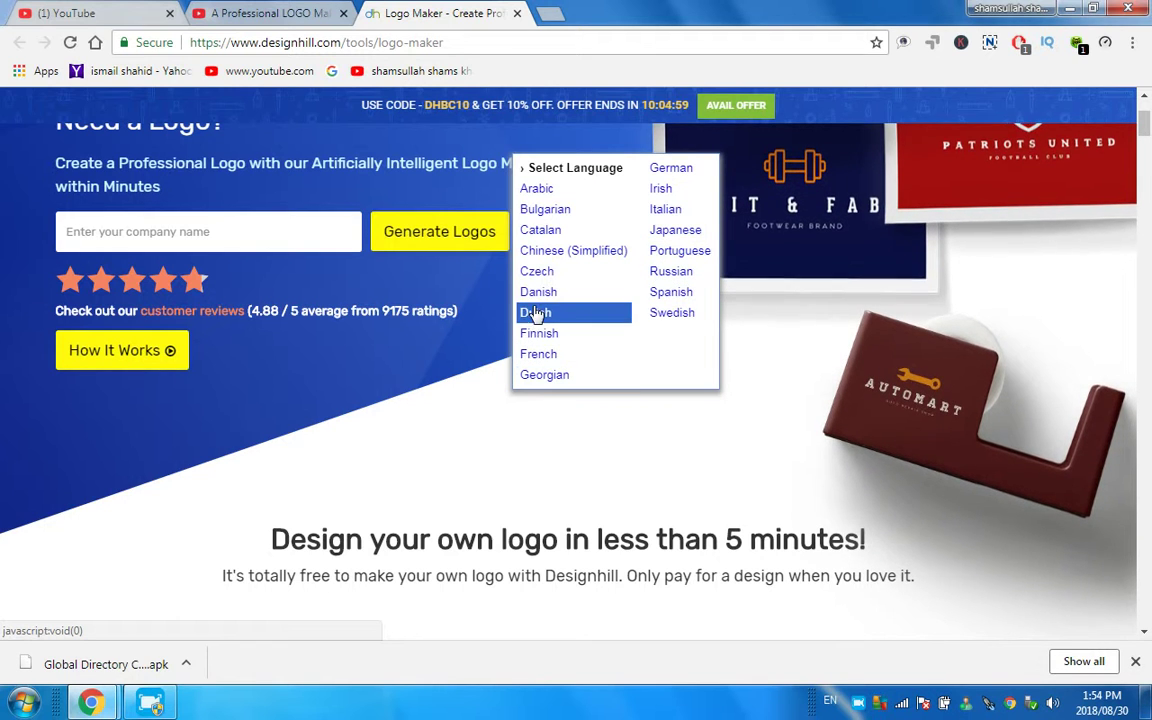
left_click(530, 170)
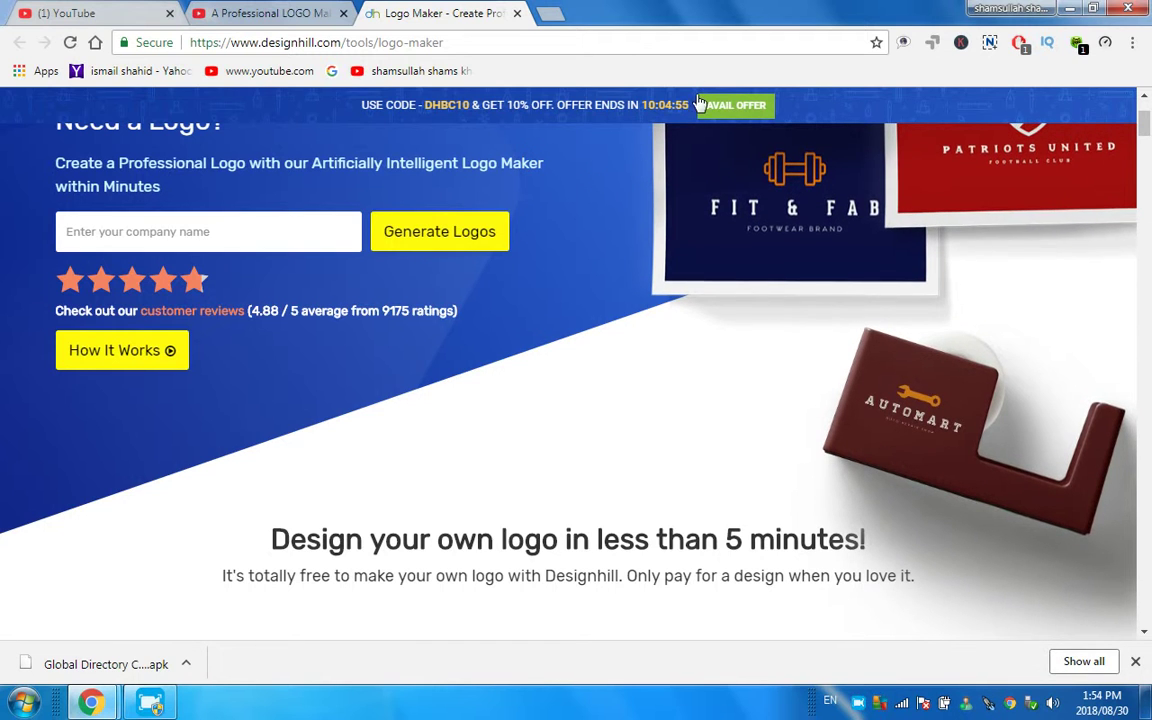
scroll(645, 230, "up", 2)
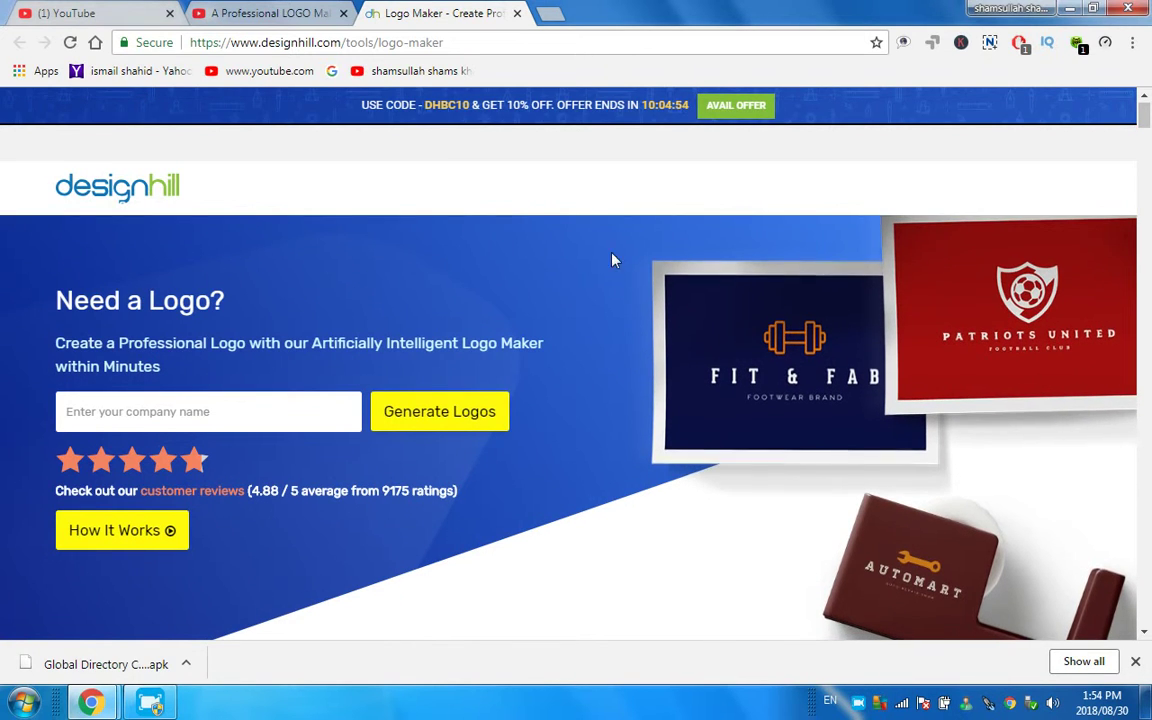
left_click(254, 409)
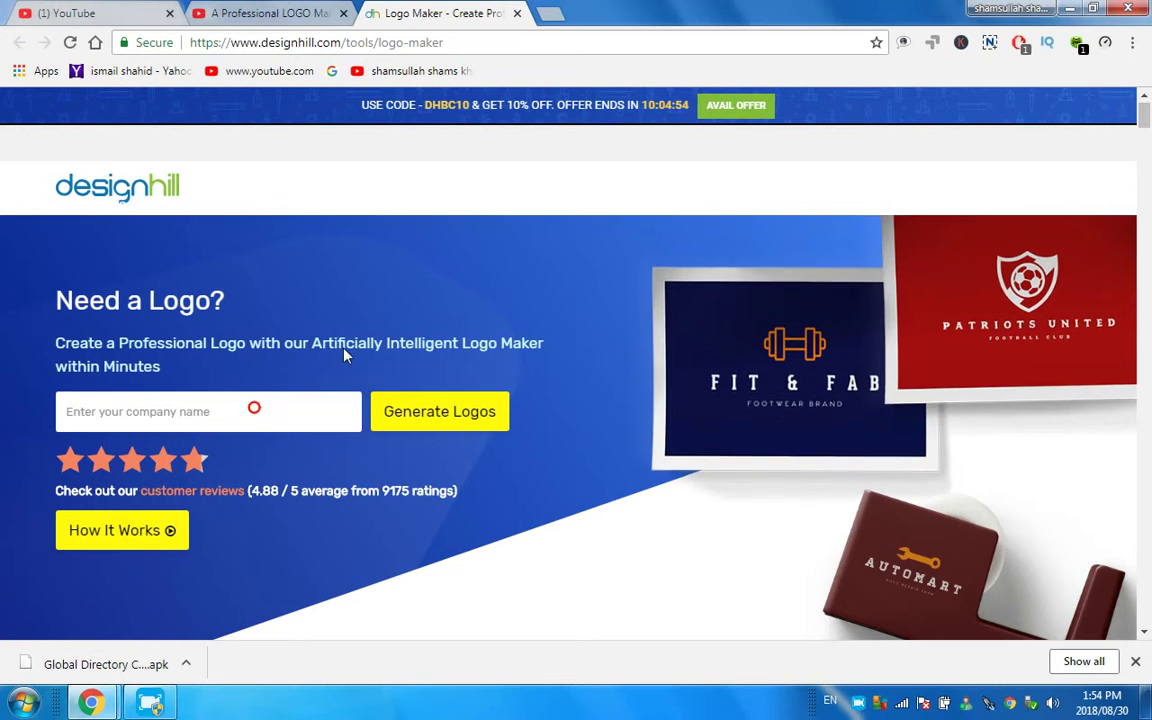
scroll(575, 250, "up", 1)
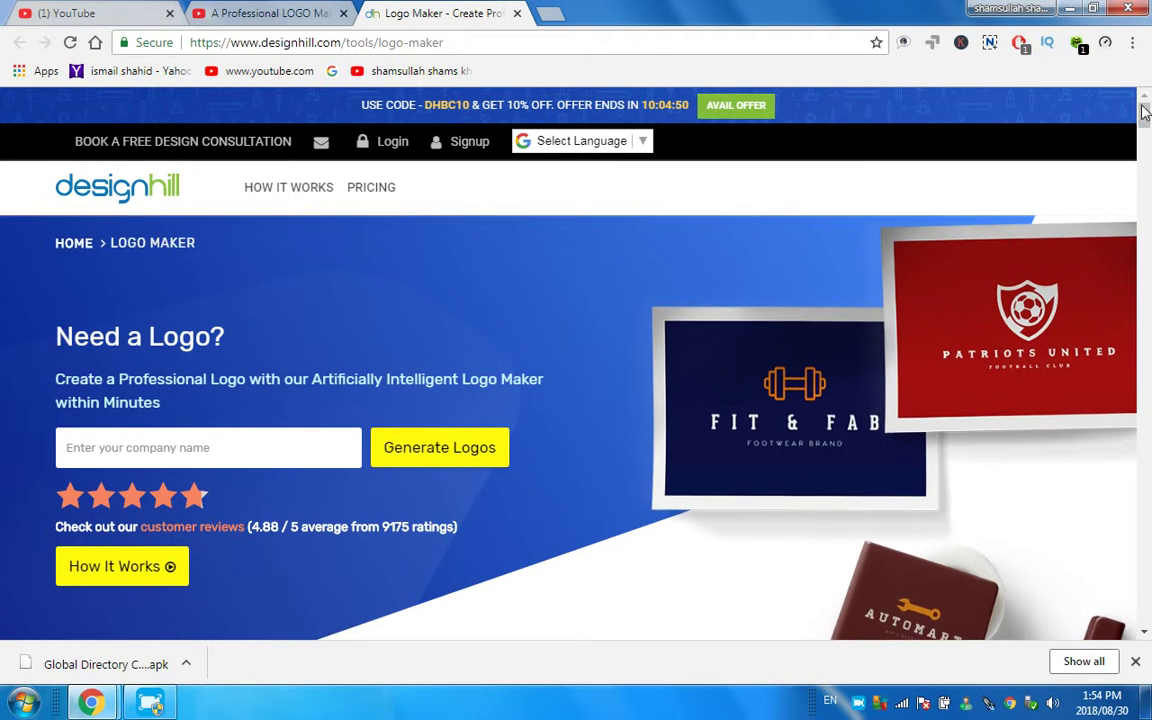
left_click(641, 142)
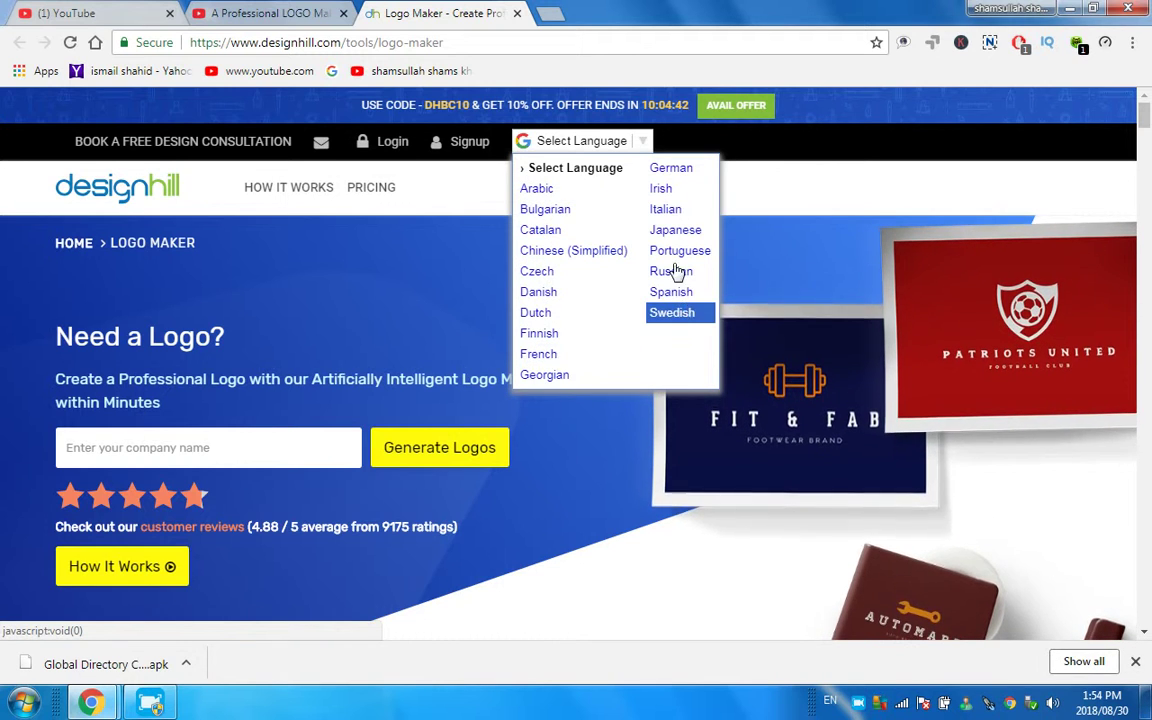
left_click(670, 168)
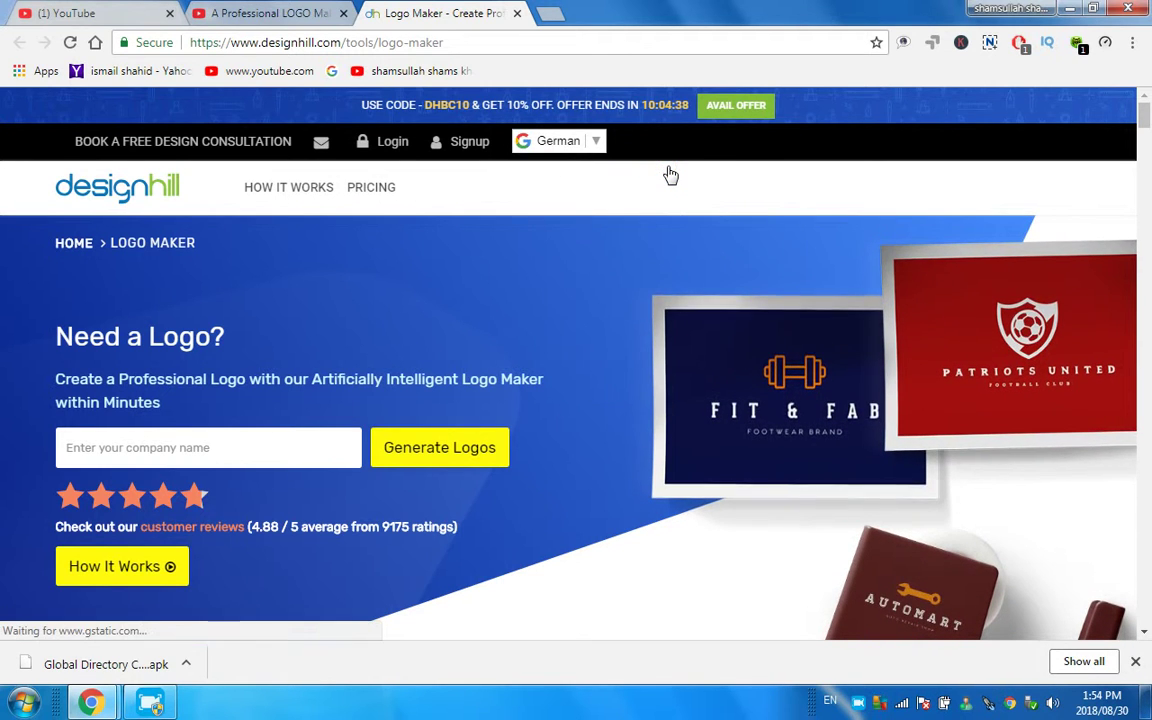
Open the 'Sign Up Today!' dialog from the Signup link in the top bar.
left_click(474, 143)
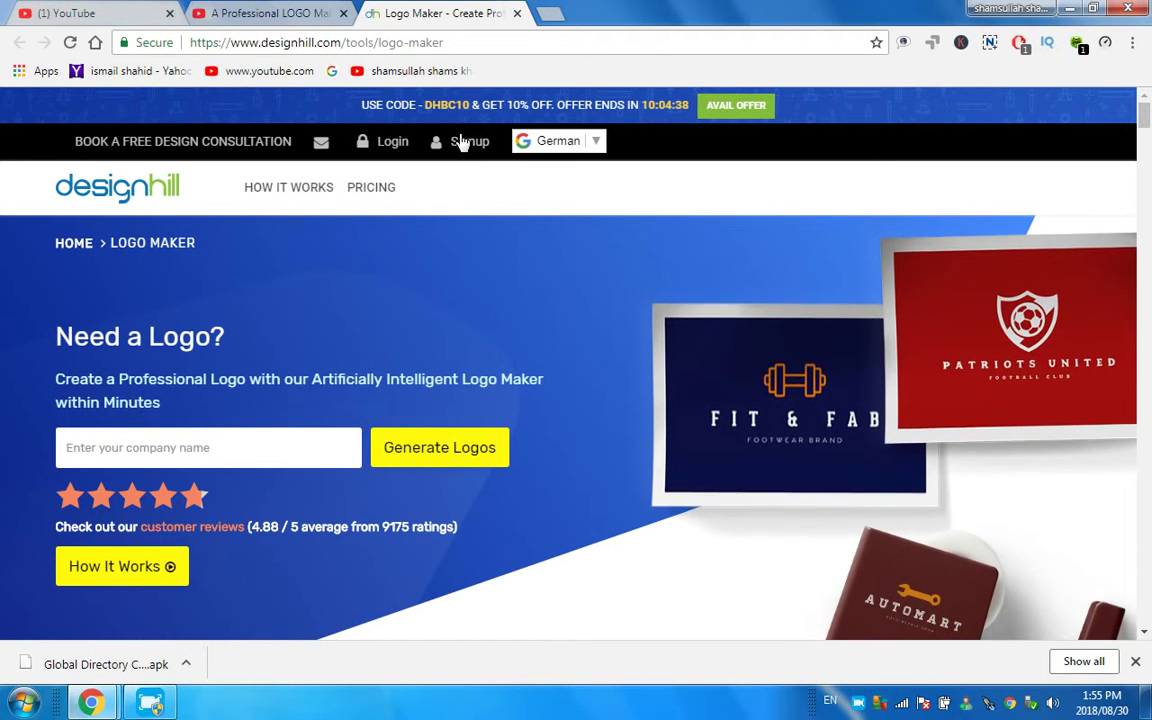
left_click(460, 143)
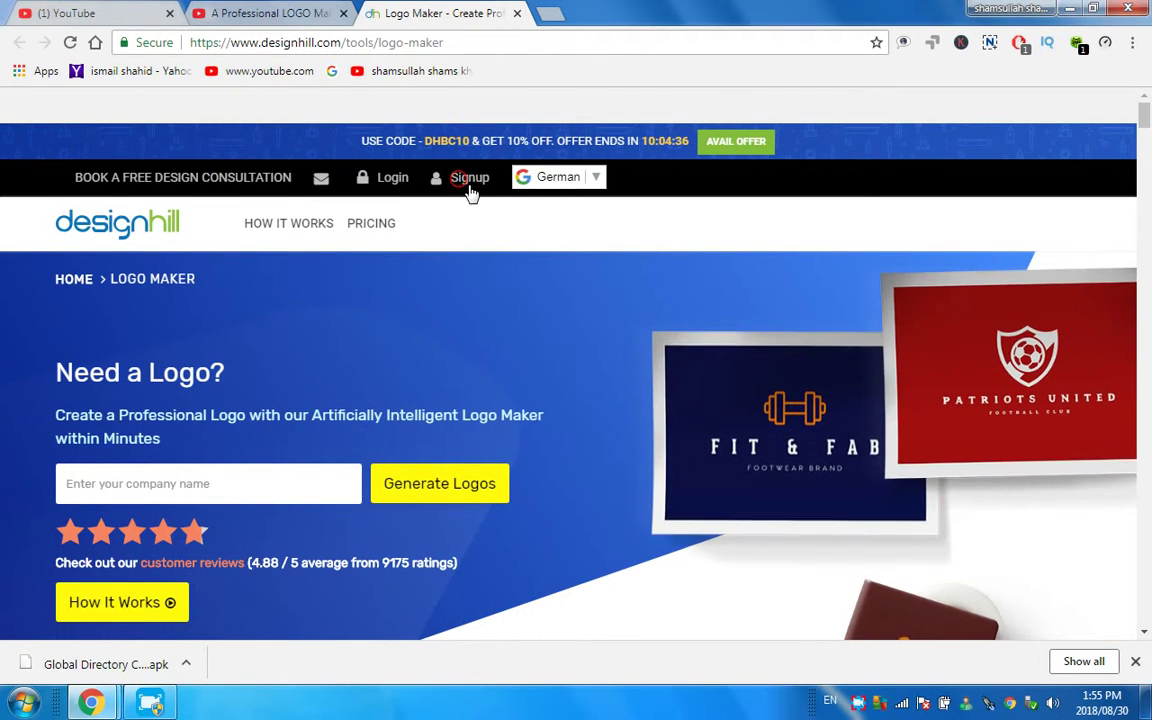
left_click(468, 188)
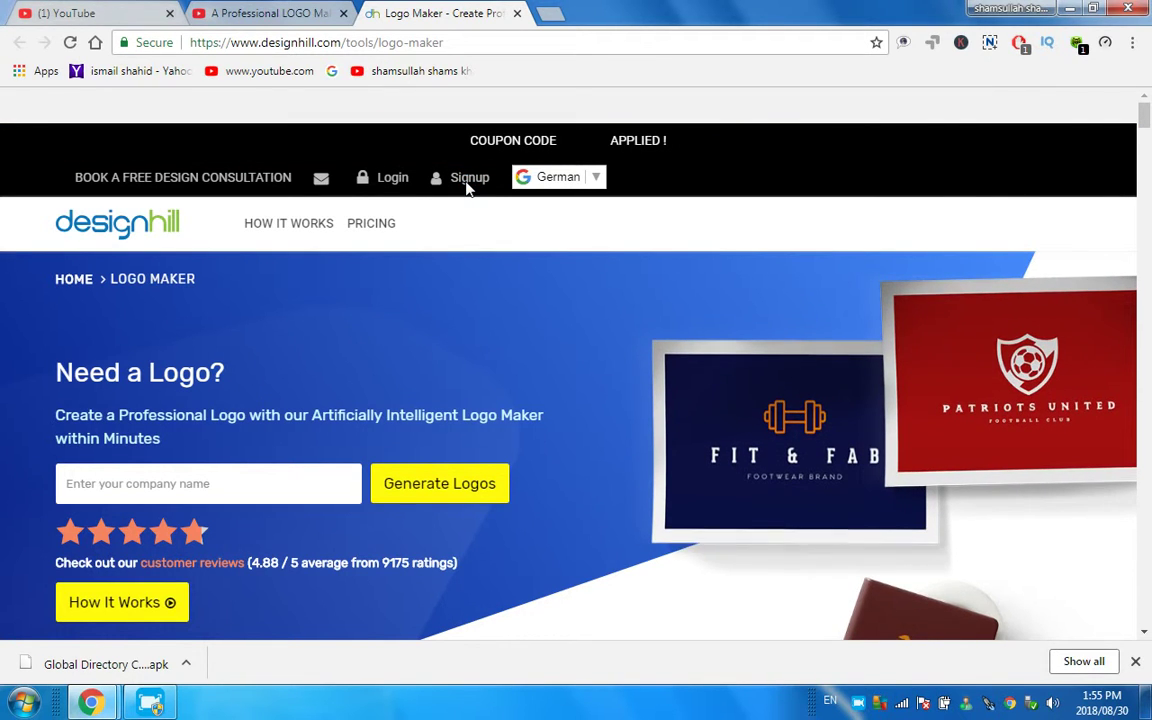
left_click(467, 186)
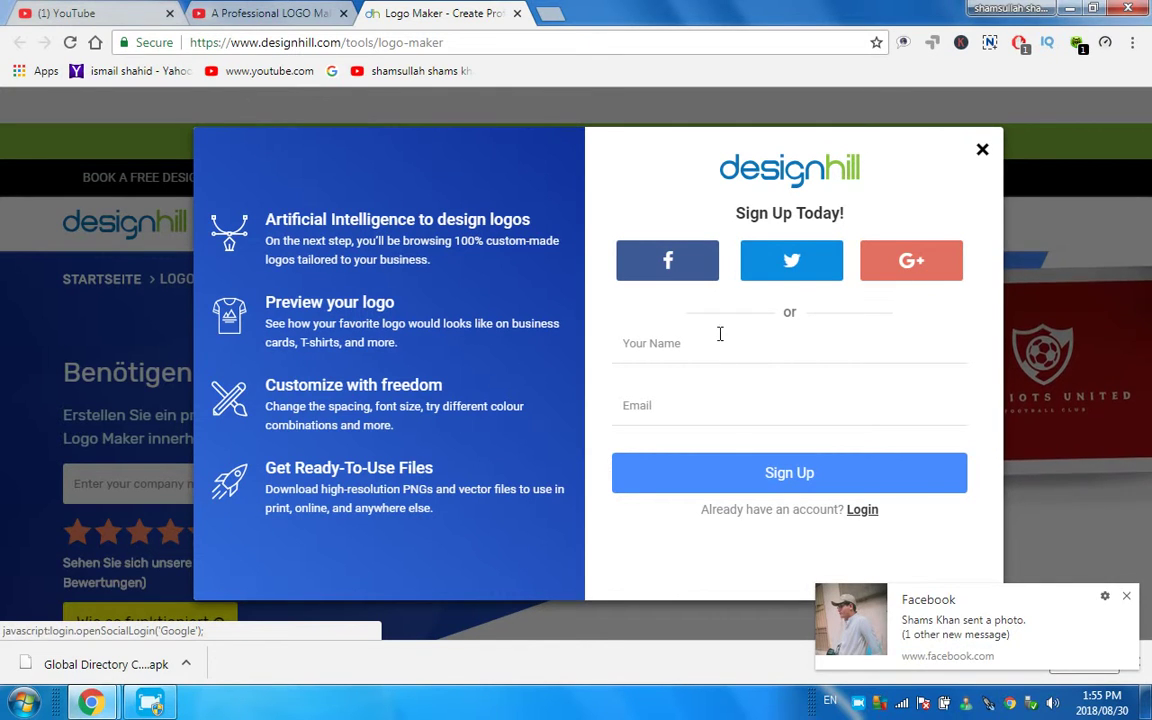
Dismiss the Facebook notification and start Google+ signup, opening Google's sign-in tab.
left_click(1123, 598)
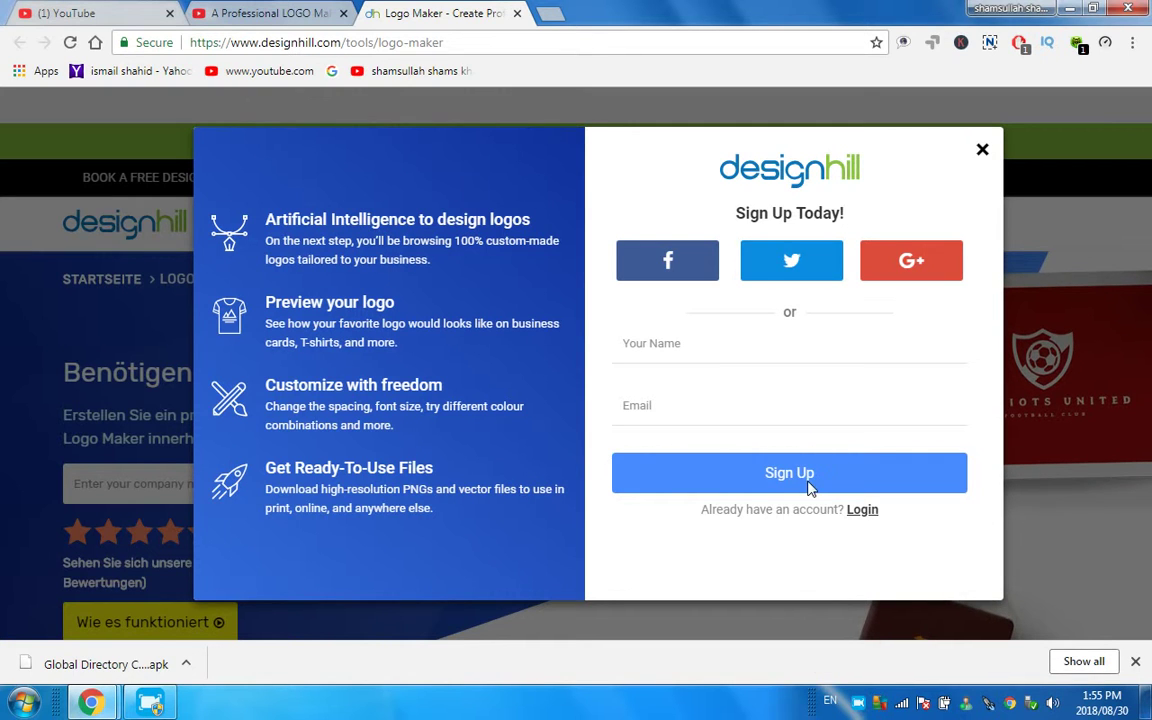
left_click(916, 263)
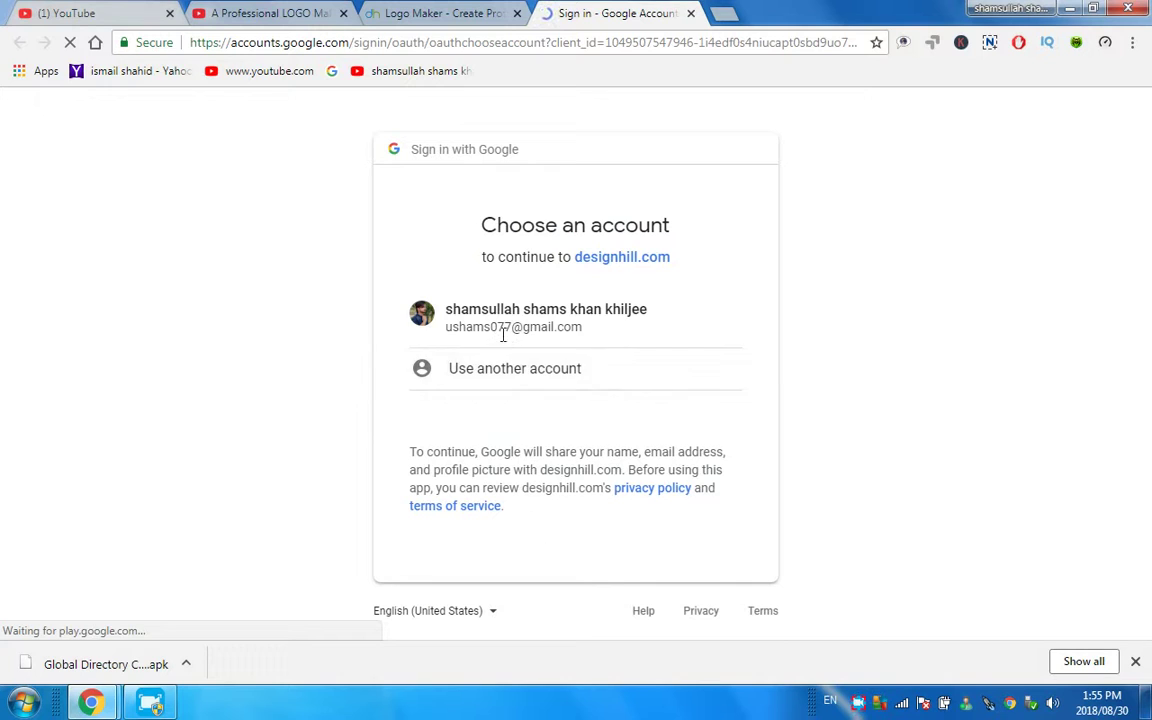
Pick the saved Google account, then reload the stalled Designhill redirect page.
left_click(530, 318)
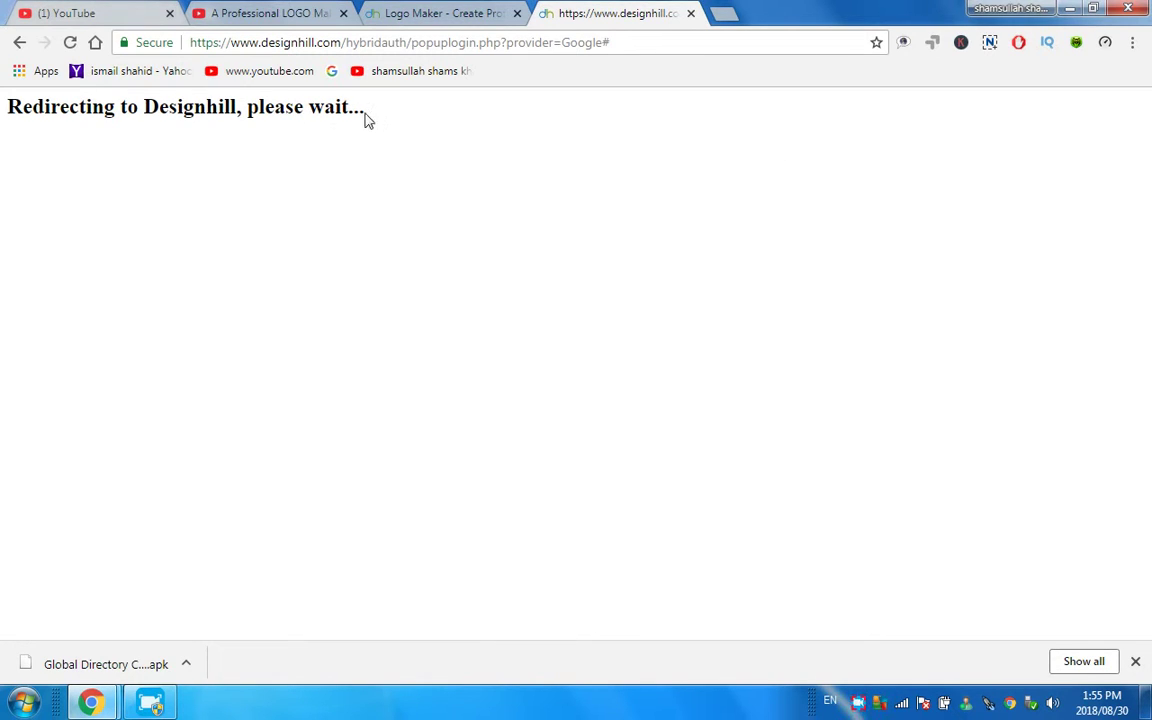
left_click_drag(366, 115, 3, 107)
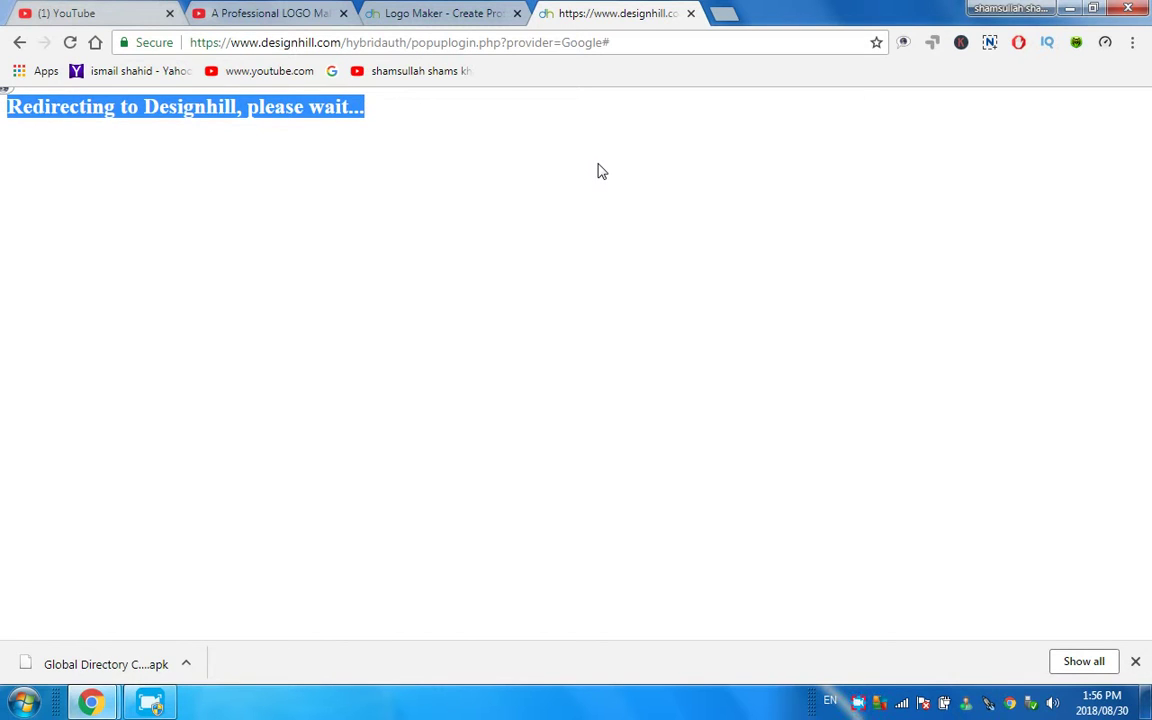
left_click(515, 256)
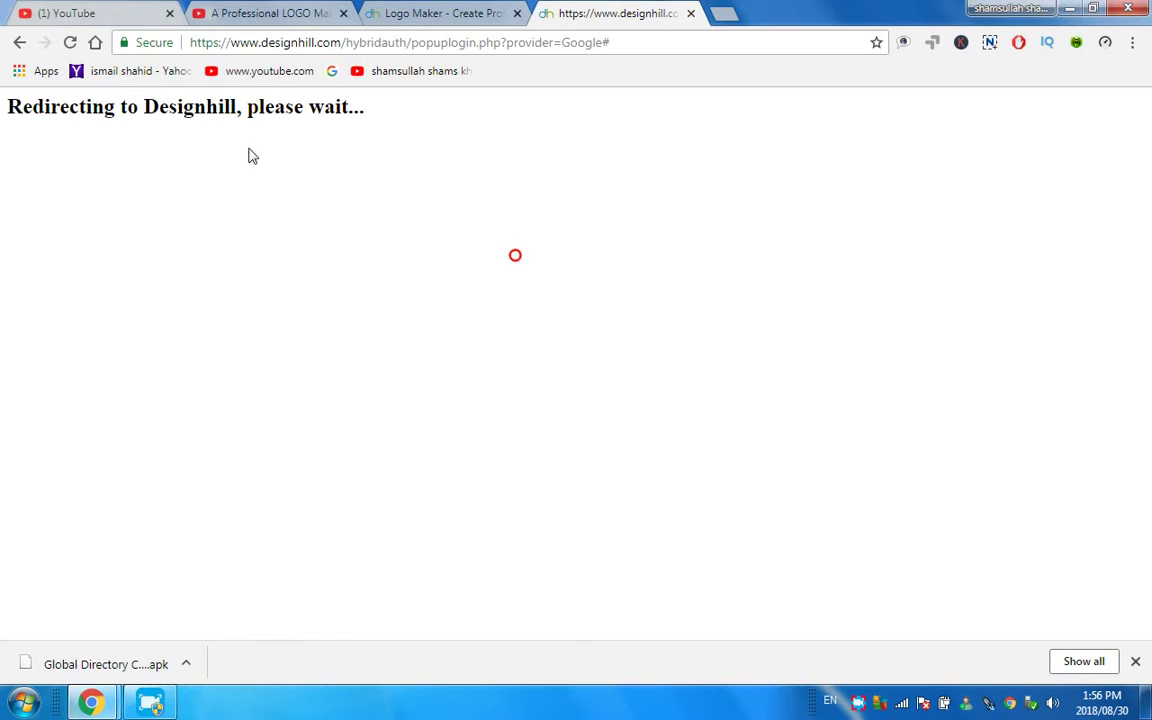
left_click(72, 43)
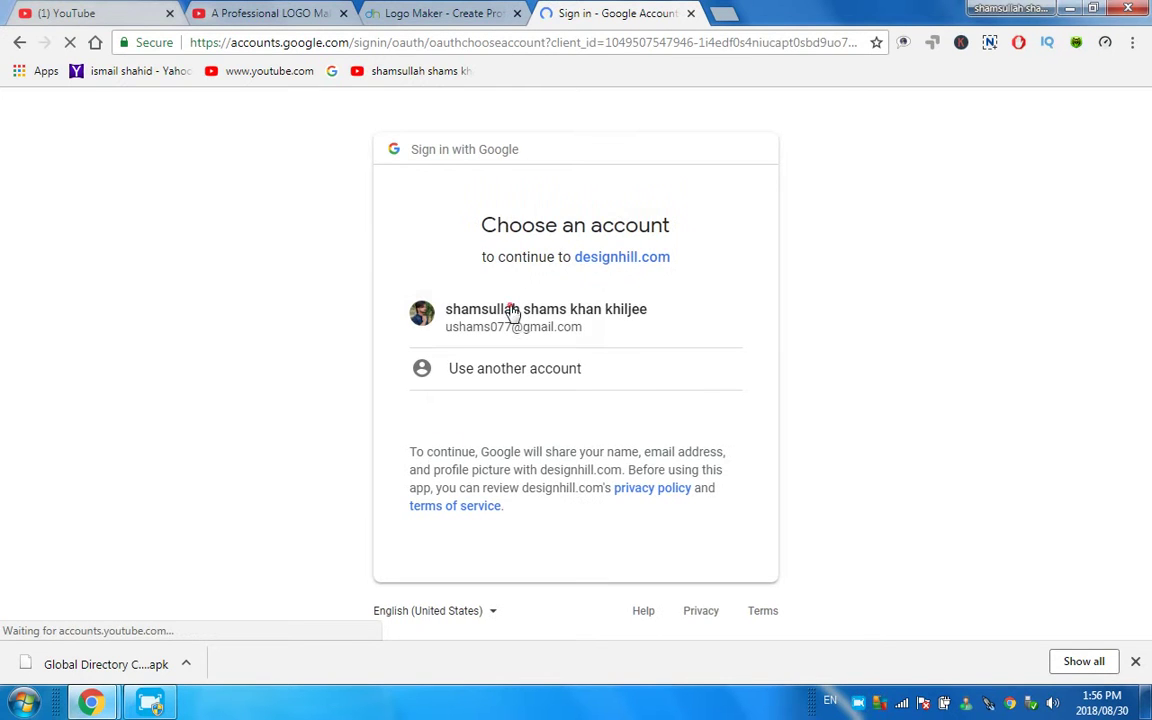
Select the saved Google account again and wait for the redirect back to Designhill.
left_click(520, 320)
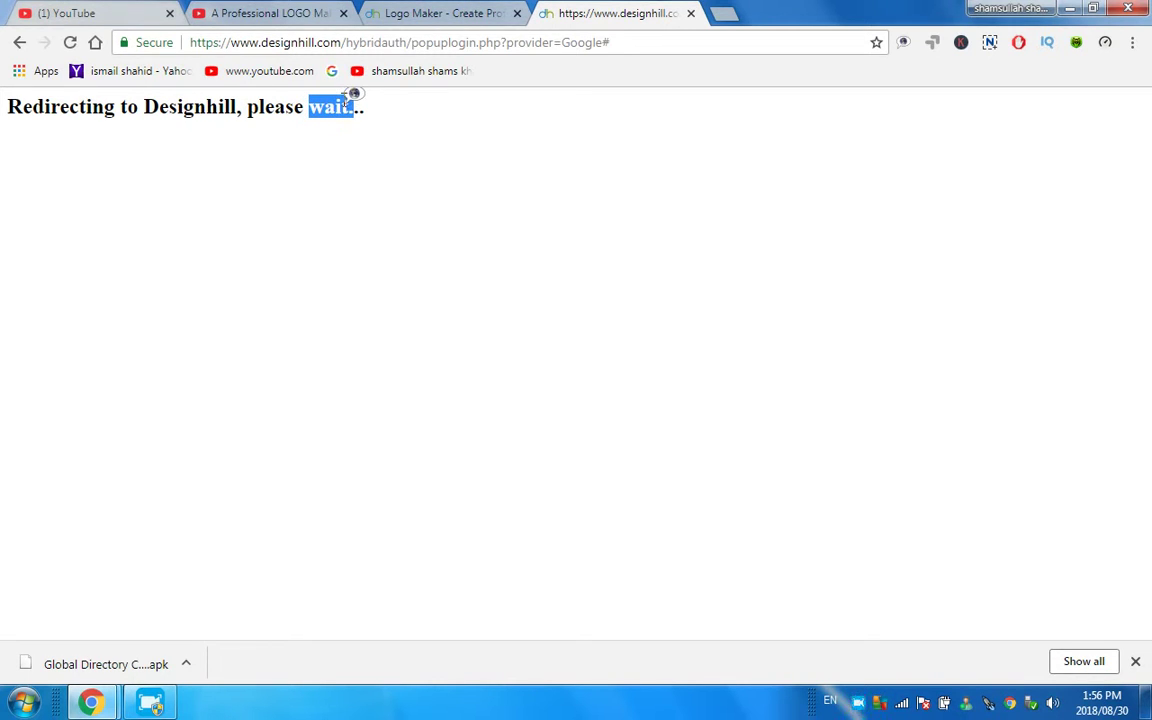
left_click_drag(243, 108, 340, 116)
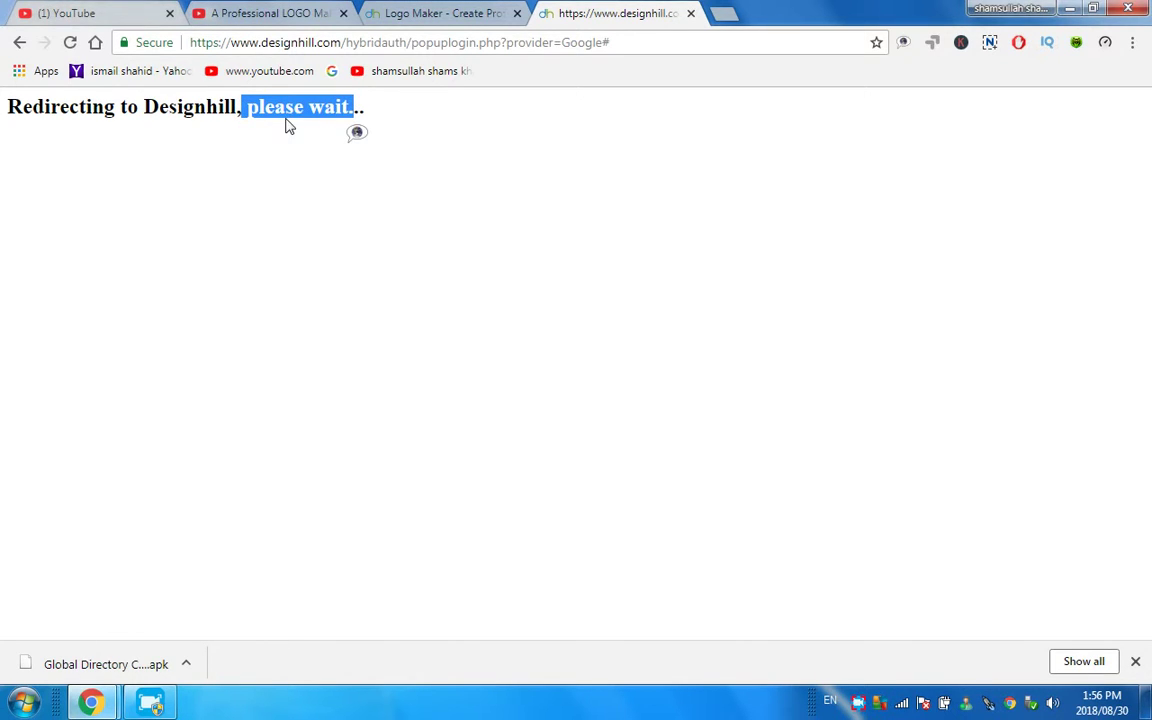
left_click(556, 343)
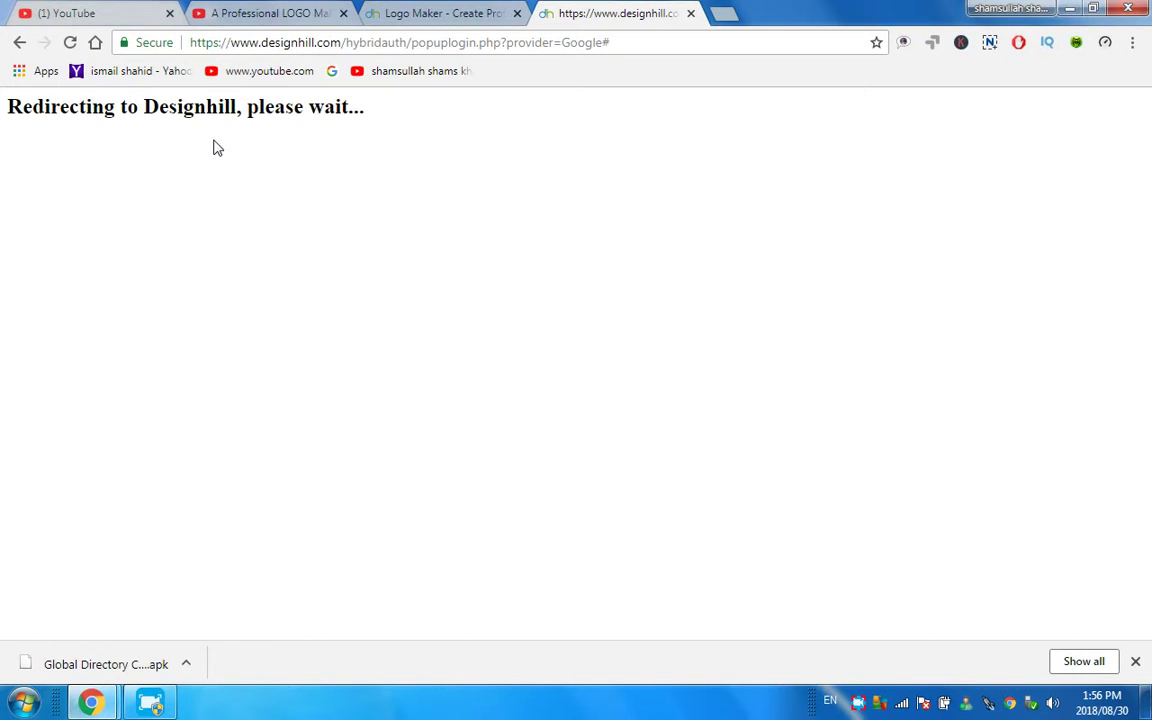
left_click_drag(8, 104, 377, 130)
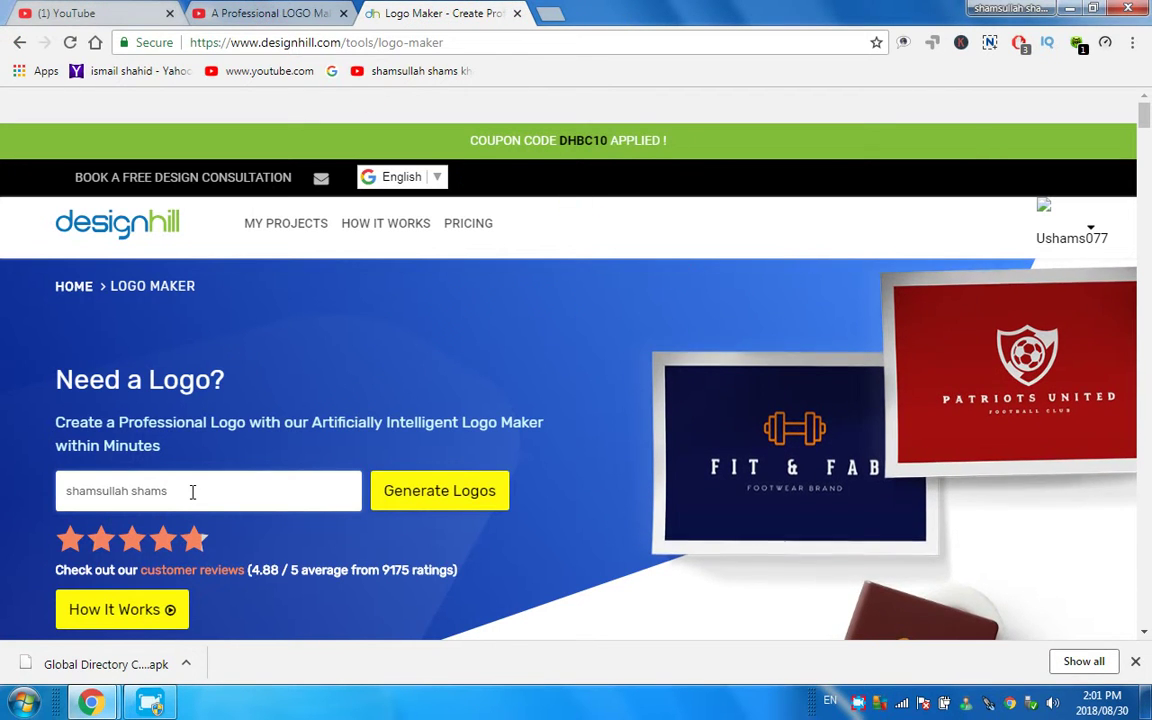
Finish entering the full name as the logo name and generate logo options.
type("k")
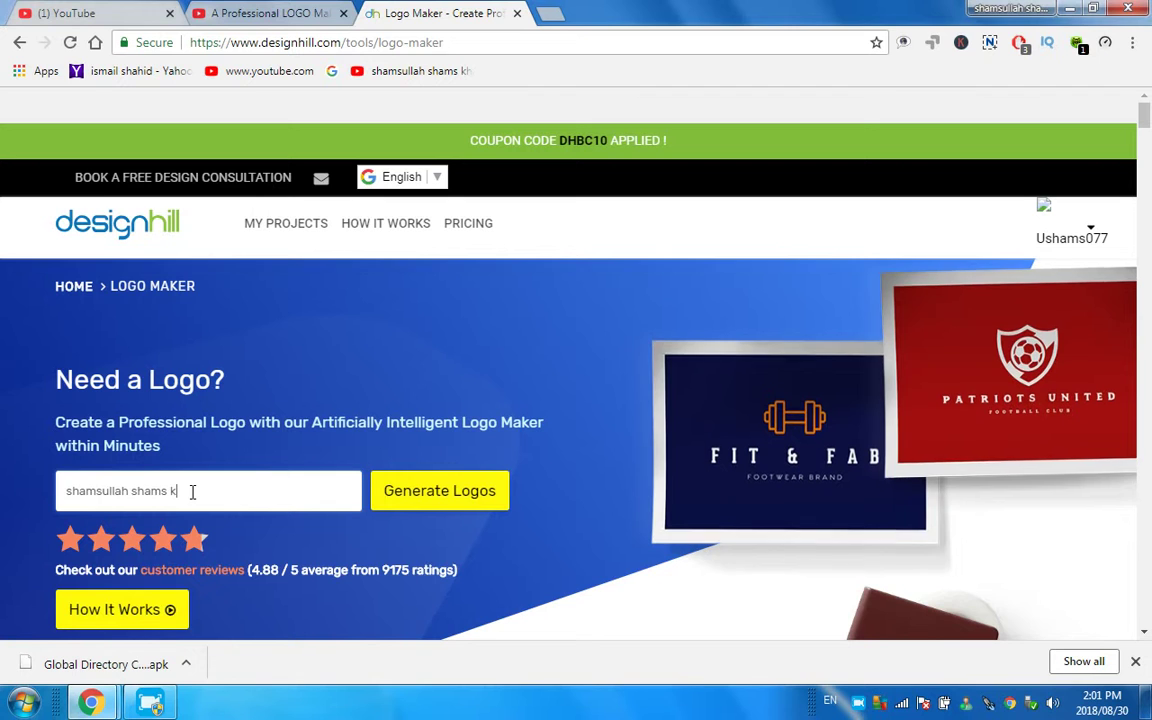
type("han khil")
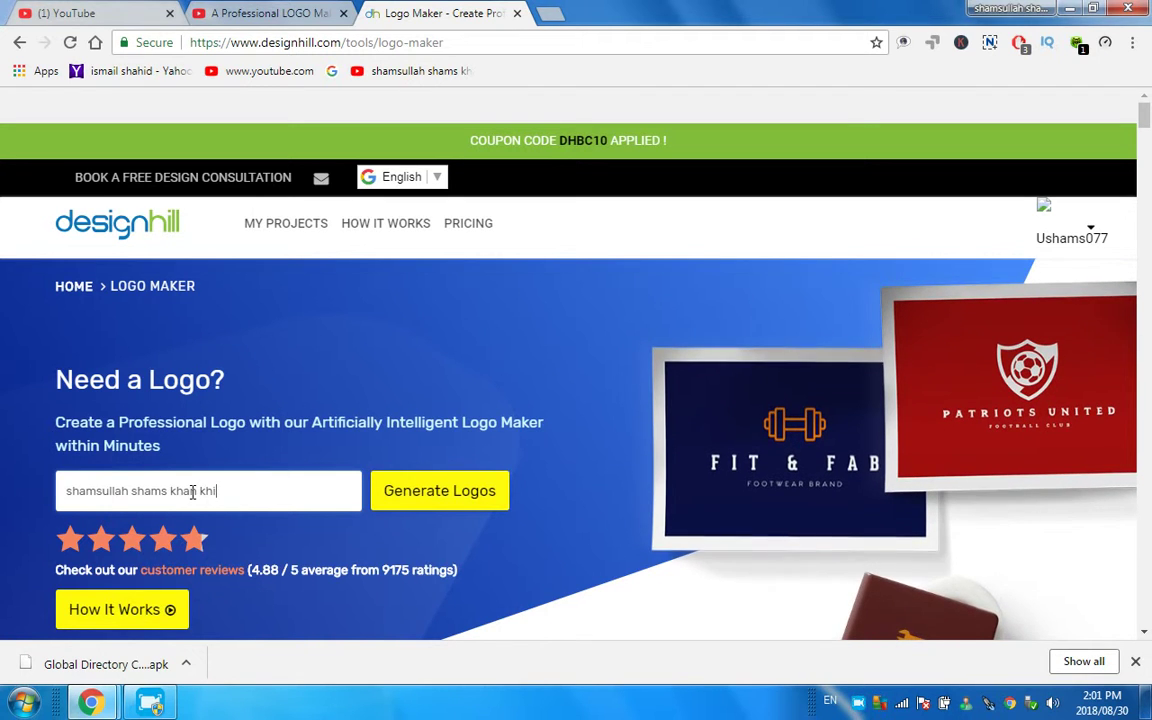
type("jee")
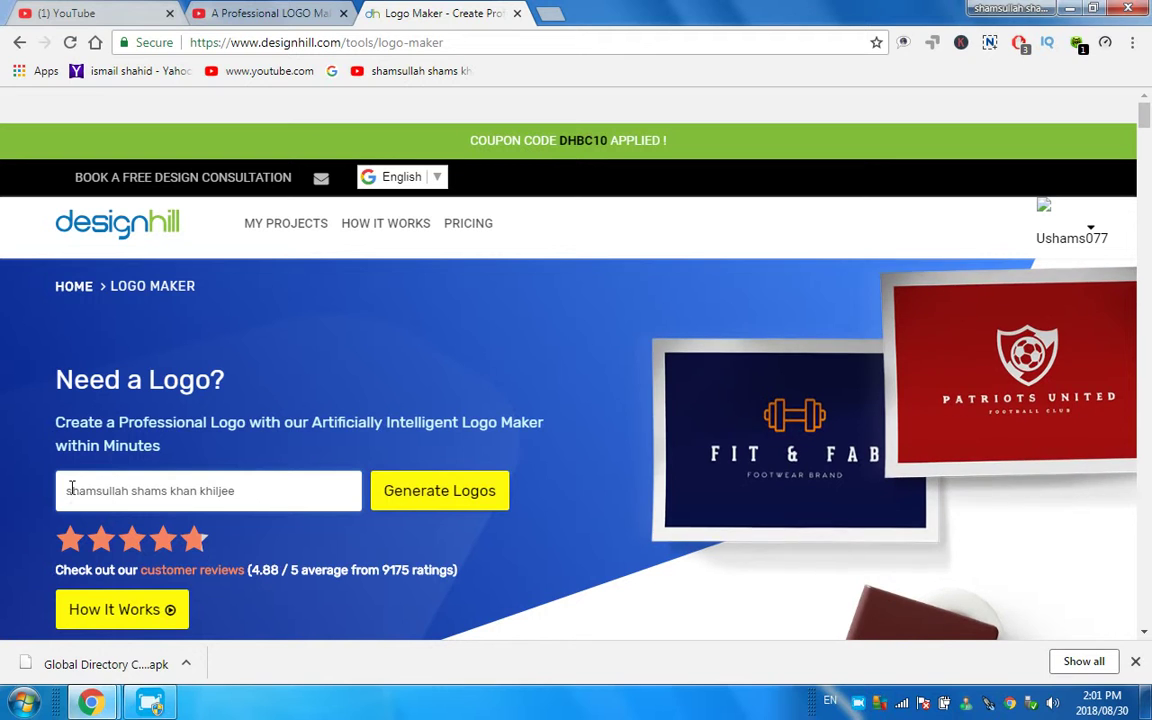
key("ctrl+shift+Left")
key("ctrl+shift+Left")
key("ctrl+shift+Left")
key("ctrl+shift+Left")
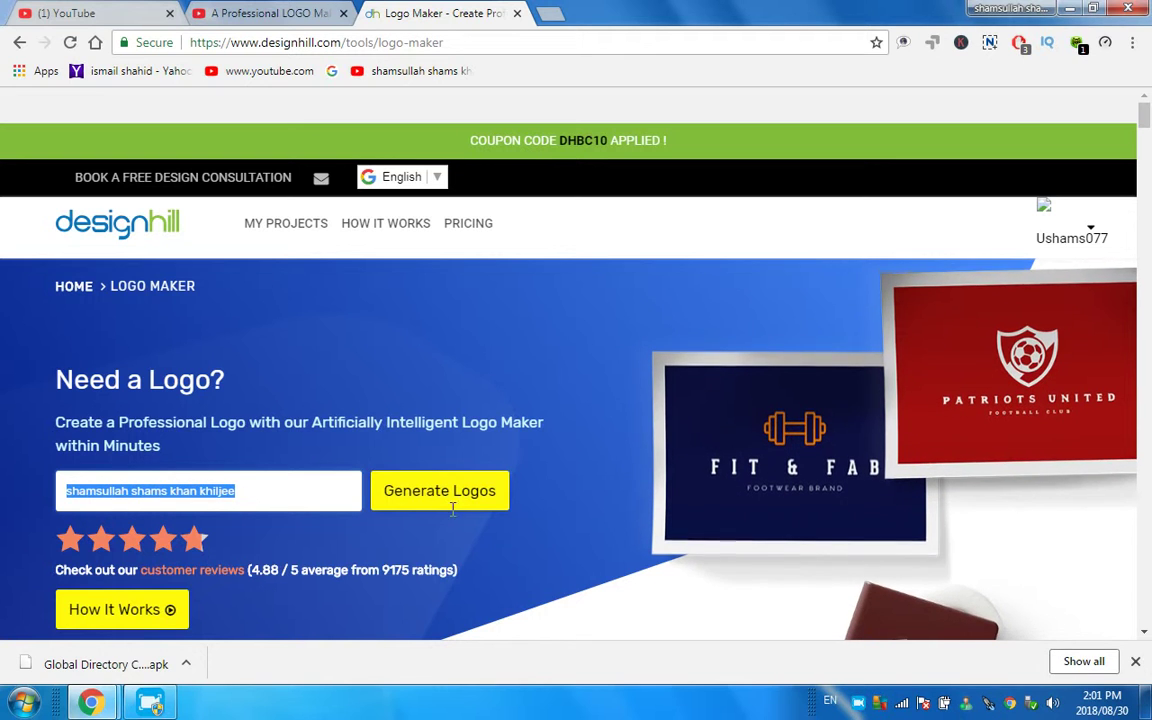
left_click(455, 493)
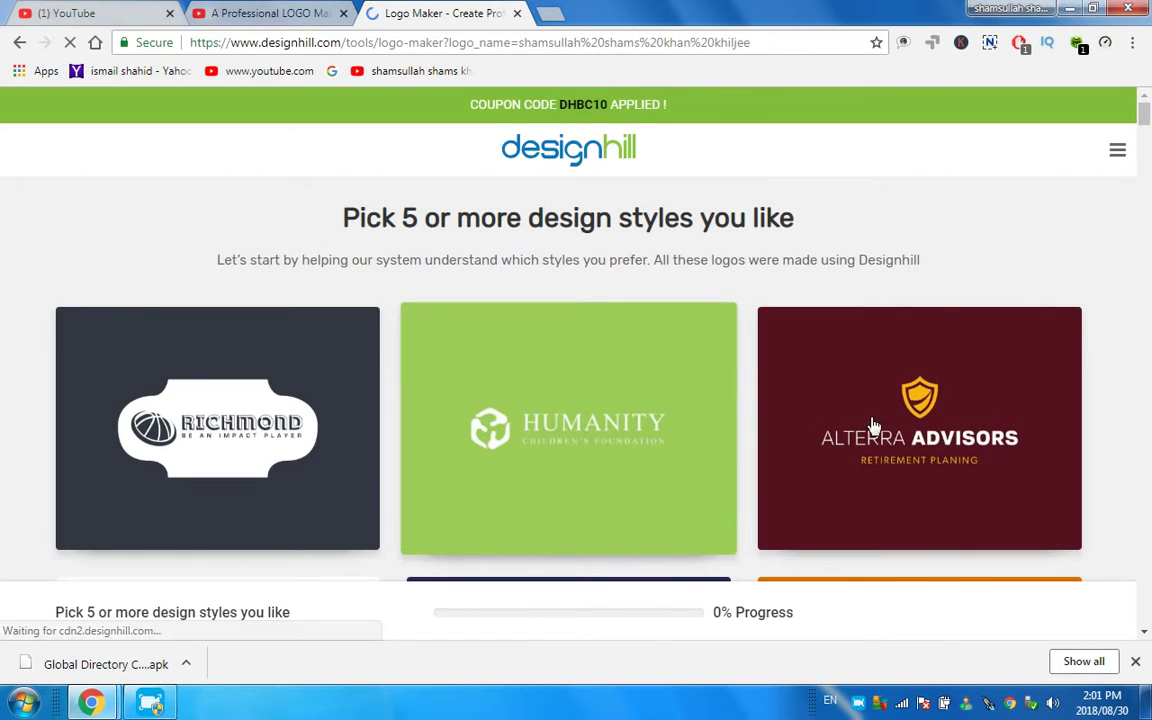
scroll(818, 283, "down", 3)
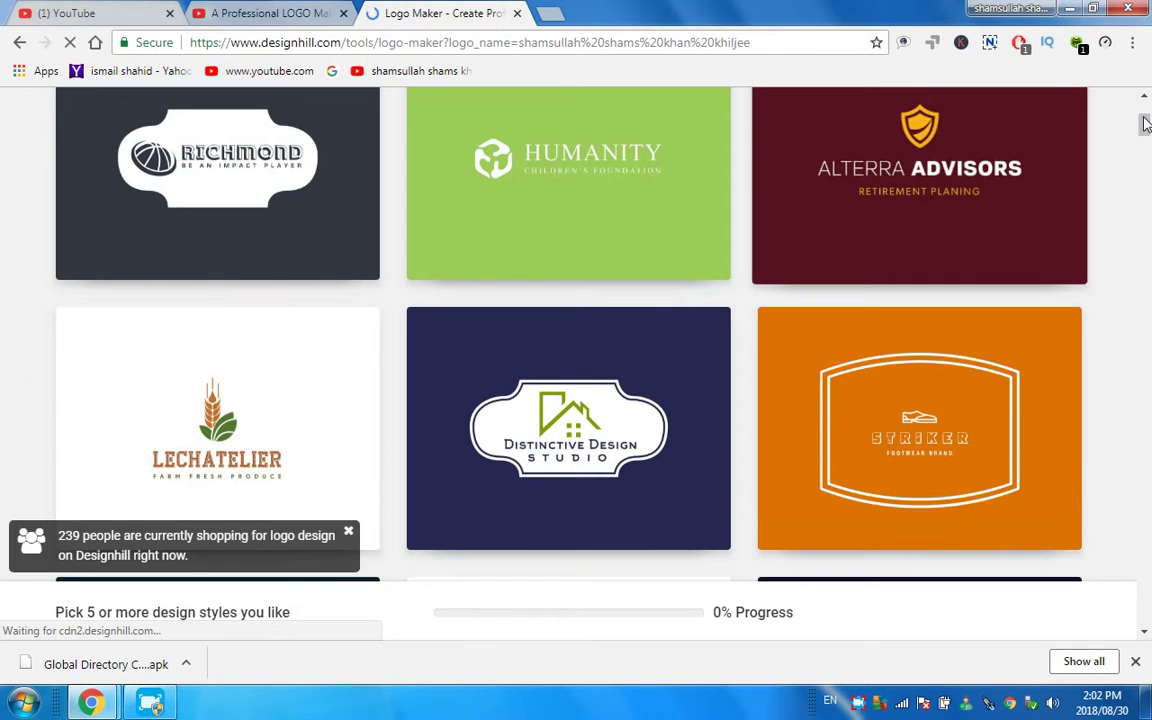
left_click_drag(1146, 123, 1146, 147)
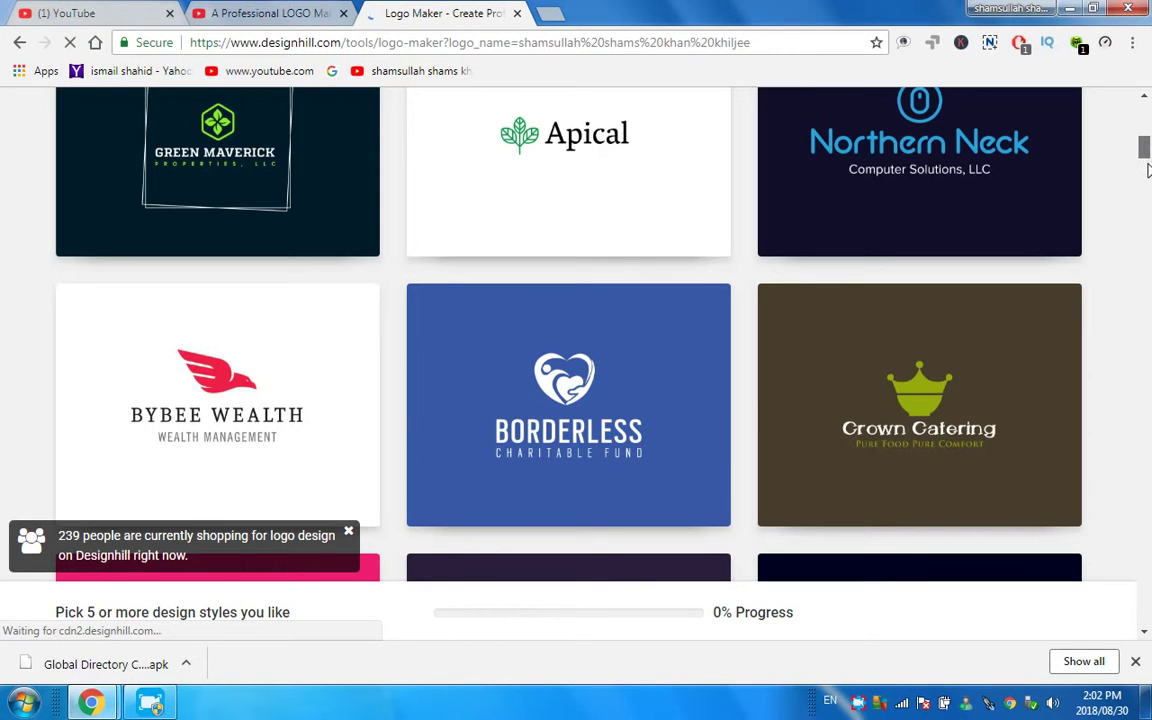
left_click_drag(1148, 170, 1148, 158)
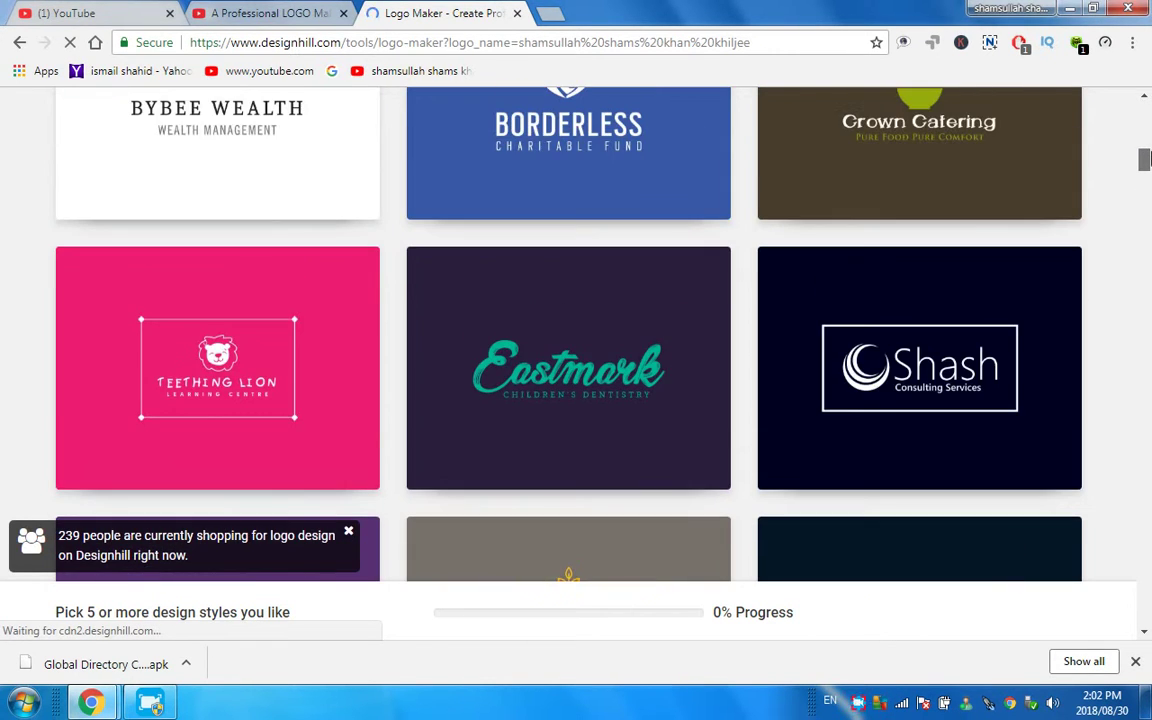
left_click_drag(1146, 160, 1147, 191)
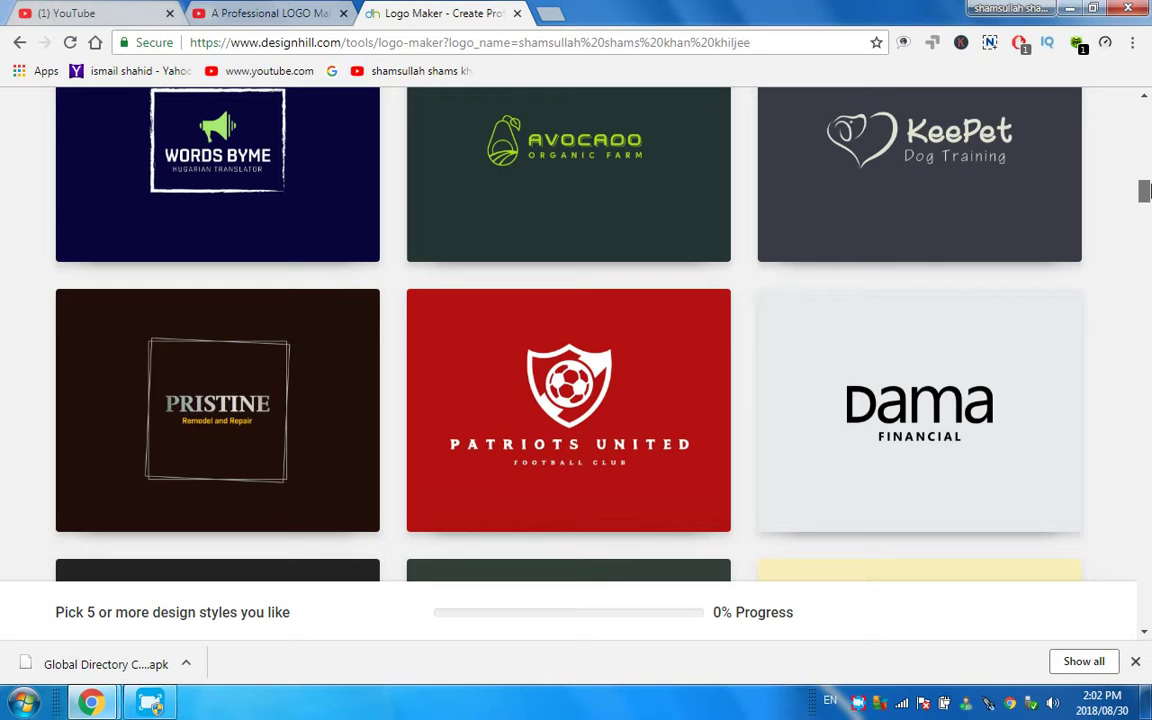
left_click_drag(1146, 193, 1147, 286)
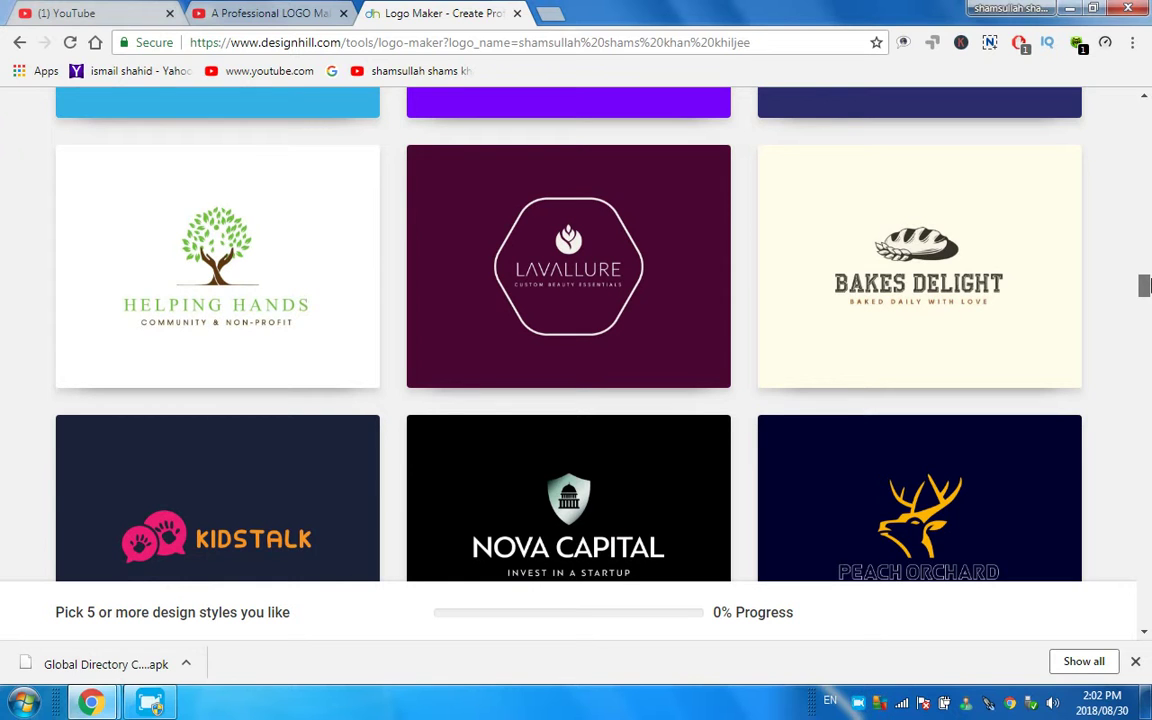
left_click_drag(1148, 289, 1148, 301)
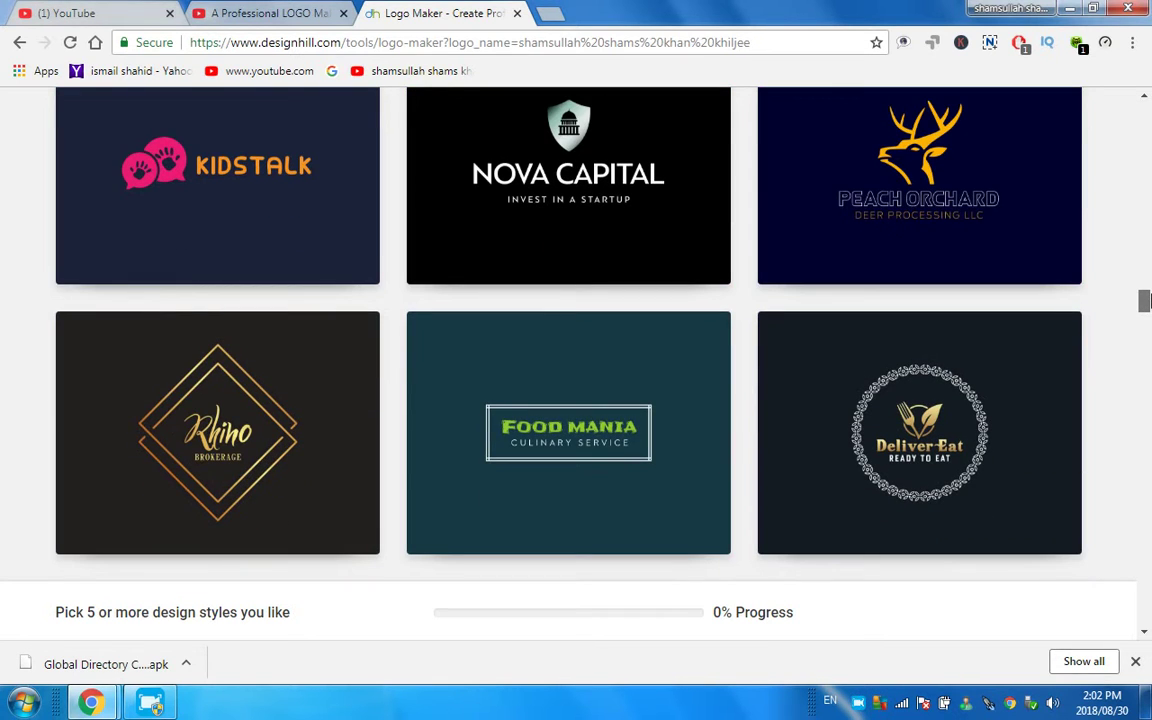
left_click_drag(1148, 306, 1148, 324)
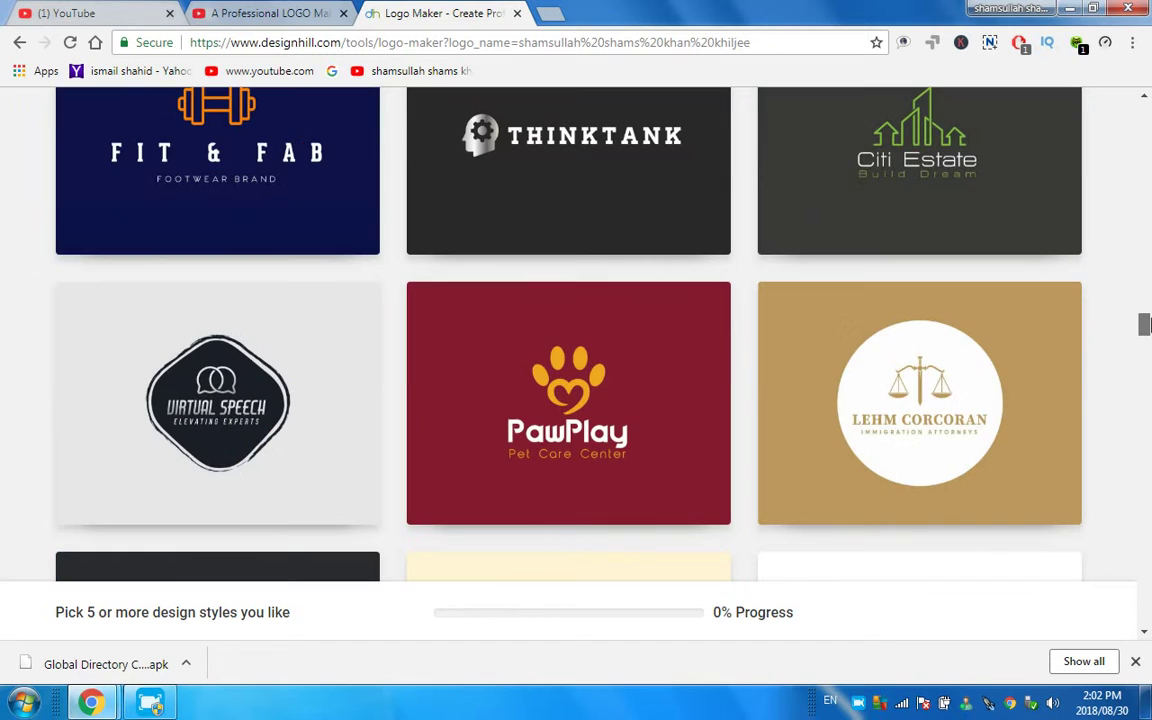
left_click_drag(1146, 325, 1147, 432)
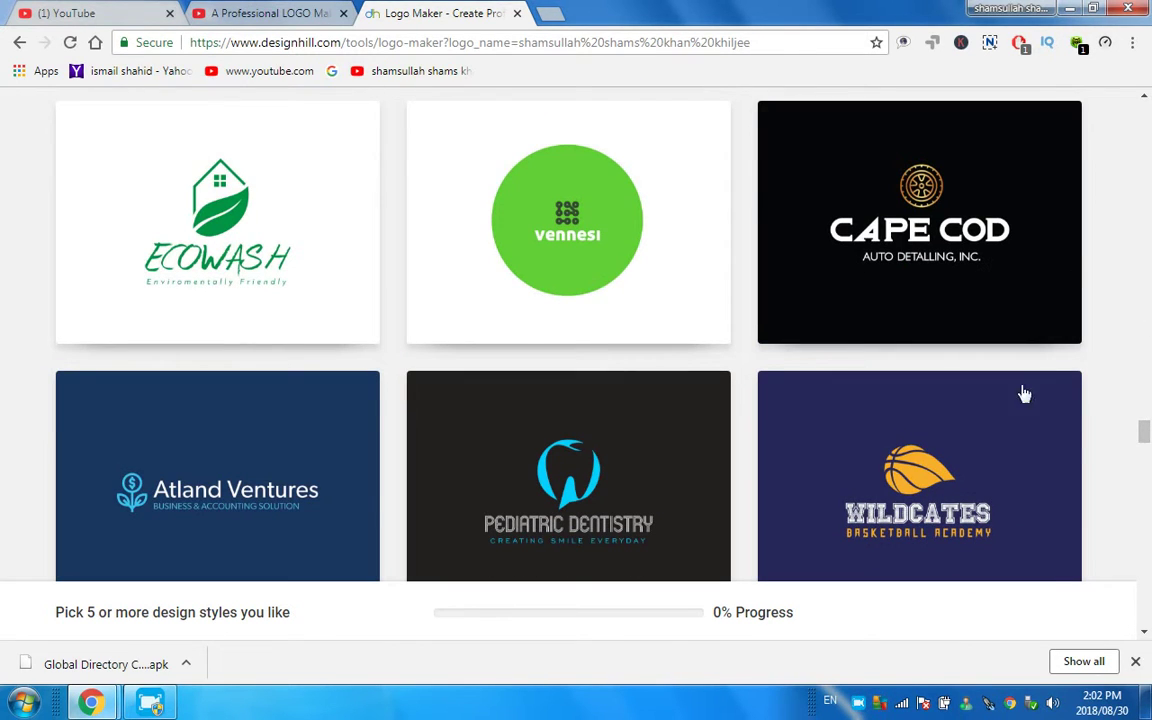
left_click_drag(1146, 432, 1146, 560)
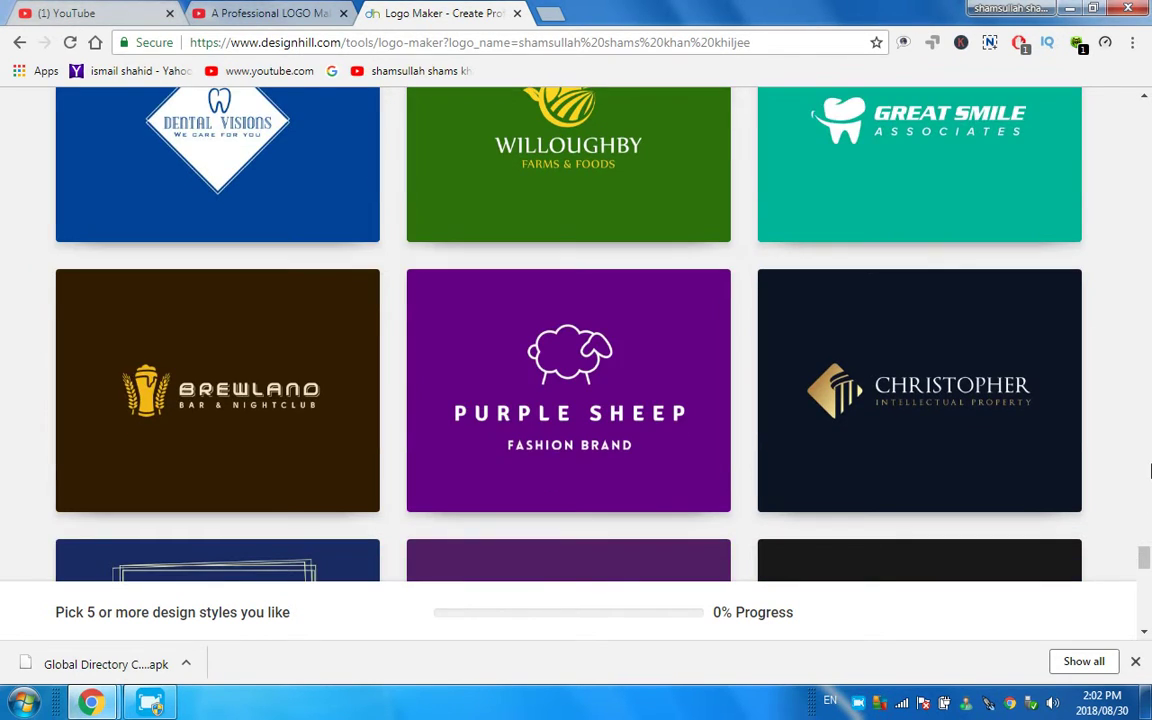
Like the Brewland and Roman's design styles.
left_click(284, 421)
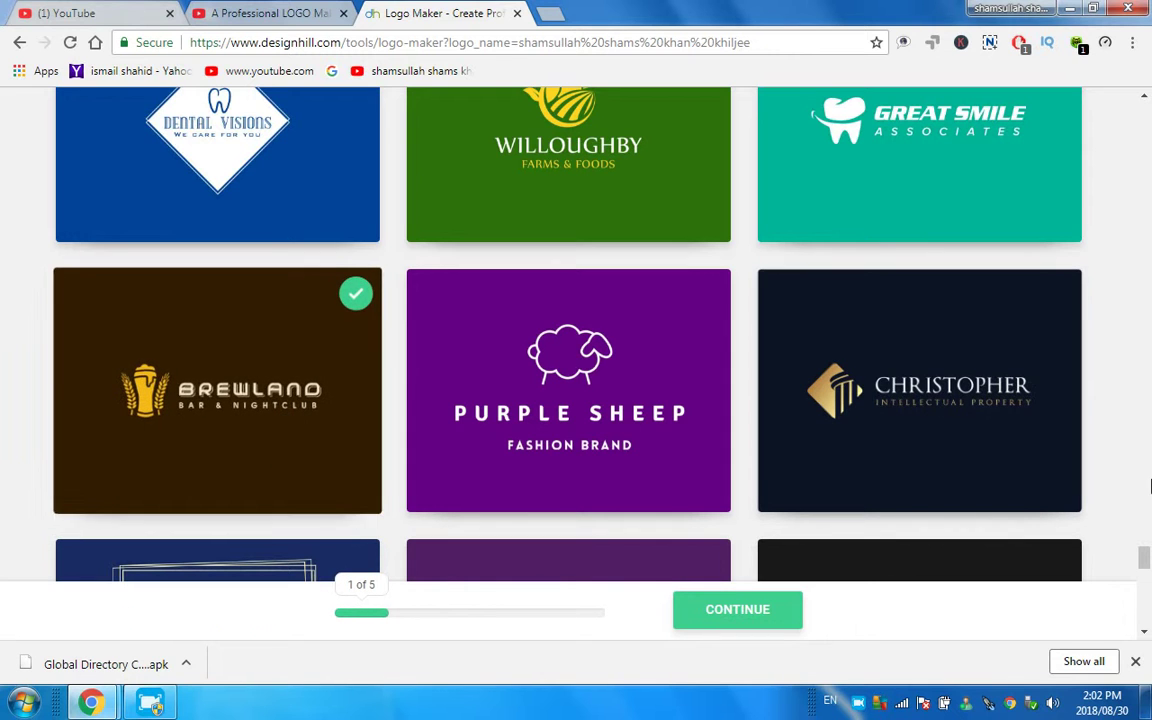
left_click_drag(1146, 557, 1146, 620)
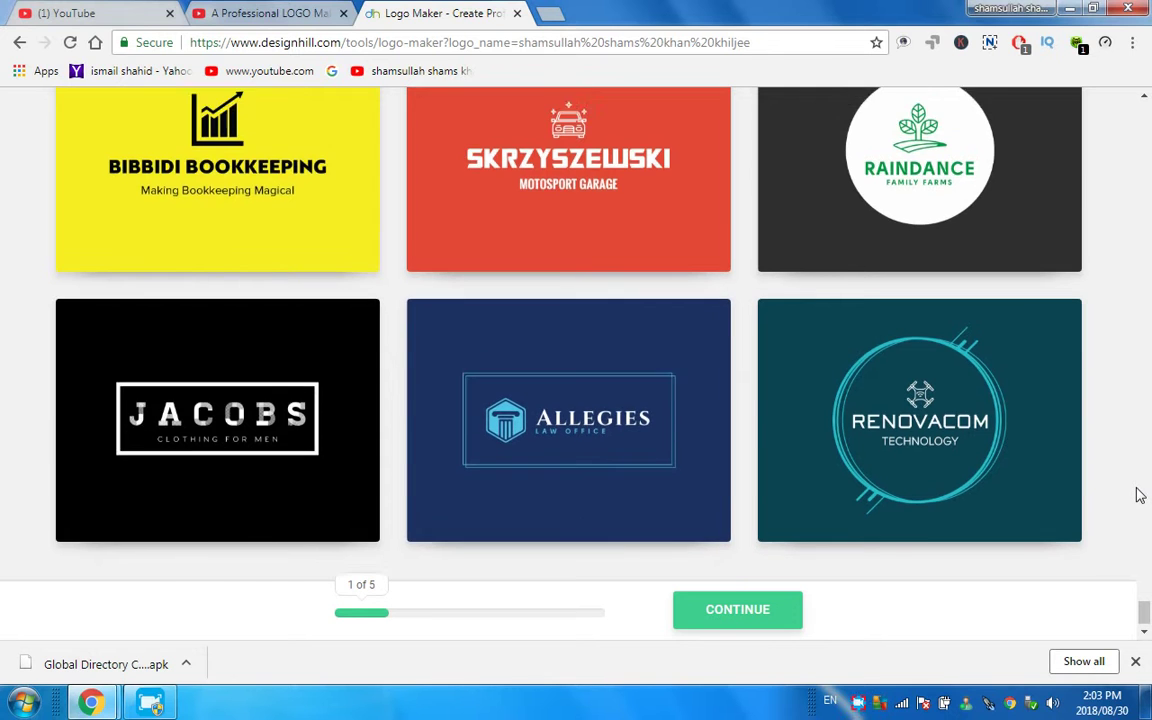
scroll(674, 388, "up", 2)
scroll(637, 374, "up", 1)
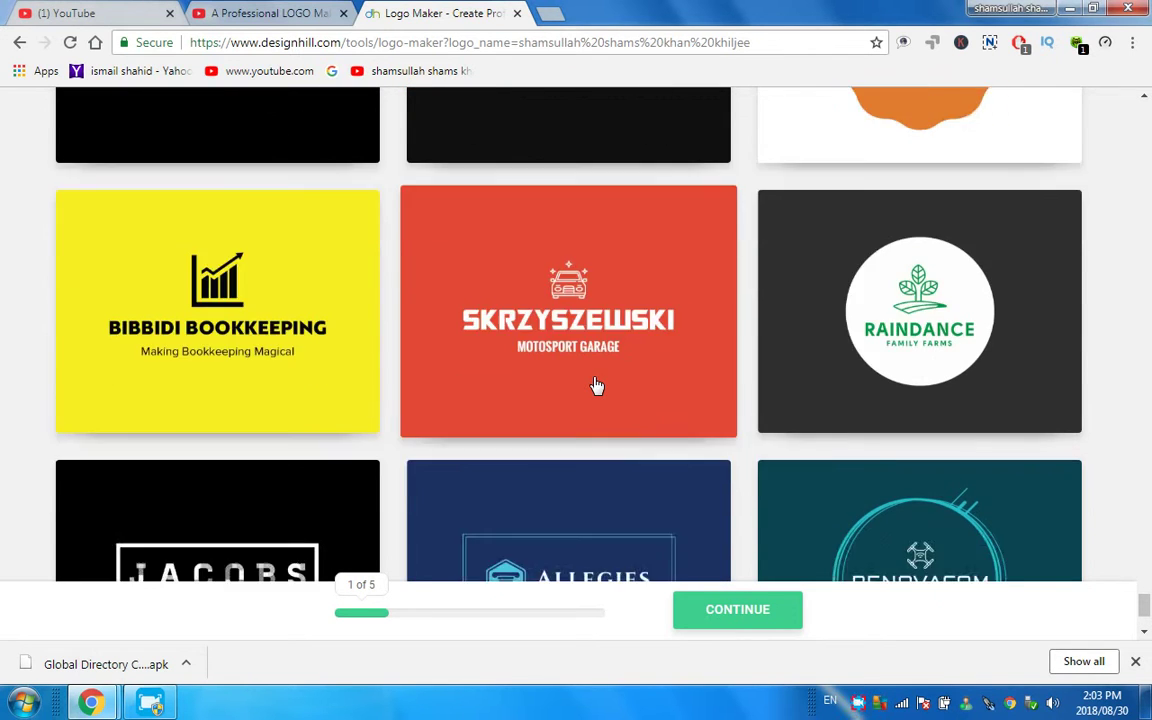
scroll(637, 390, "up", 4)
left_click(235, 415)
Add the Bitvenue and Pediatric Dentistry styles to the liked designs.
scroll(760, 410, "up", 2)
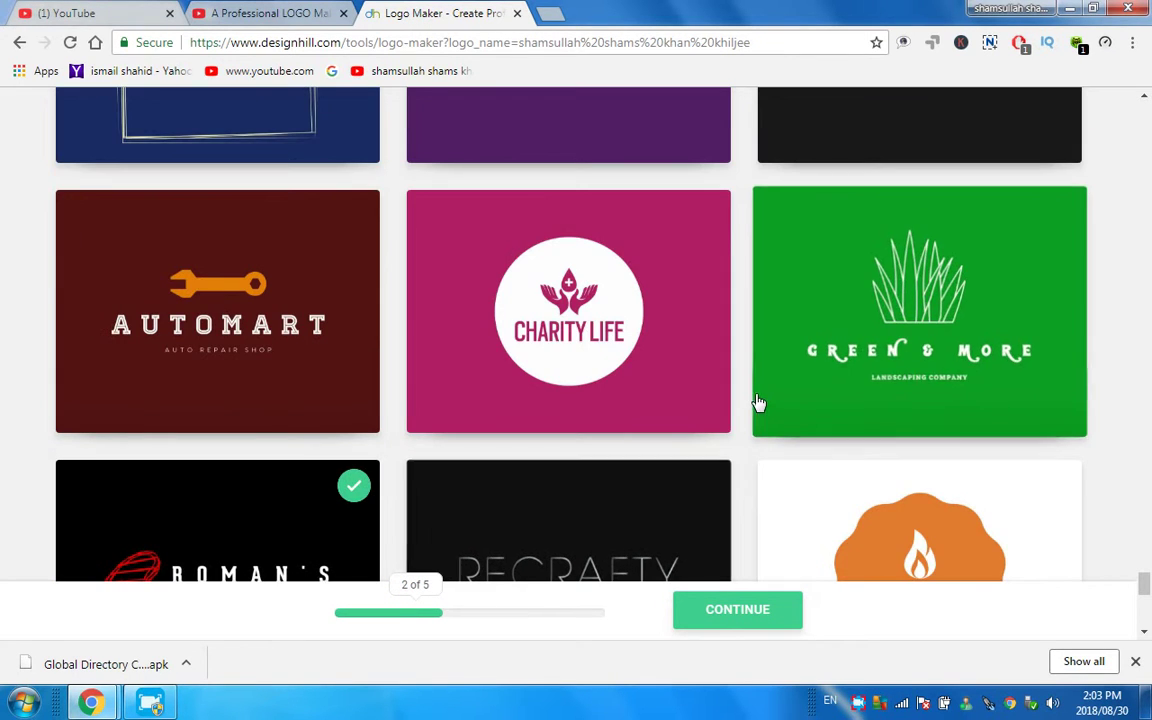
scroll(758, 401, "up", 4)
scroll(757, 400, "up", 2)
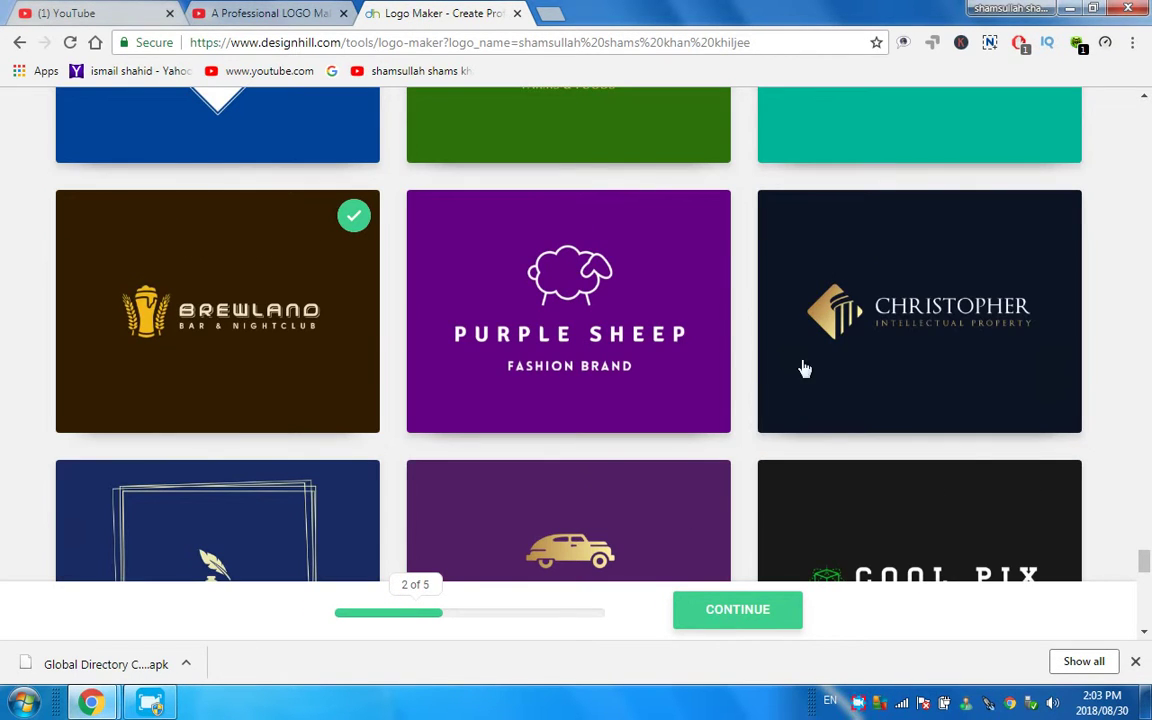
scroll(797, 378, "up", 3)
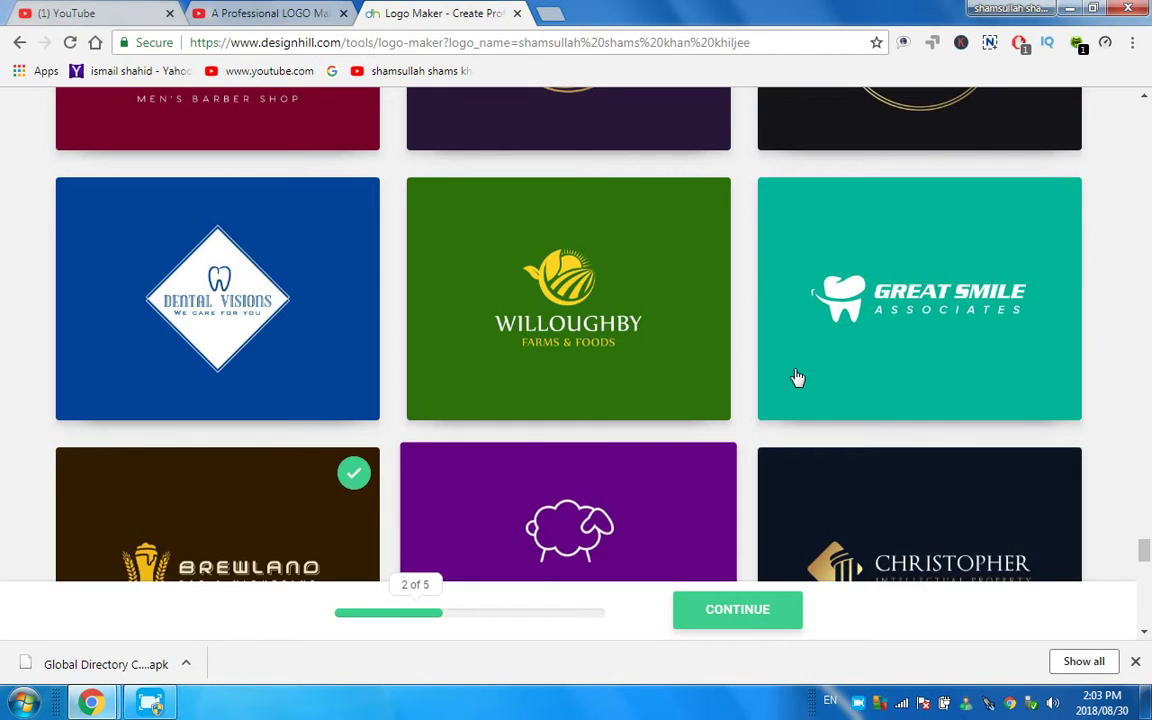
scroll(797, 378, "up", 4)
scroll(792, 378, "up", 4)
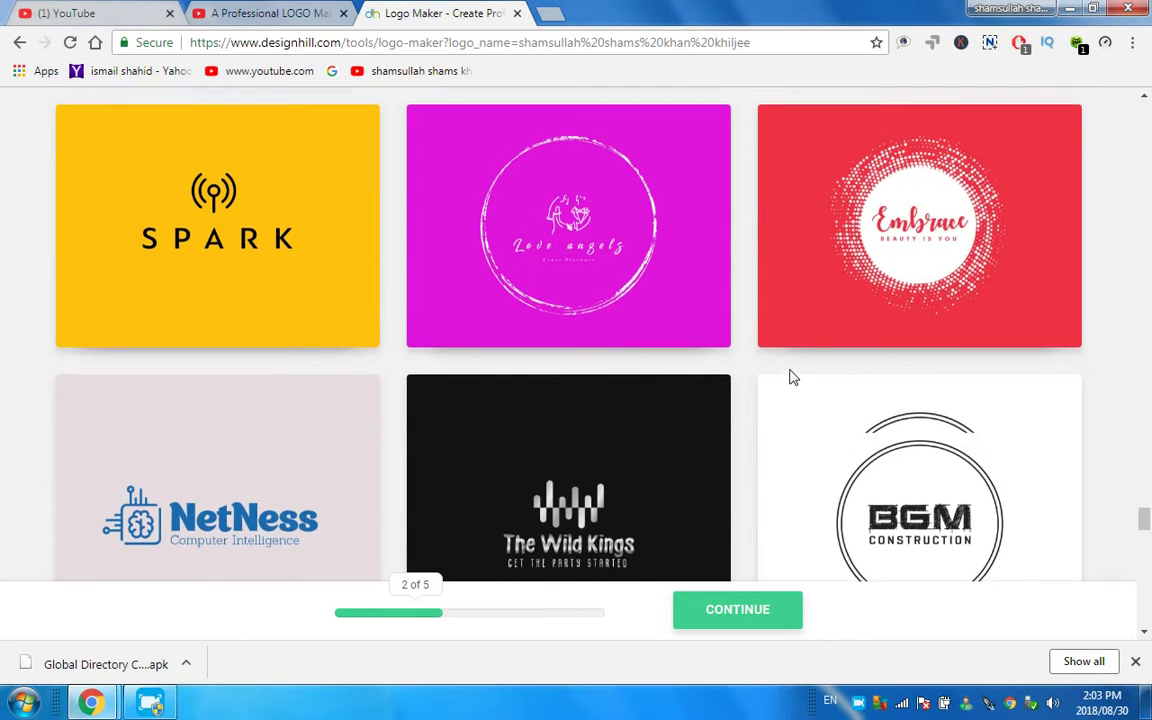
scroll(792, 378, "up", 4)
scroll(792, 378, "up", 3)
scroll(792, 378, "up", 1)
scroll(792, 378, "up", 3)
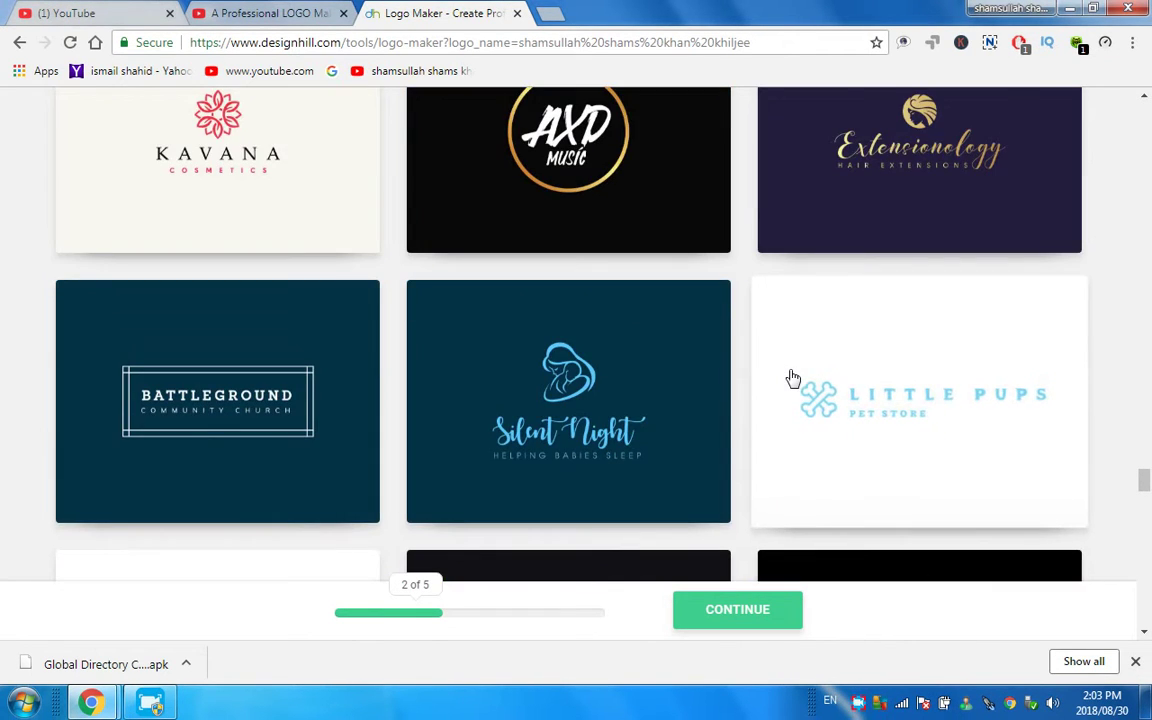
scroll(792, 378, "up", 3)
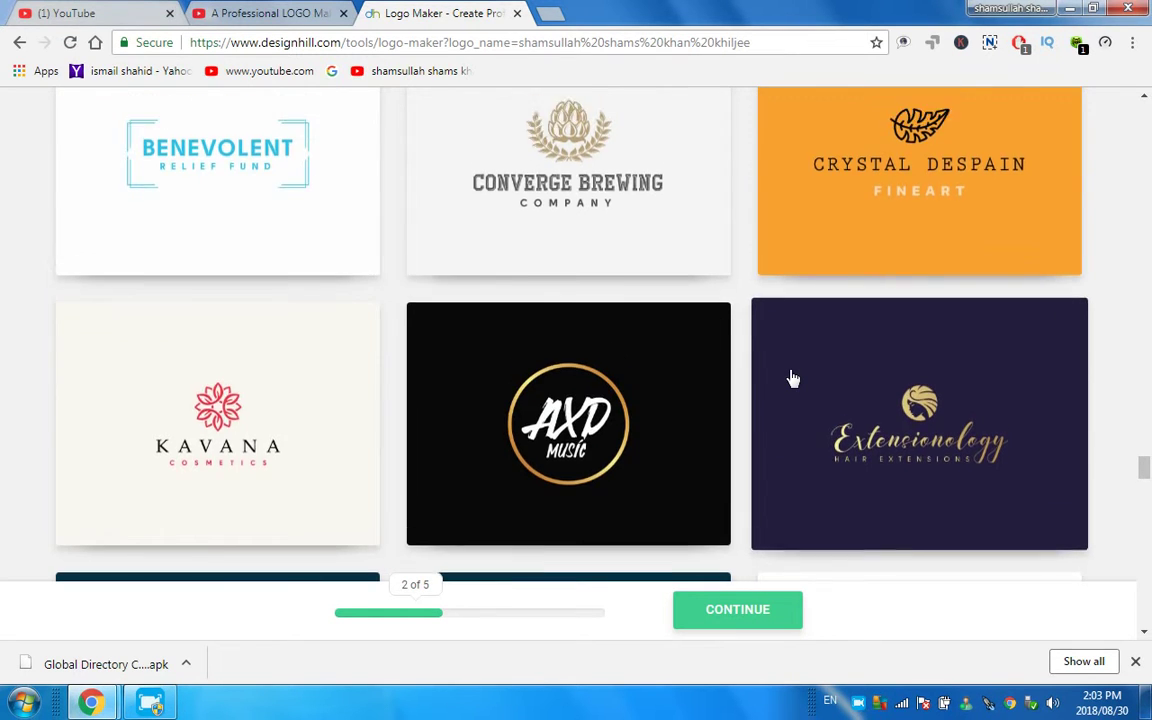
scroll(792, 378, "up", 3)
scroll(792, 378, "up", 3)
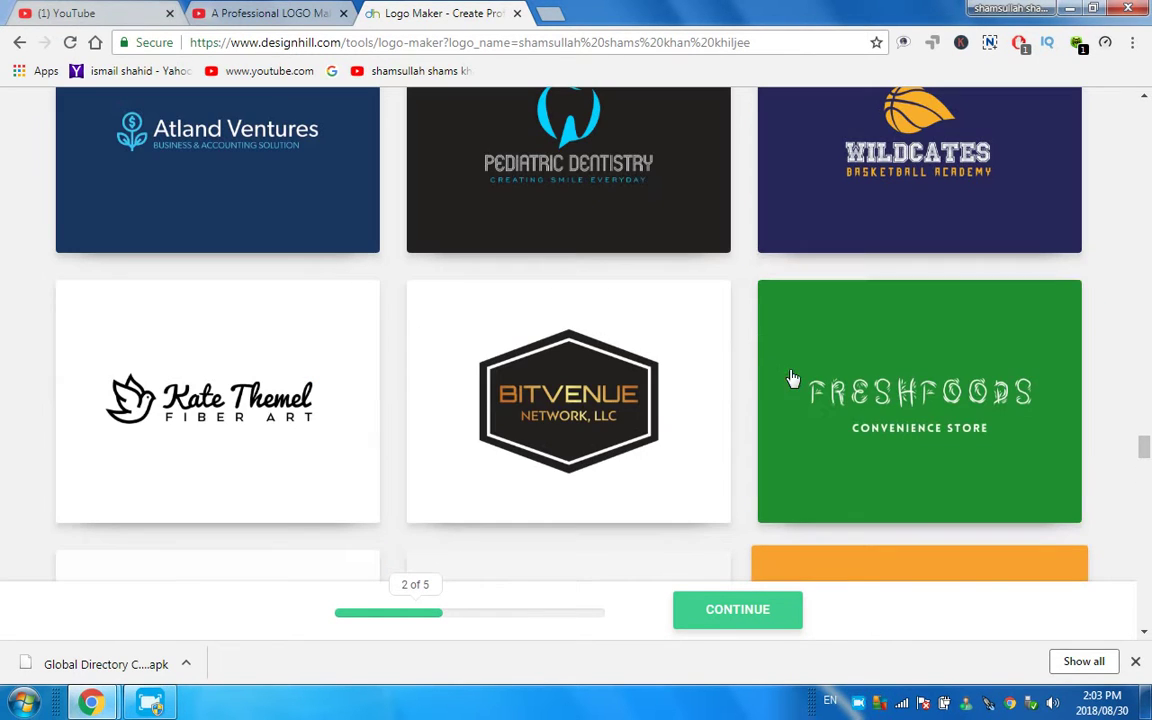
left_click(558, 400)
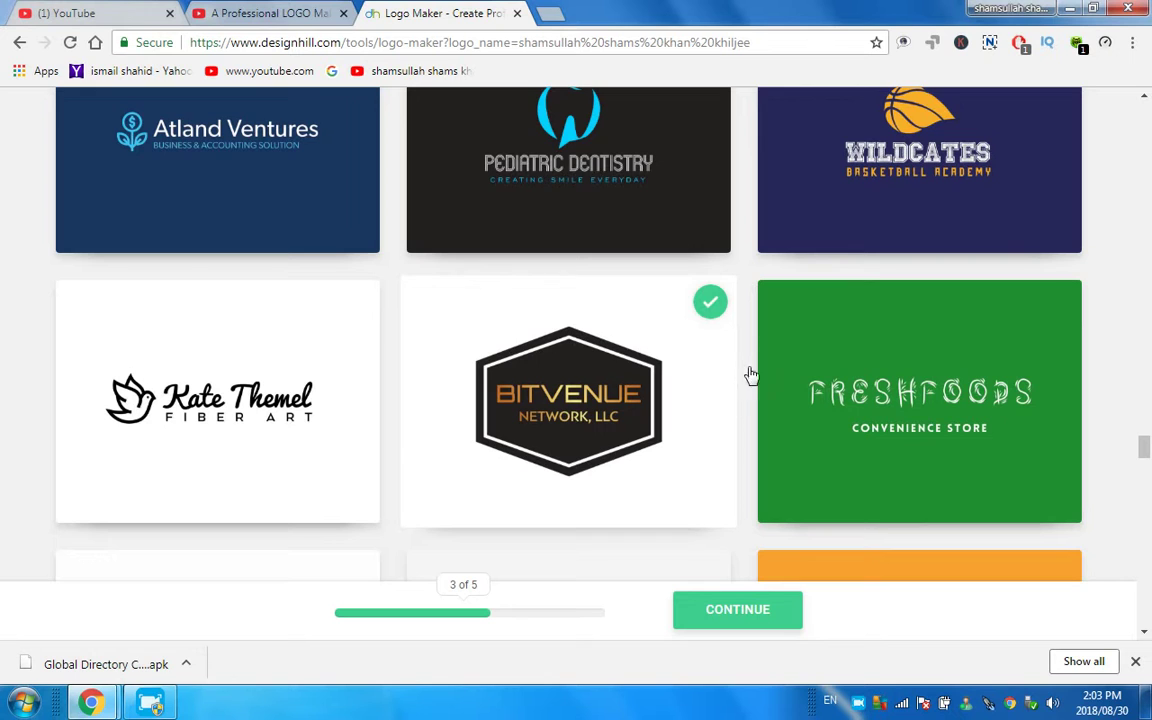
scroll(727, 393, "up", 3)
left_click(727, 393)
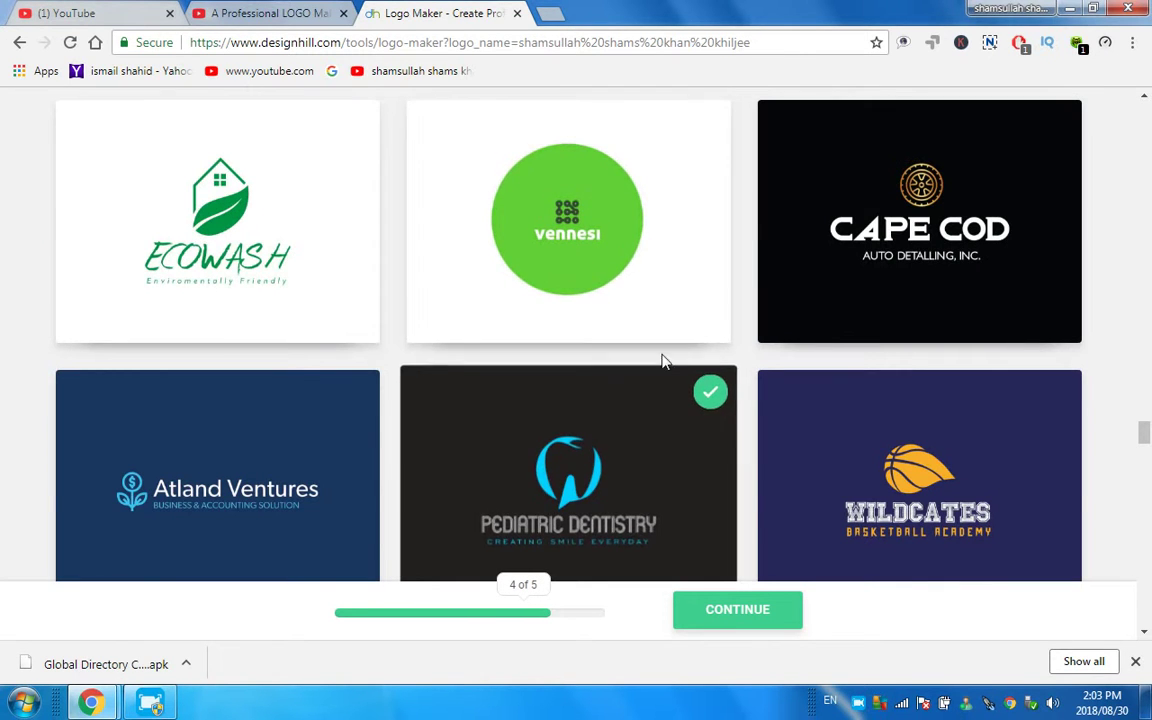
Pick Peach Orchard as the fifth liked style and proceed to Pick Colors.
scroll(665, 362, "up", 2)
scroll(555, 411, "up", 1)
scroll(558, 411, "up", 2)
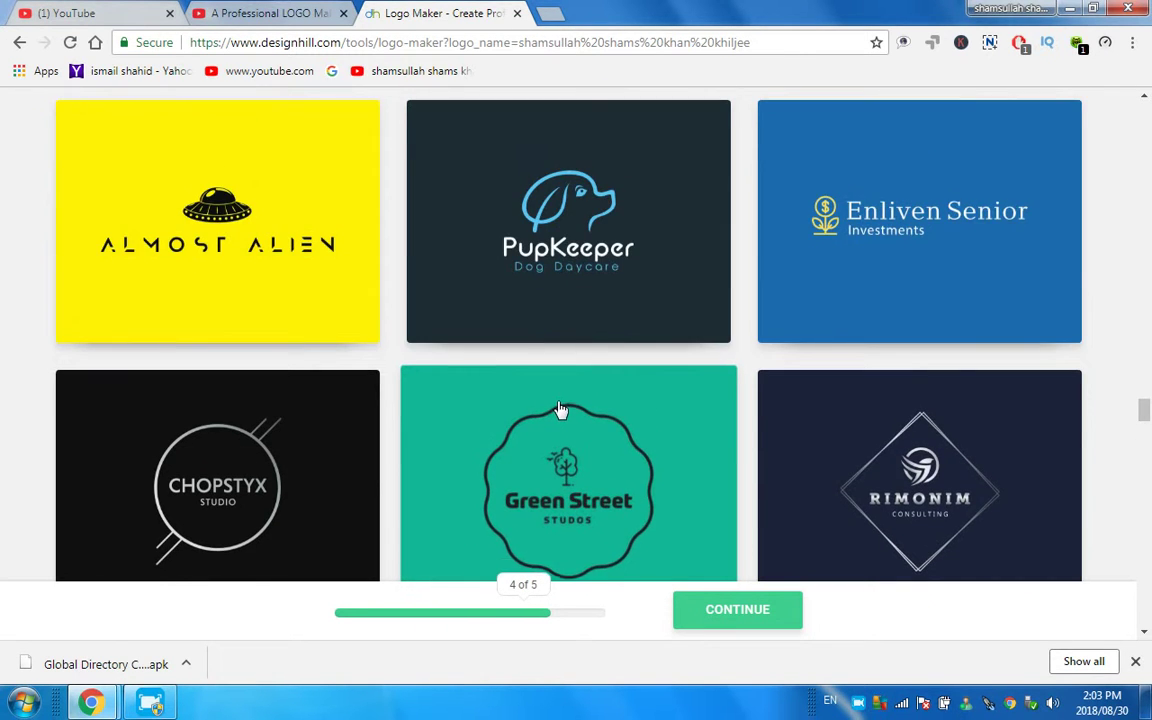
scroll(560, 410, "up", 1)
scroll(560, 410, "up", 3)
scroll(561, 410, "up", 3)
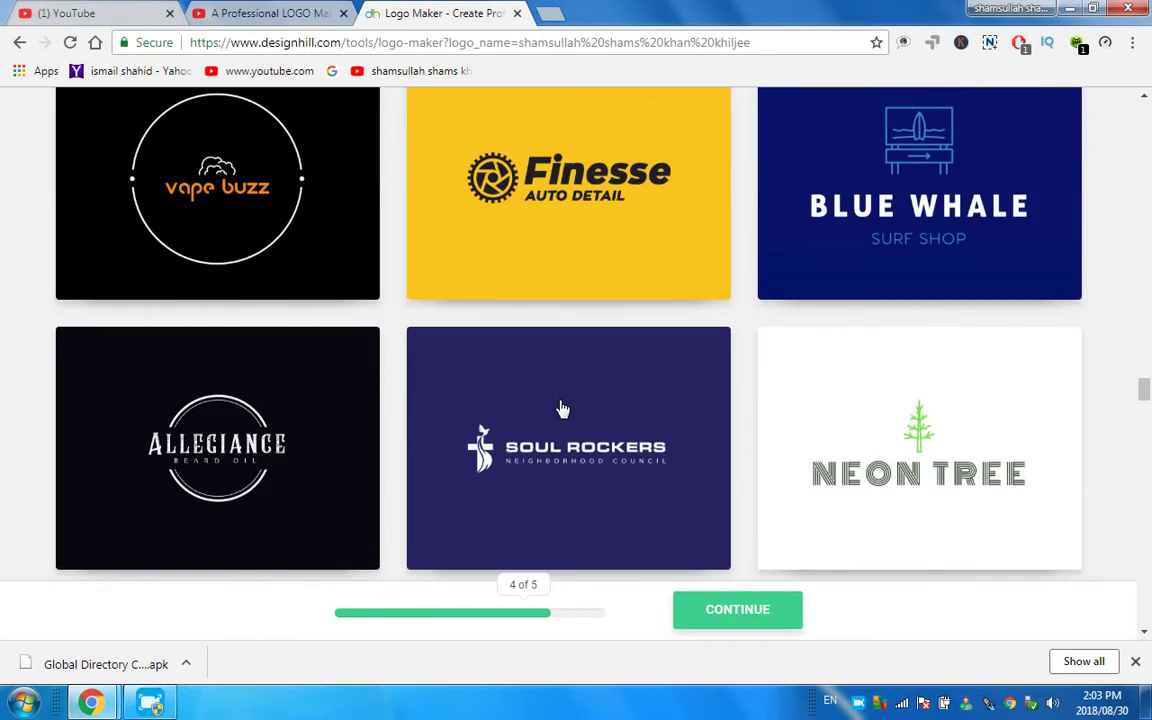
scroll(563, 409, "up", 2)
scroll(563, 409, "up", 2)
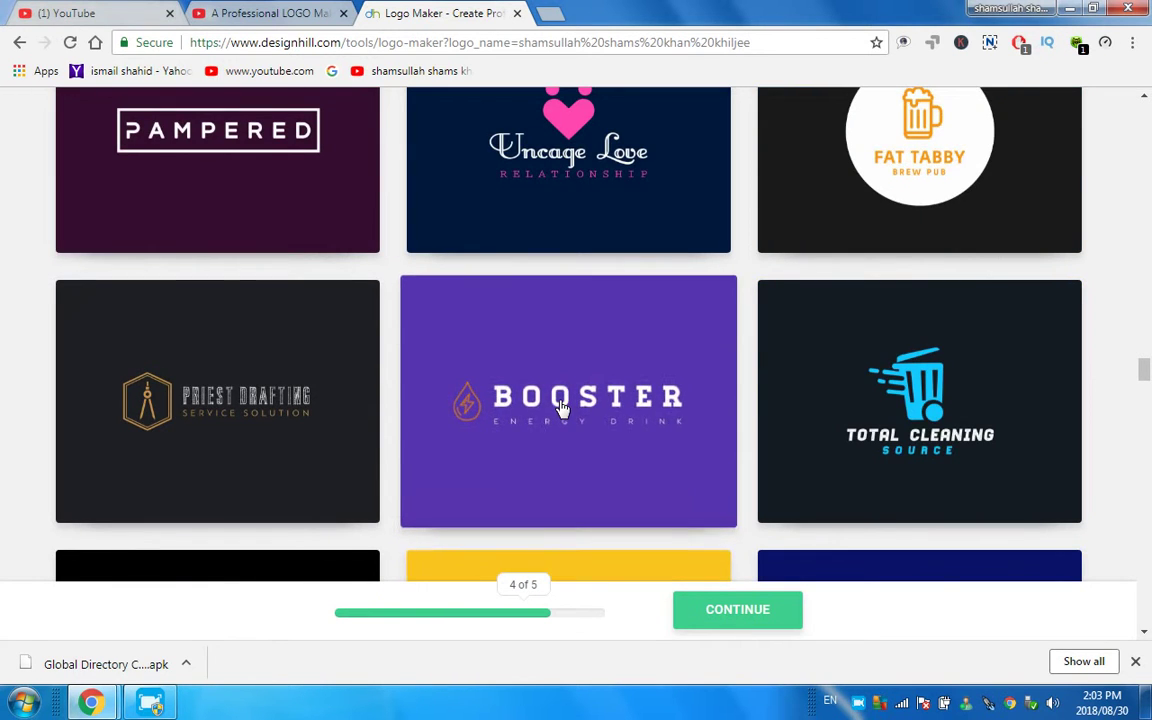
scroll(563, 409, "up", 3)
scroll(563, 409, "up", 2)
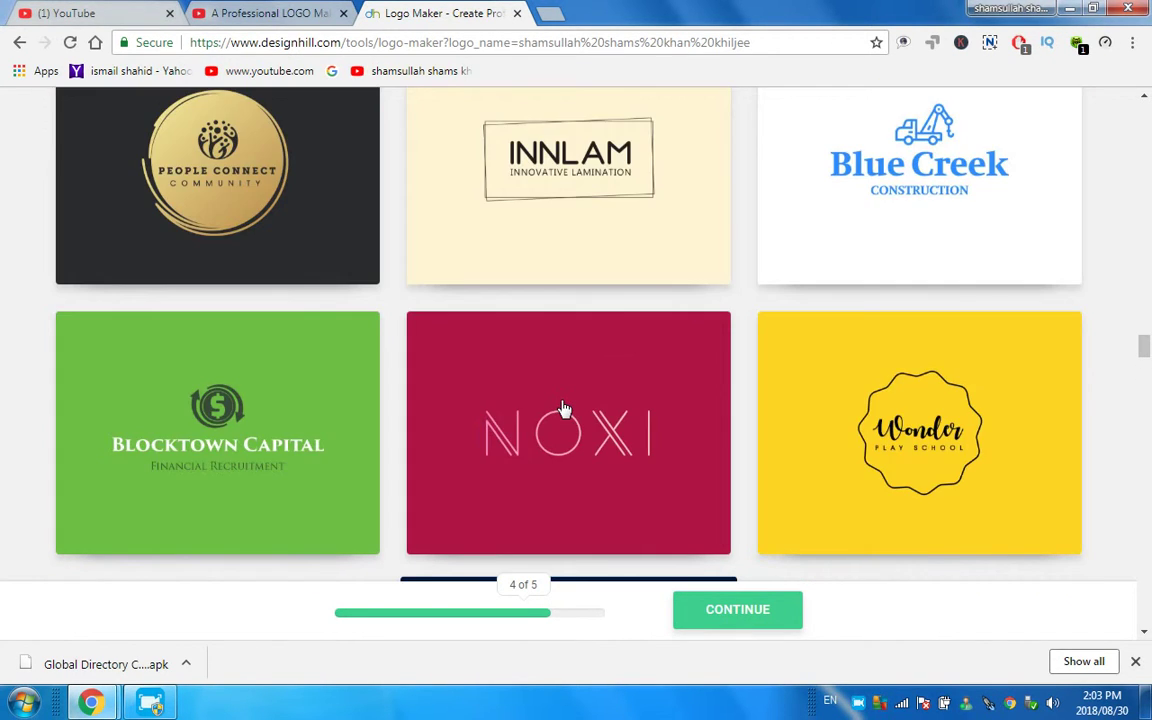
scroll(563, 409, "up", 3)
scroll(580, 406, "up", 1)
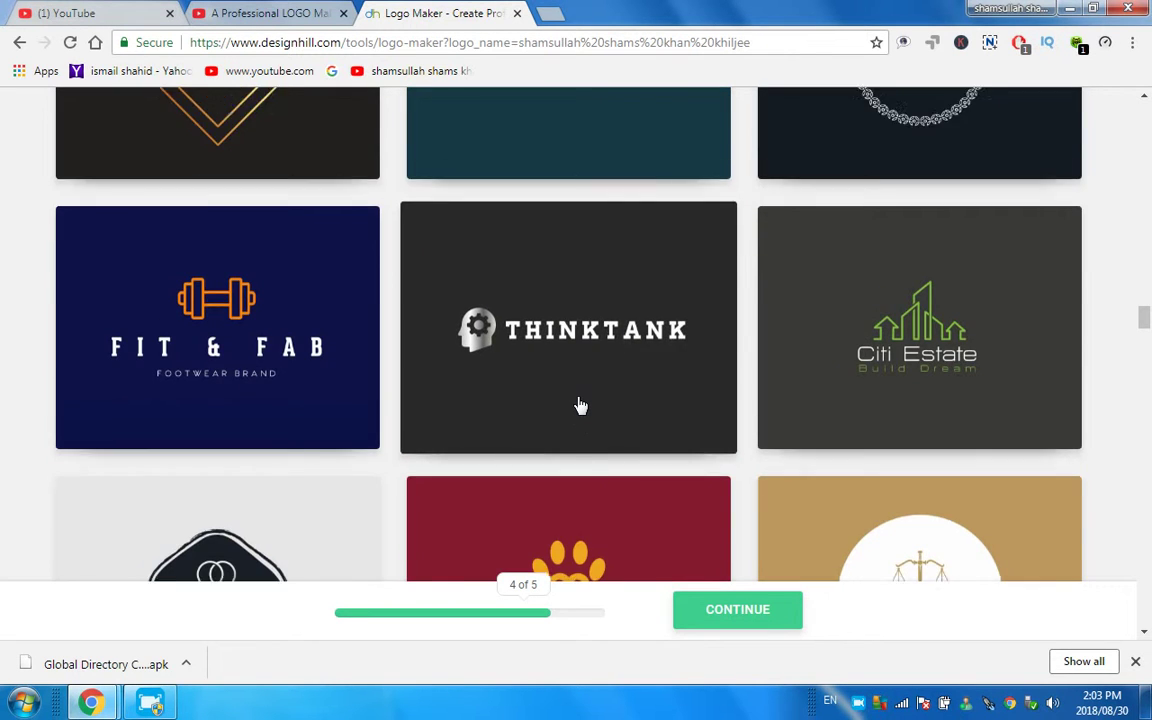
scroll(580, 405, "up", 2)
scroll(605, 400, "up", 1)
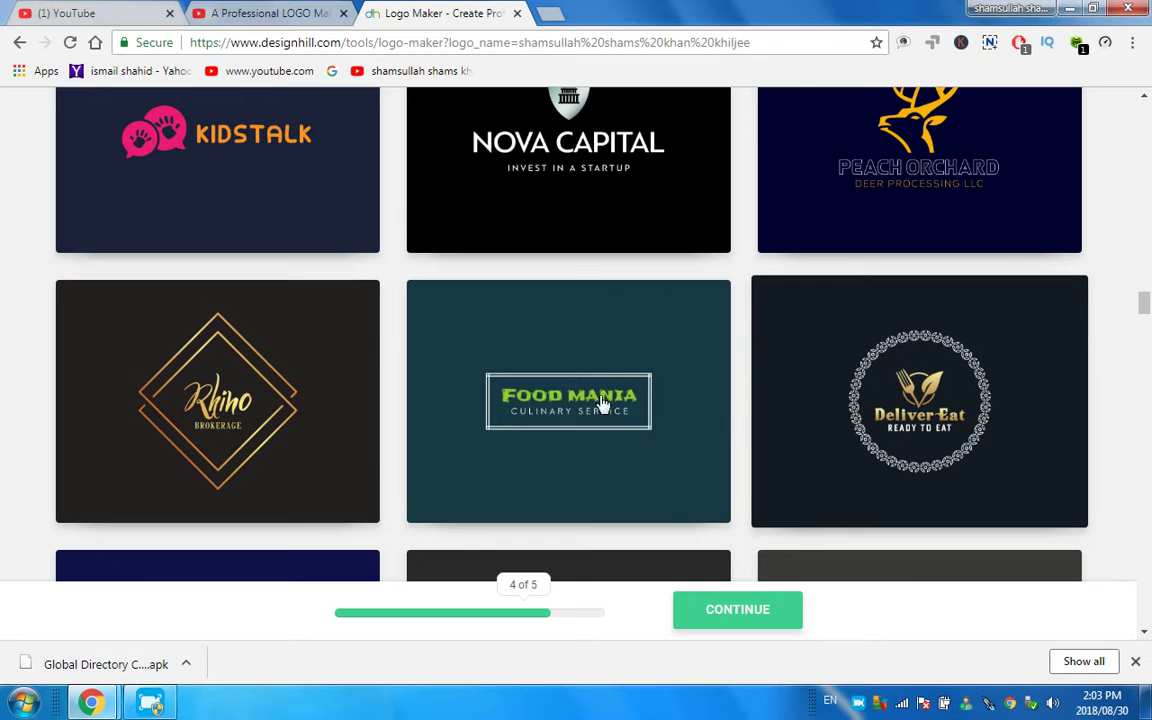
left_click(950, 167)
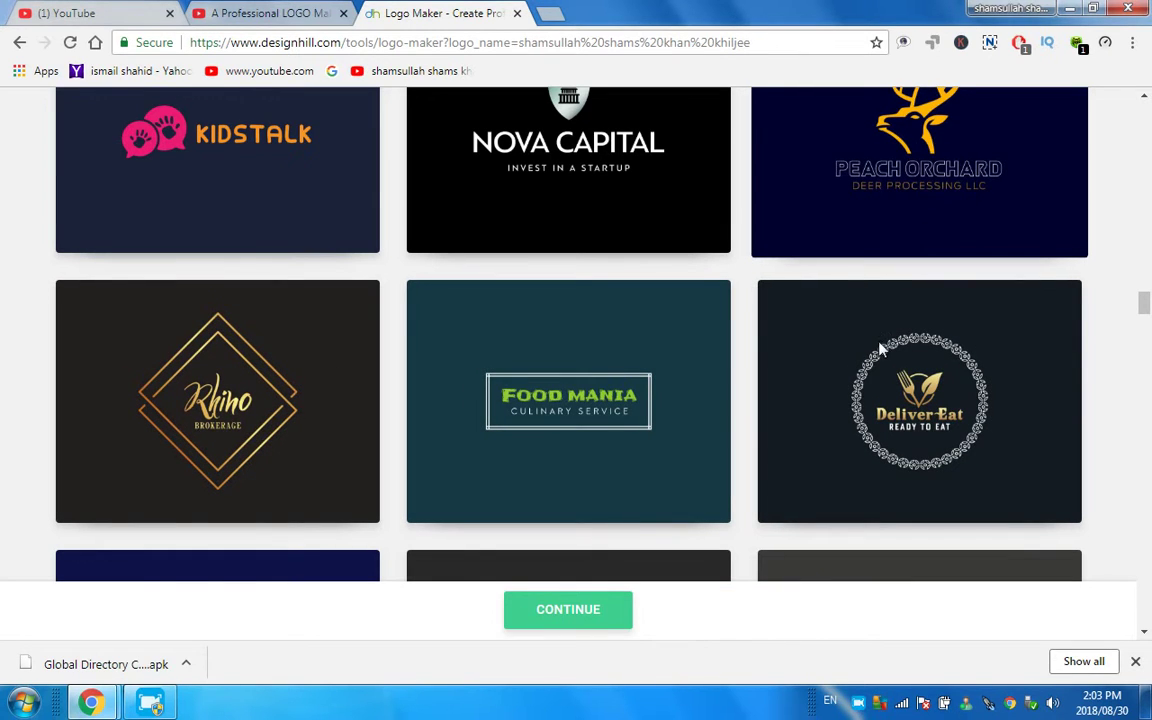
left_click(568, 610)
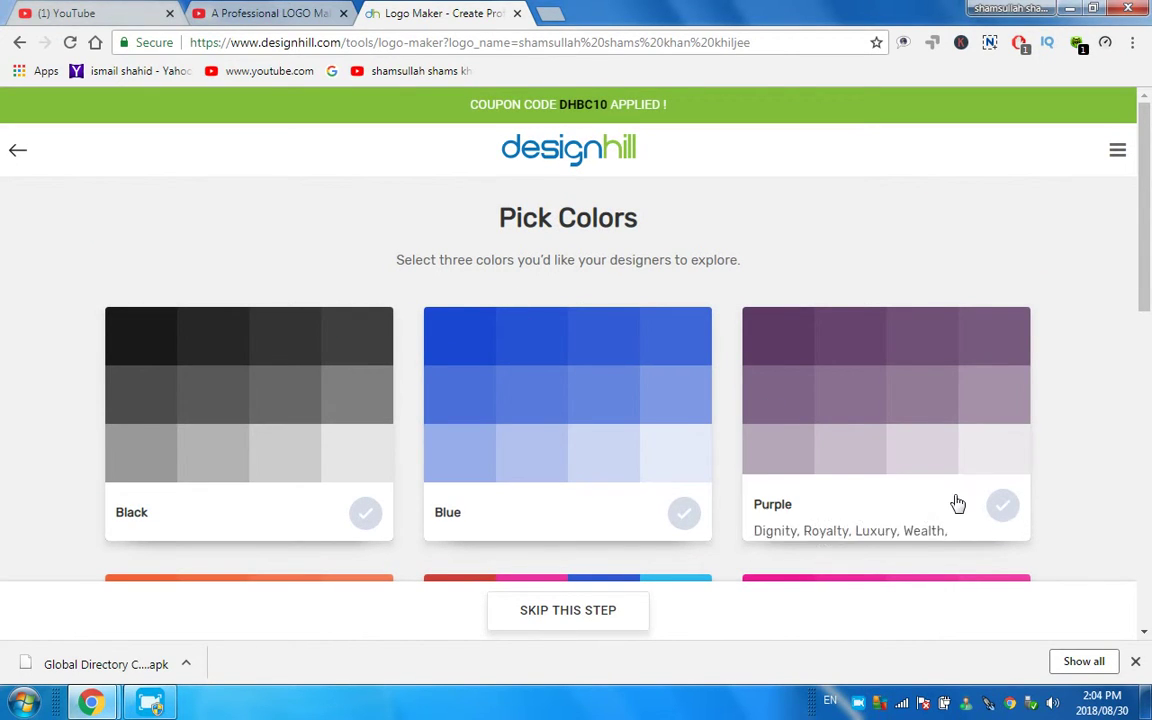
Choose the Orange palette and continue to the company name and slogan form.
scroll(782, 535, "down", 3)
mouse_move(249, 372)
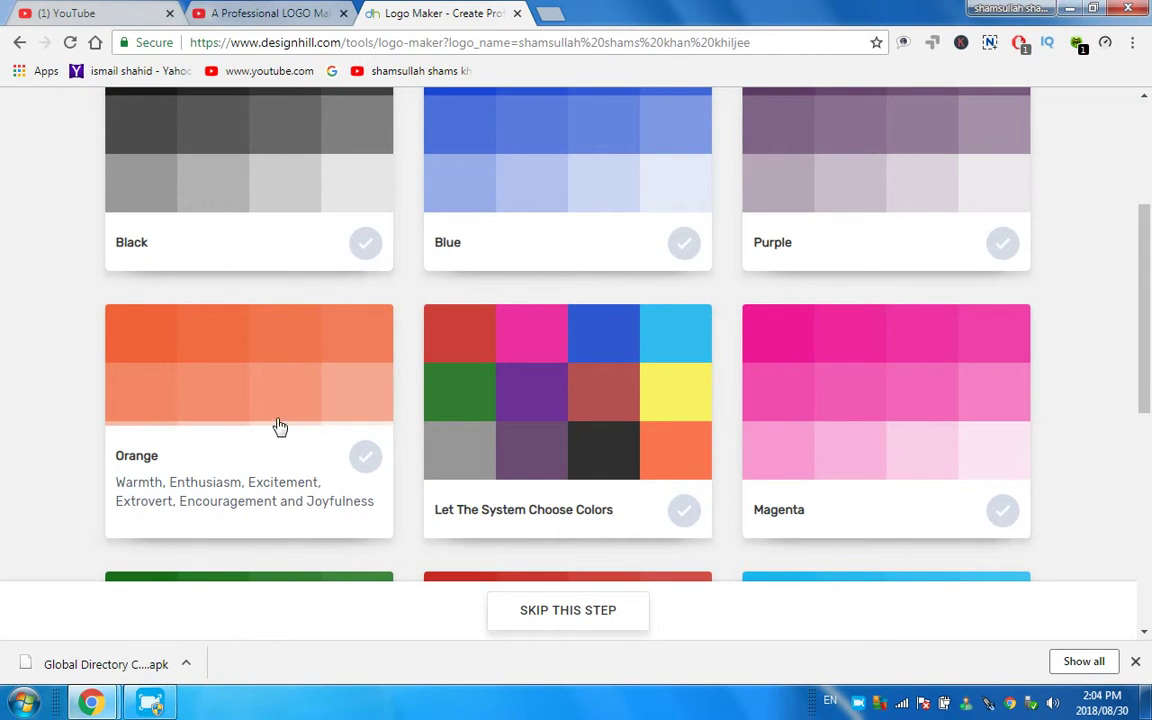
left_click(272, 387)
scroll(532, 520, "down", 3)
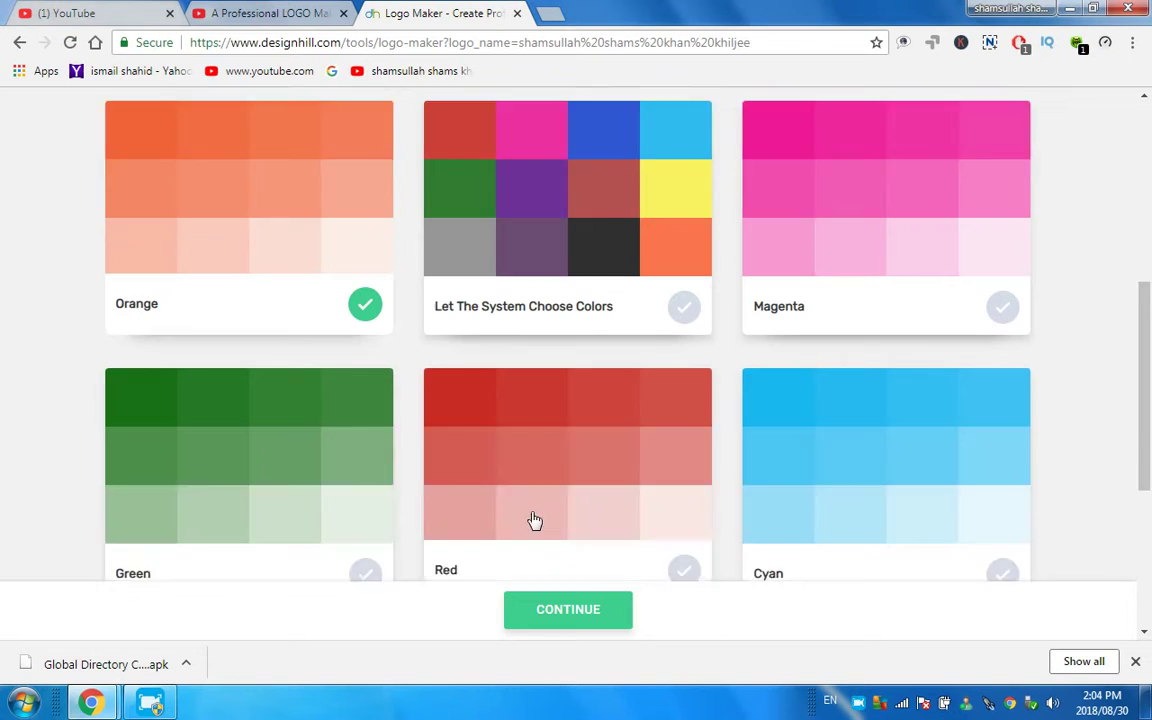
scroll(563, 502, "down", 3)
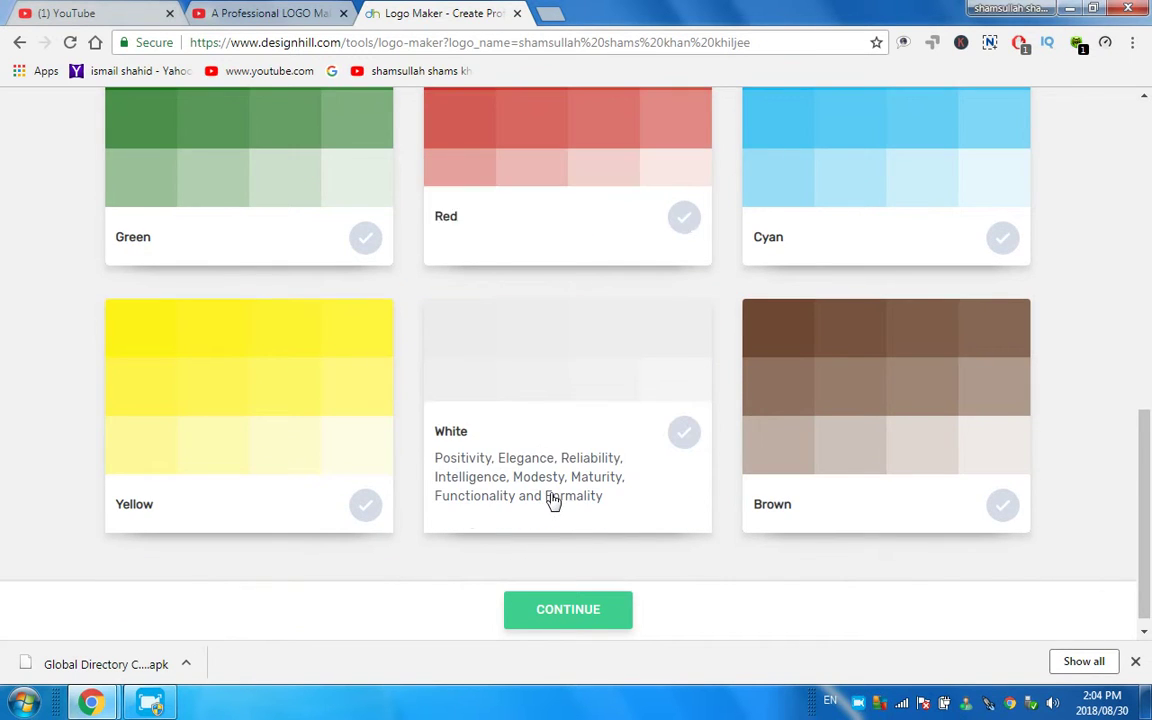
scroll(607, 535, "up", 1)
scroll(622, 535, "up", 1)
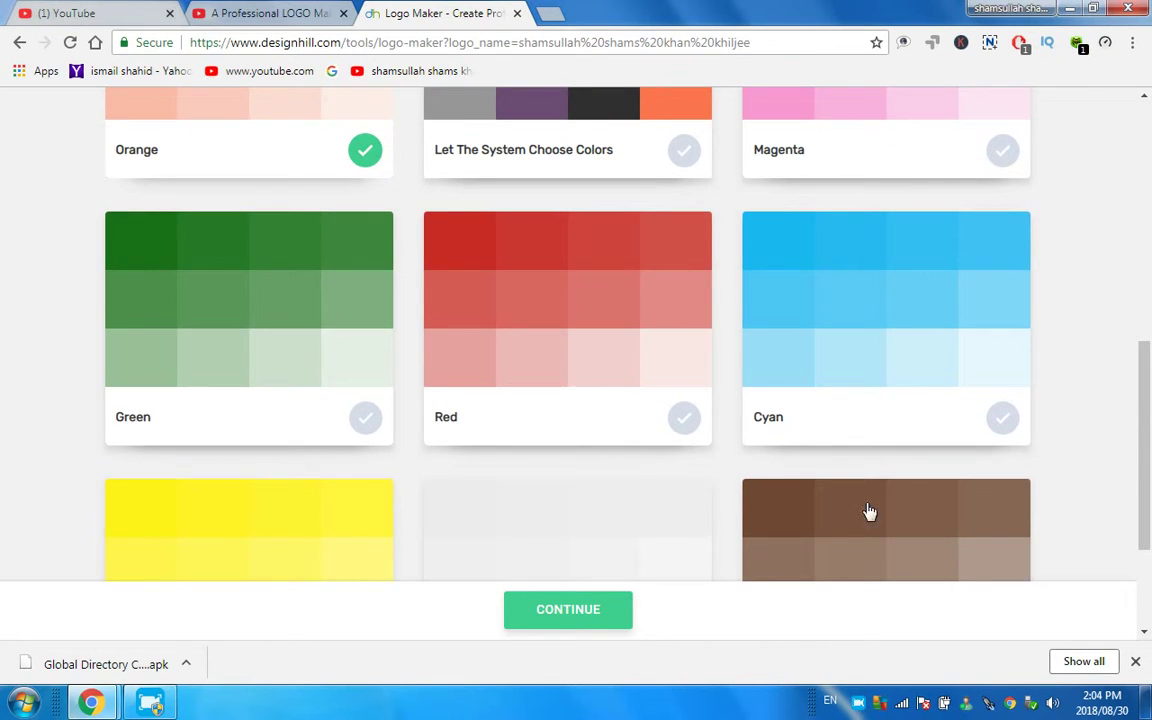
scroll(869, 511, "up", 1)
scroll(825, 537, "up", 2)
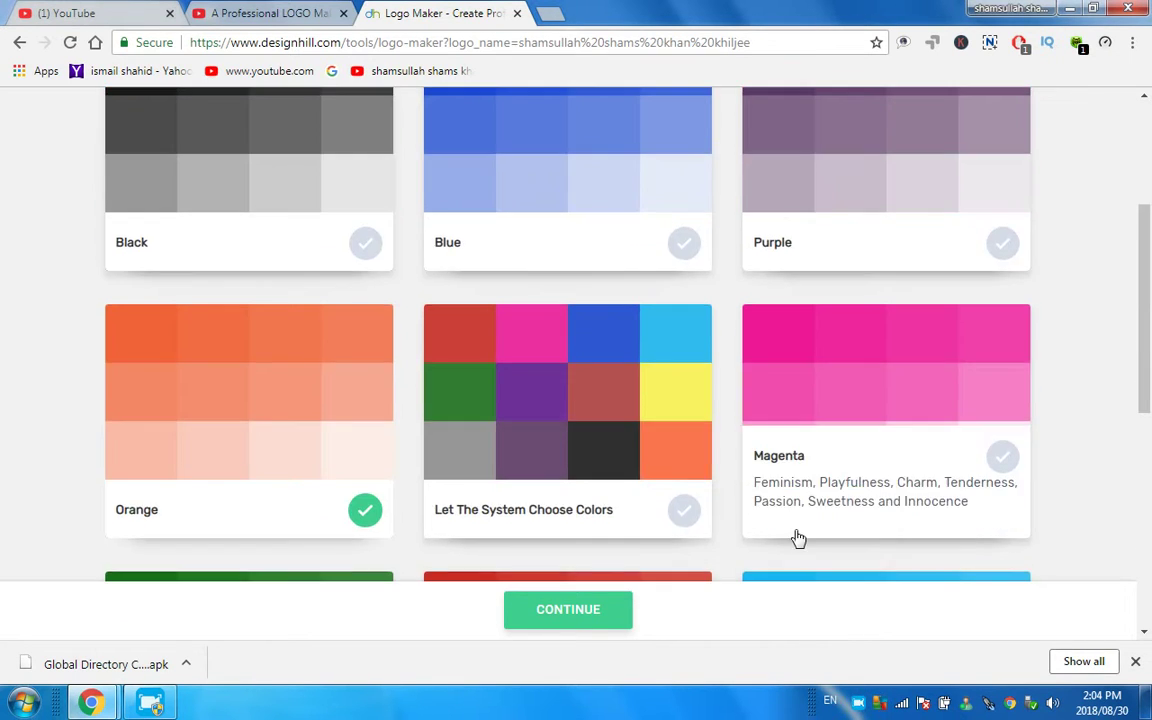
left_click(557, 622)
left_click(415, 391)
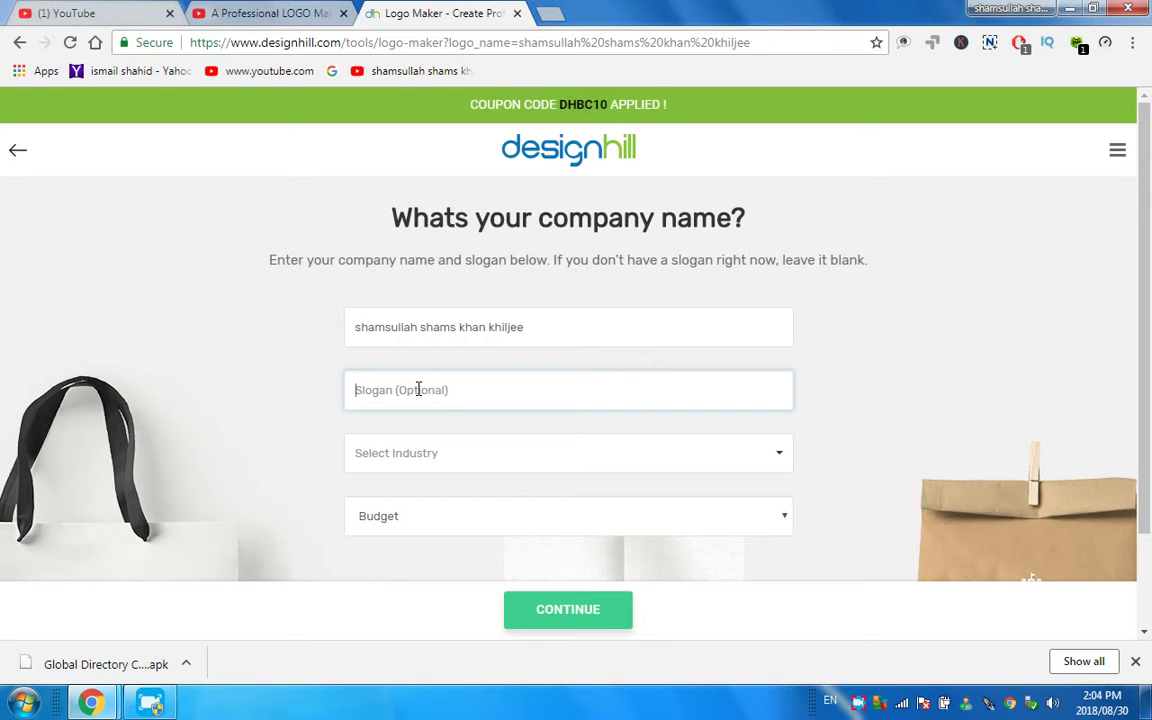
Select Technology from the Select Industry dropdown on the company form.
left_click(776, 458)
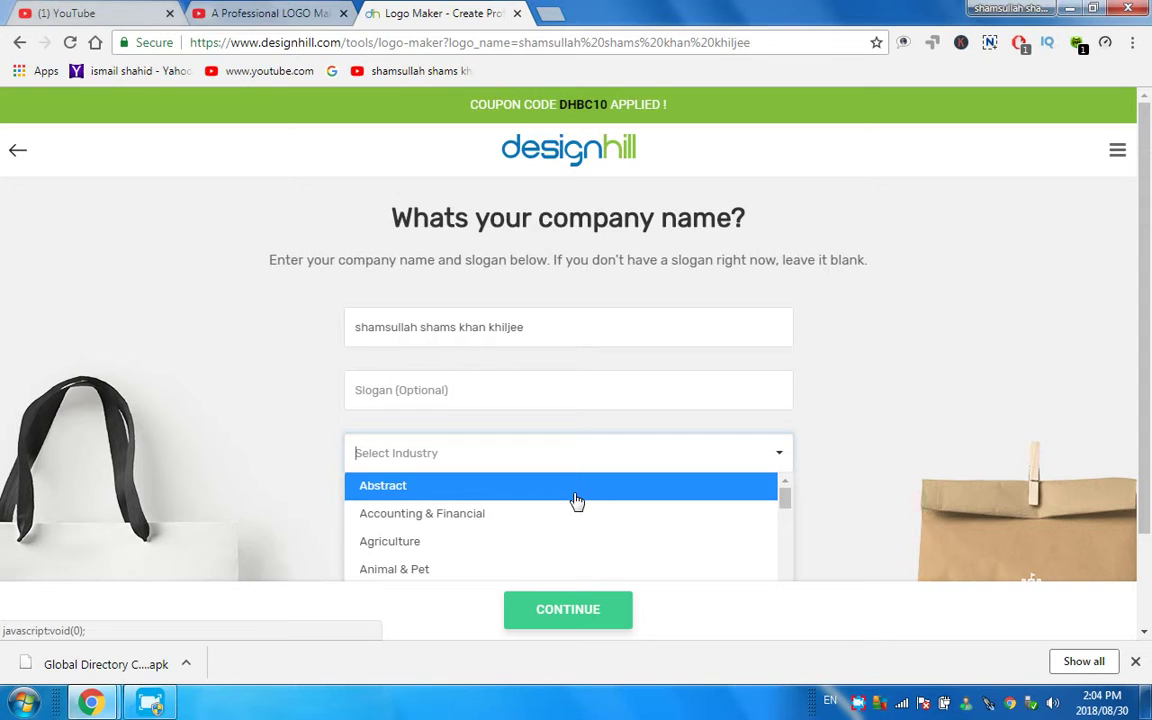
scroll(503, 537, "down", 1)
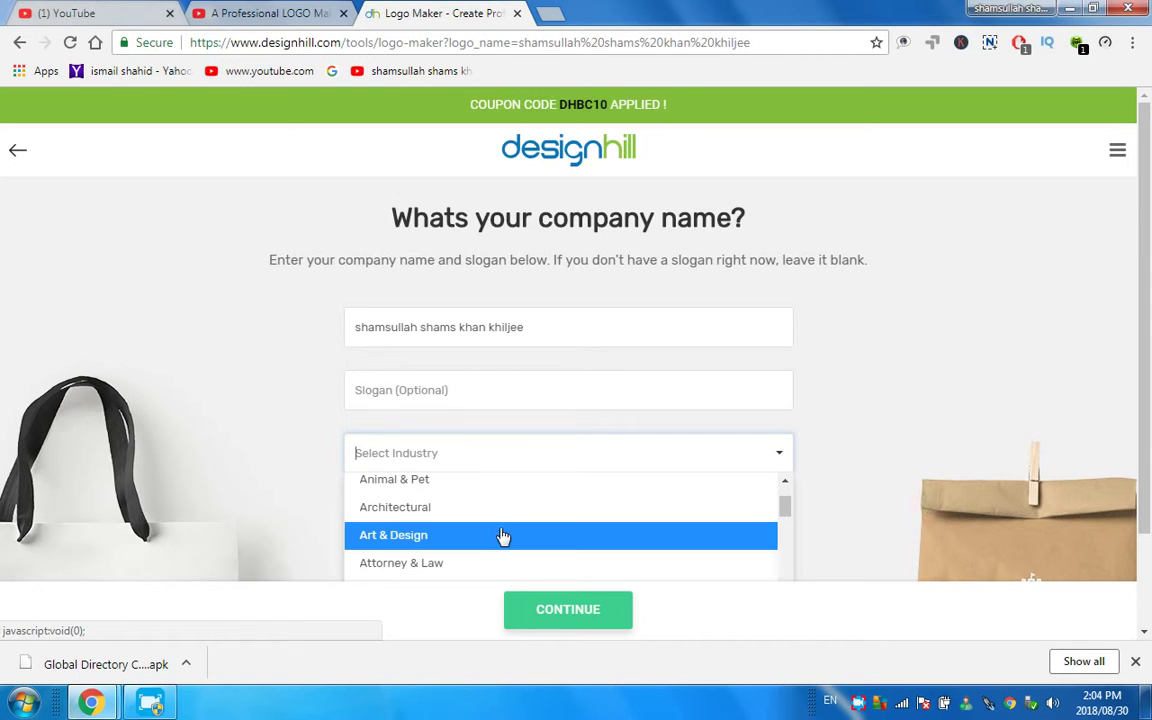
scroll(495, 517, "down", 1)
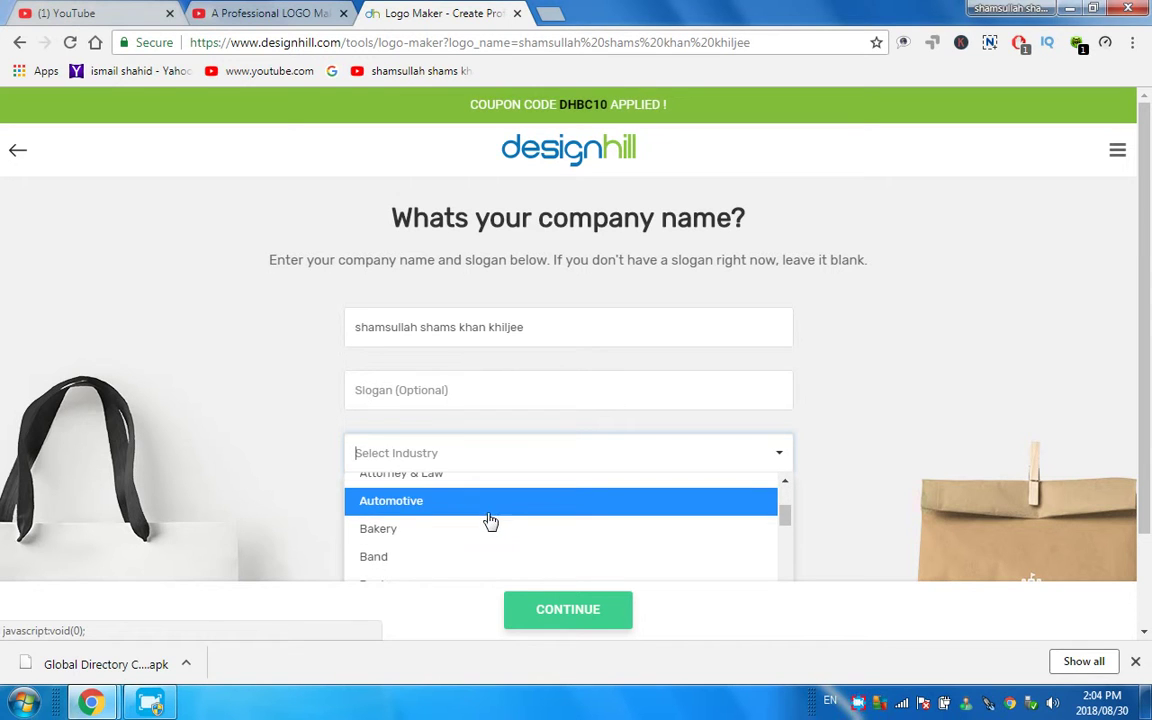
scroll(490, 522, "down", 1)
scroll(490, 522, "down", 1)
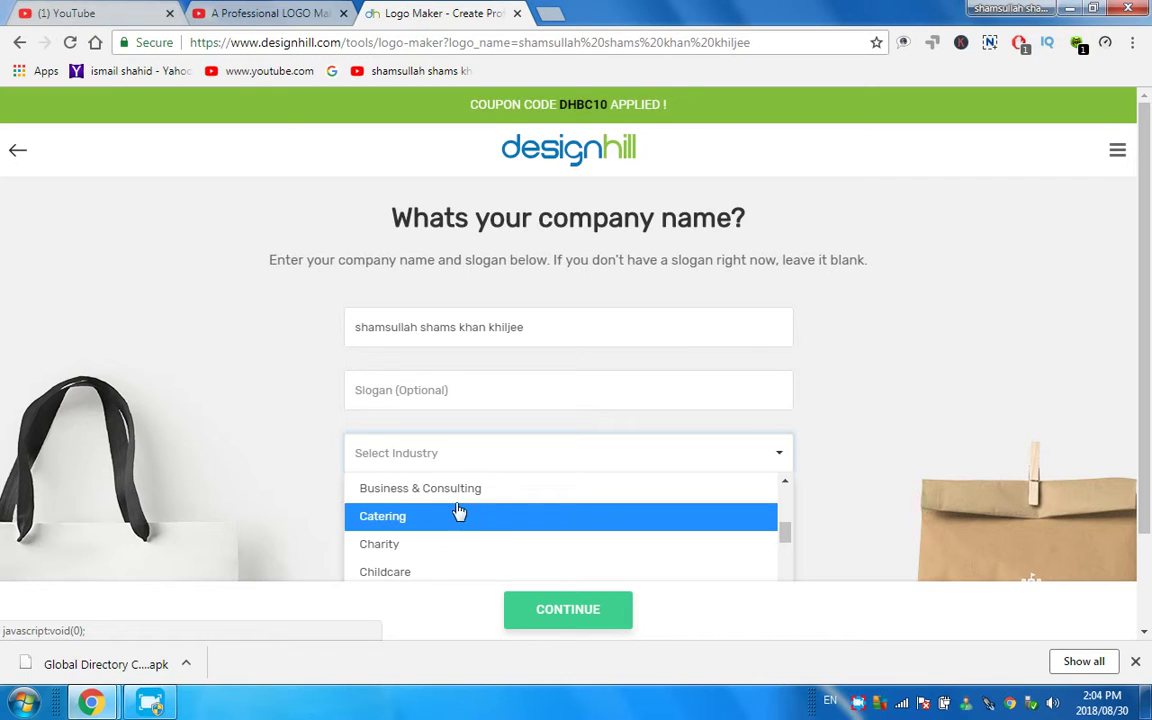
scroll(466, 505, "down", 1)
scroll(470, 510, "down", 1)
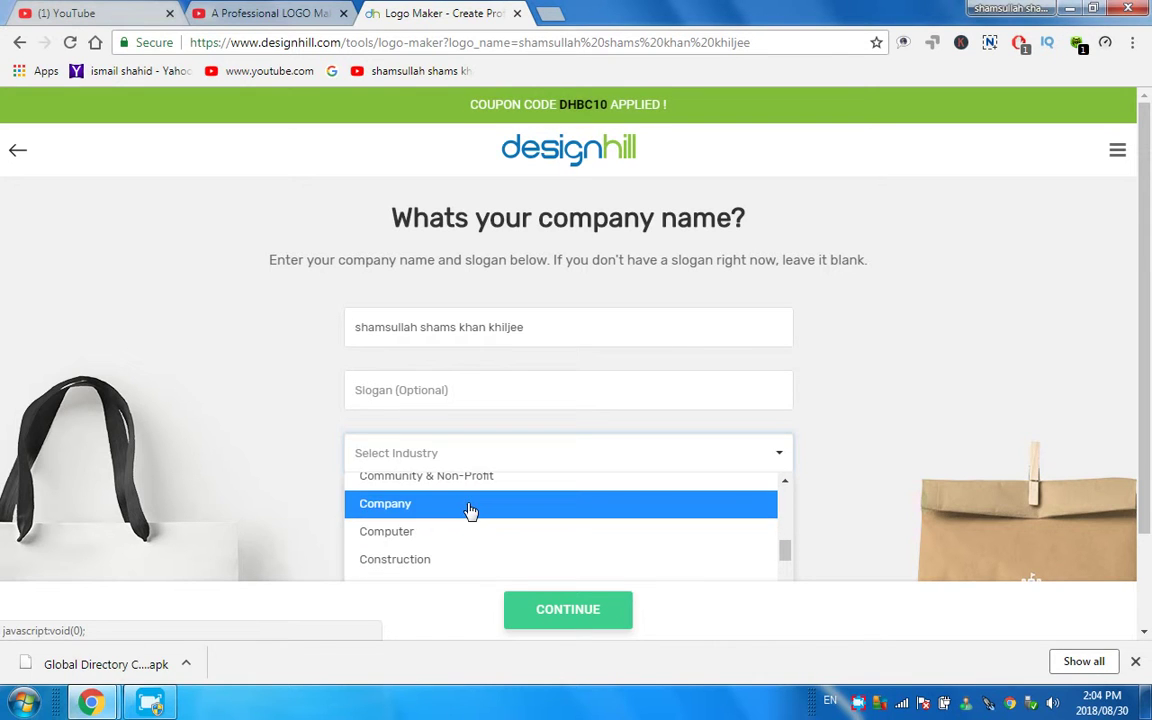
scroll(470, 510, "down", 1)
scroll(470, 510, "up", 1)
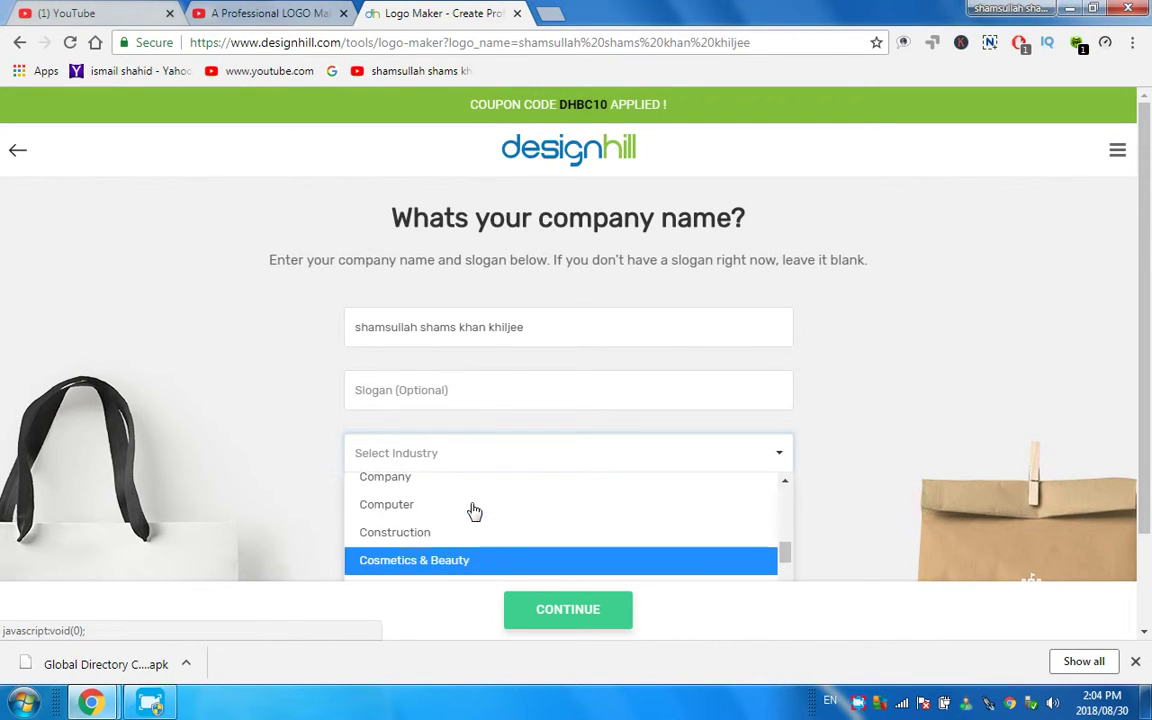
scroll(459, 545, "down", 1)
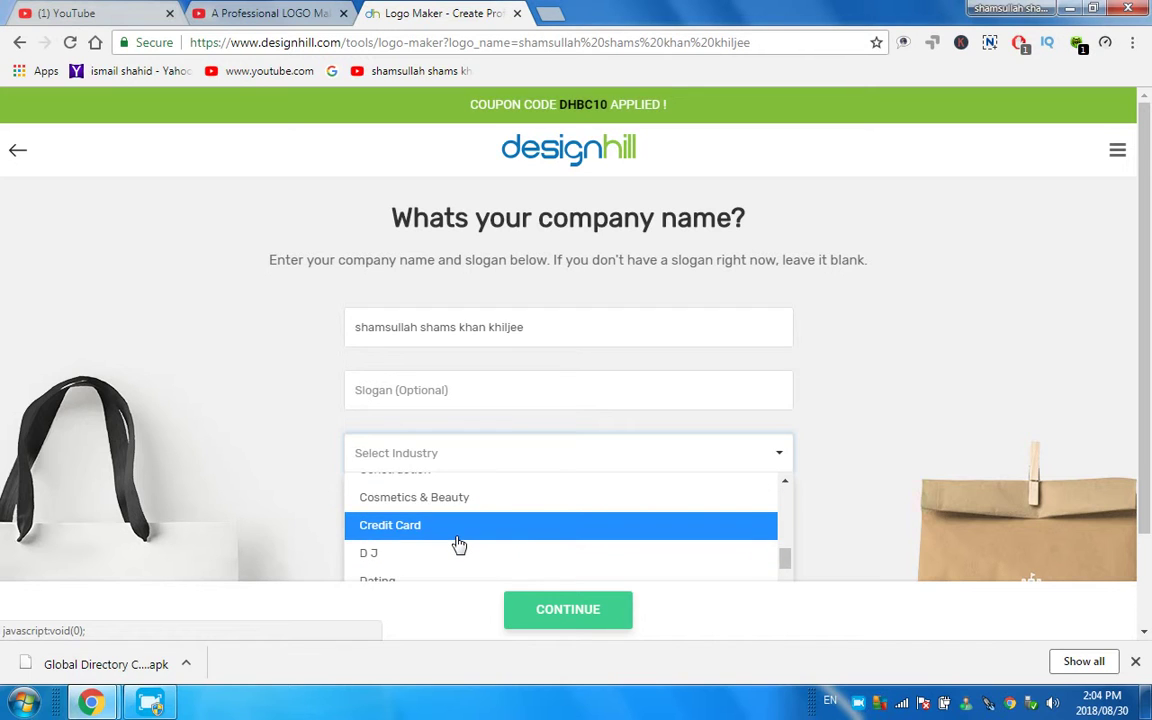
scroll(459, 545, "down", 1)
scroll(460, 543, "down", 1)
scroll(460, 543, "down", 1)
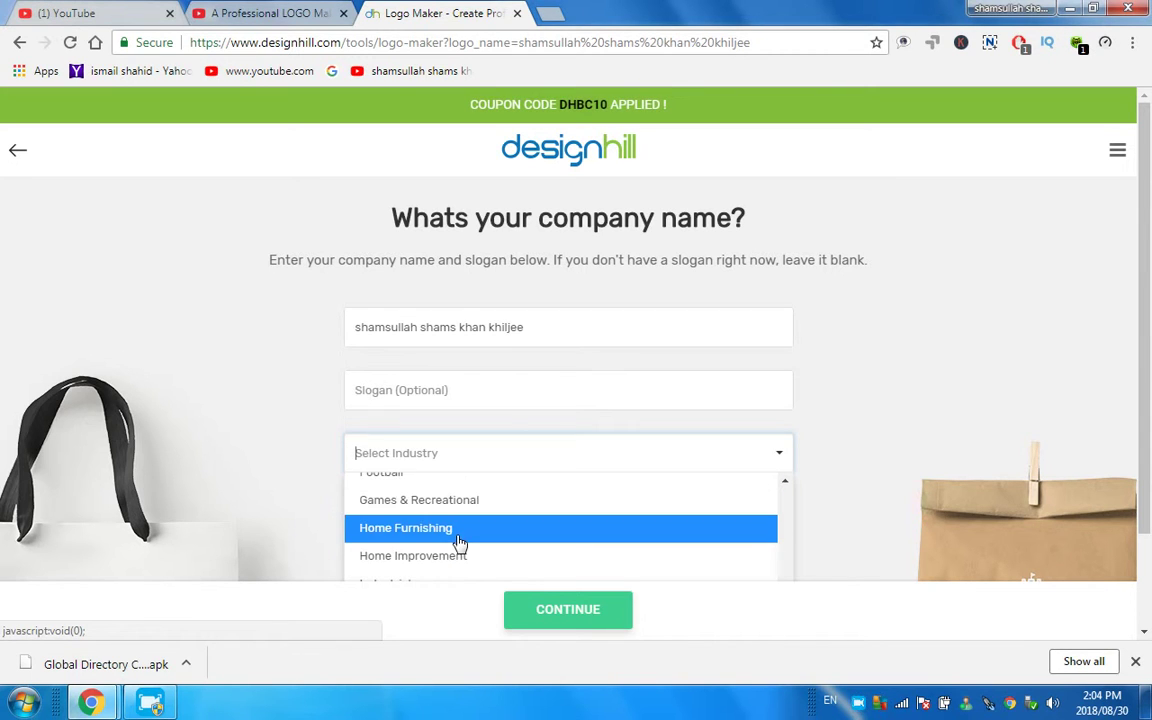
scroll(460, 543, "down", 3)
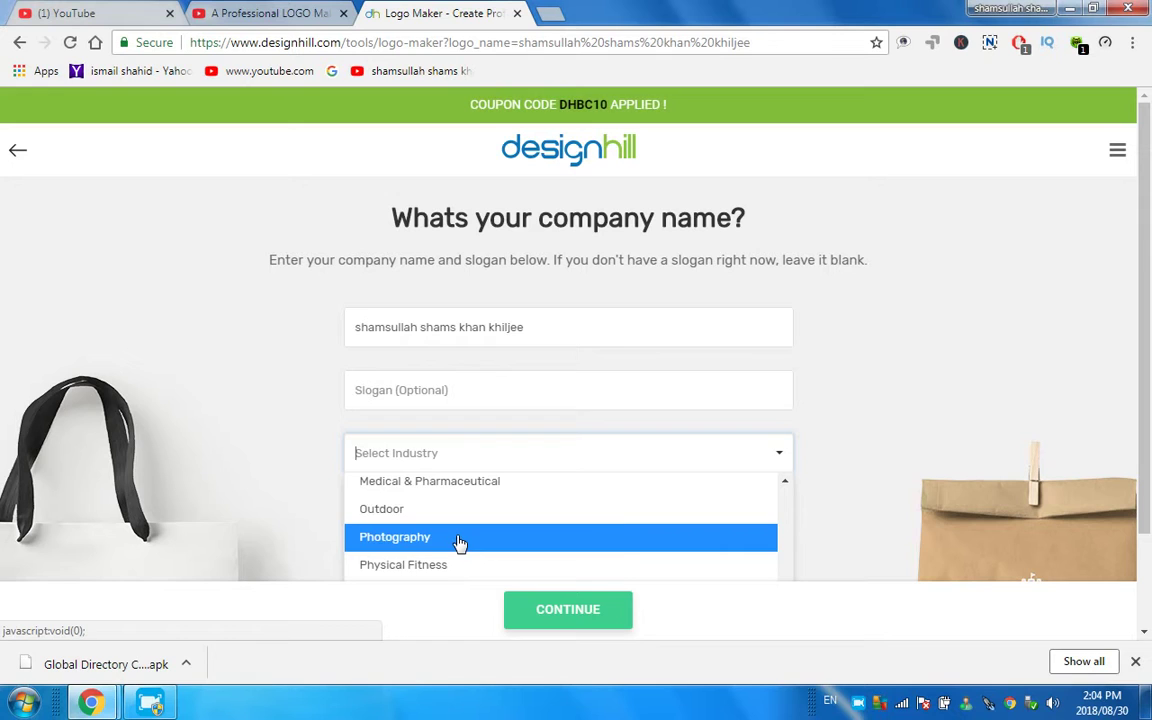
scroll(459, 542, "down", 2)
scroll(459, 542, "down", 3)
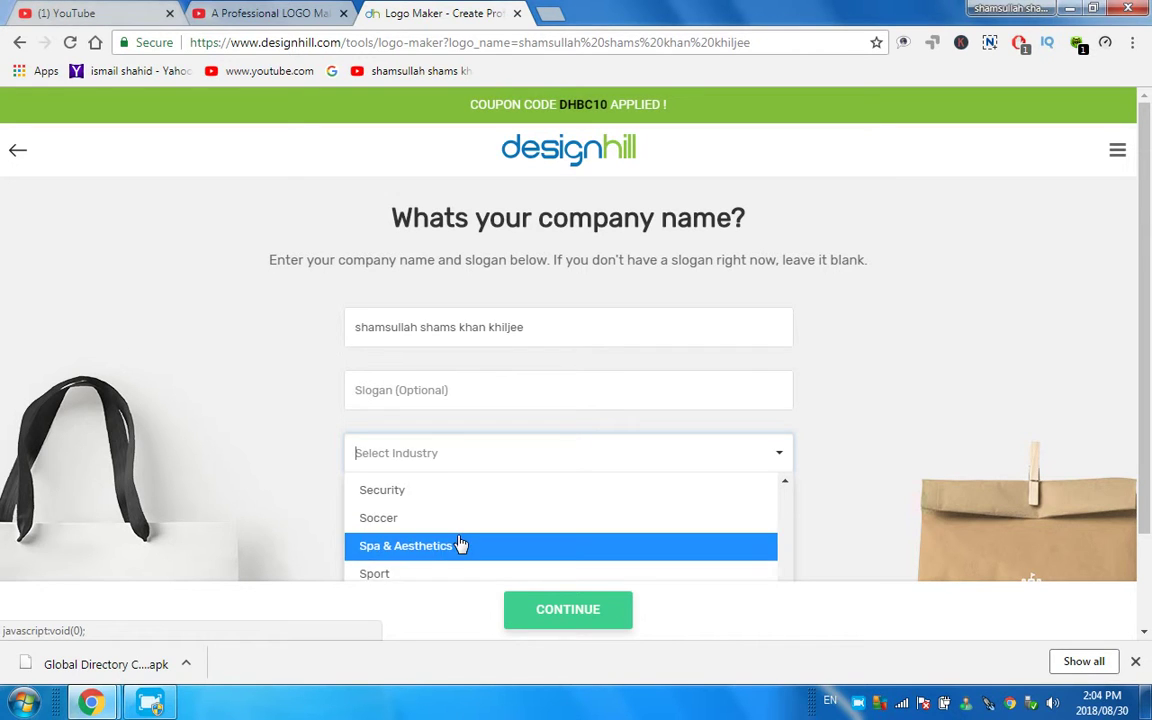
scroll(459, 542, "down", 3)
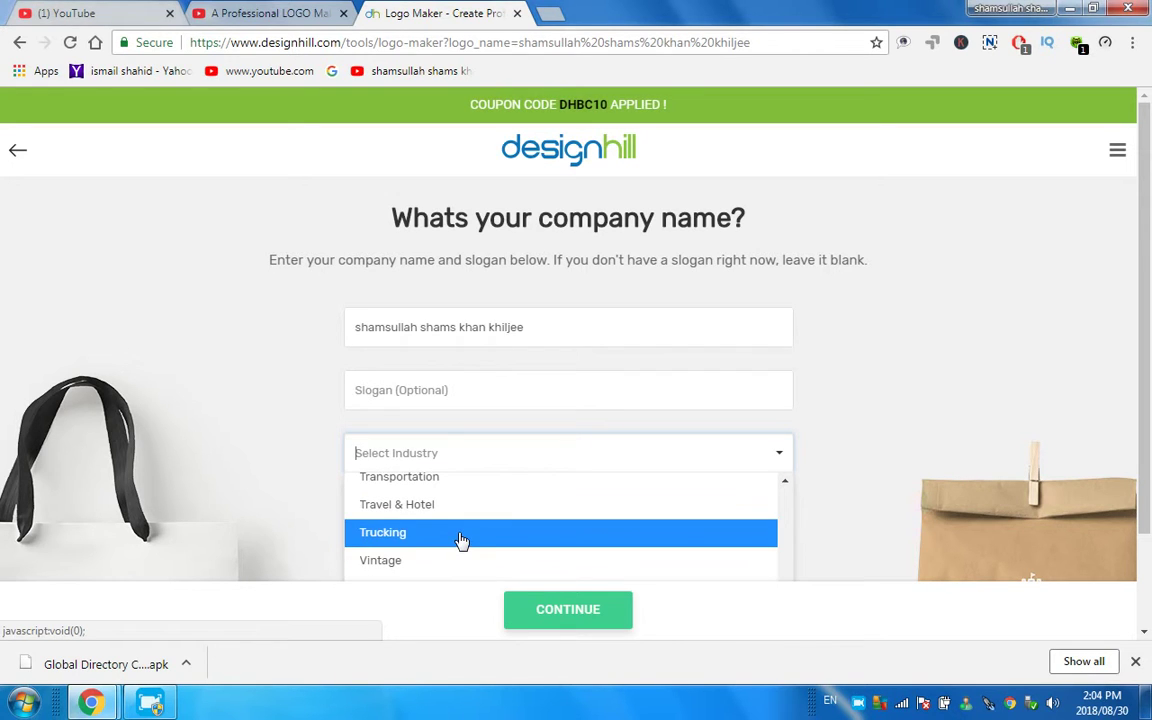
scroll(461, 540, "down", 1)
scroll(463, 536, "down", 3)
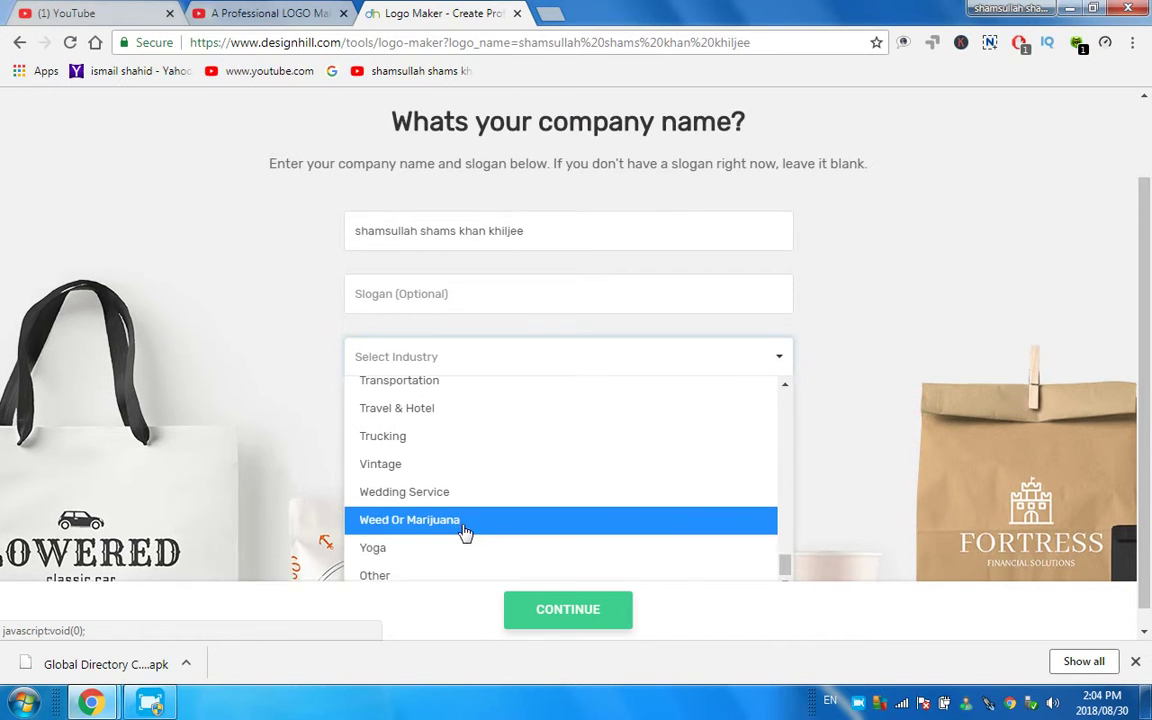
scroll(504, 506, "up", 1)
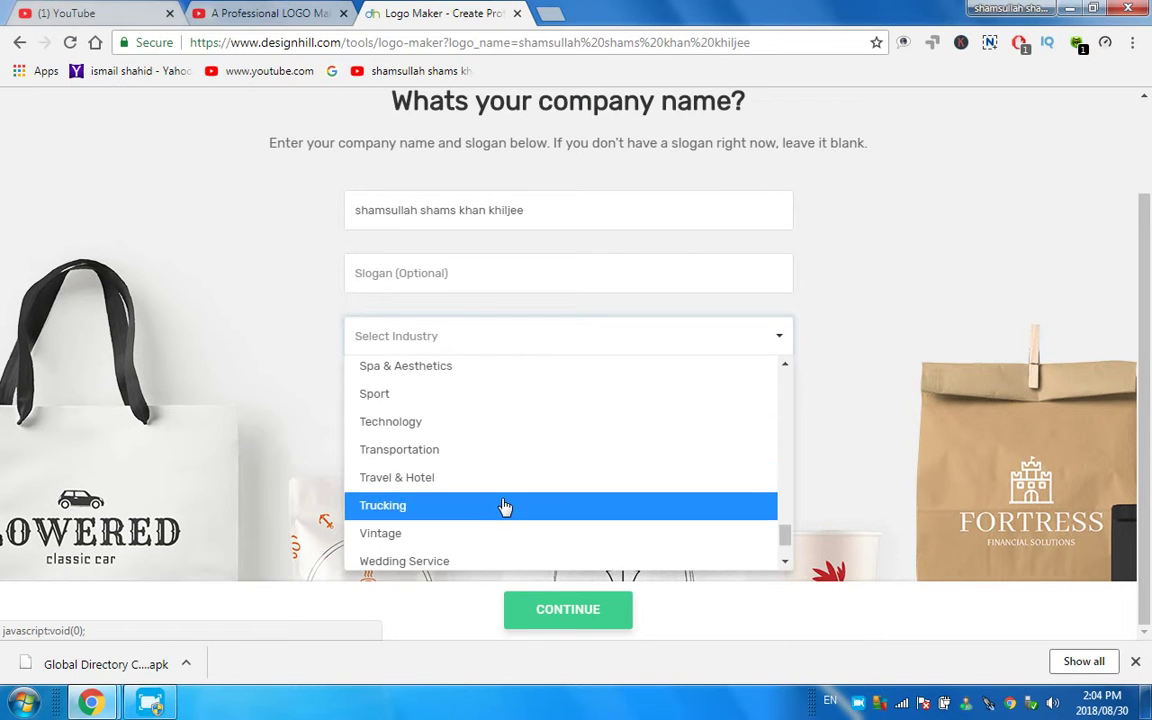
left_click(428, 423)
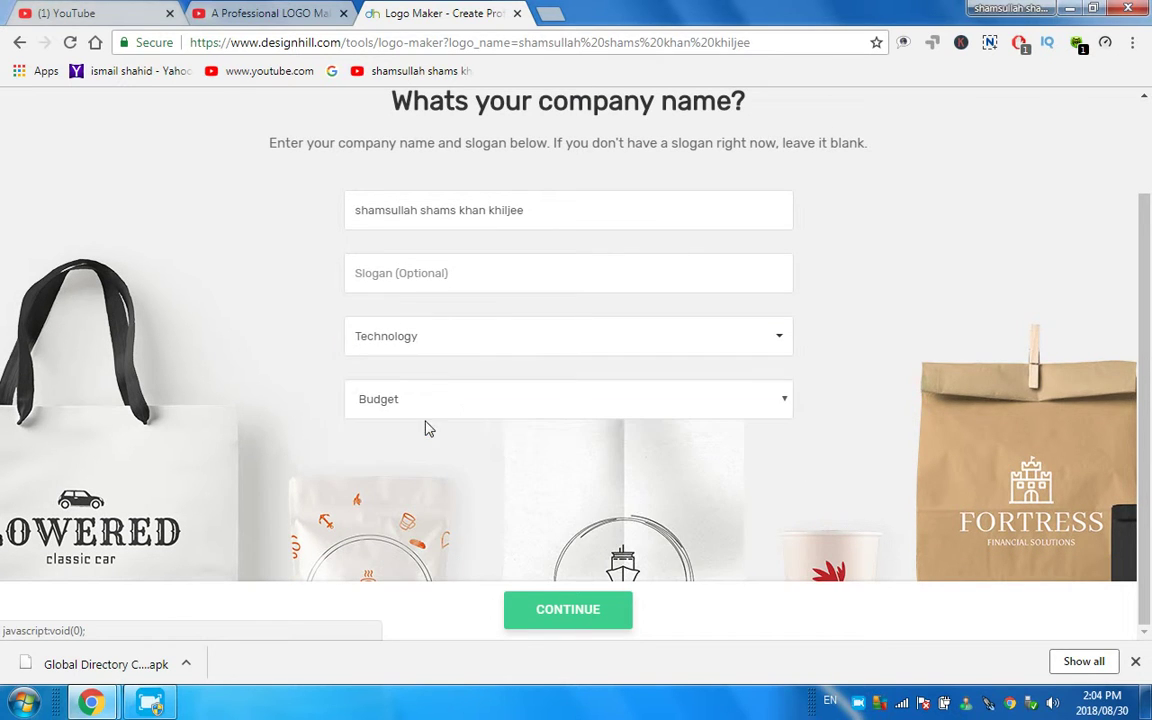
left_click(450, 276)
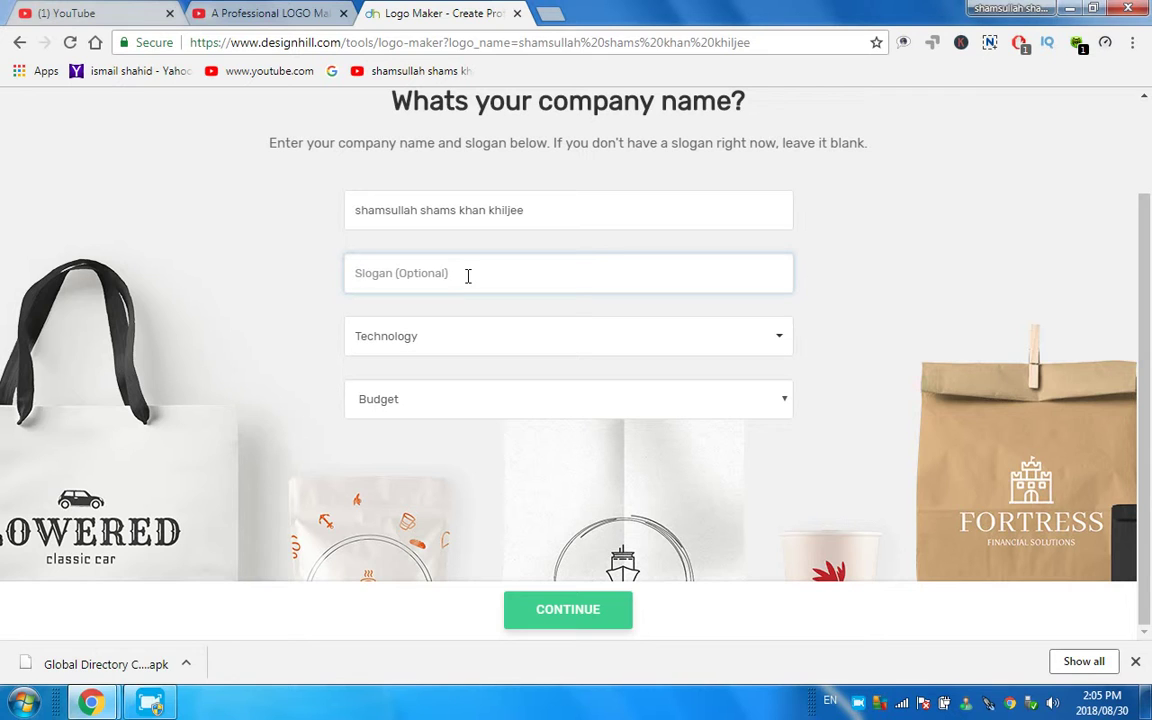
Type the slogan, clearing and retyping it, then trim it so it fits.
type("seo expert ,tips ,social media")
key("ctrl+a")
key("BackSpace")
type("s")
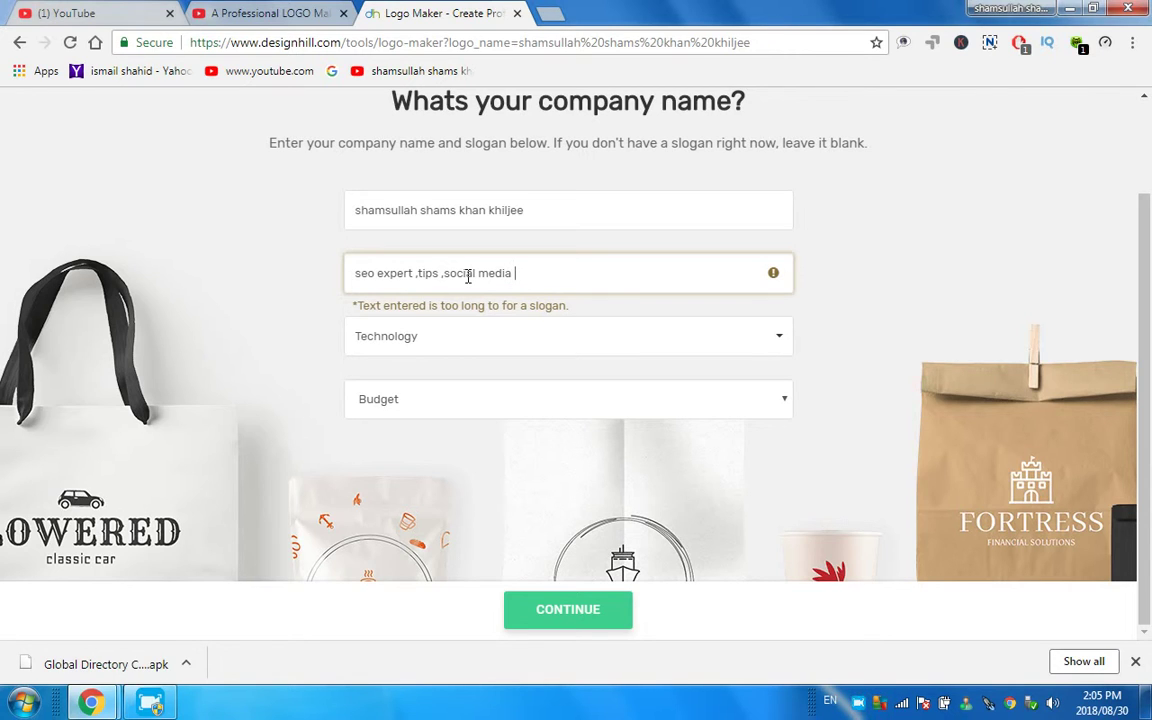
key("BackSpace")
key("BackSpace")
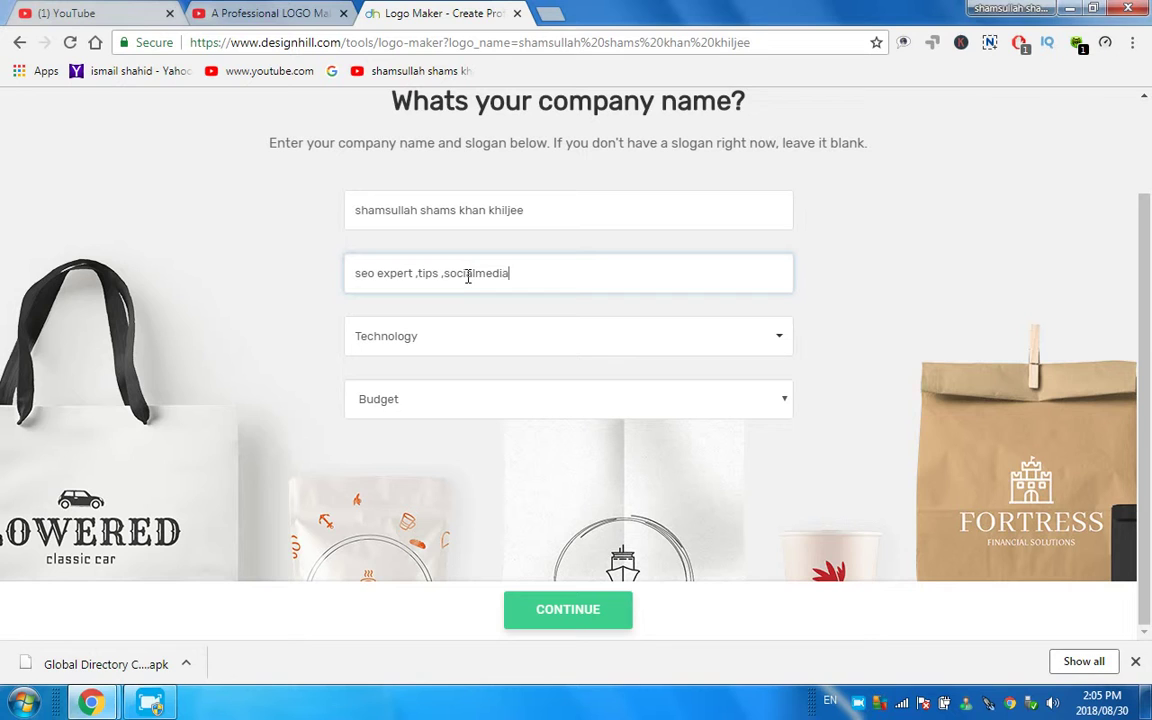
Remove the word 'expert' from the slogan and capitalize the leading 'Seo'.
left_click(476, 273)
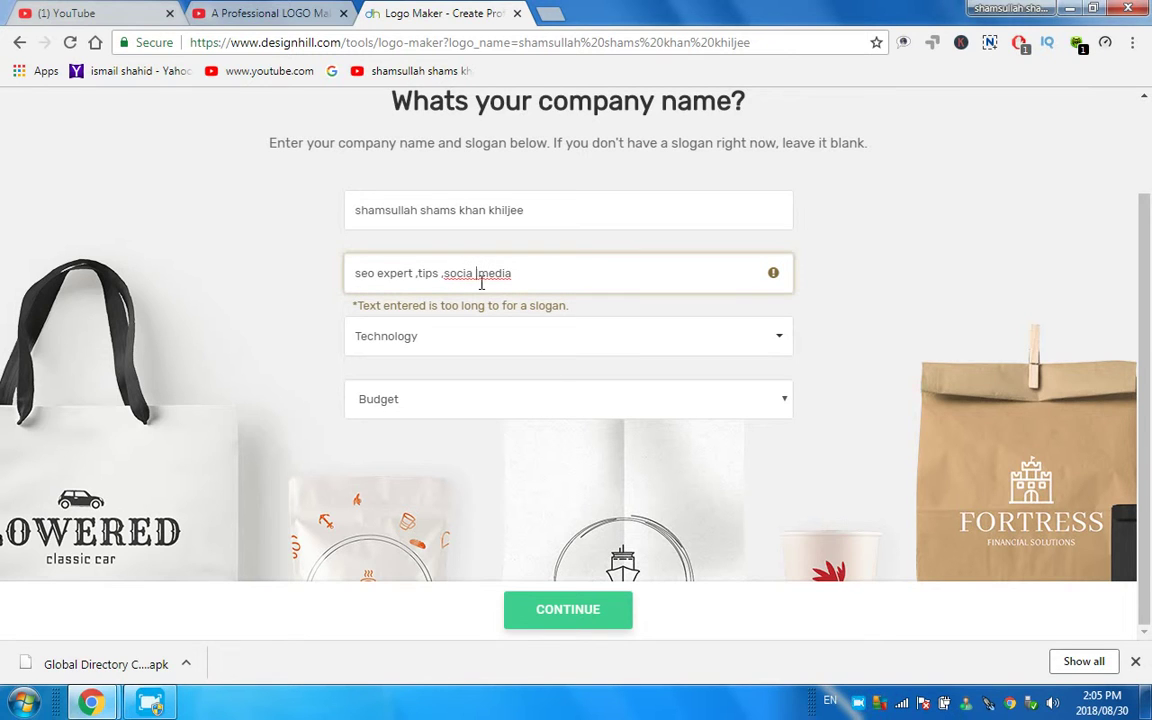
double_click(400, 272)
left_click_drag(395, 273, 496, 280)
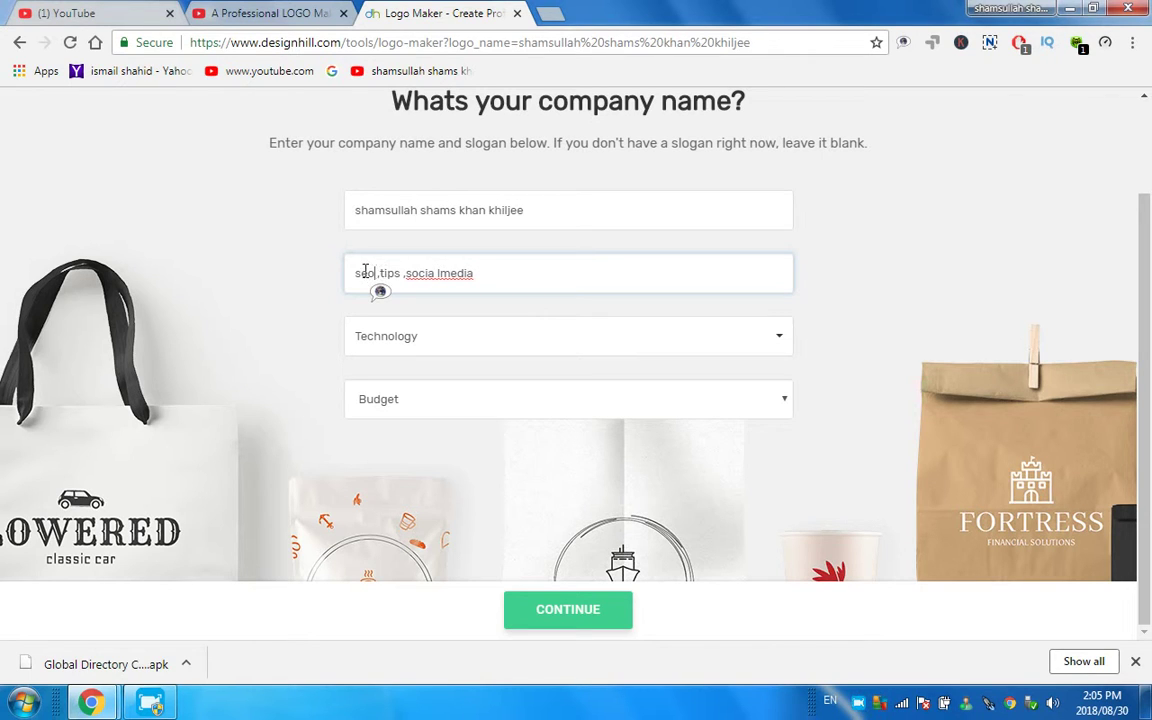
left_click_drag(373, 272, 361, 272)
key("BackSpace")
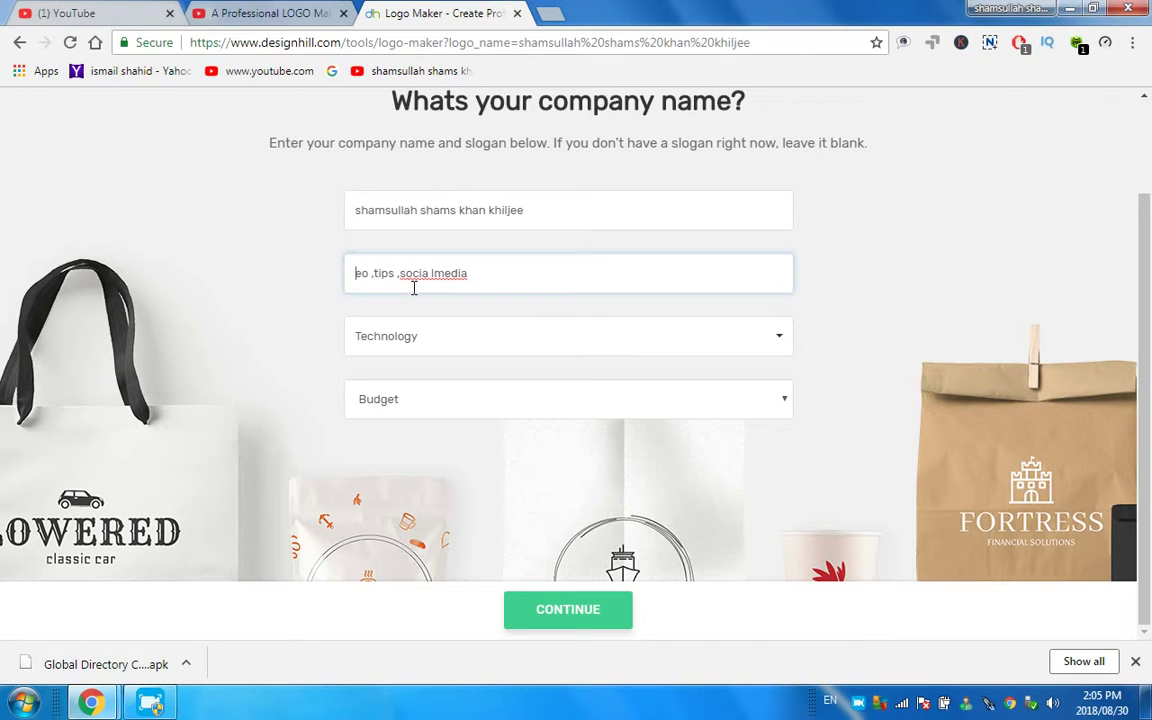
type("S")
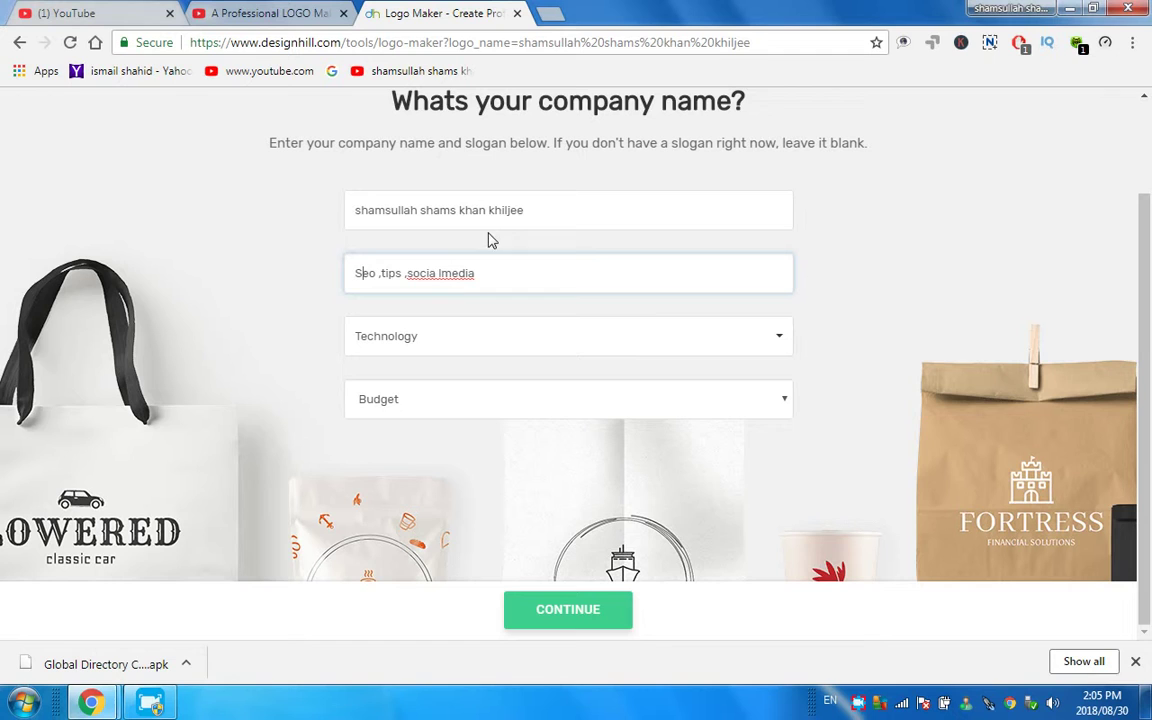
Correct 'socia lmedia' to 'social media' with the spell suggestion and submit the company details.
right_click(448, 277)
left_click(500, 289)
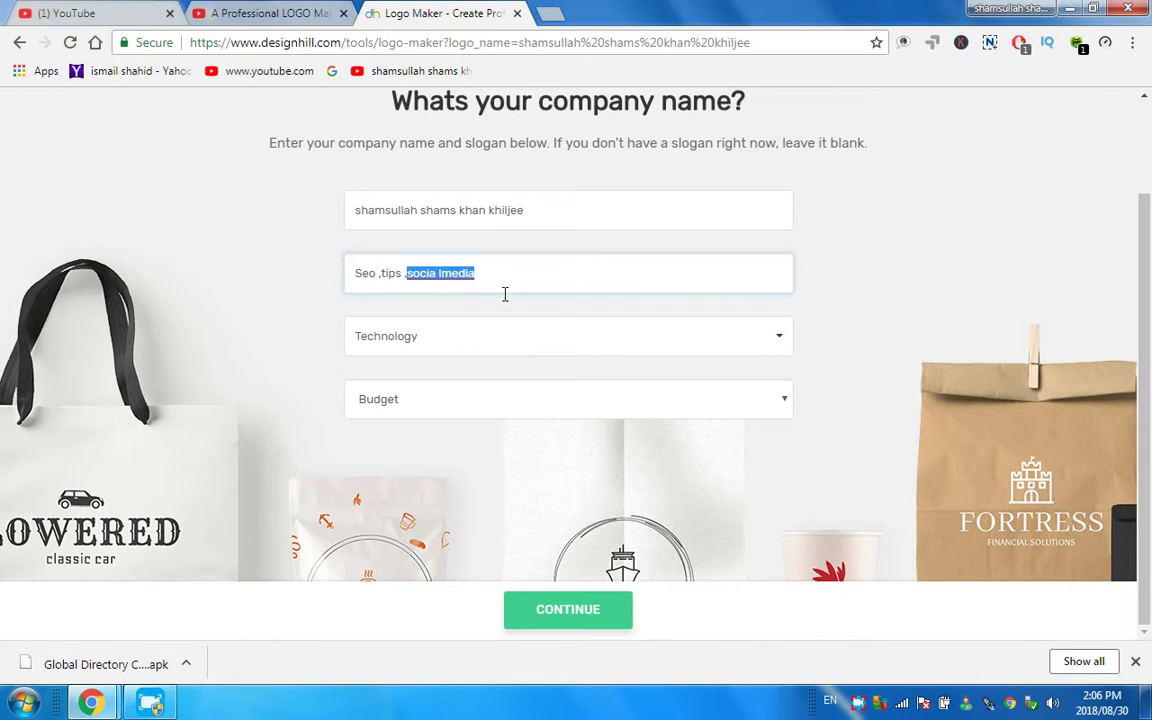
left_click(586, 609)
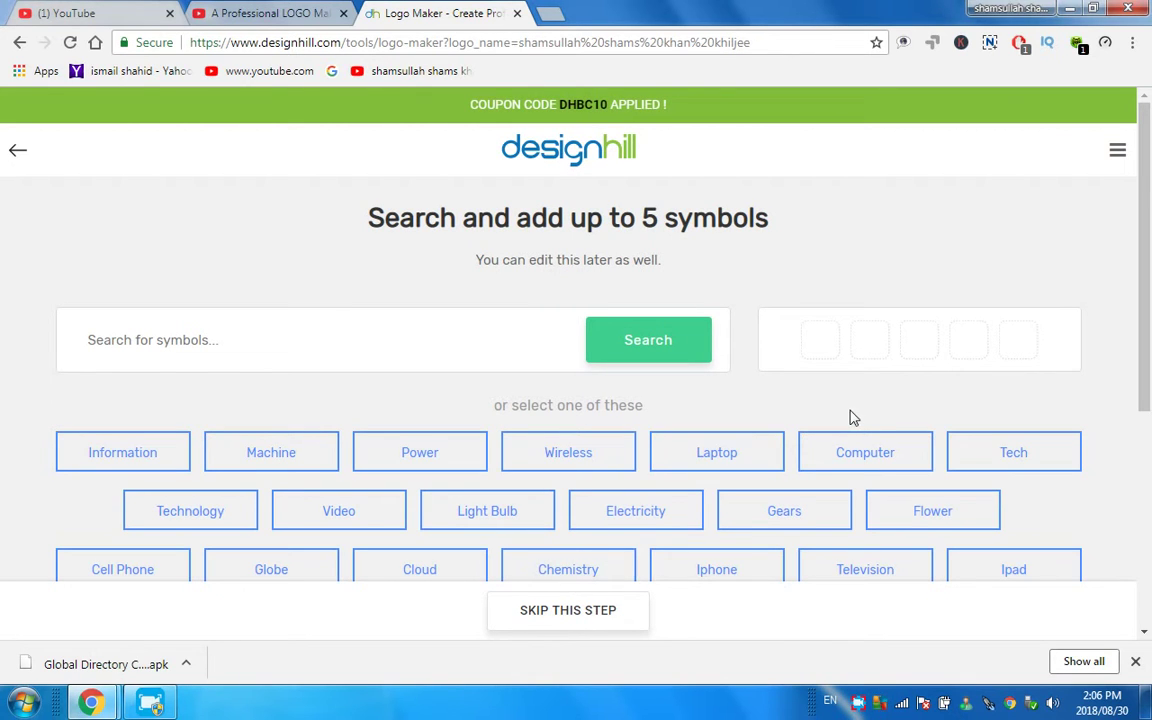
Search Laptop symbols and add the laptop-with-keyboard icon.
left_click(716, 455)
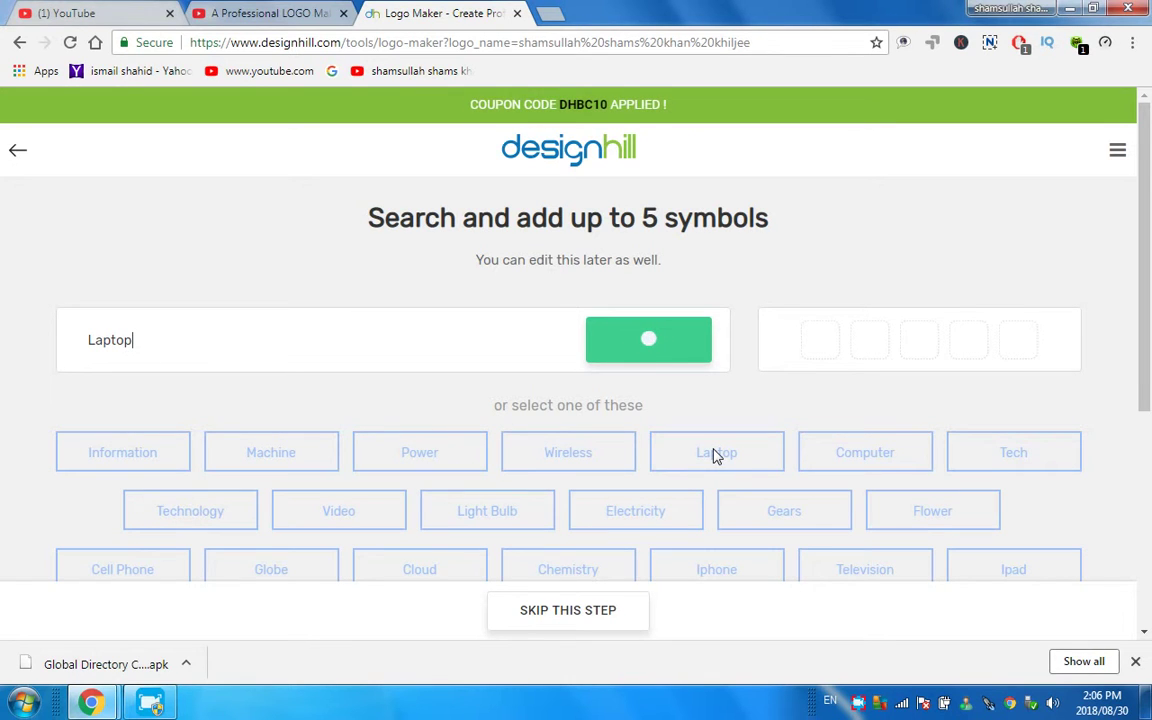
scroll(700, 458, "down", 2)
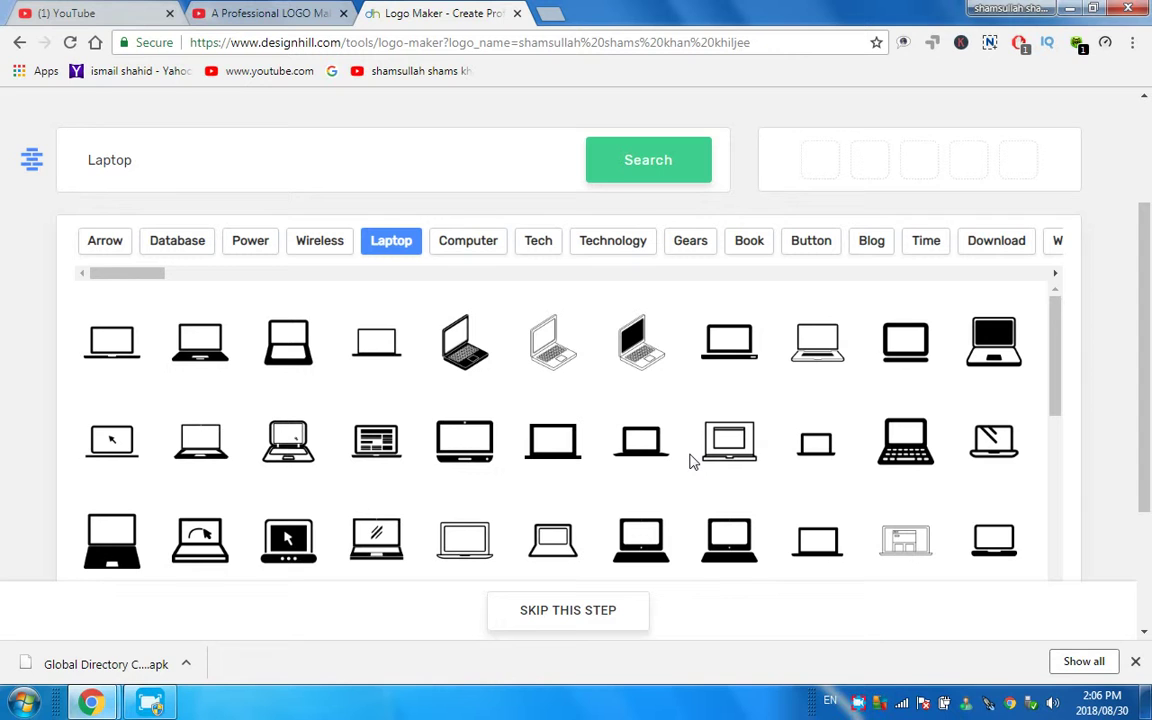
scroll(700, 456, "down", 2)
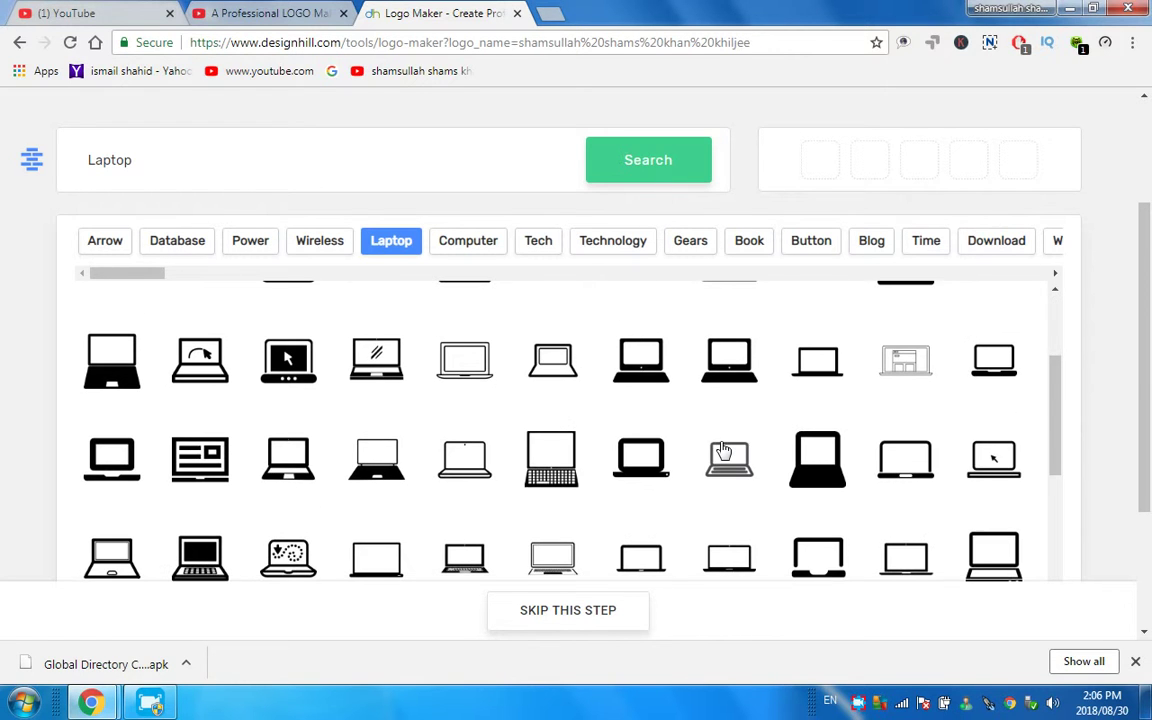
left_click(541, 468)
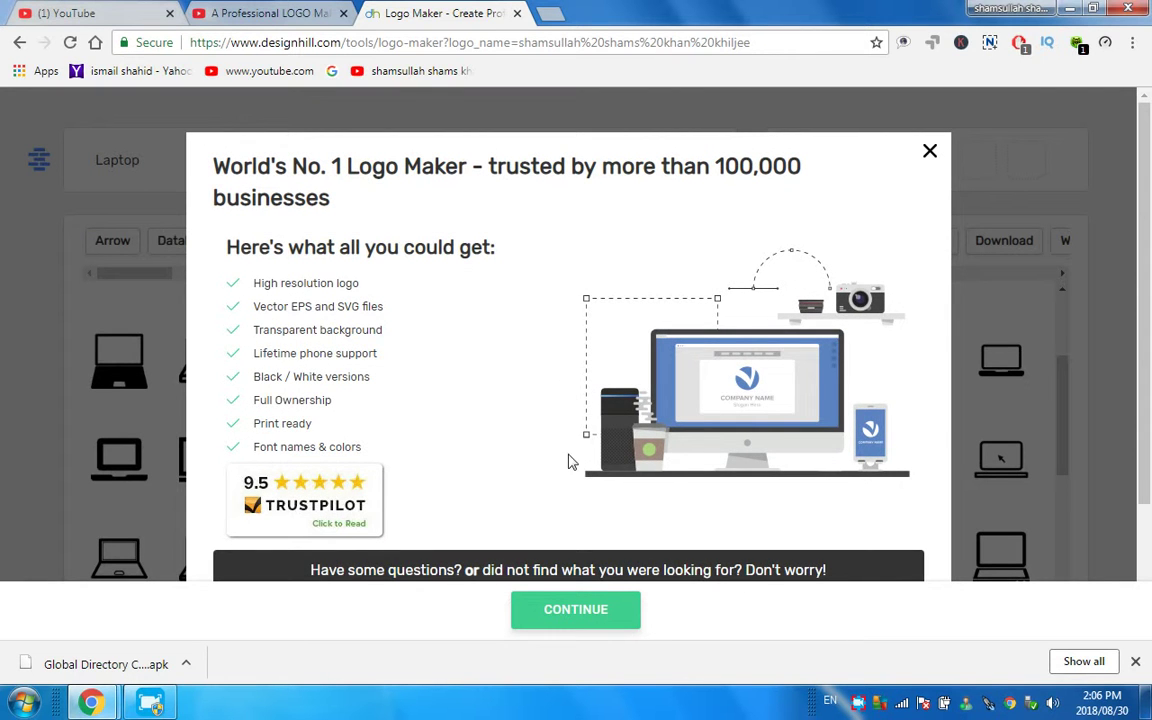
Dismiss the promo popup and browse the Database, Search and Information symbol suggestions.
left_click(930, 151)
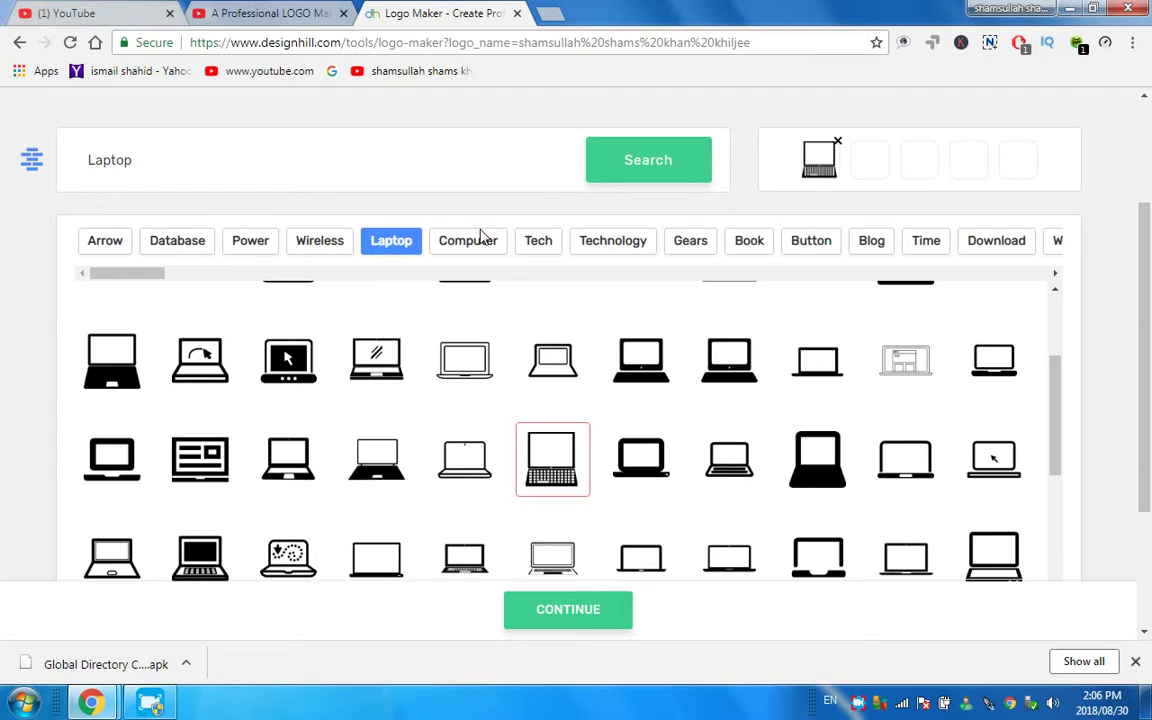
left_click(180, 254)
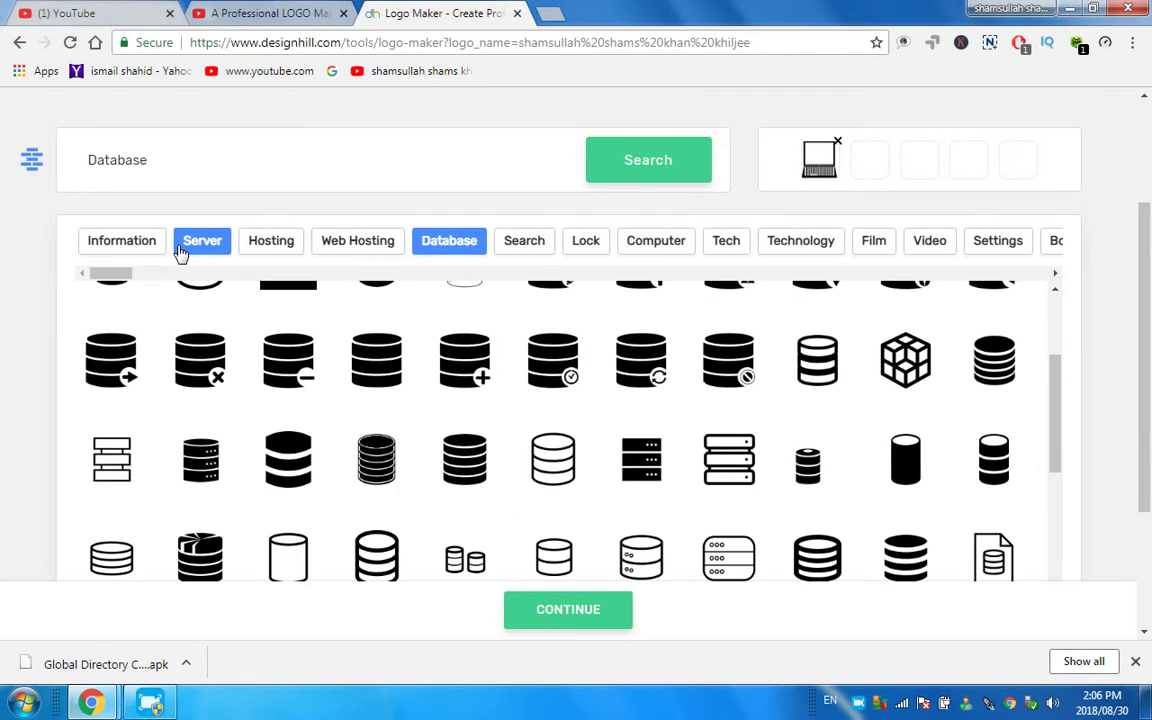
left_click(530, 248)
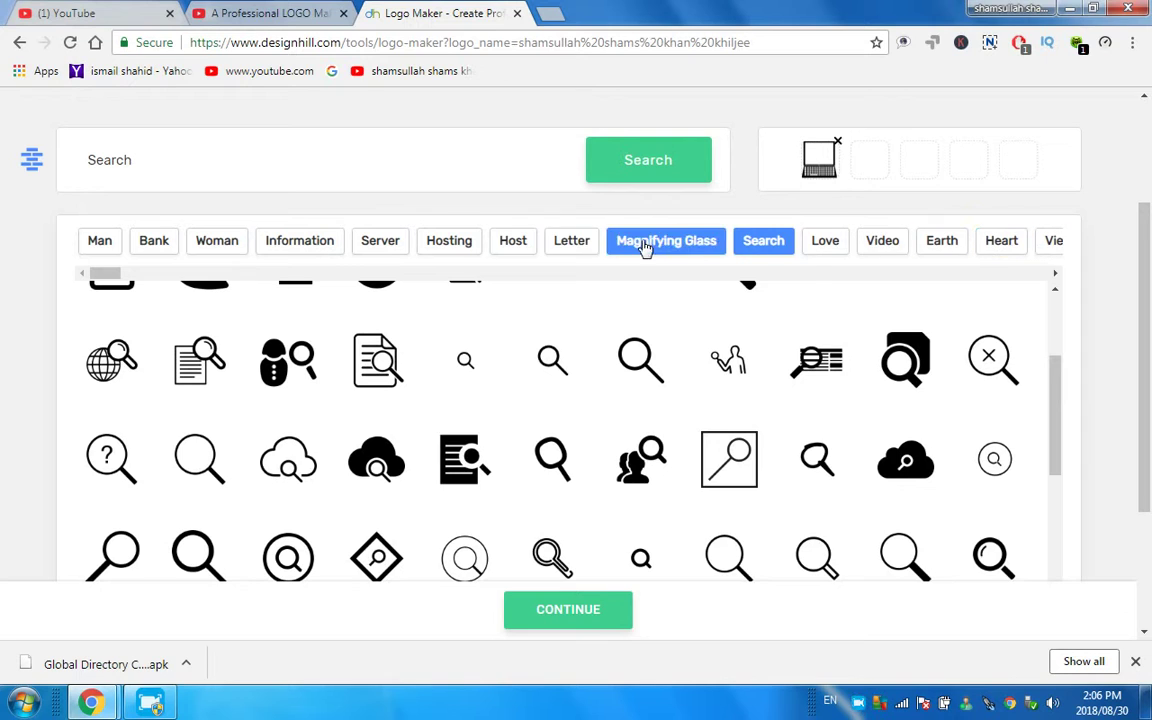
left_click(295, 250)
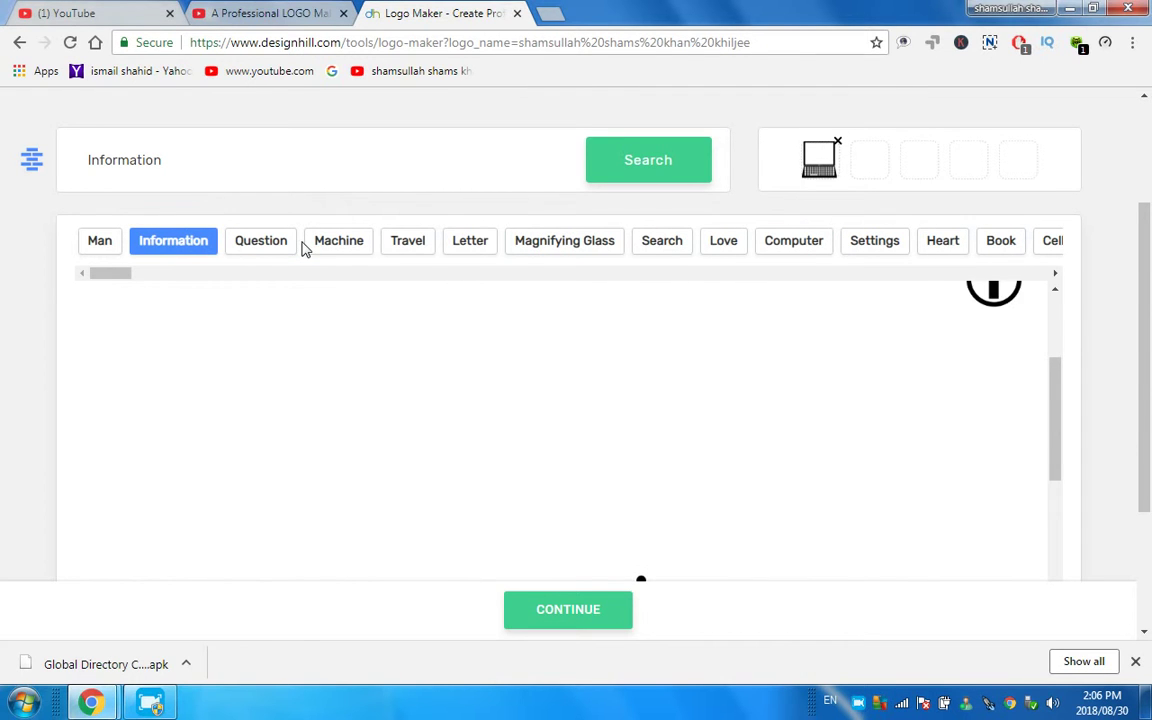
scroll(787, 440, "up", 3)
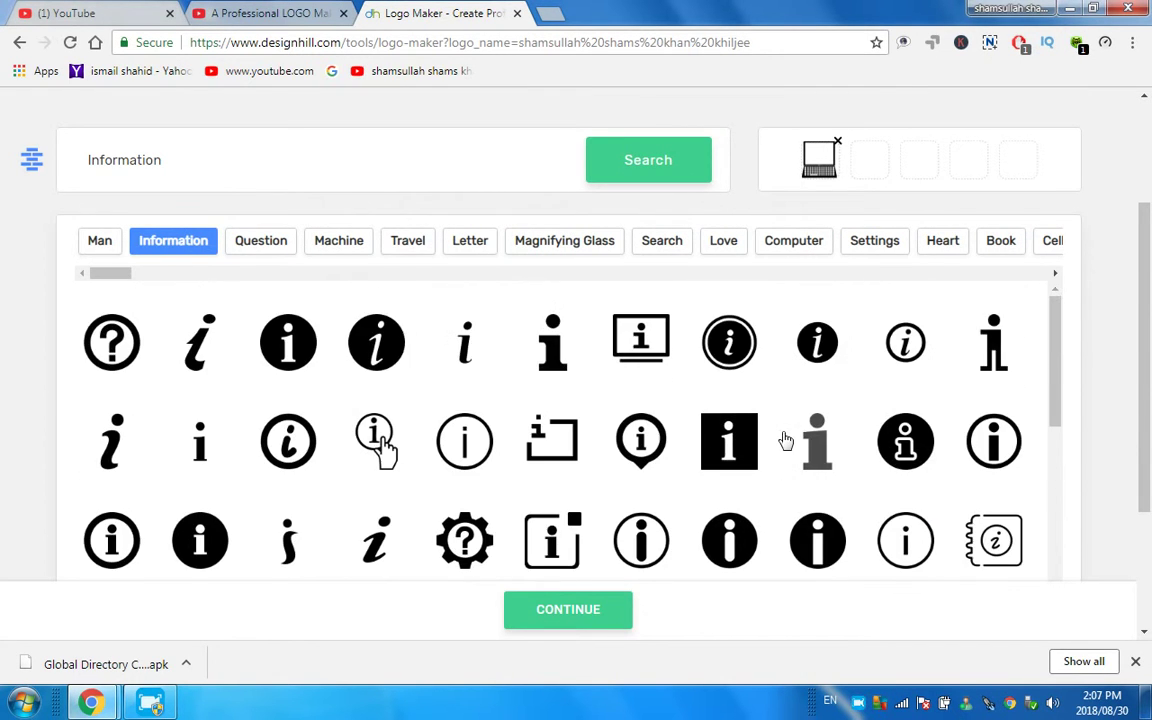
scroll(784, 441, "up", 2)
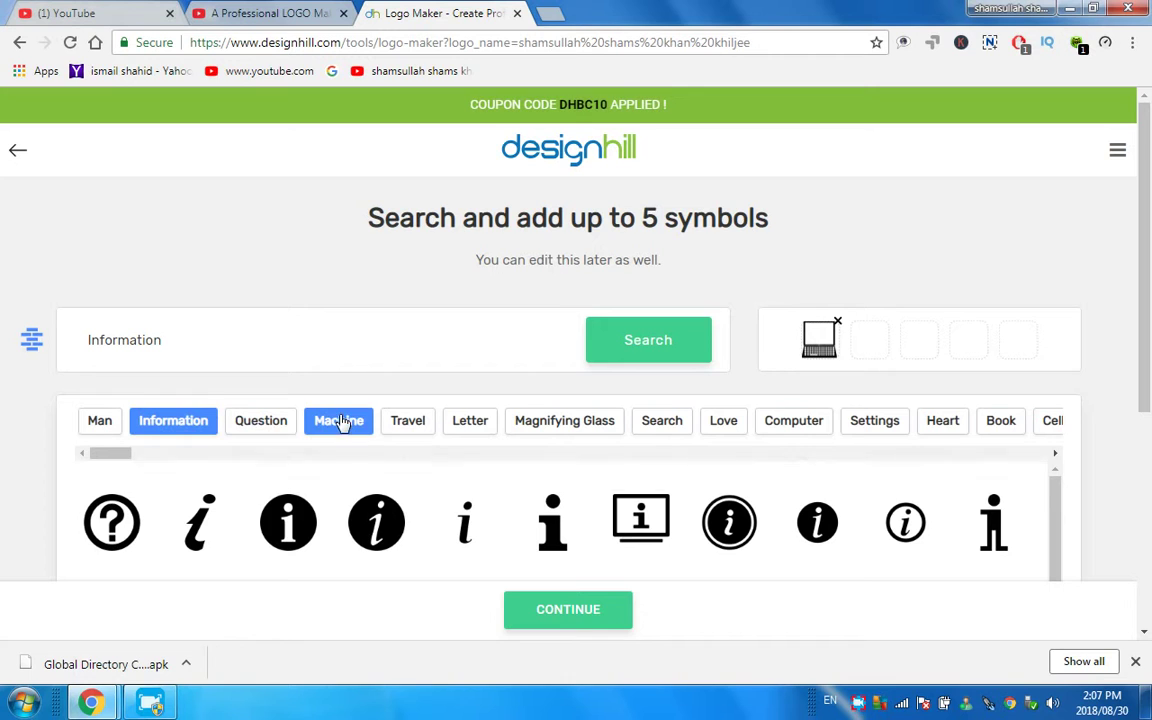
Review the Computer symbol results, then switch to the Technology suggestions.
left_click(808, 425)
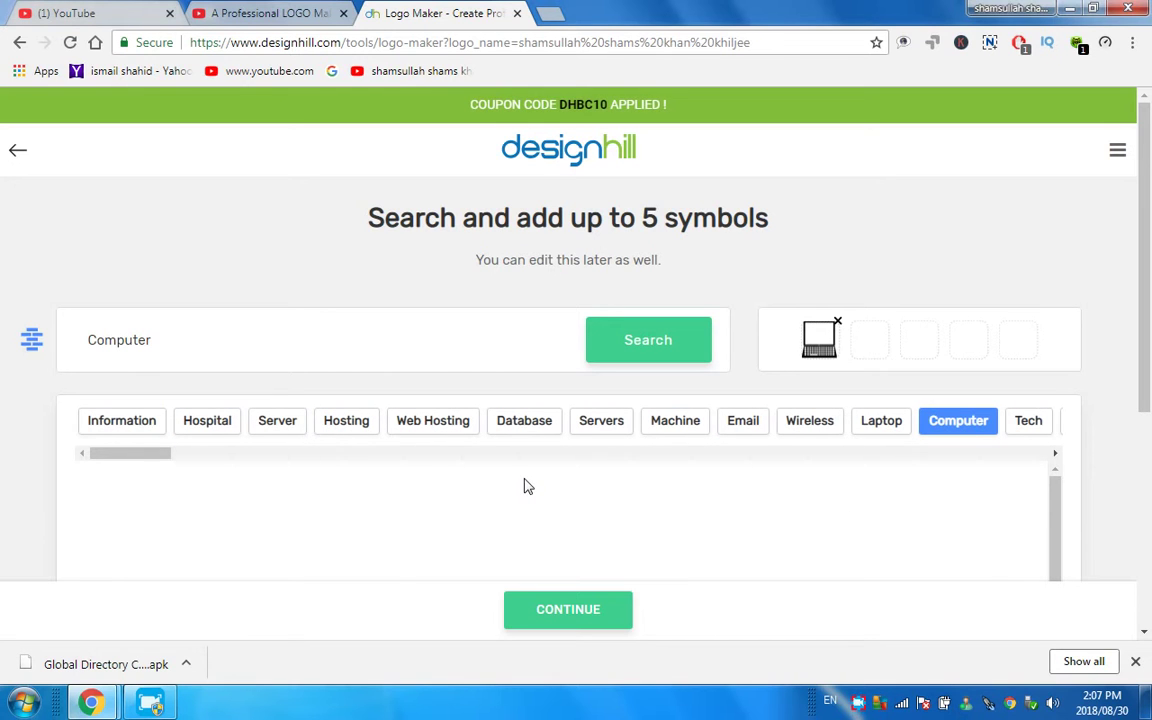
scroll(529, 482, "down", 3)
scroll(589, 496, "down", 2)
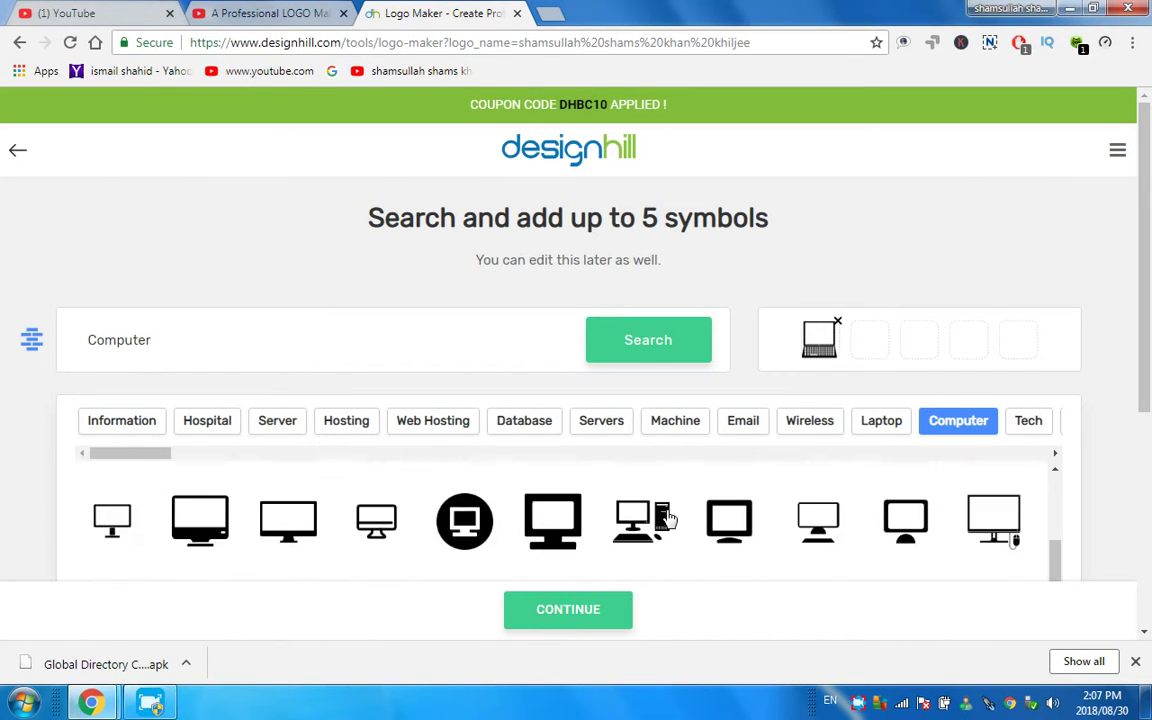
scroll(668, 518, "up", 2)
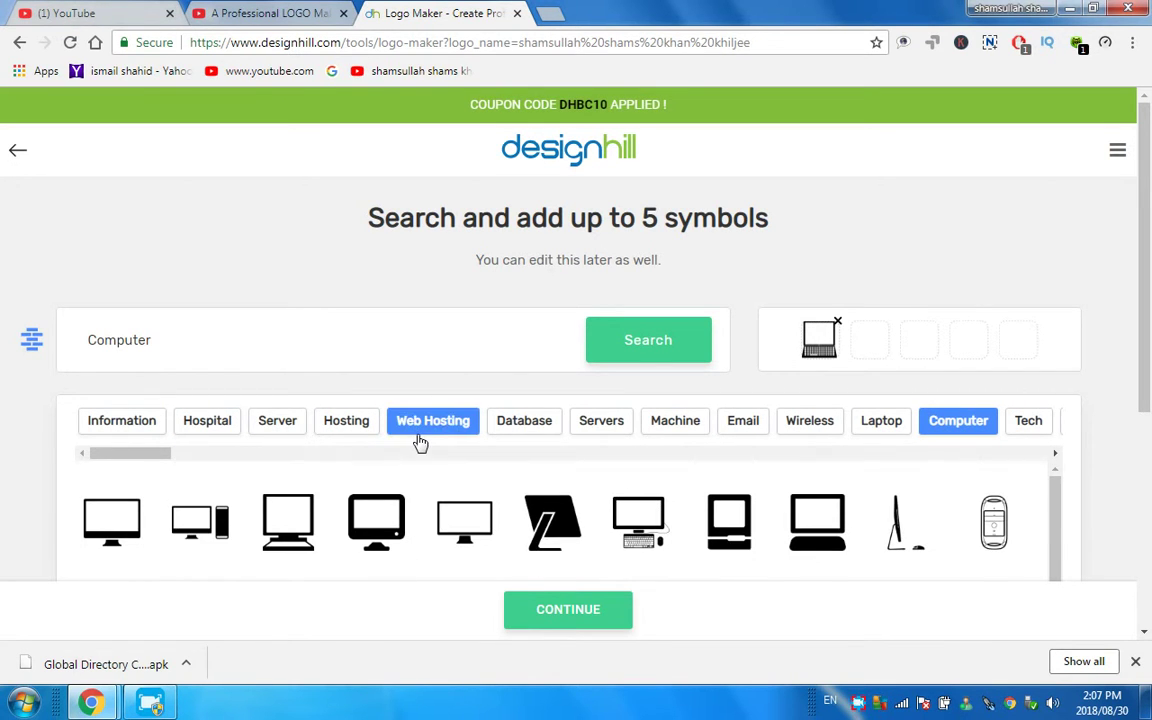
left_click_drag(136, 457, 203, 462)
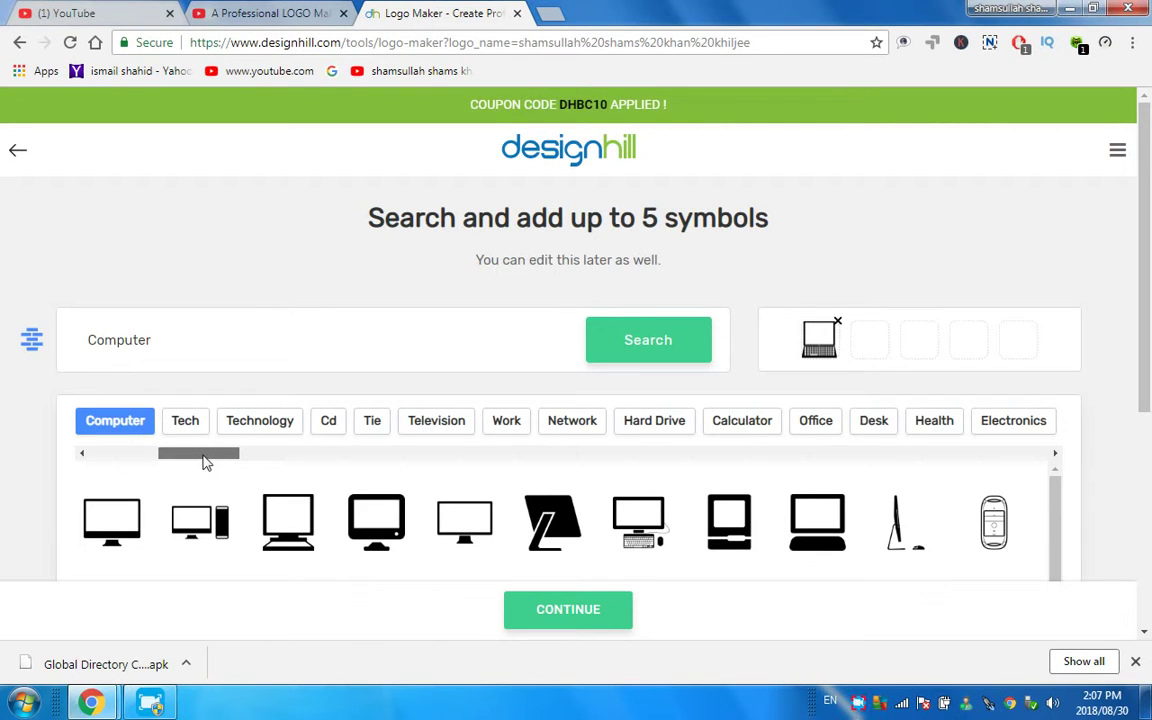
left_click(262, 423)
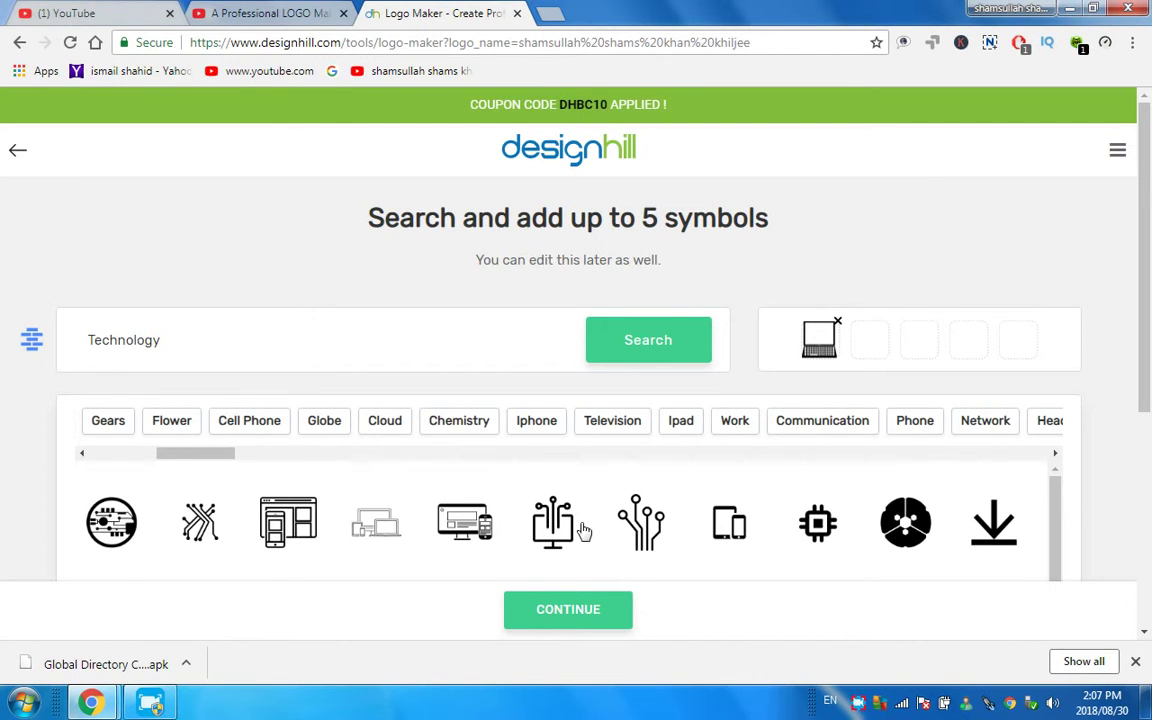
Add the desktop-with-phone icon and the Analytics monitor bar-chart icon as symbols.
left_click(462, 522)
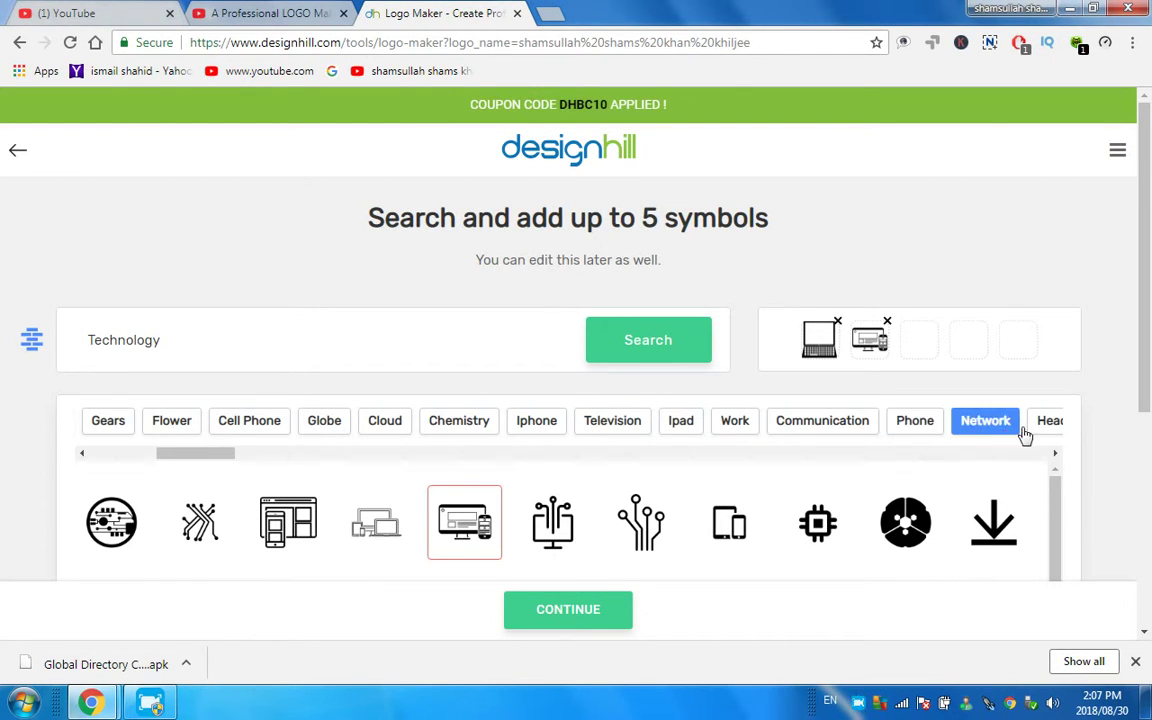
left_click_drag(170, 453, 231, 460)
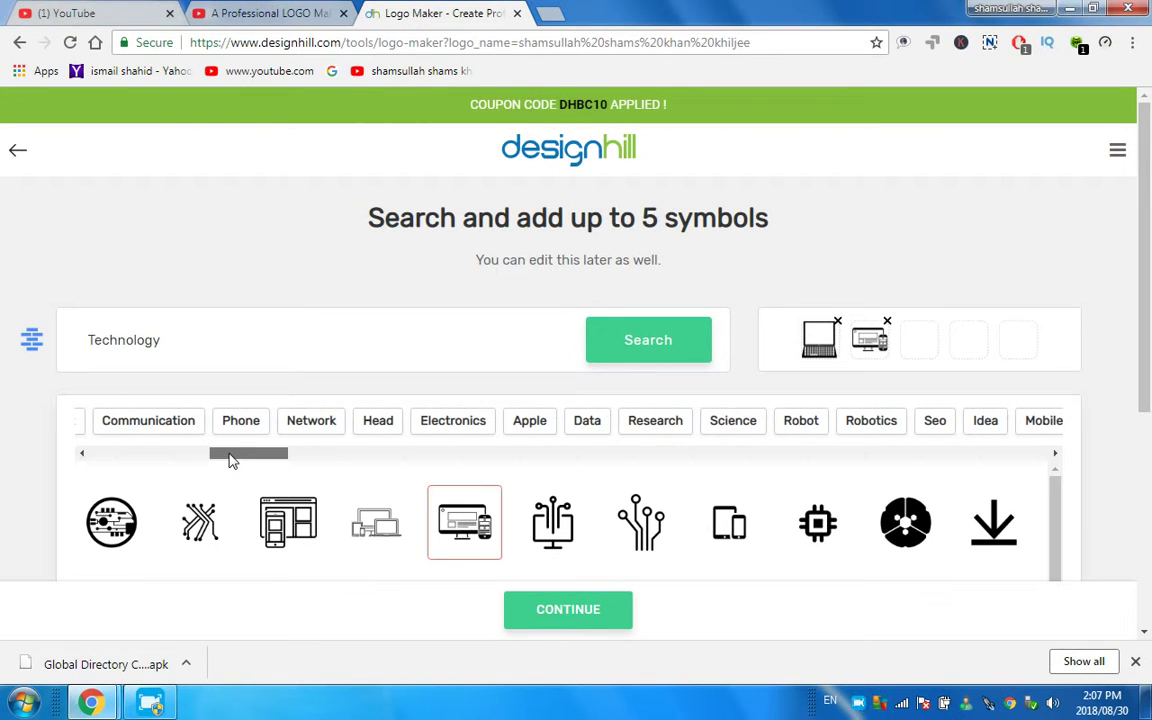
left_click_drag(231, 460, 286, 460)
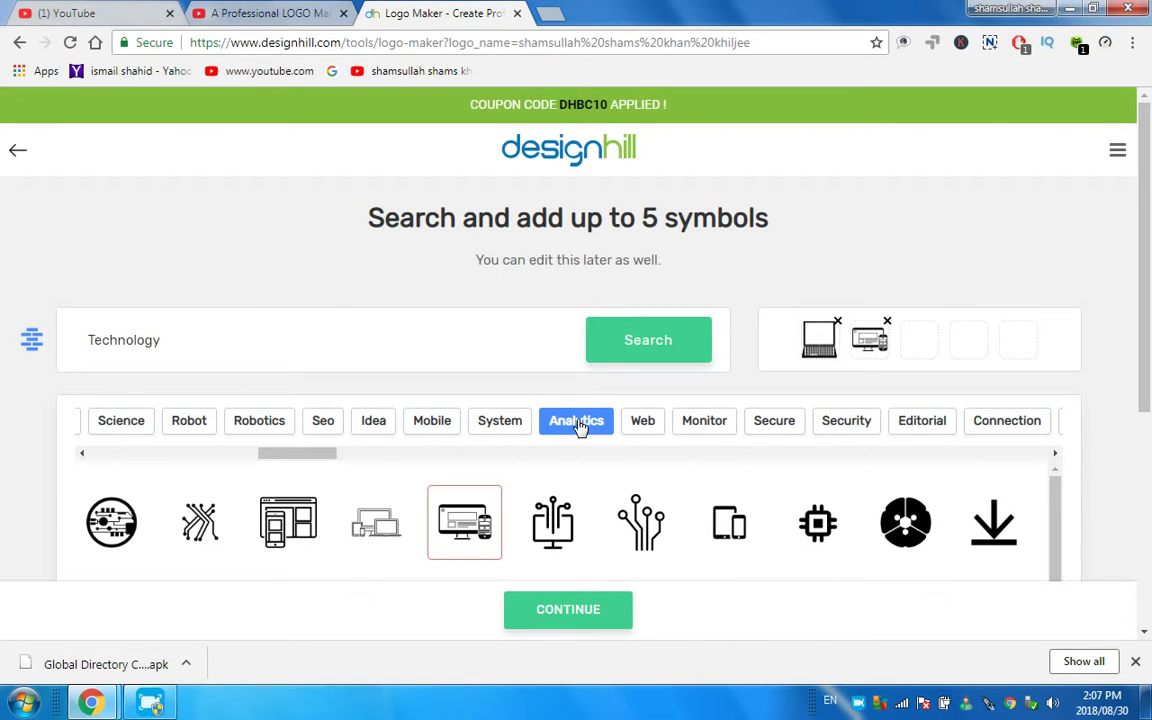
left_click(580, 425)
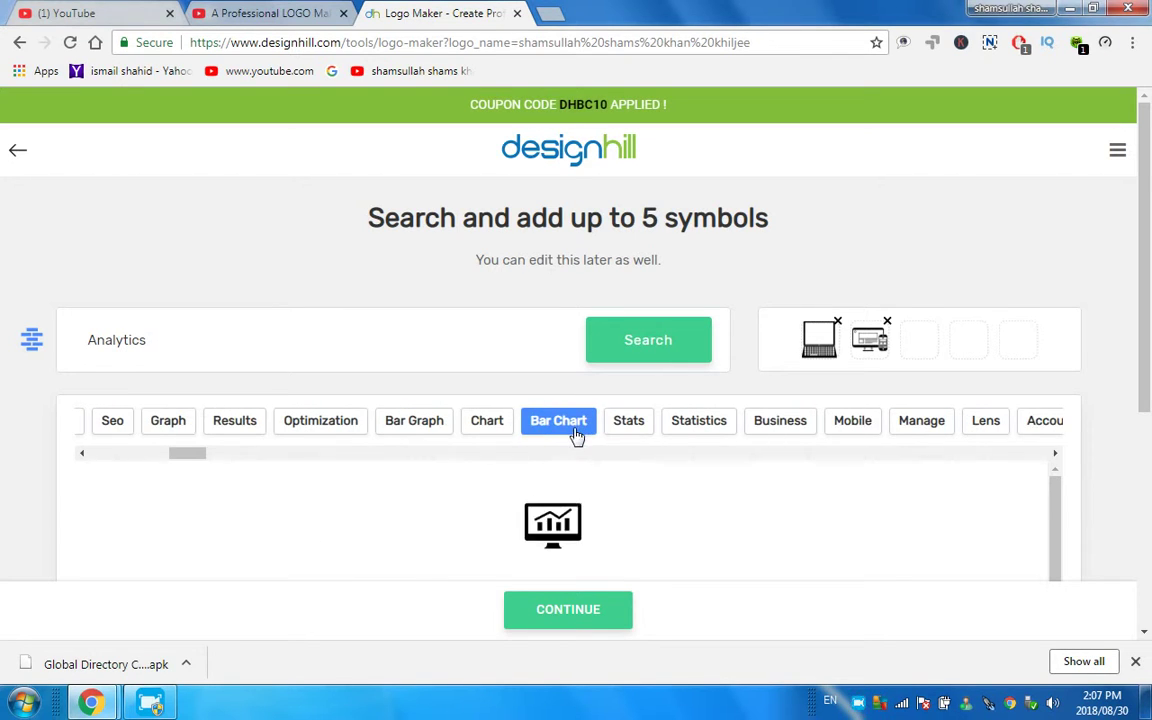
left_click(550, 530)
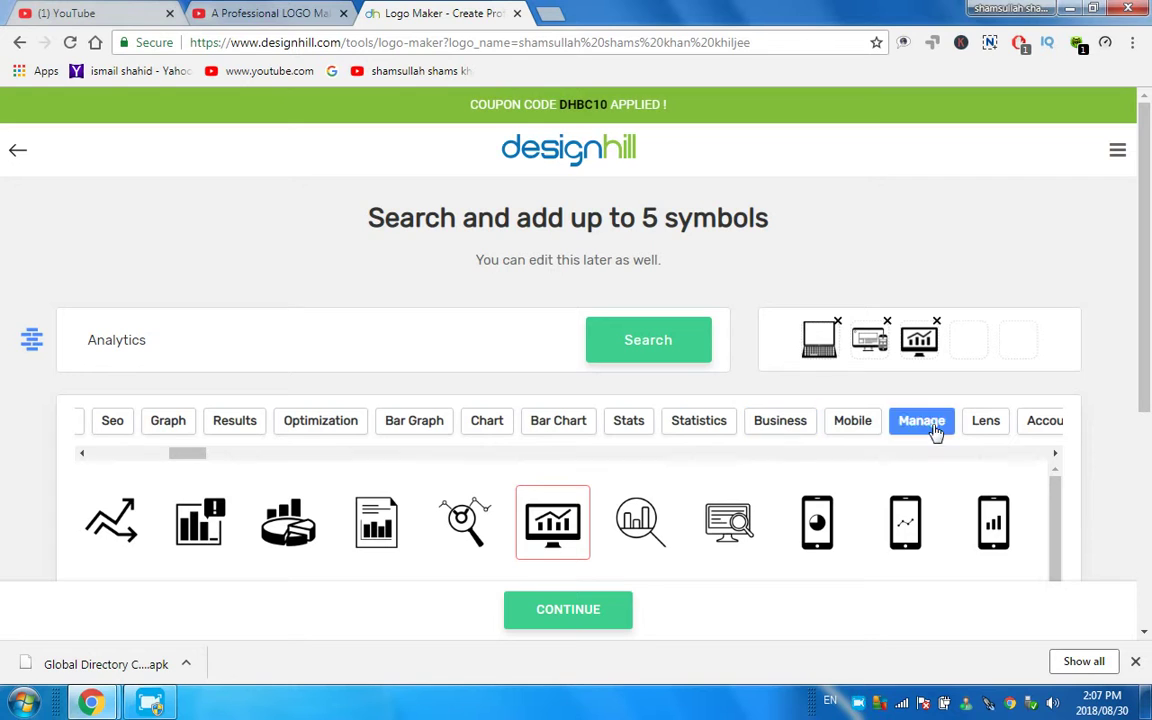
Add the monitor-gear icon from Optimization, then bring up the Speed symbols.
left_click(321, 428)
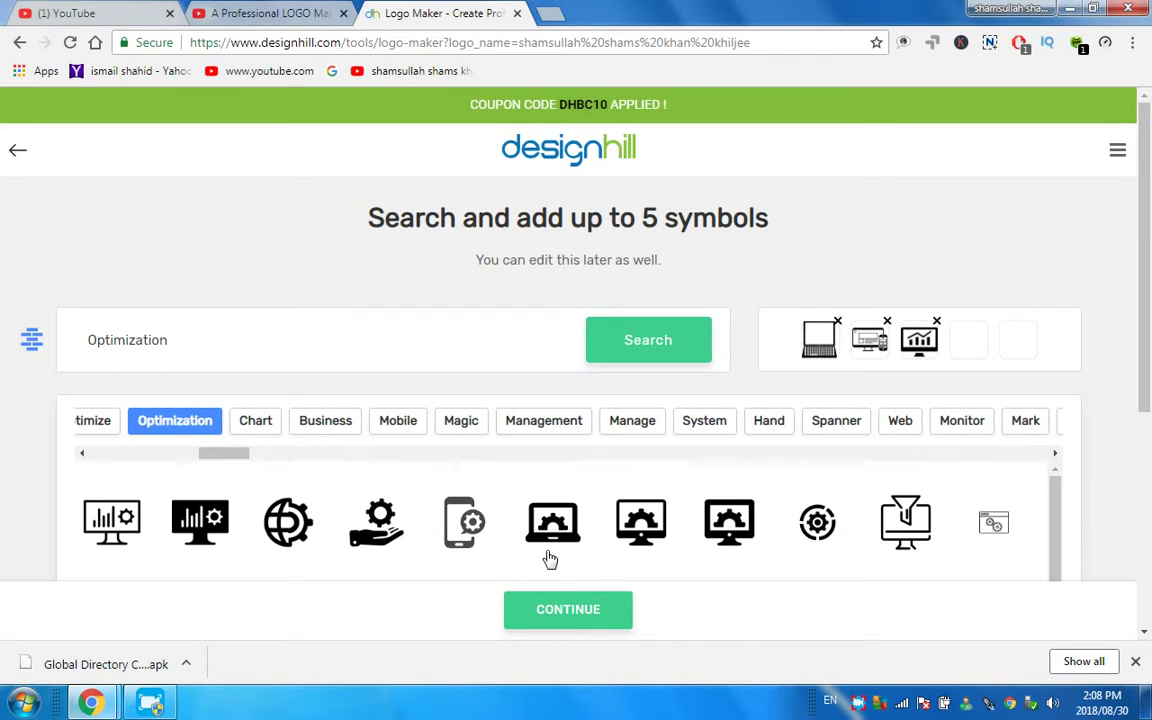
left_click(201, 530)
left_click_drag(228, 455, 280, 460)
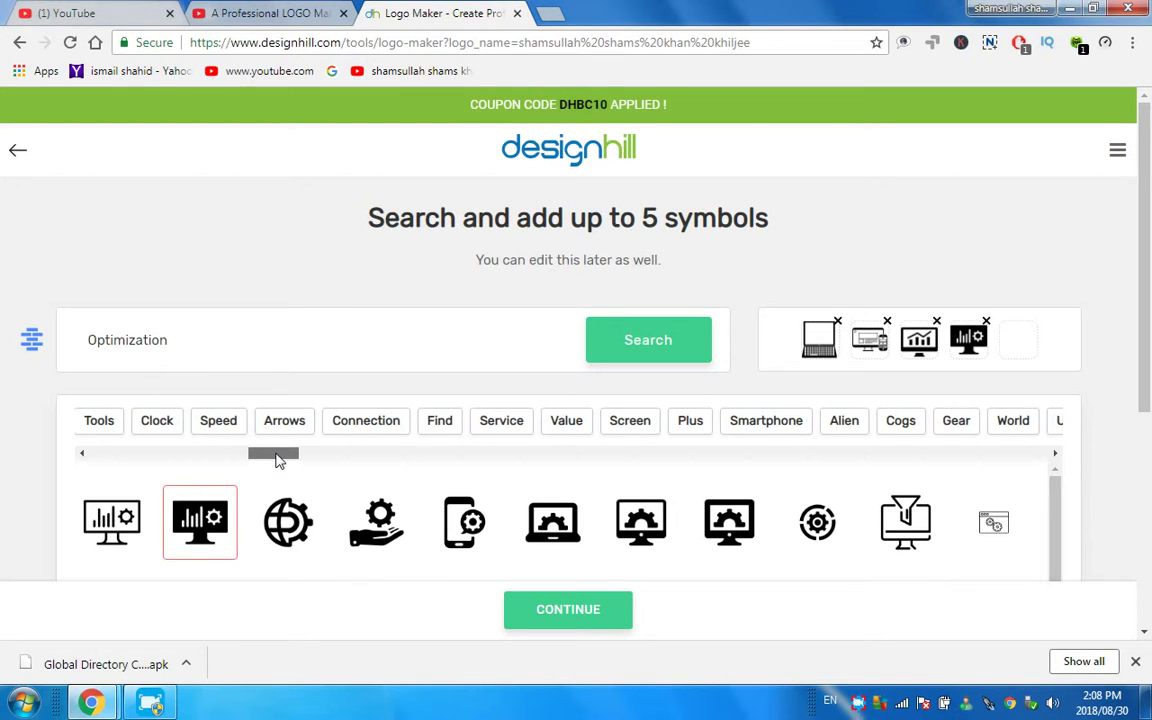
left_click(213, 423)
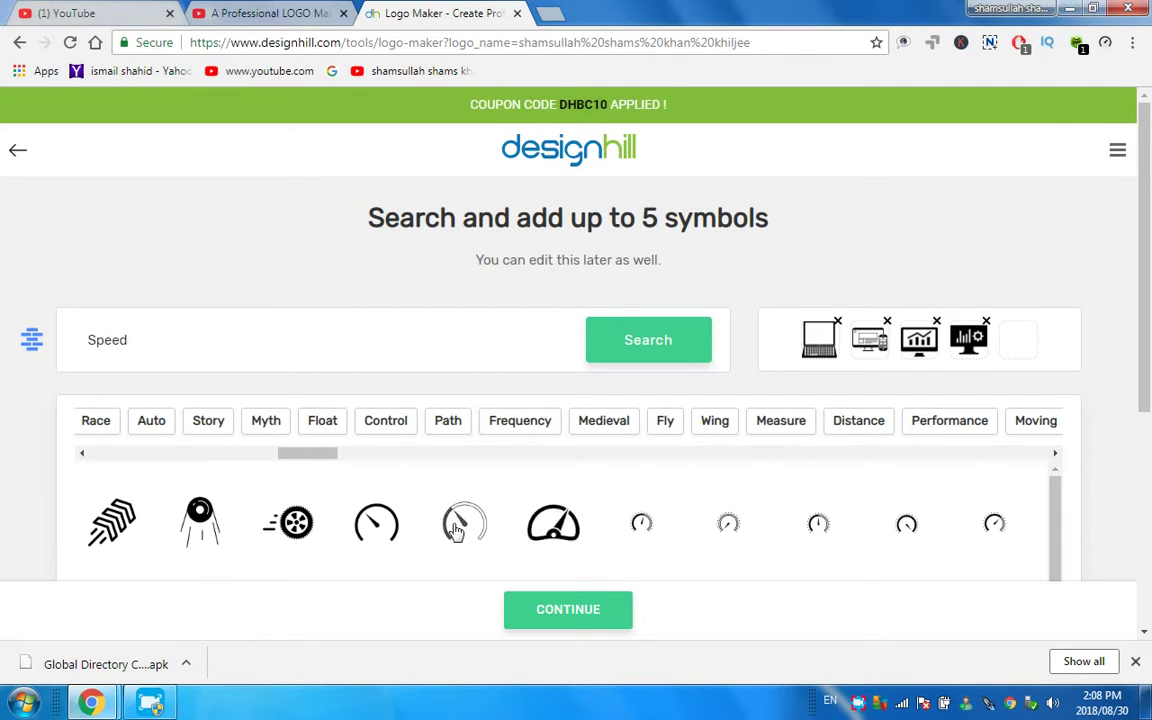
Add the speedometer as the fifth symbol and continue to the generated logos.
left_click(376, 520)
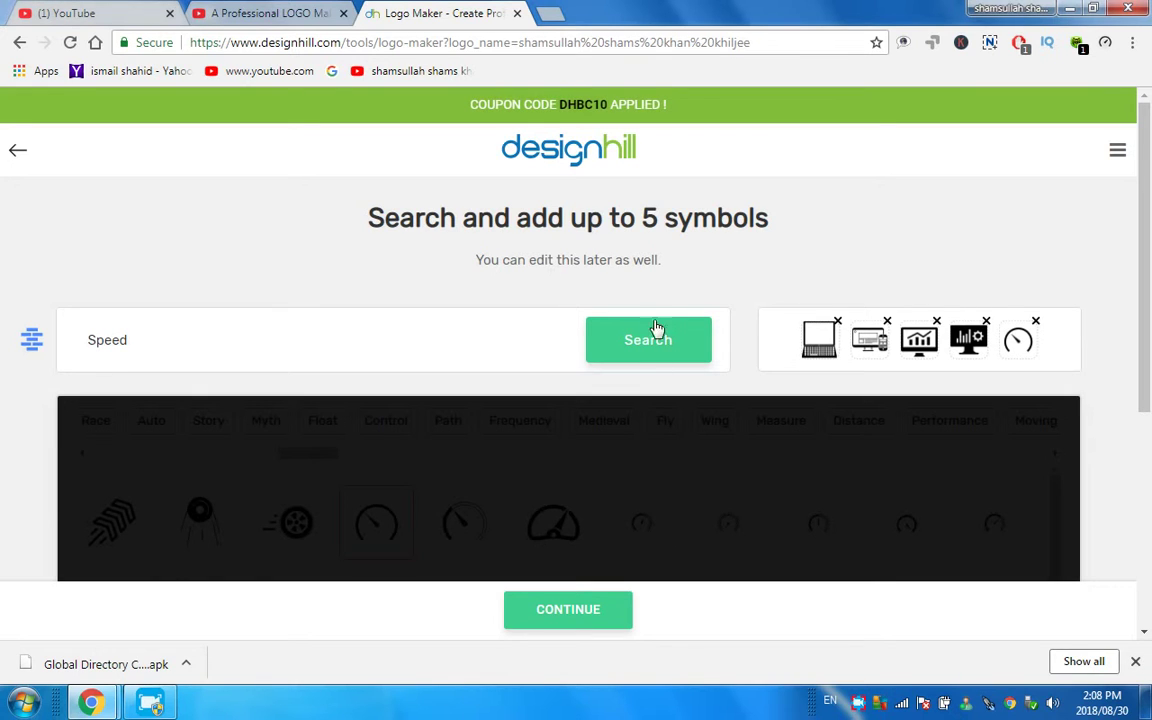
scroll(658, 560, "down", 3)
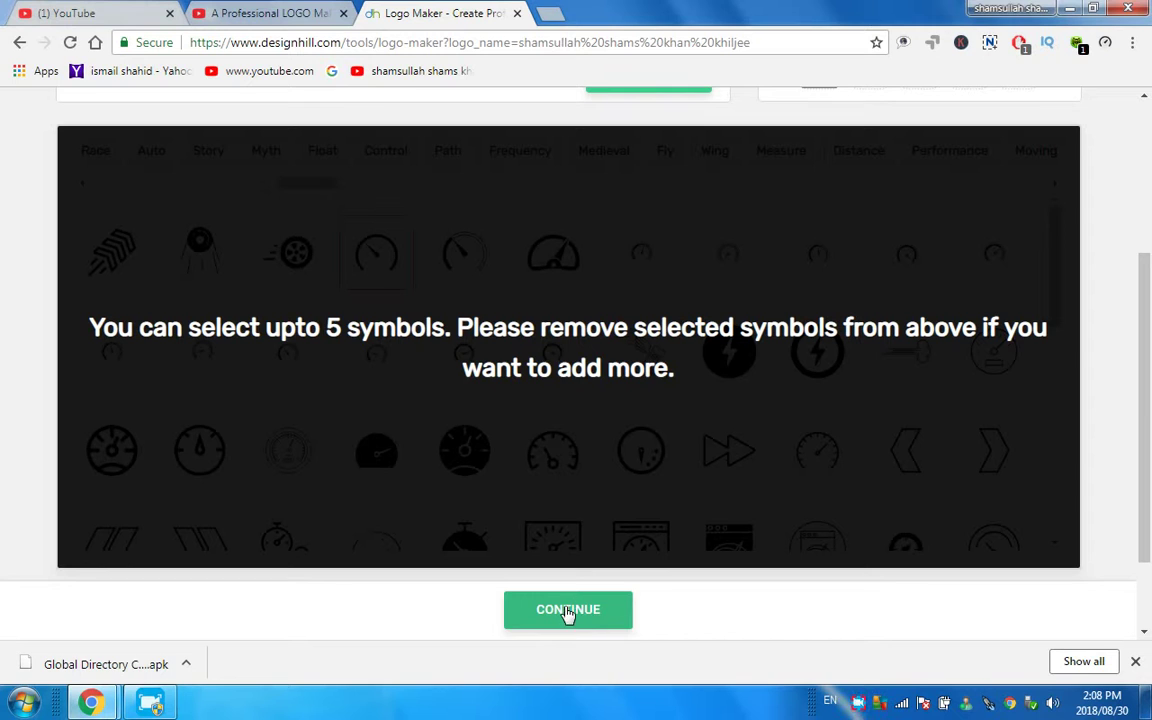
left_click(568, 618)
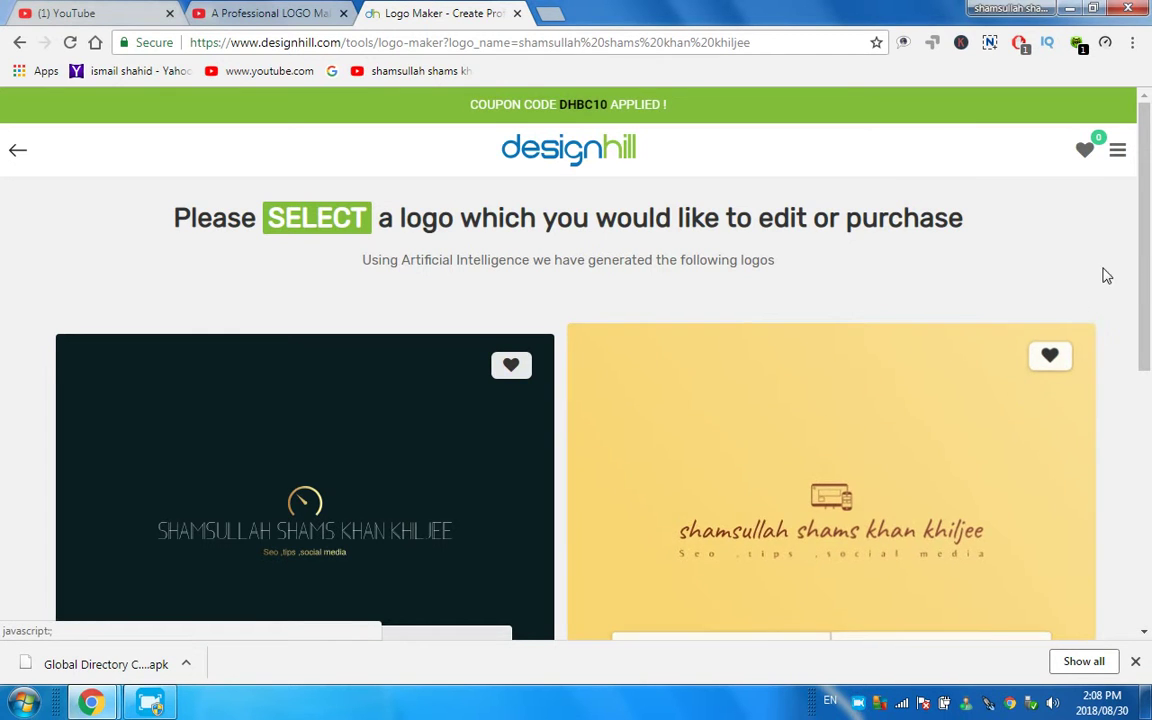
Scroll through the first generated logo designs and load another batch.
scroll(1100, 265, "down", 4)
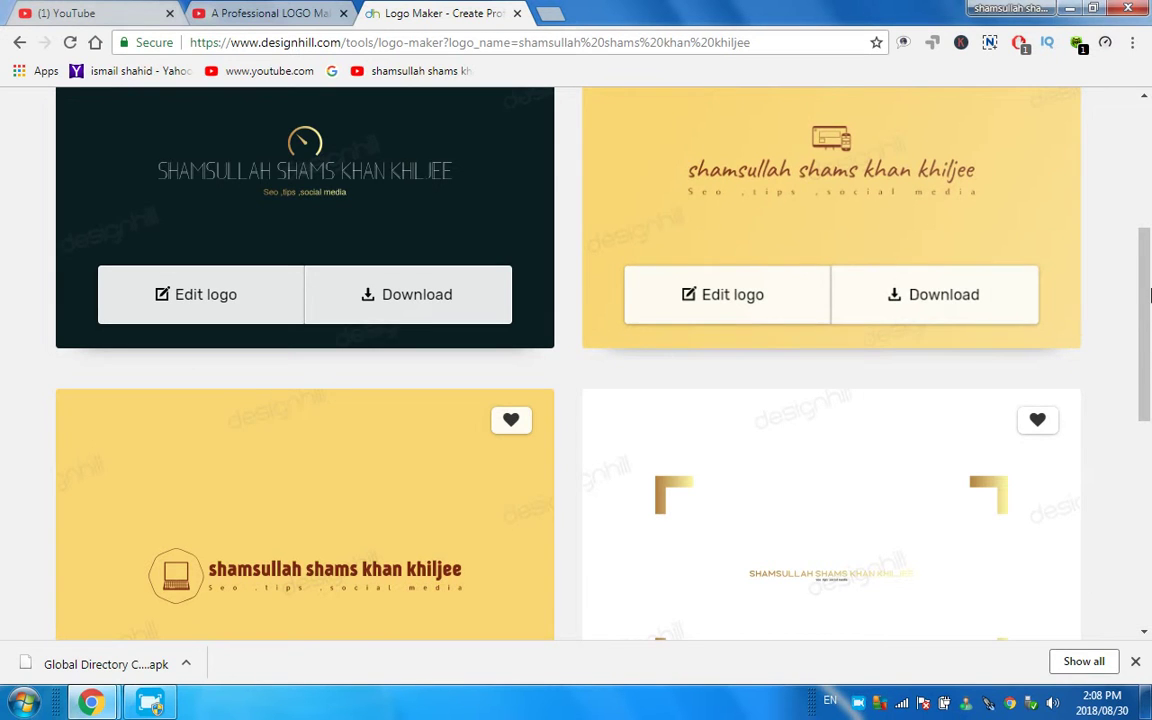
scroll(1148, 290, "up", 2)
left_click_drag(1150, 252, 1127, 581)
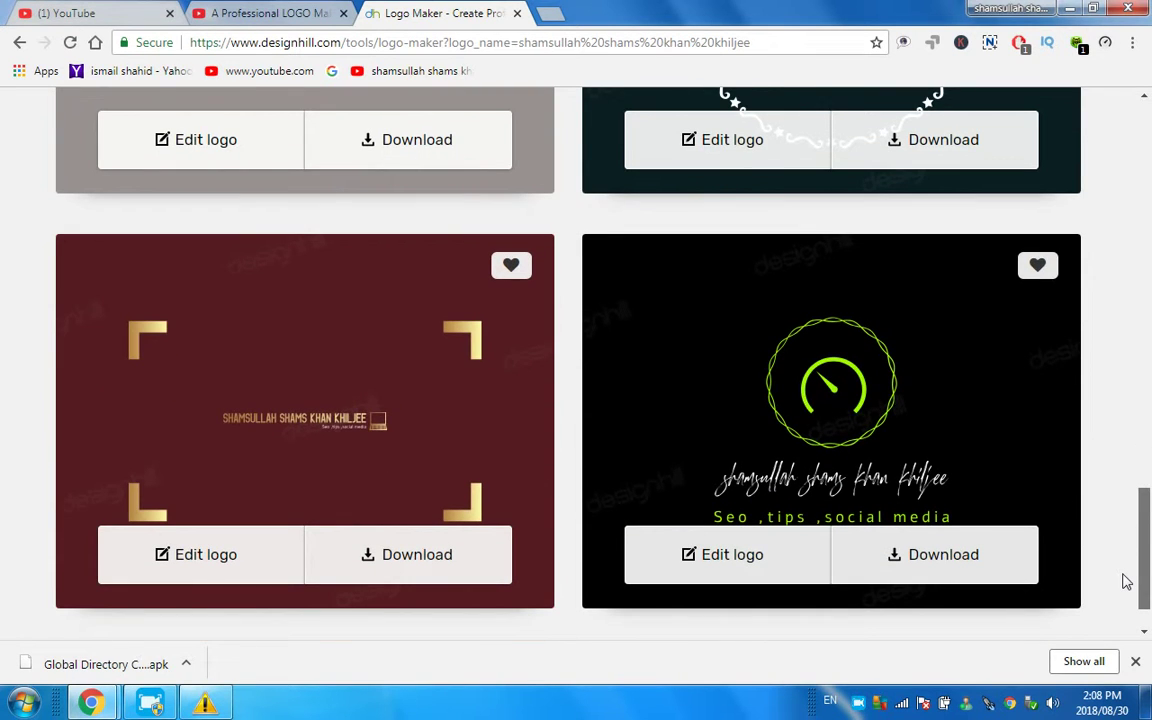
left_click_drag(1142, 537, 1148, 568)
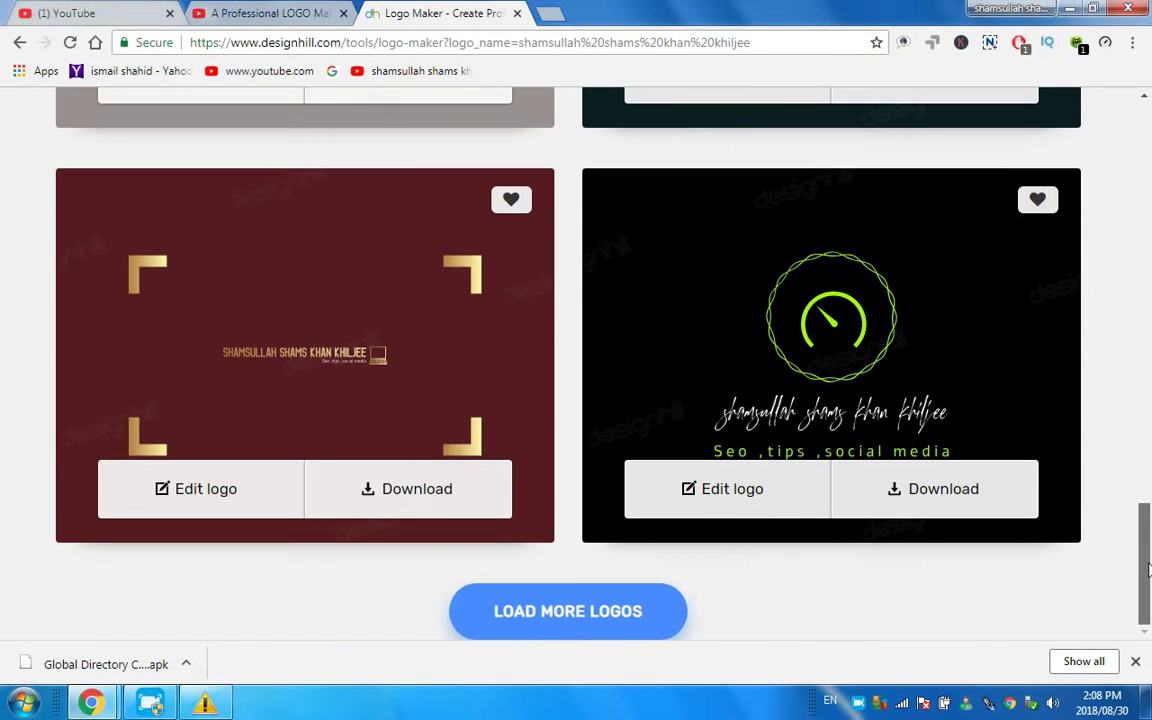
left_click(609, 618)
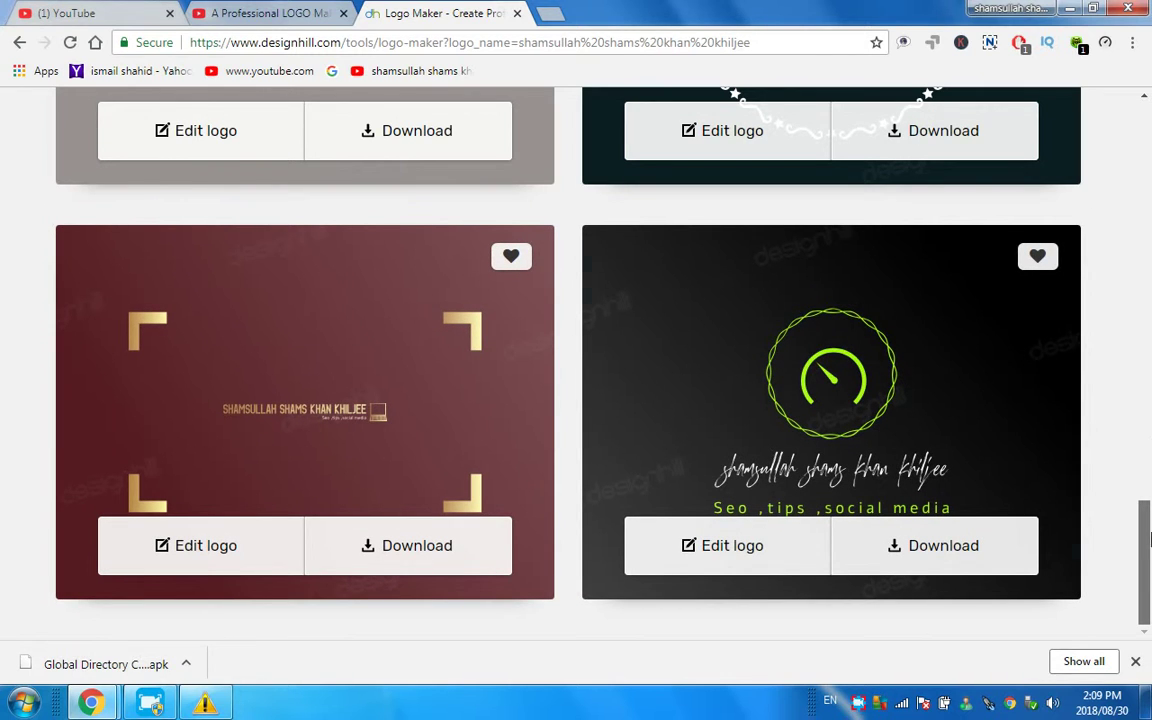
Review the newly loaded designs and load a further batch.
scroll(1150, 540, "up", 4)
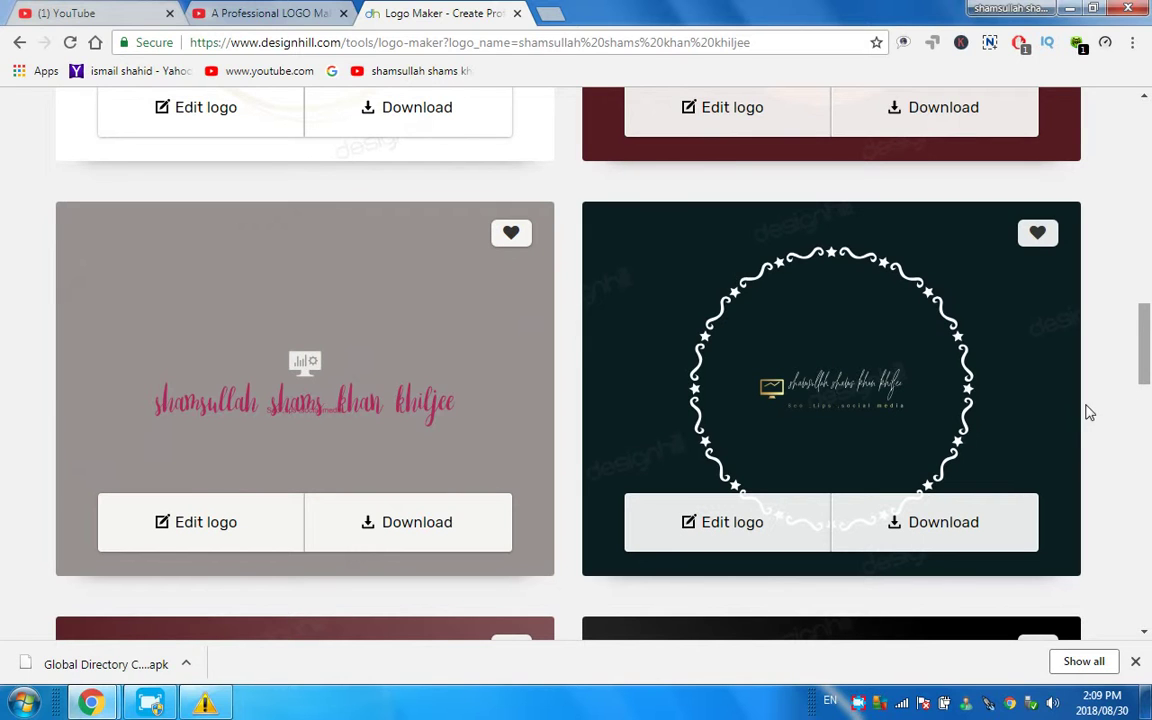
scroll(1140, 332, "down", 5)
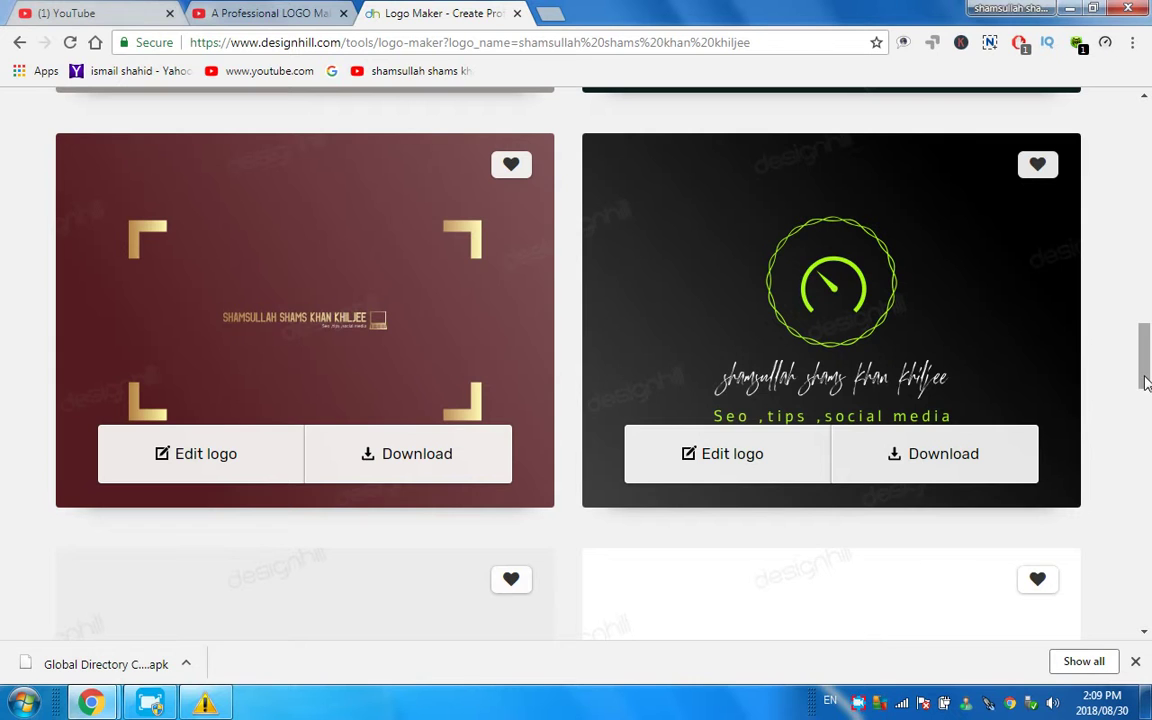
scroll(1148, 405, "down", 4)
left_click_drag(1148, 390, 1148, 465)
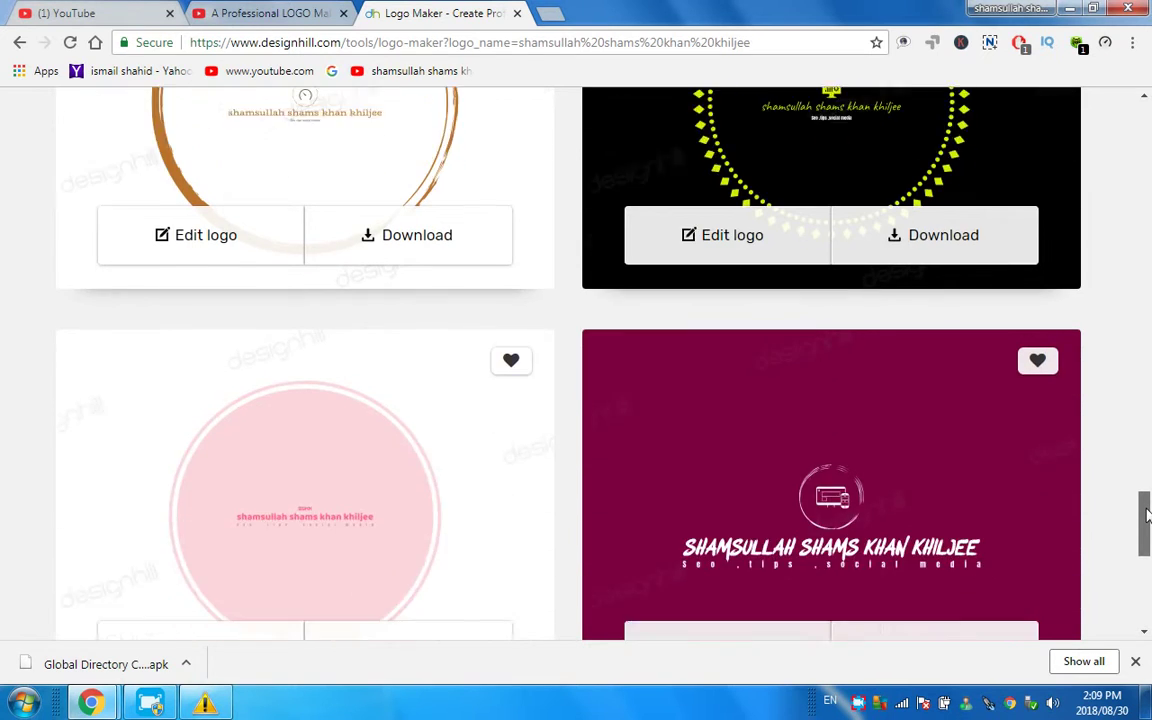
left_click_drag(1148, 465, 1148, 585)
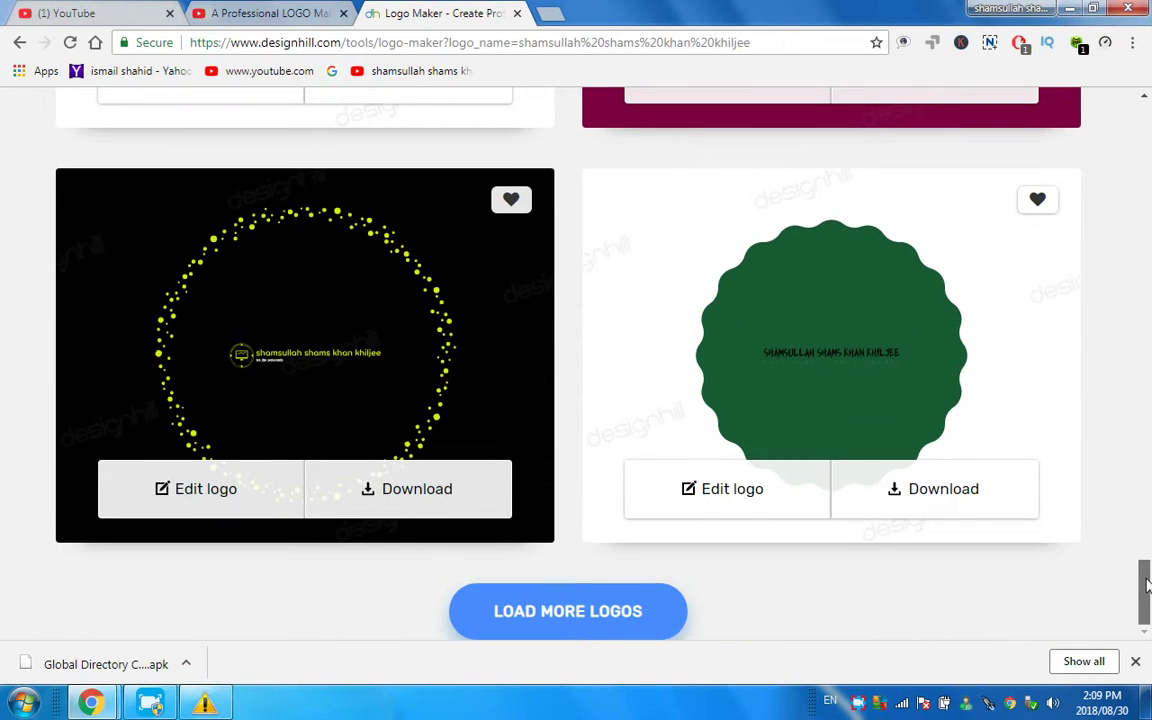
left_click(596, 618)
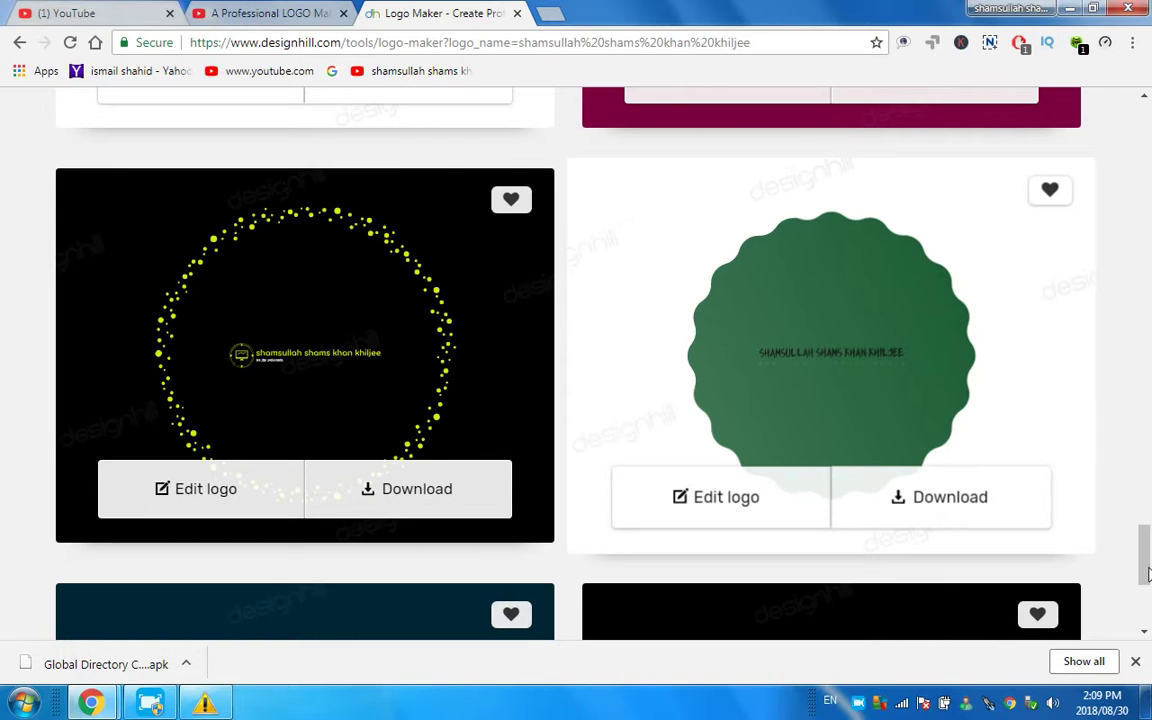
Browse the new logo cards, such as the blue badge and dark teal variants, then load more.
left_click(1146, 585)
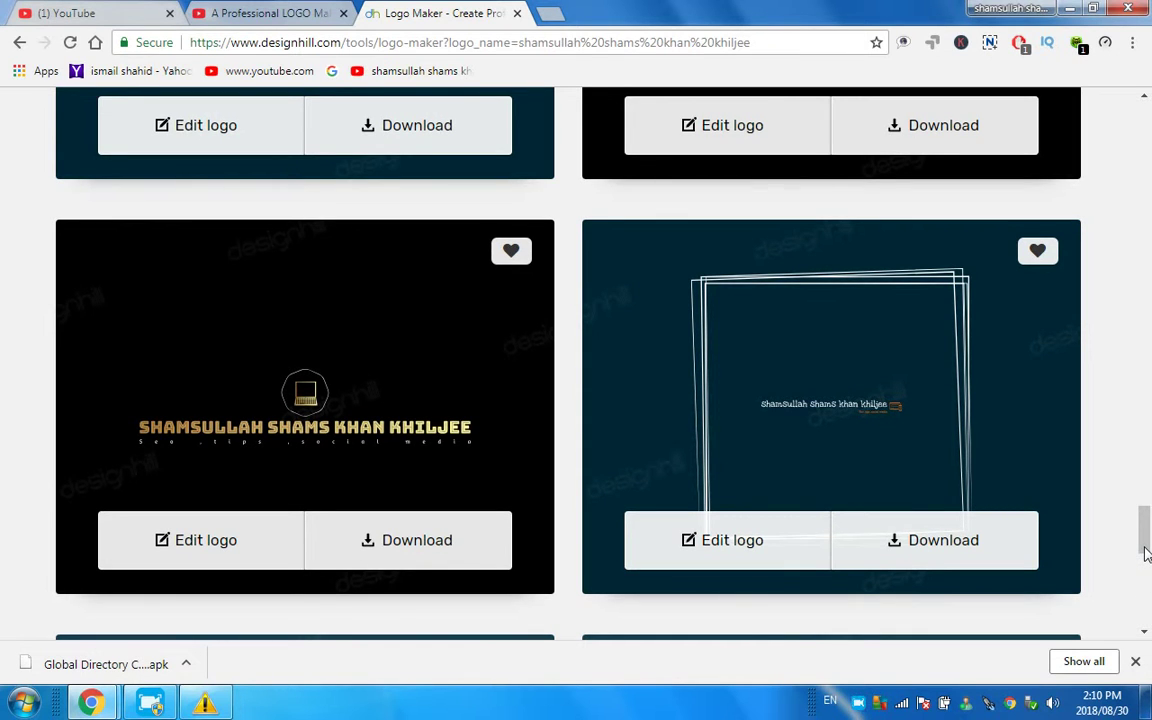
scroll(1146, 553, "down", 5)
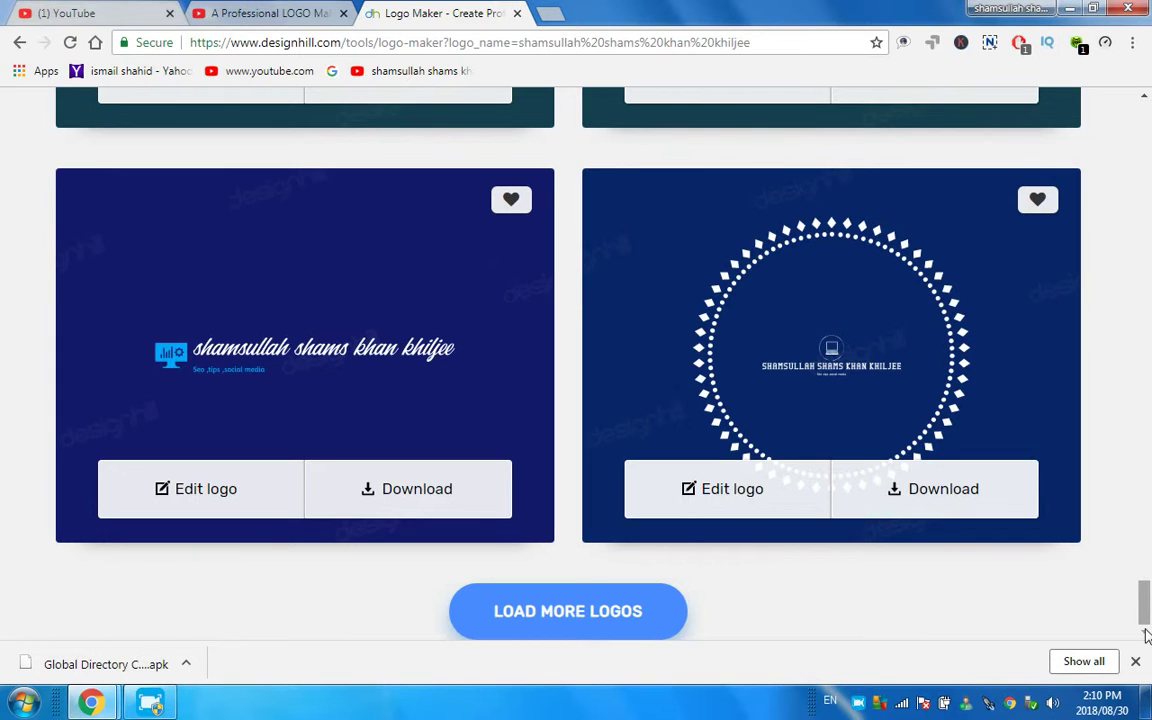
left_click_drag(1146, 627, 1146, 548)
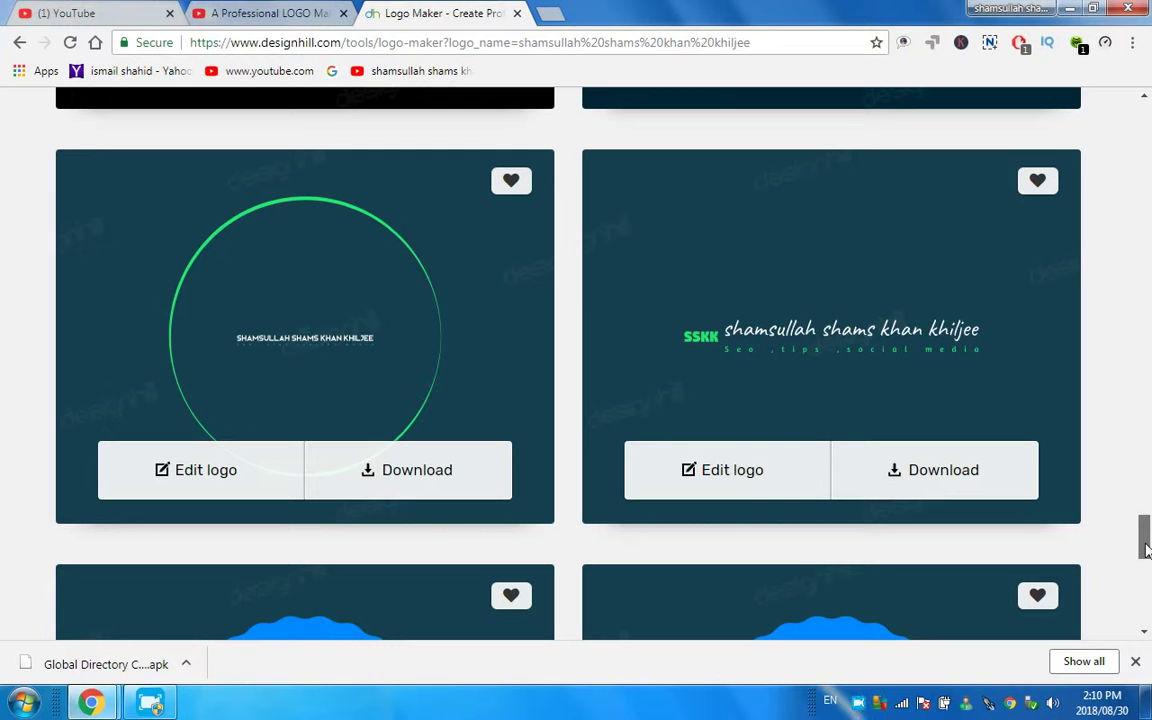
left_click_drag(1146, 548, 1146, 520)
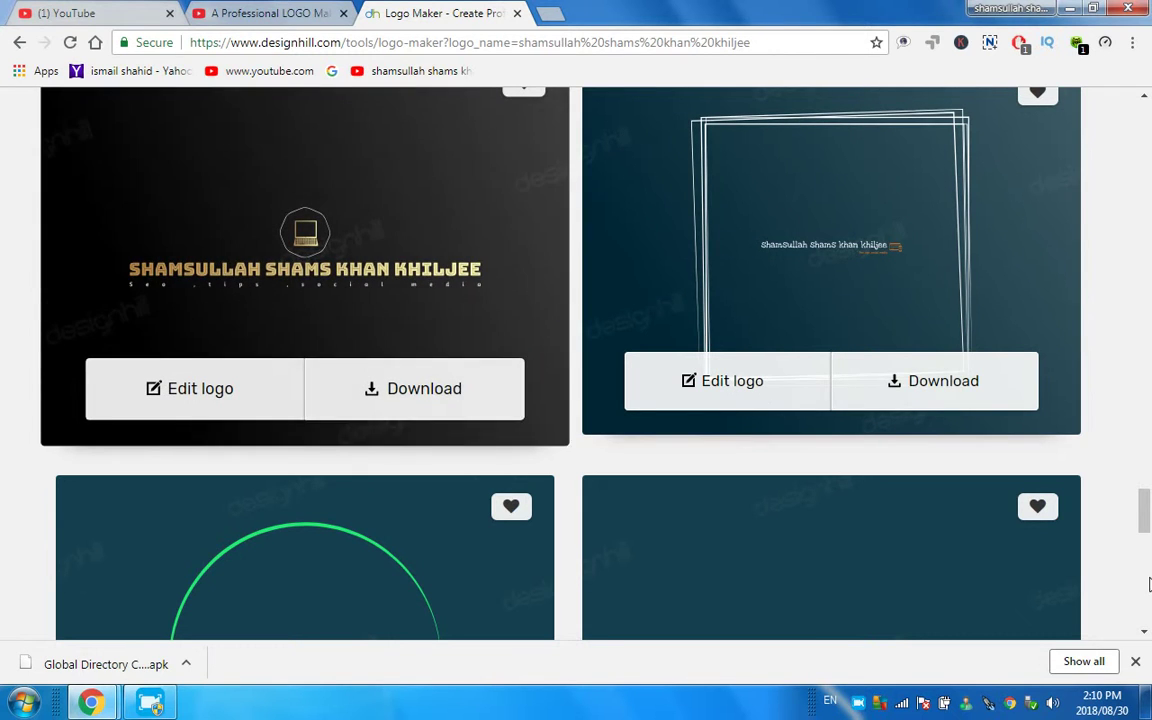
left_click_drag(1146, 515, 1146, 625)
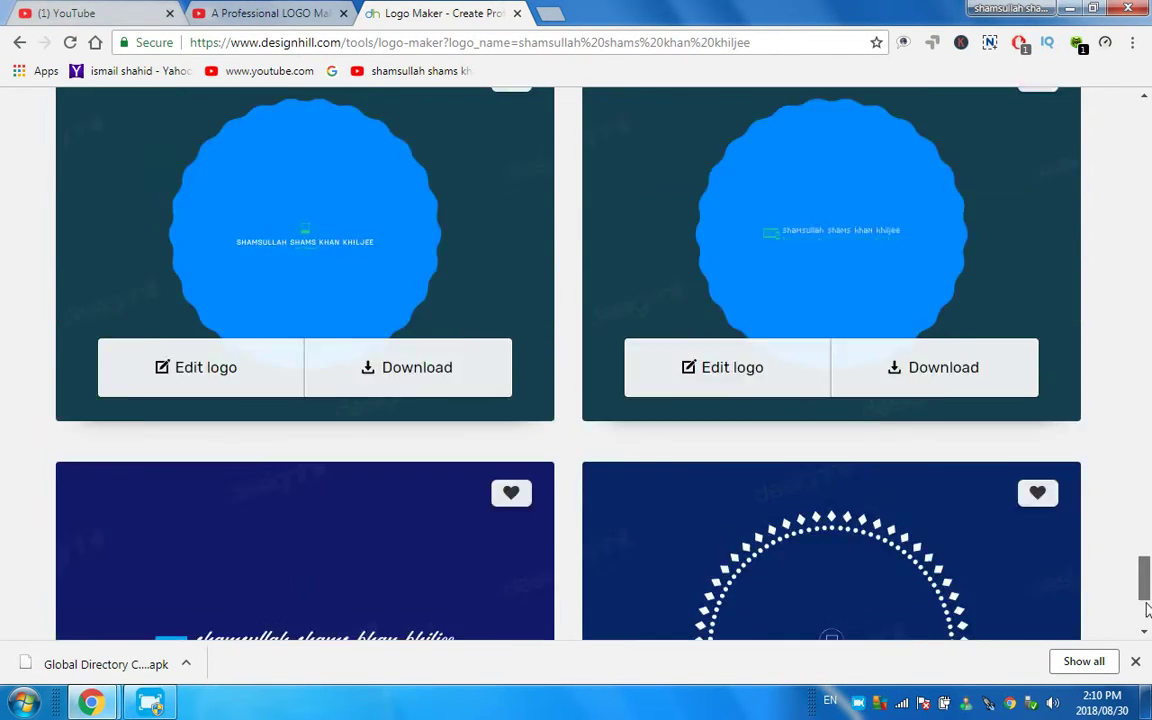
left_click(576, 608)
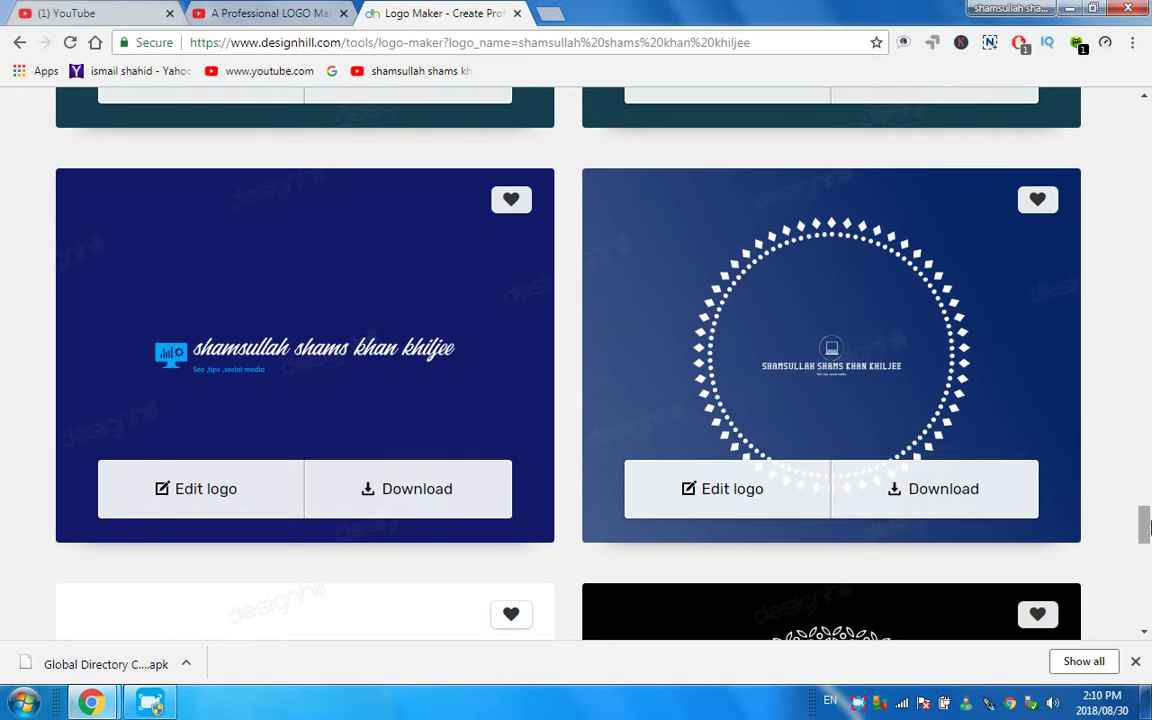
scroll(1146, 525, "down", 3)
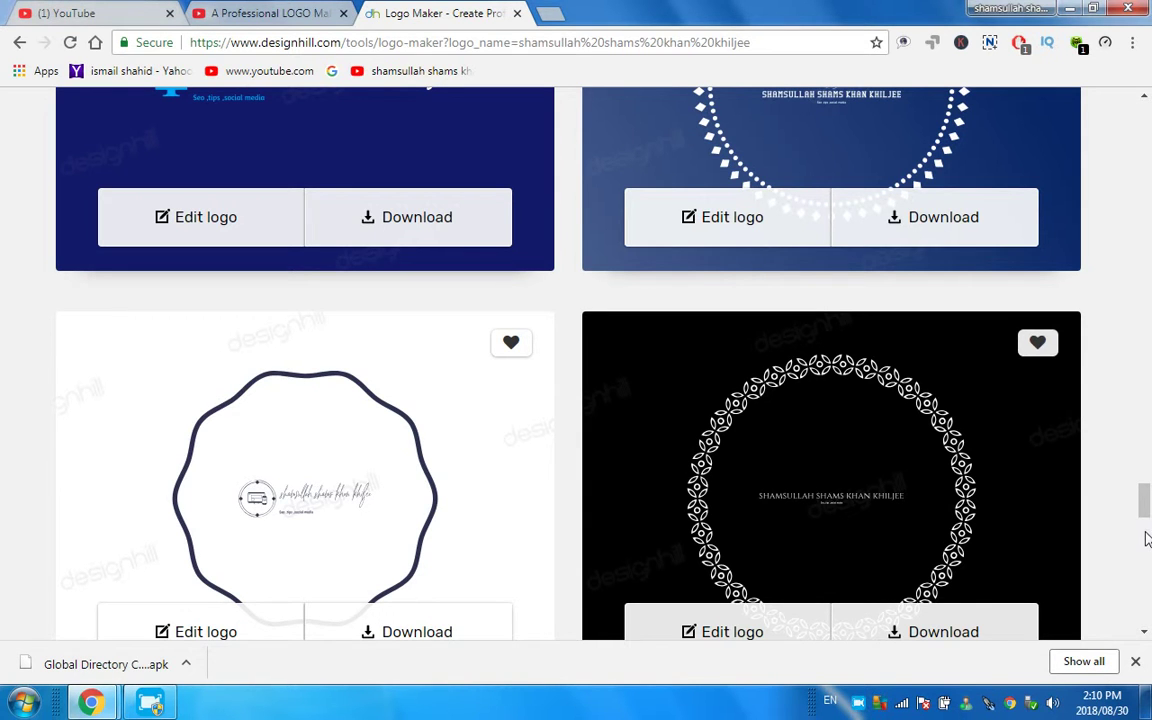
left_click(1147, 540)
mouse_move(1147, 540)
left_mouse_down()
mouse_move(1147, 478)
mouse_move(1147, 575)
left_mouse_up()
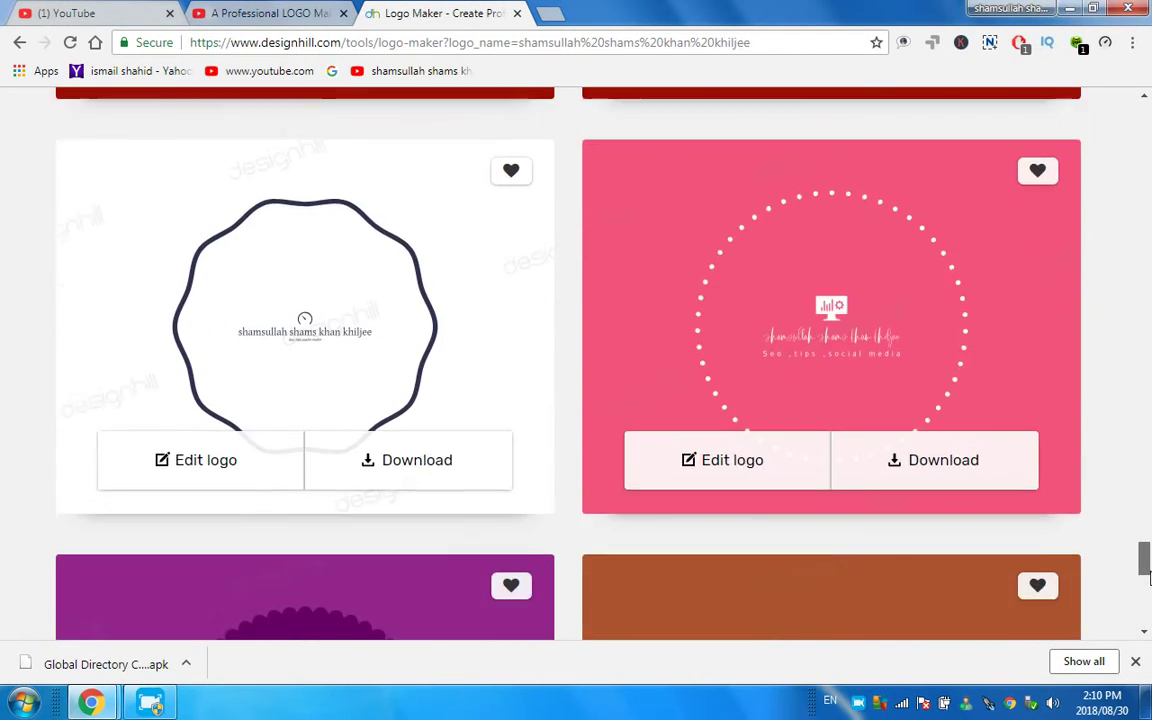
left_click_drag(1147, 575, 1148, 622)
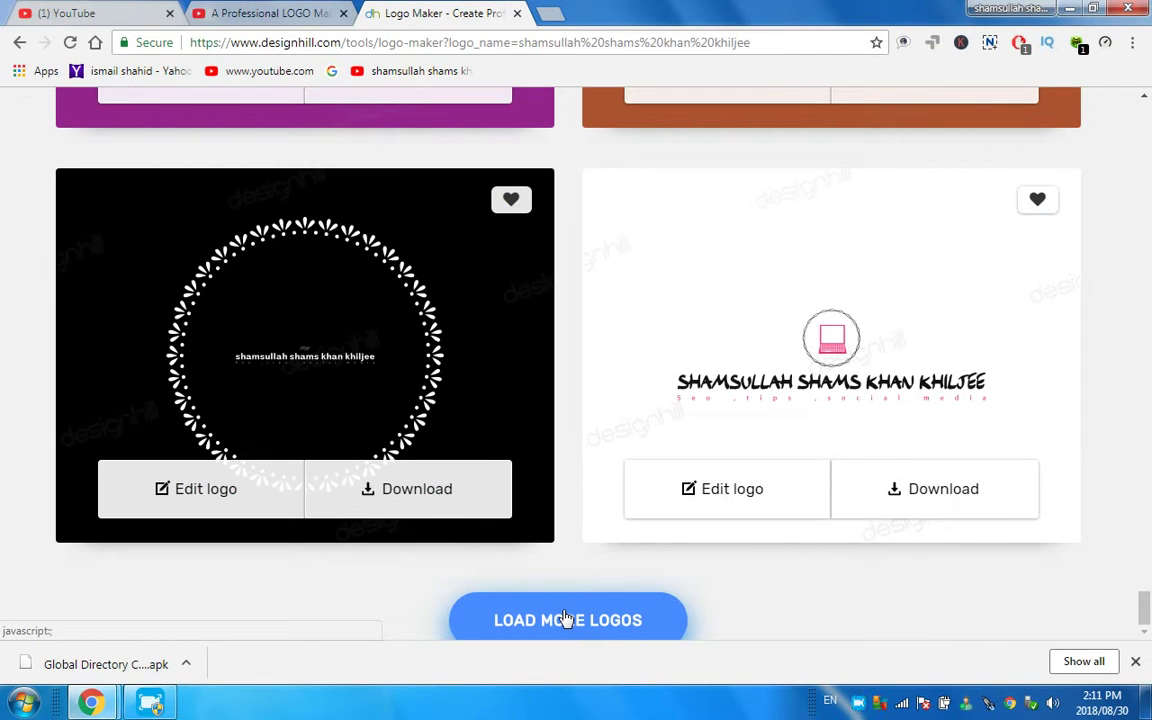
scroll(566, 619, "up", 1)
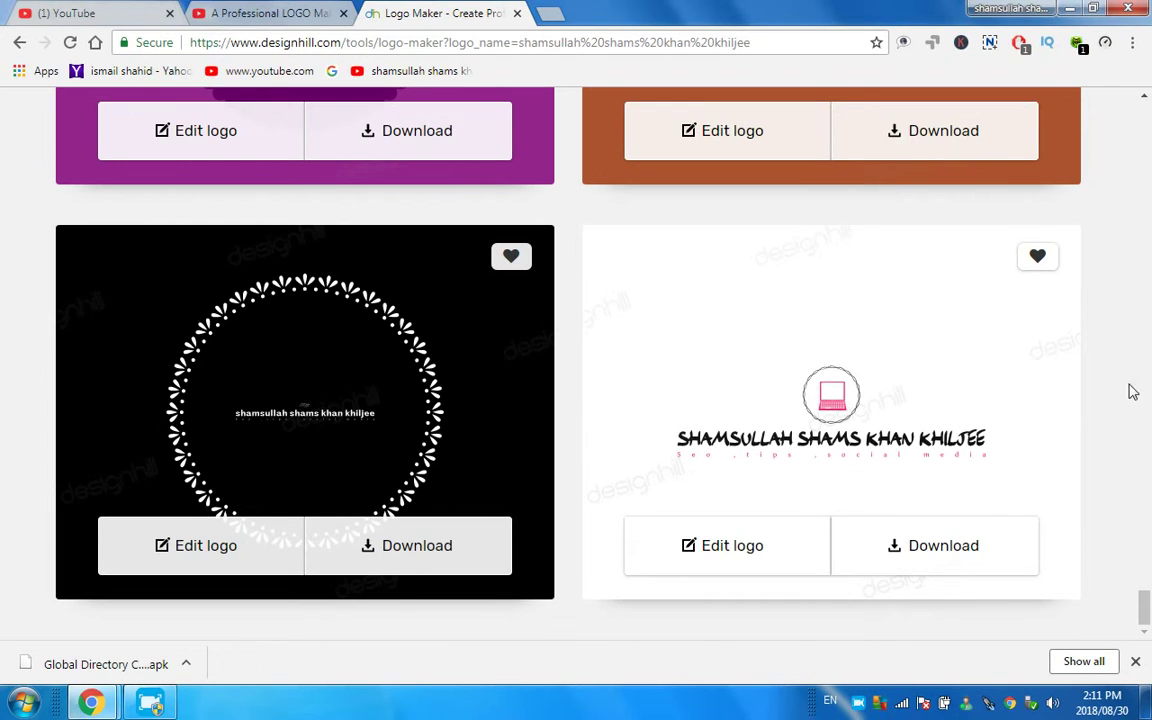
scroll(1147, 607, "up", 4)
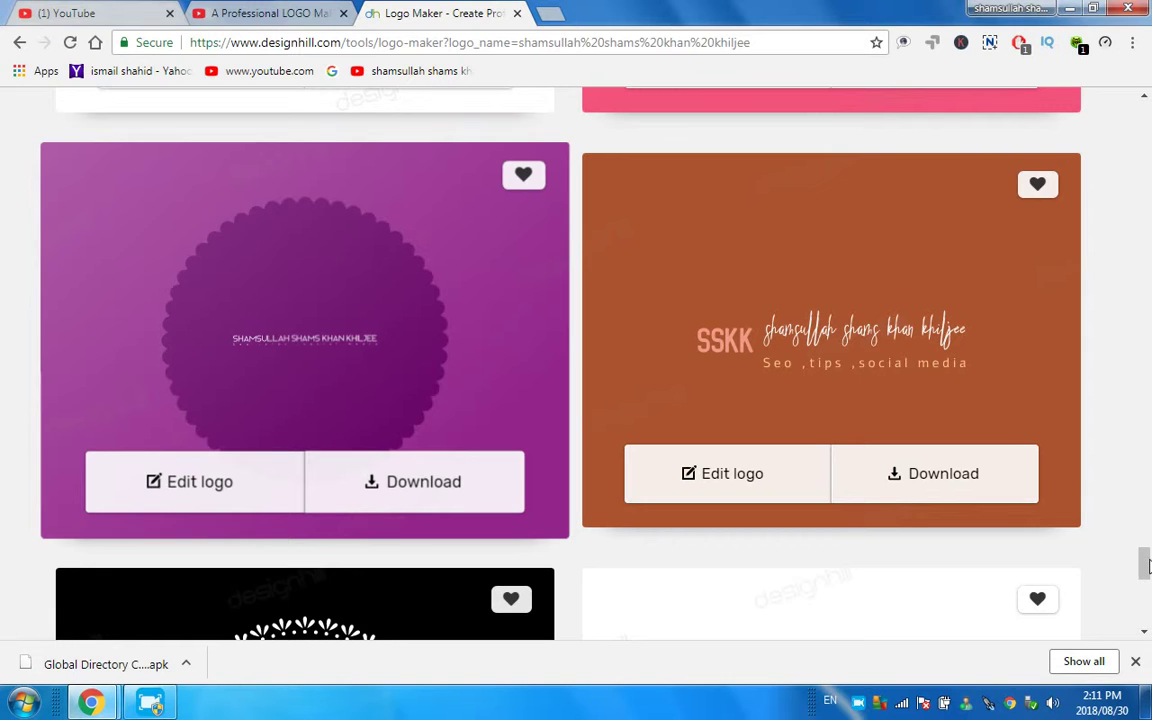
left_click_drag(1147, 583, 1147, 588)
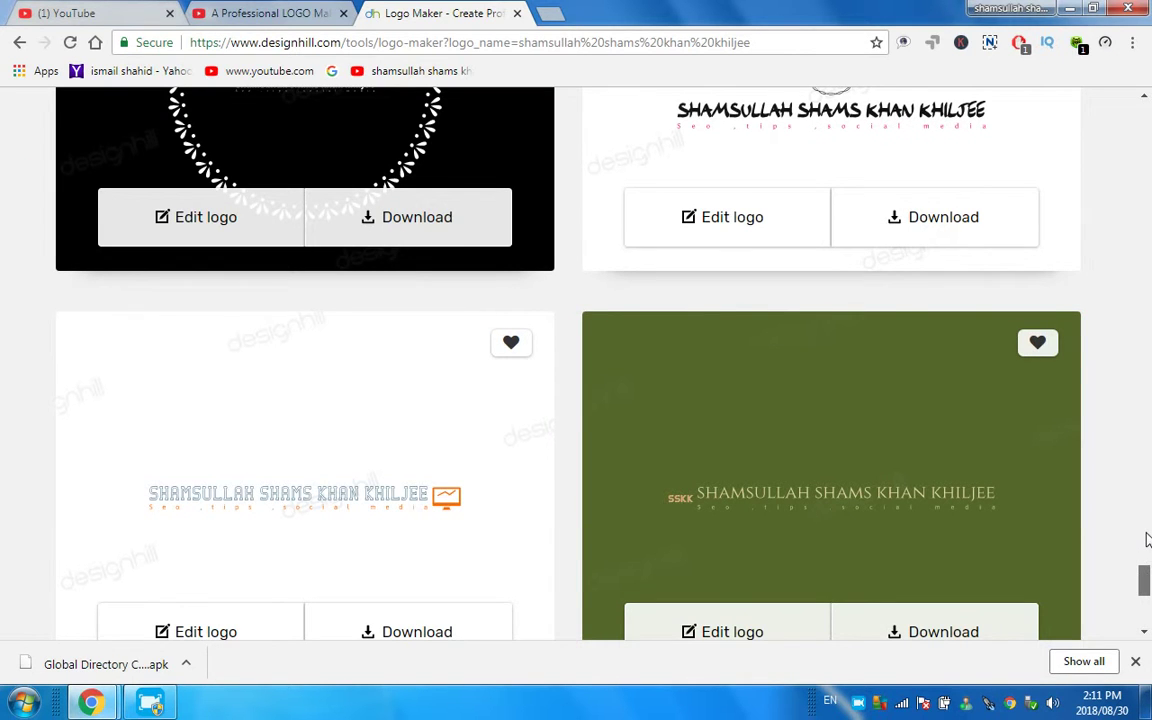
scroll(1147, 540, "down", 2)
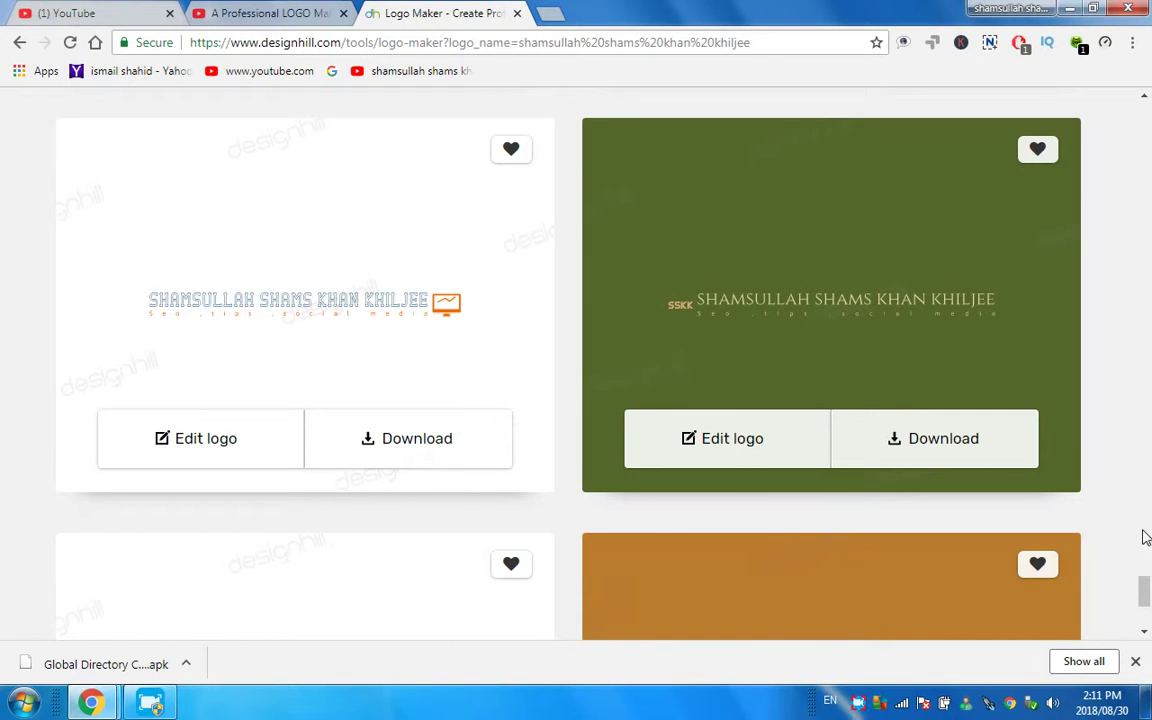
scroll(1147, 540, "up", 2)
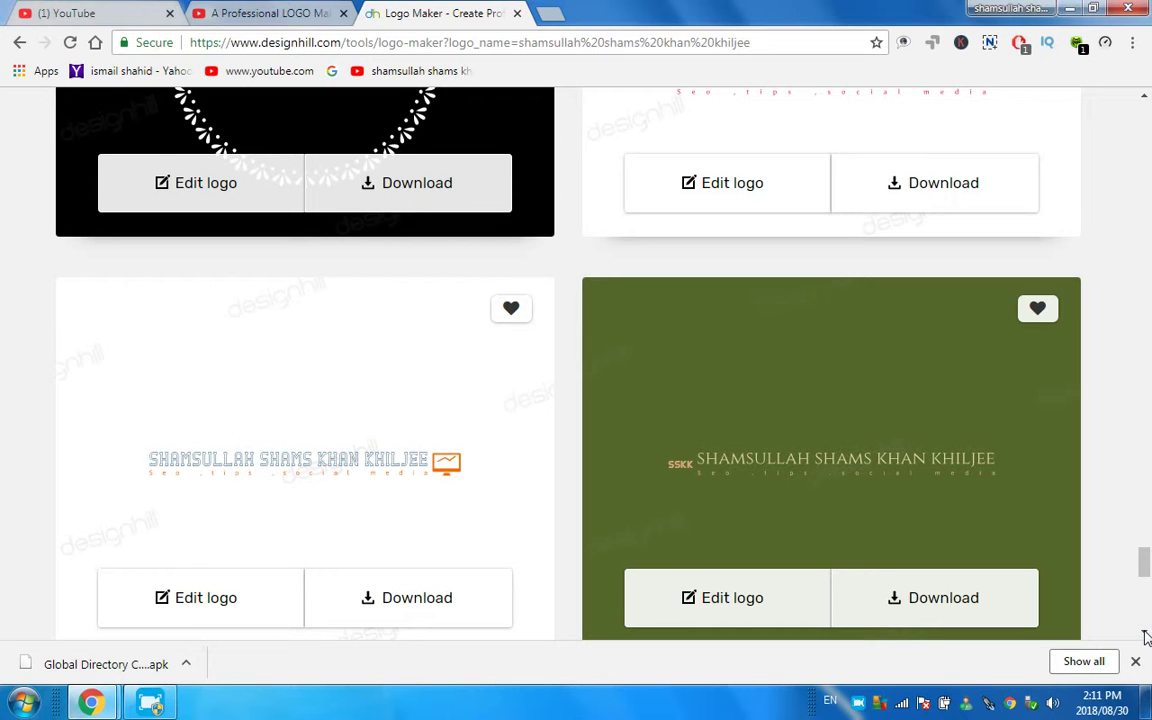
scroll(1147, 637, "down", 5)
scroll(1147, 637, "down", 2)
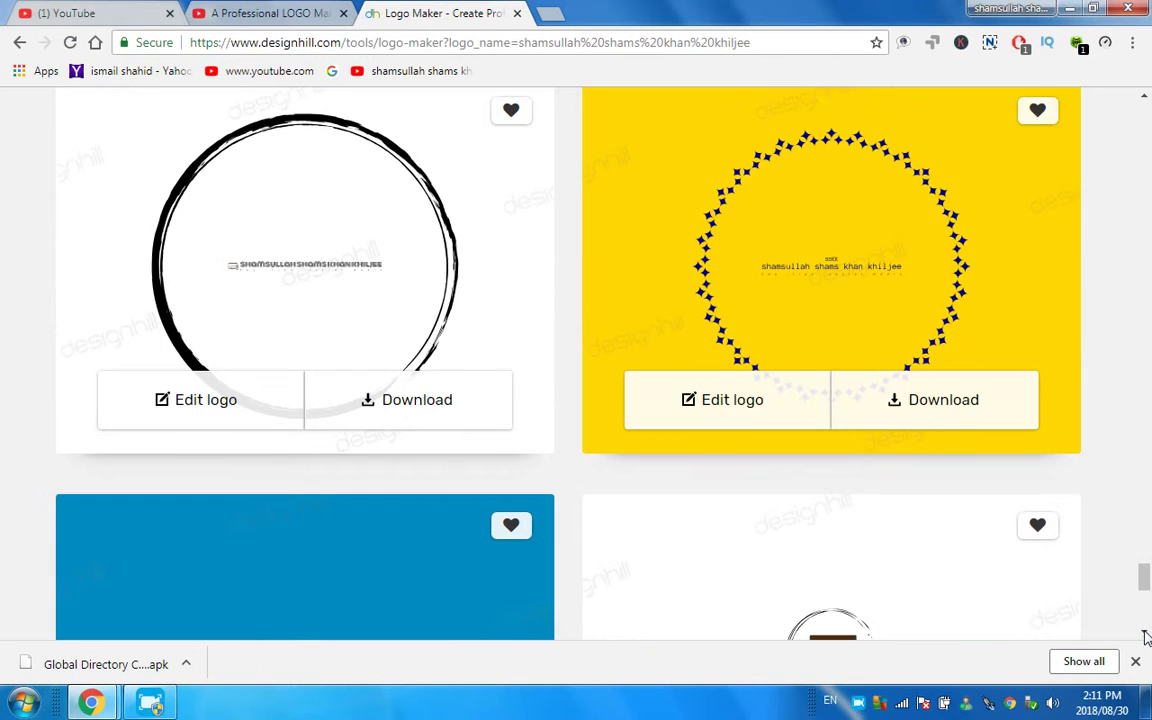
scroll(1147, 637, "down", 2)
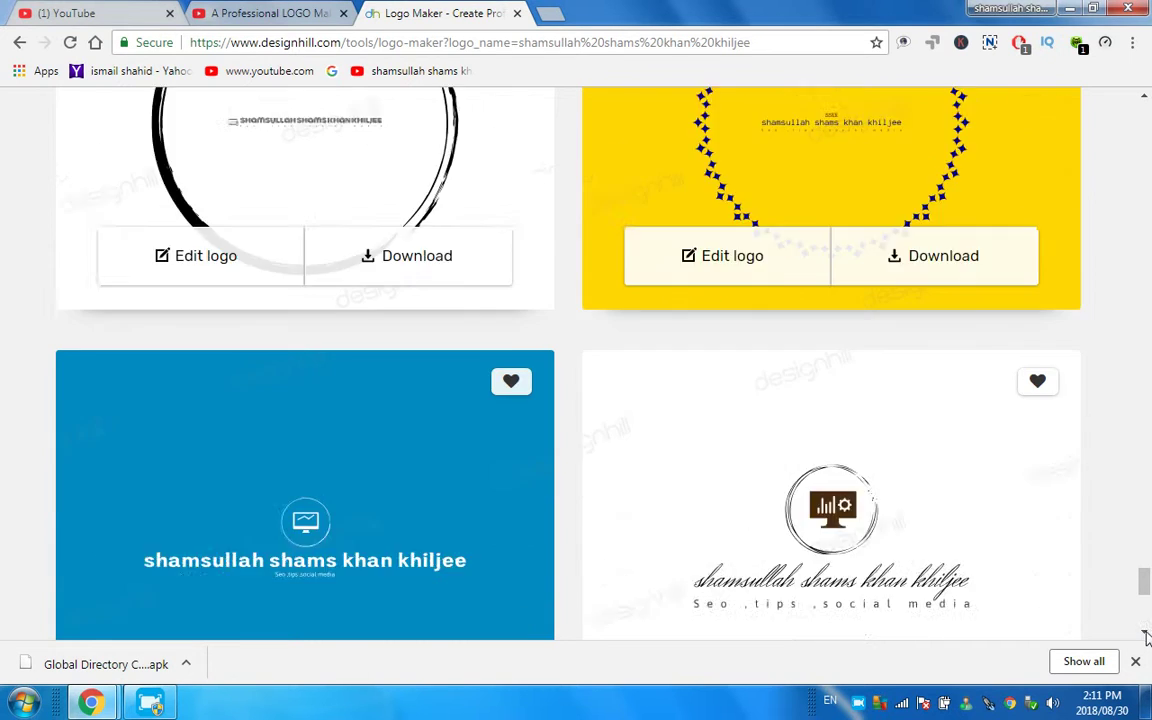
scroll(1147, 637, "down", 2)
scroll(1147, 637, "down", 2)
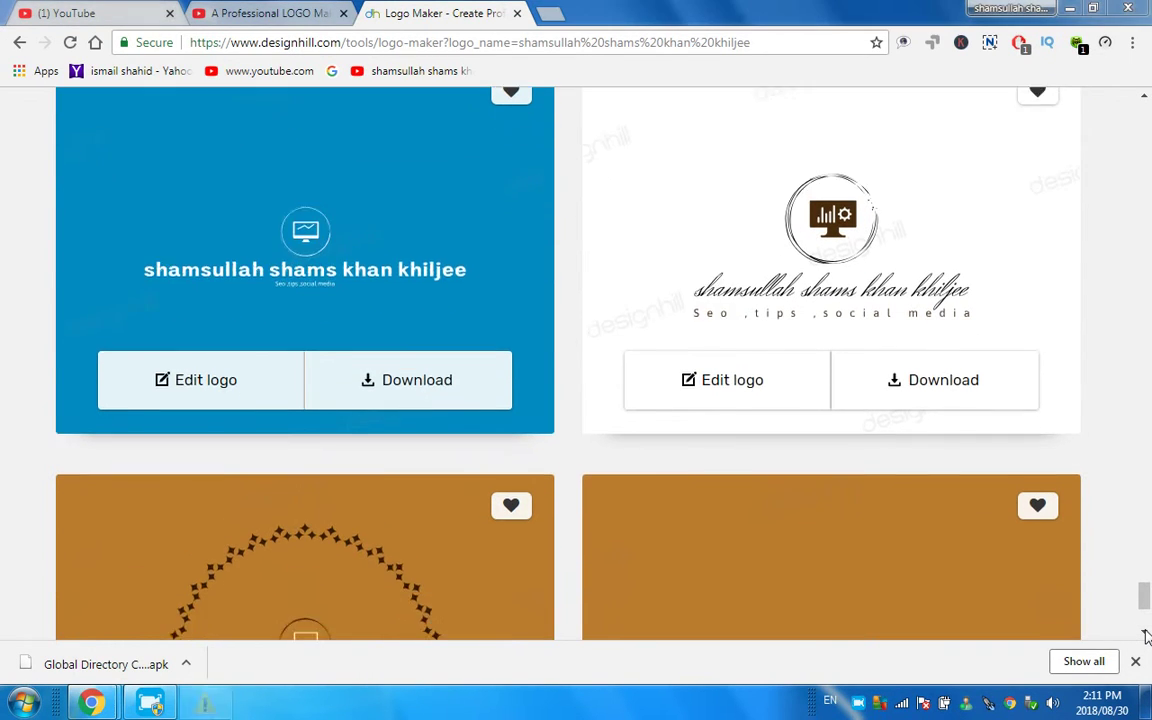
scroll(1147, 637, "down", 2)
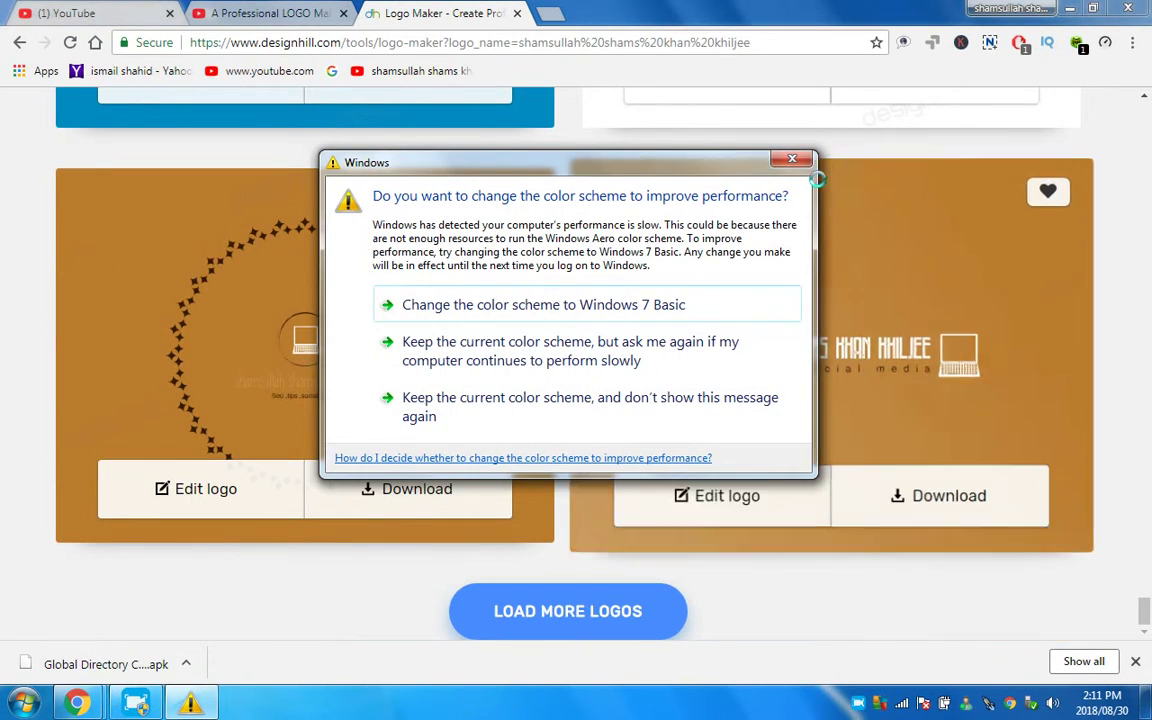
left_click(792, 159)
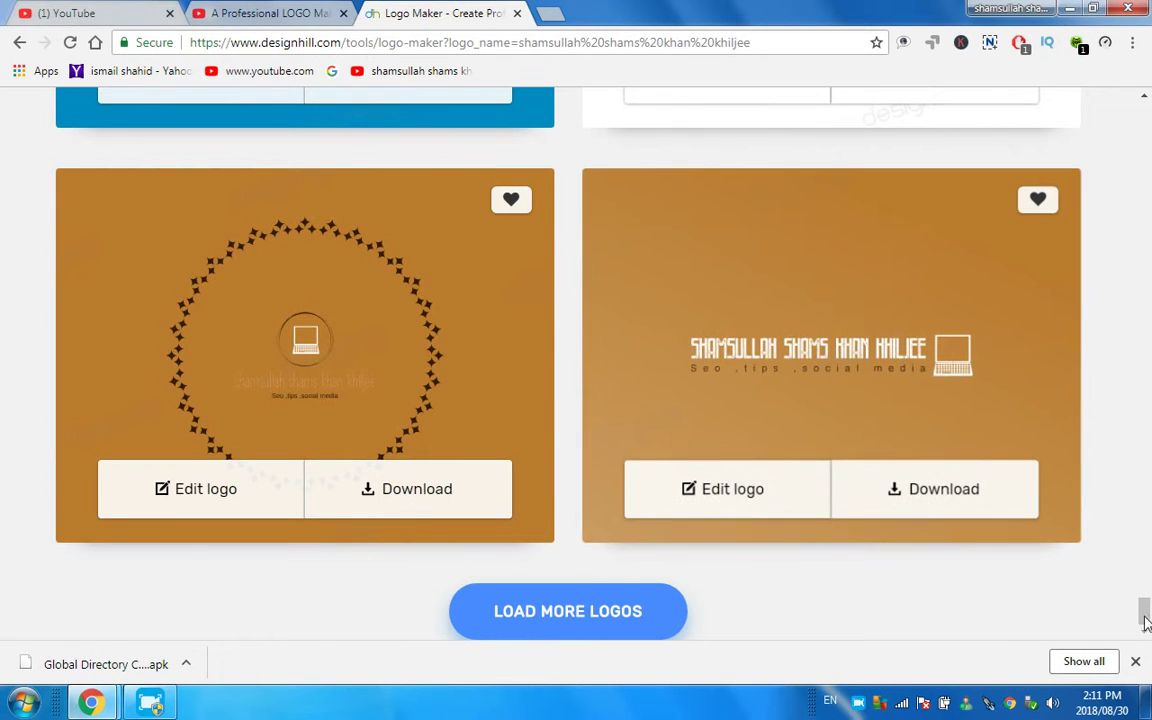
left_click_drag(1145, 610, 1145, 418)
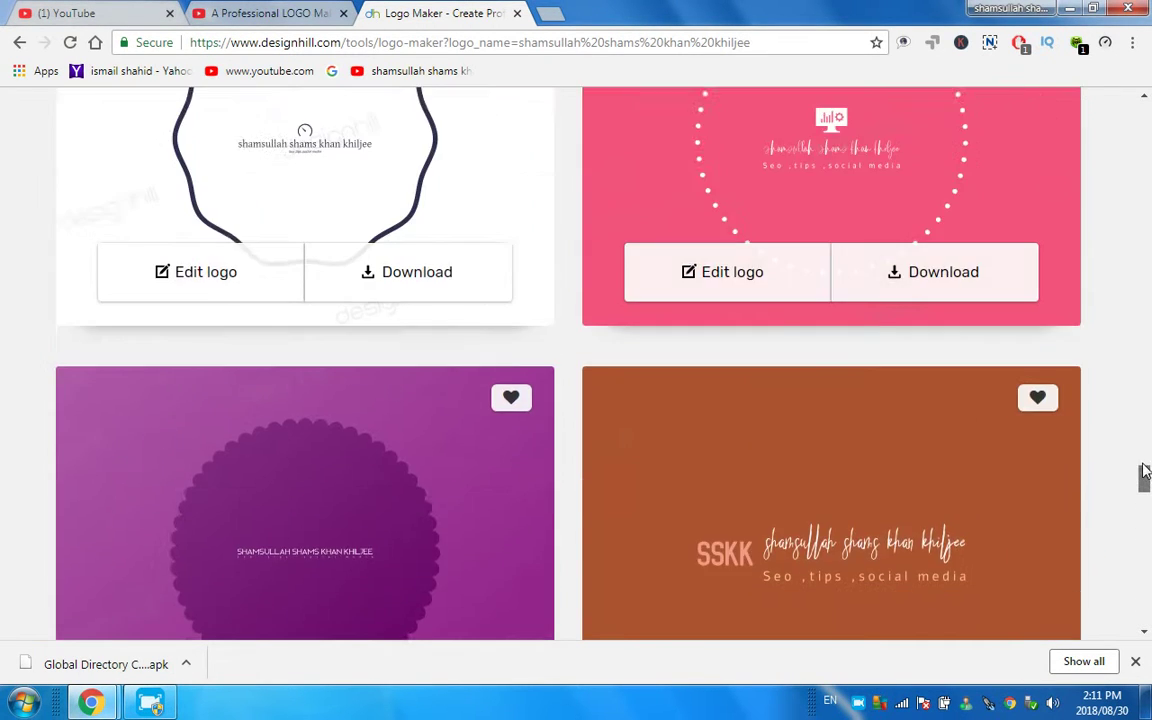
scroll(1145, 418, "up", 1)
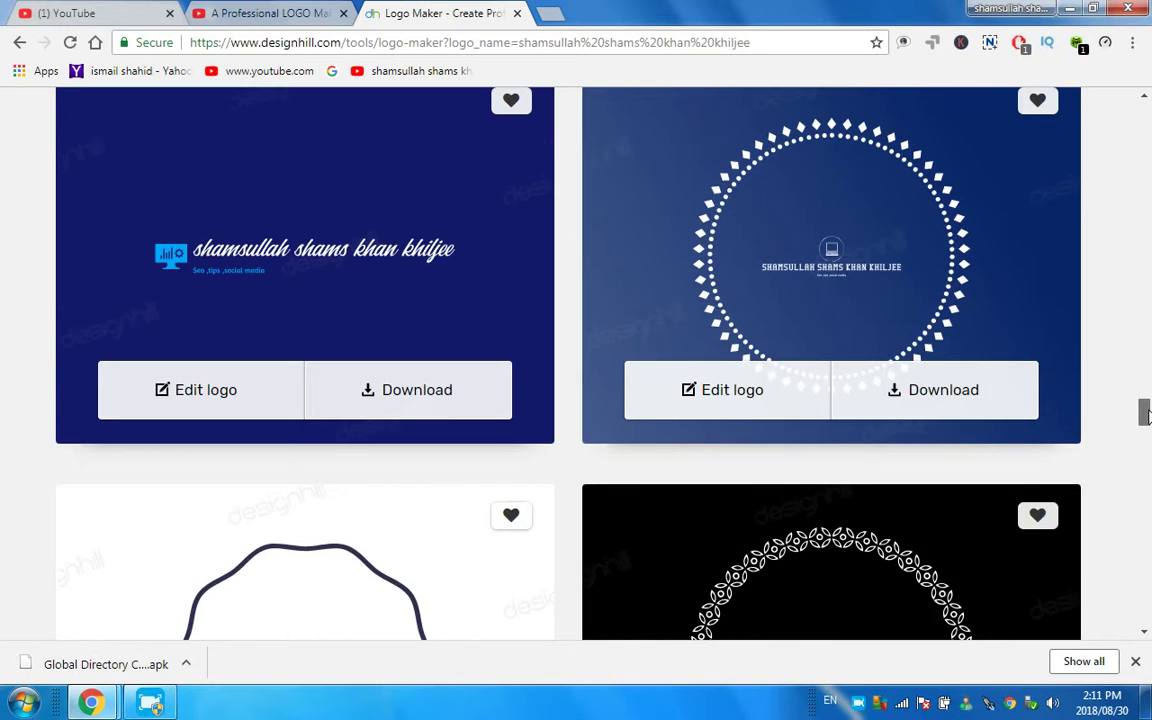
scroll(1140, 422, "up", 1)
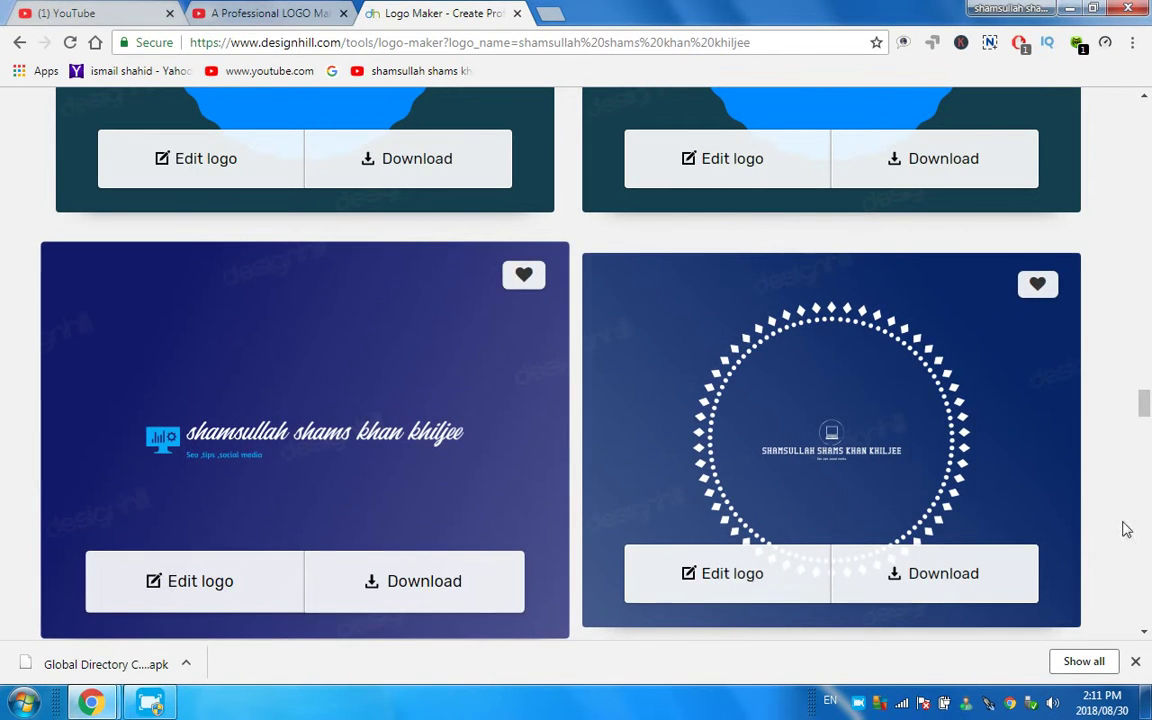
left_click_drag(1146, 404, 1146, 362)
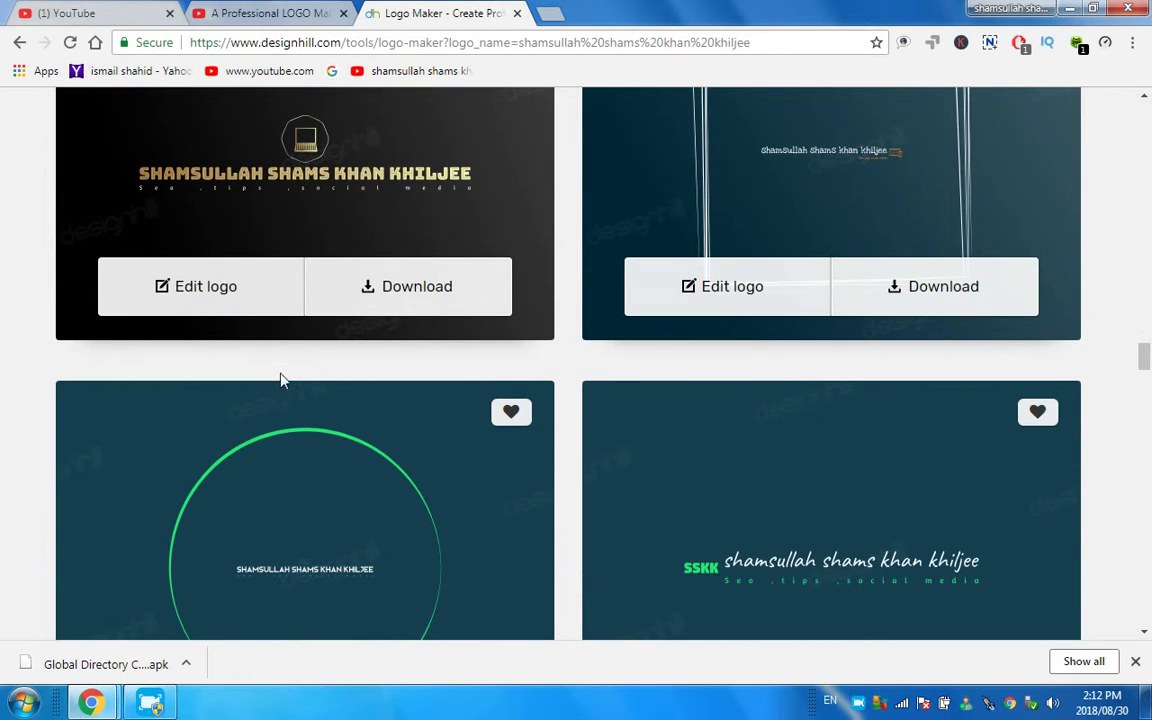
left_click(418, 303)
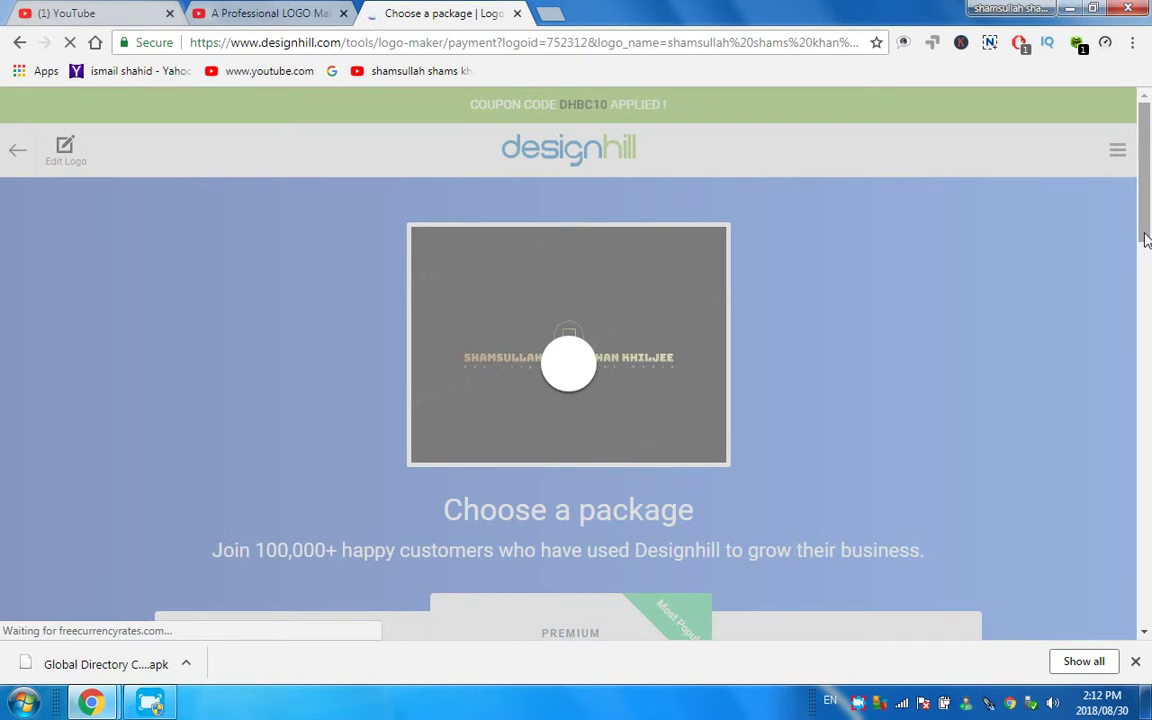
Scroll to the ₹500, ₹1499 and ₹5999 packages and open the currency converter.
scroll(1140, 254, "down", 2)
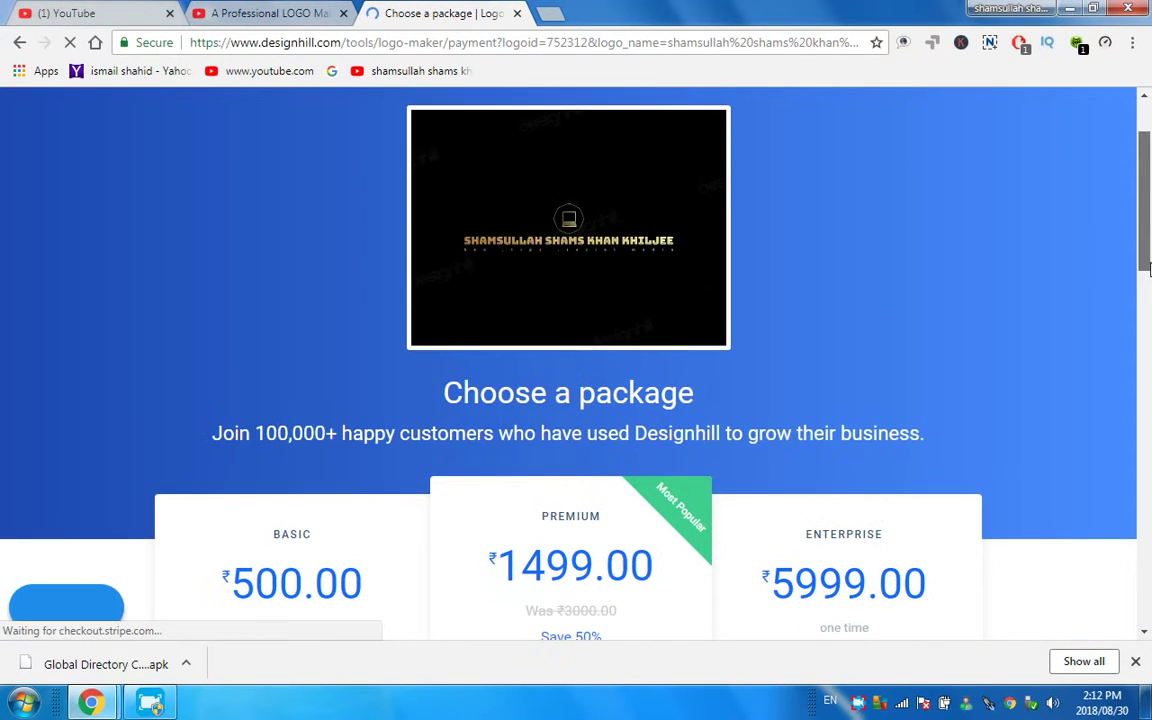
scroll(1150, 305, "down", 2)
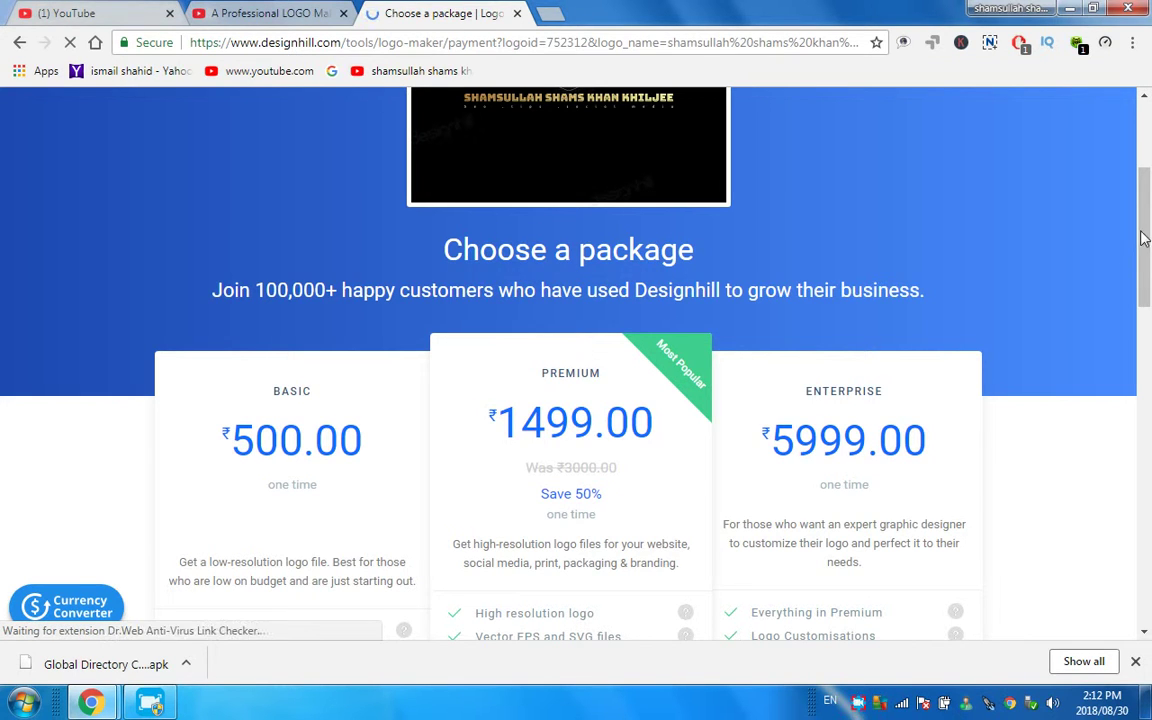
left_click_drag(1146, 260, 1147, 292)
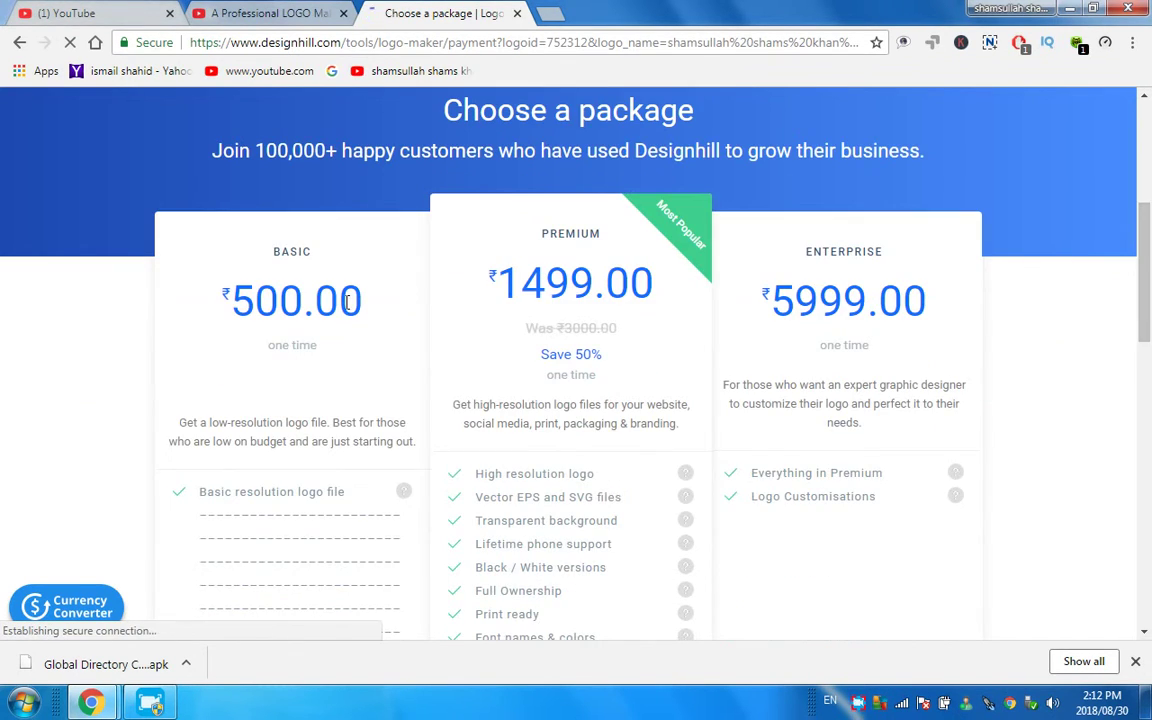
double_click(222, 292)
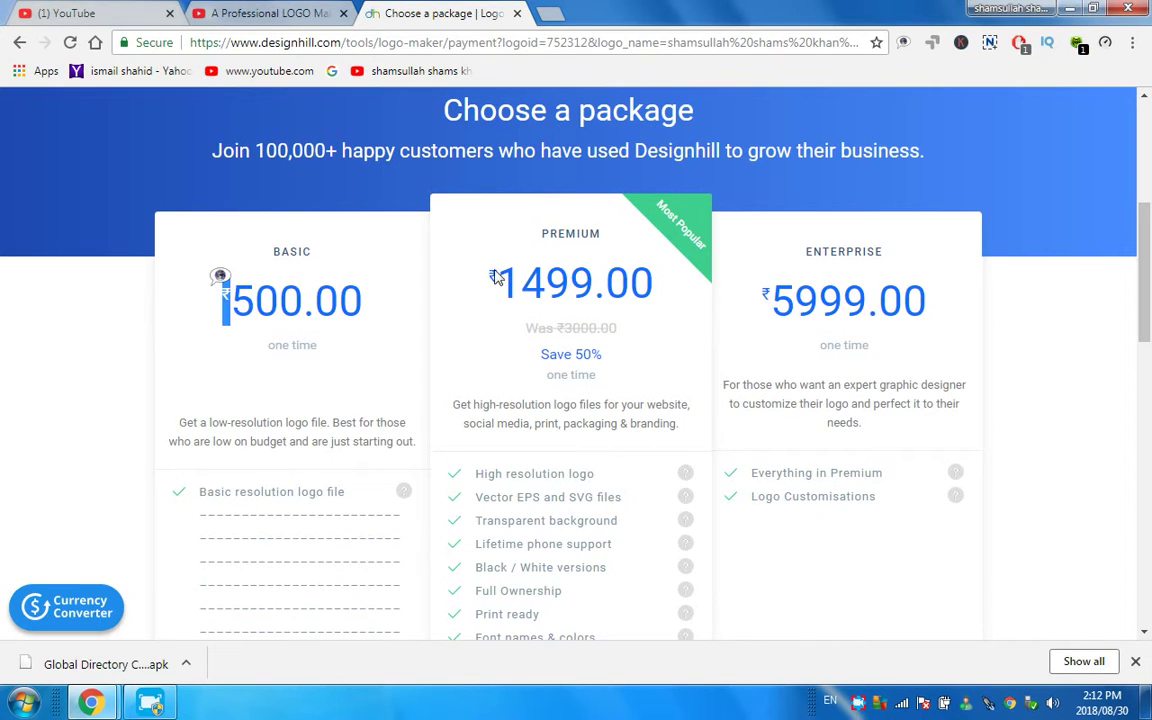
left_click(630, 236)
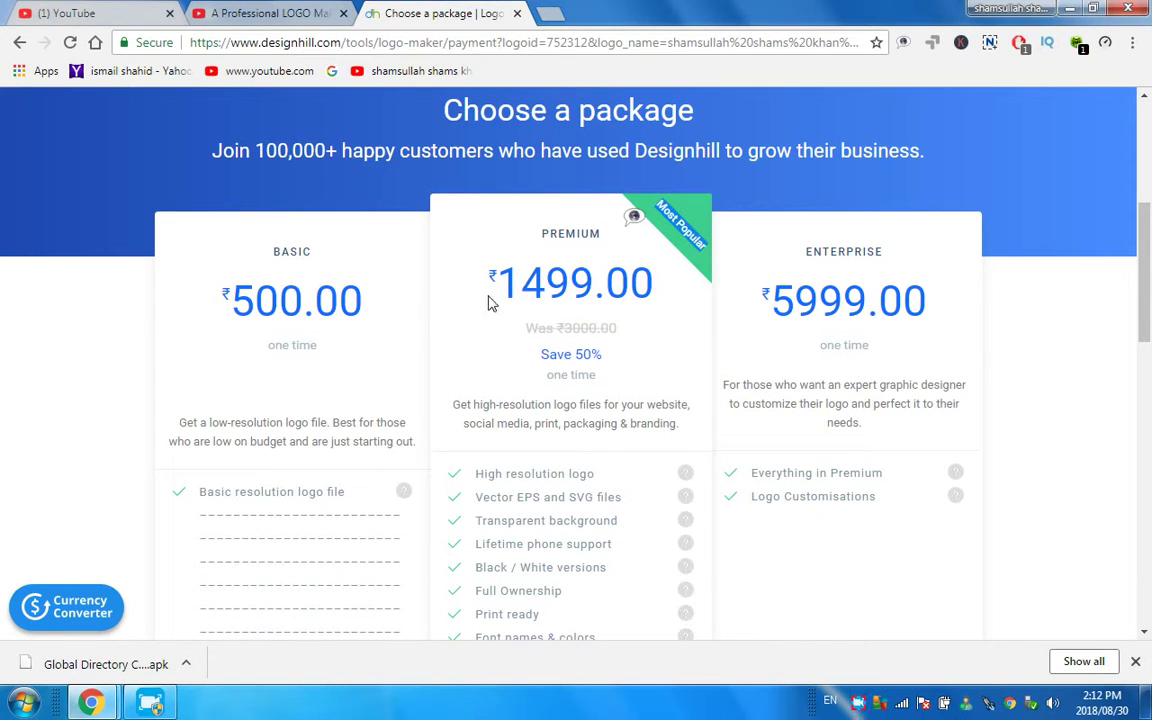
left_click(62, 618)
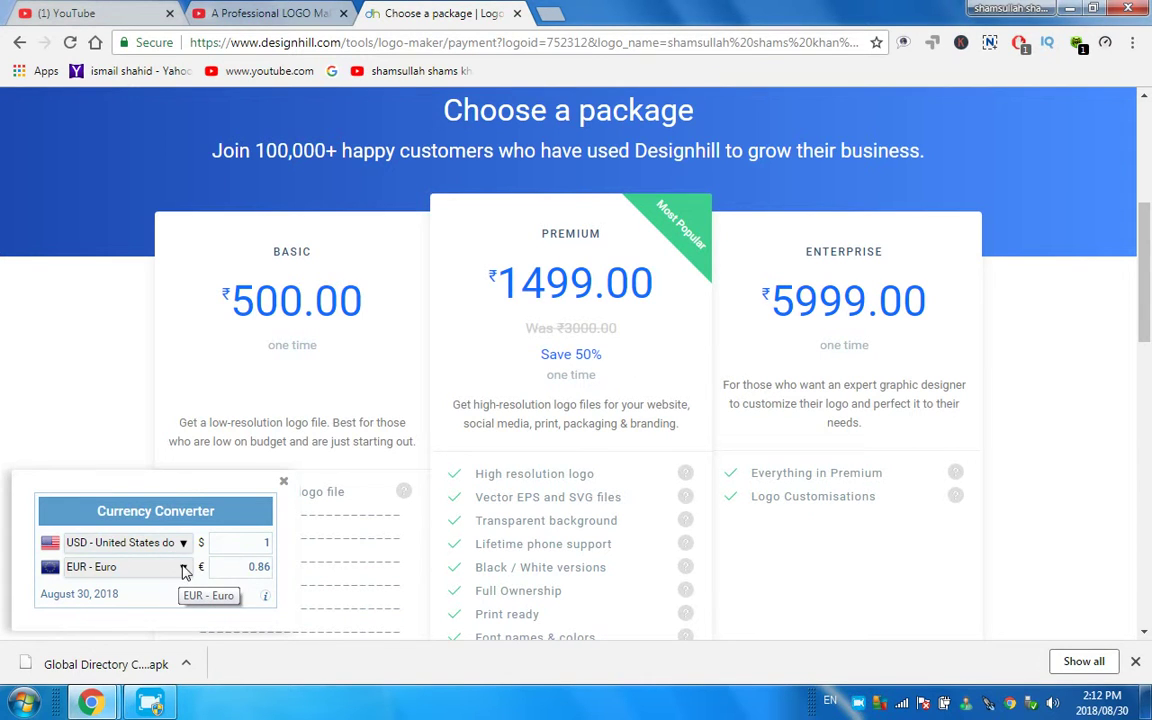
left_click(181, 567)
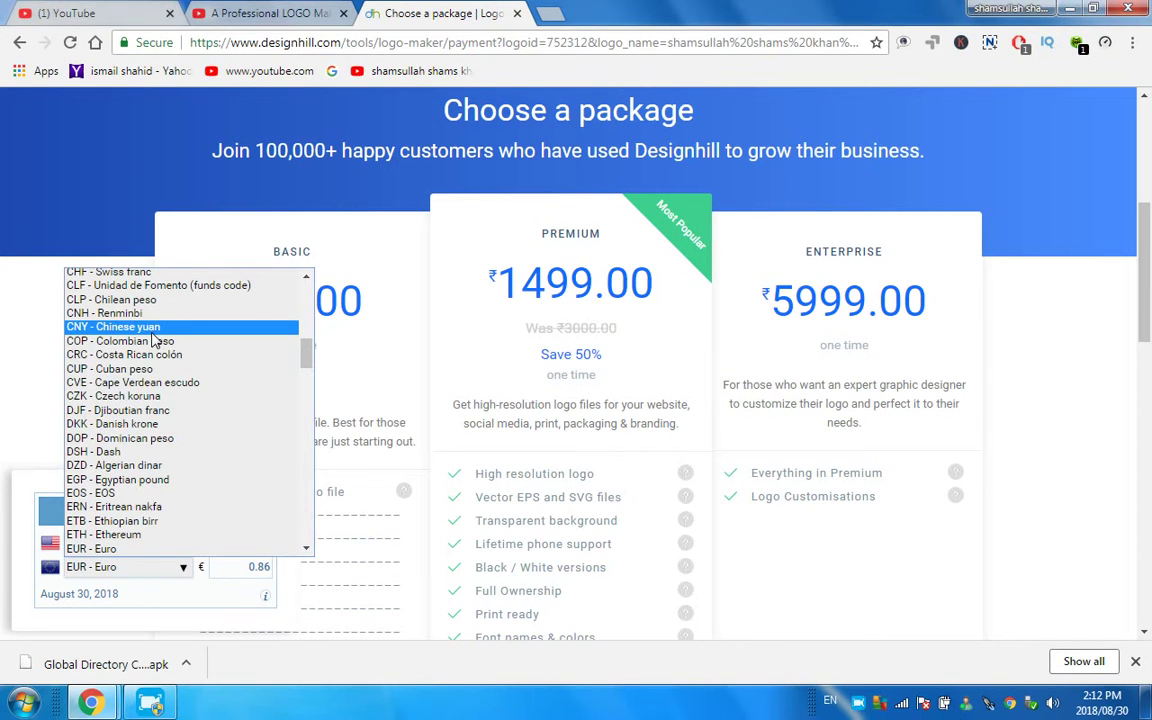
scroll(153, 341, "down", 20)
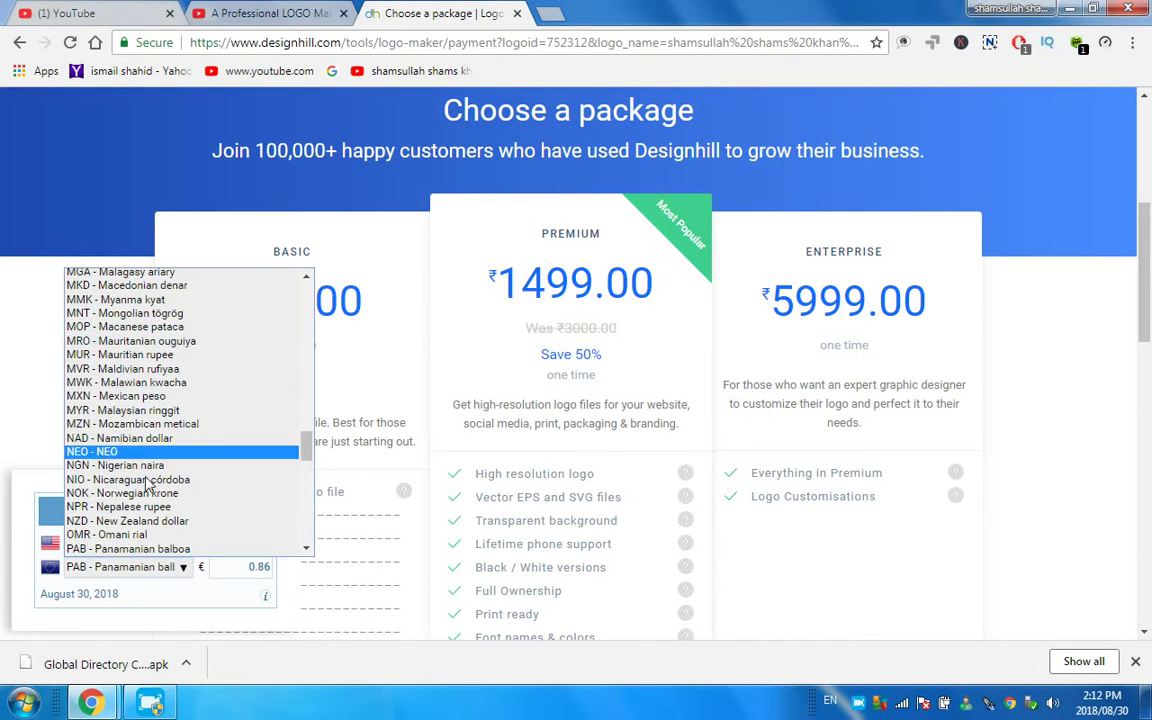
scroll(157, 541, "down", 2)
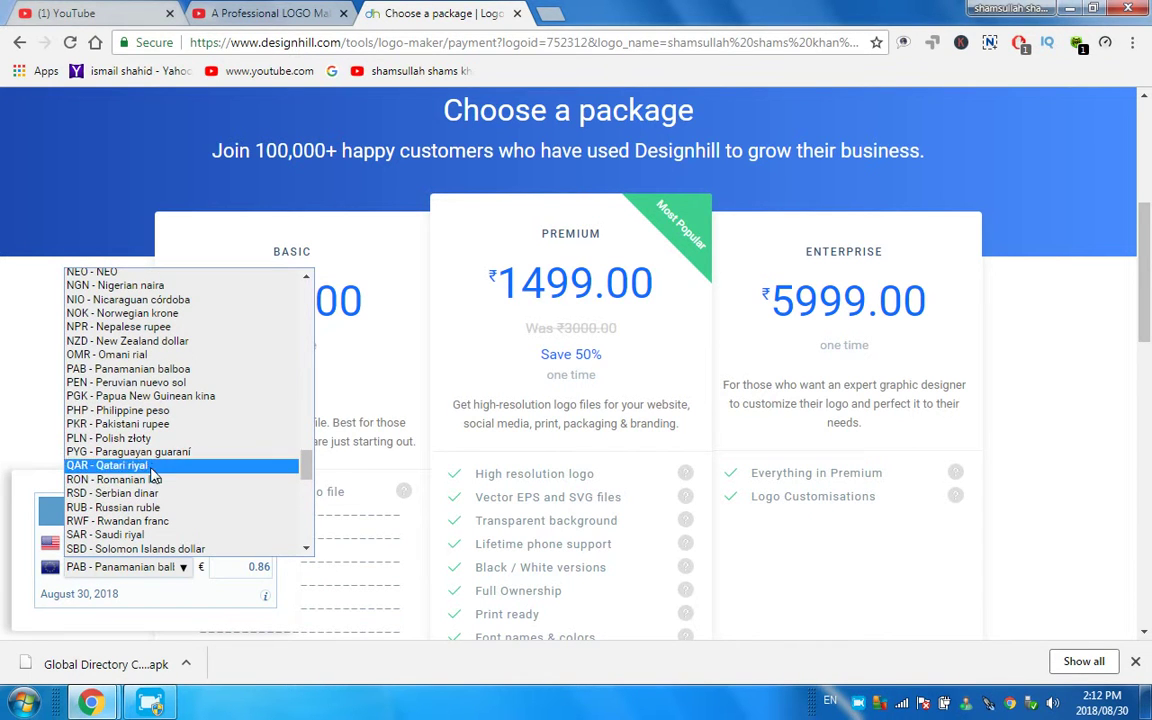
left_click(157, 425)
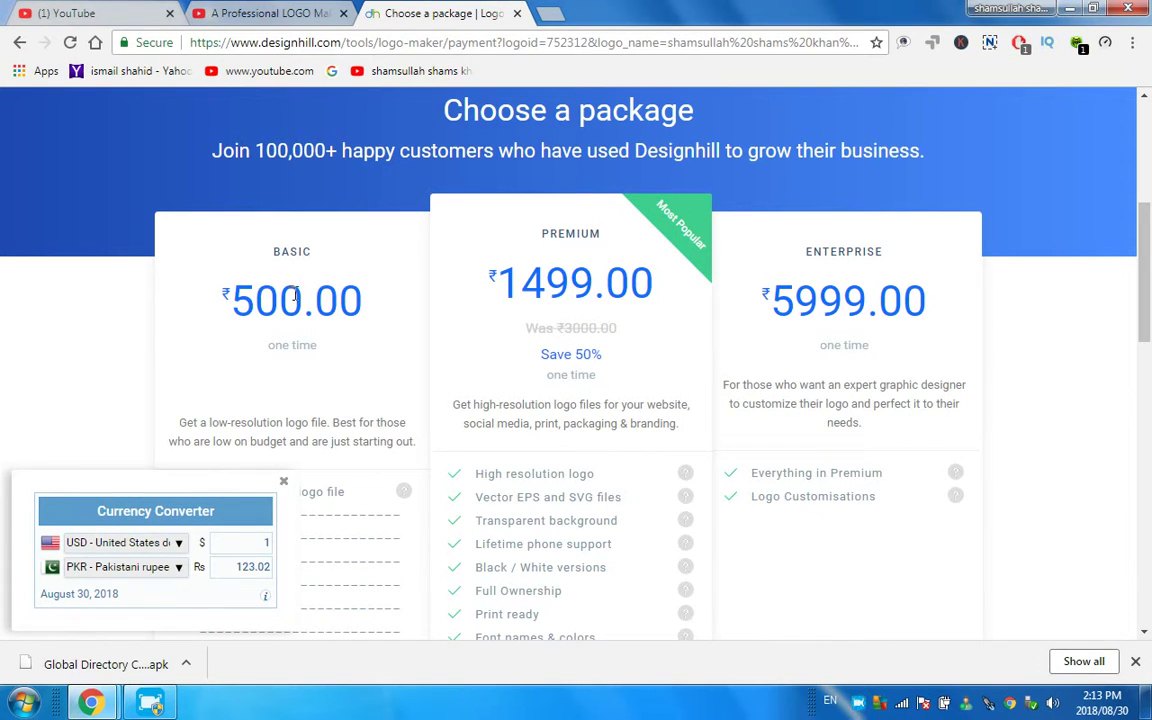
left_click_drag(302, 300, 228, 297)
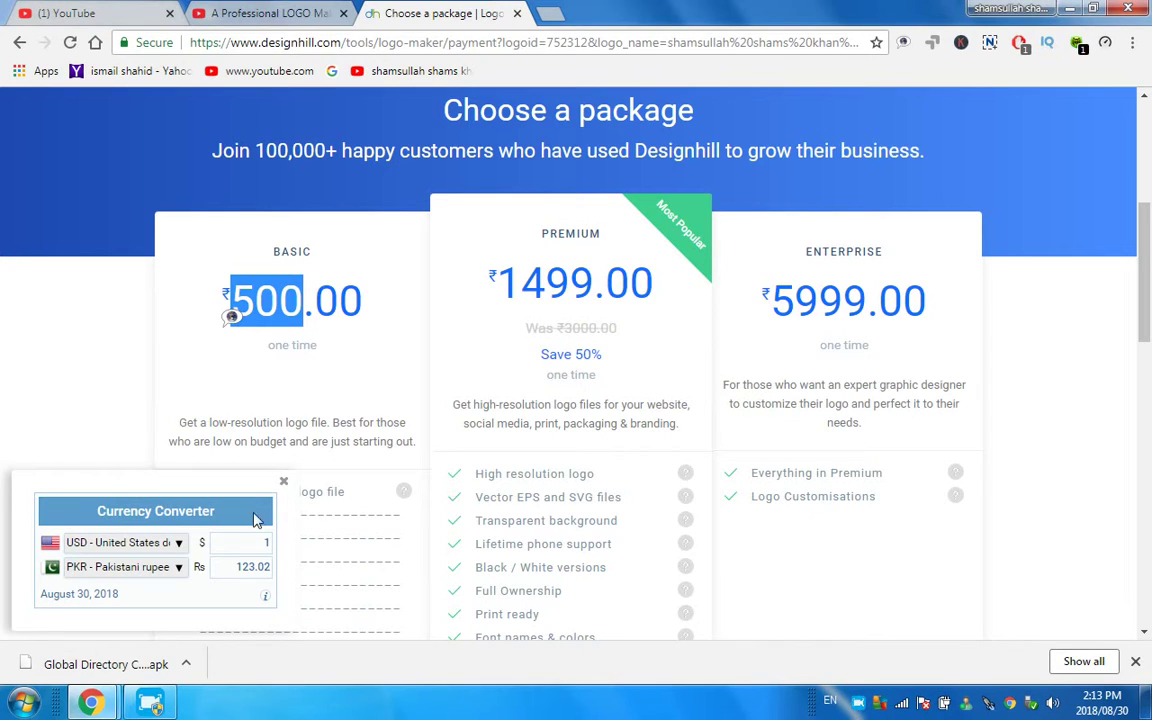
right_click(280, 290)
left_click(318, 300)
left_click(248, 543)
right_click(266, 540)
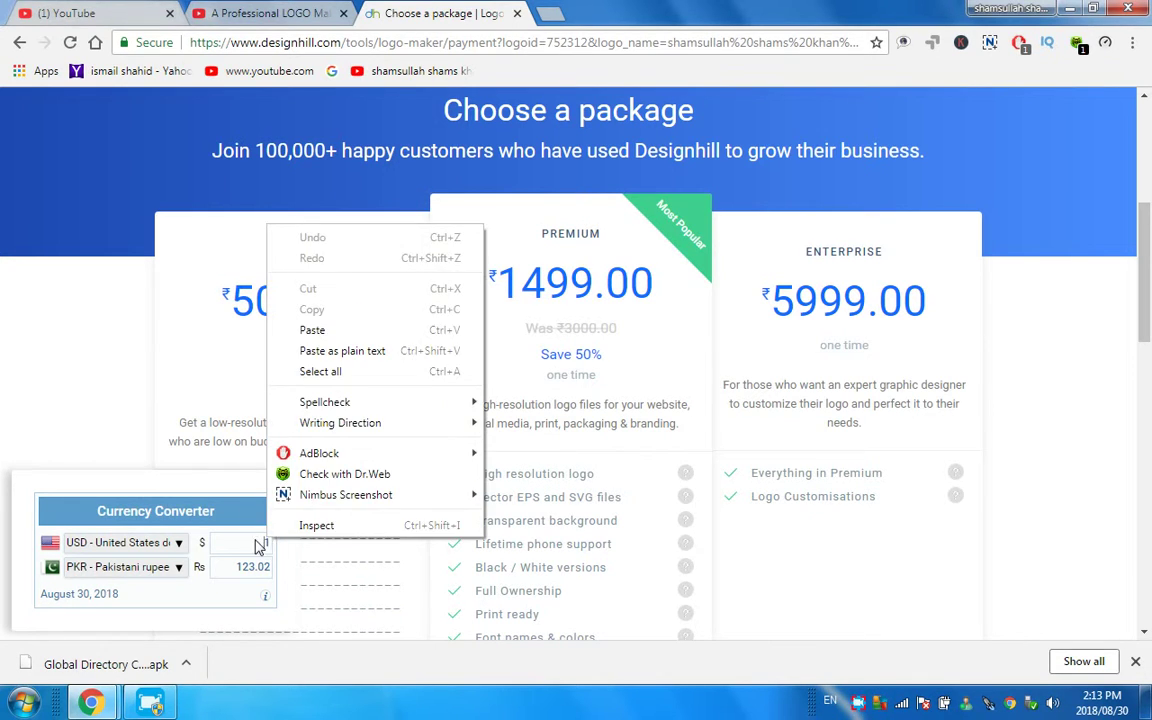
left_click(258, 545)
right_click(262, 541)
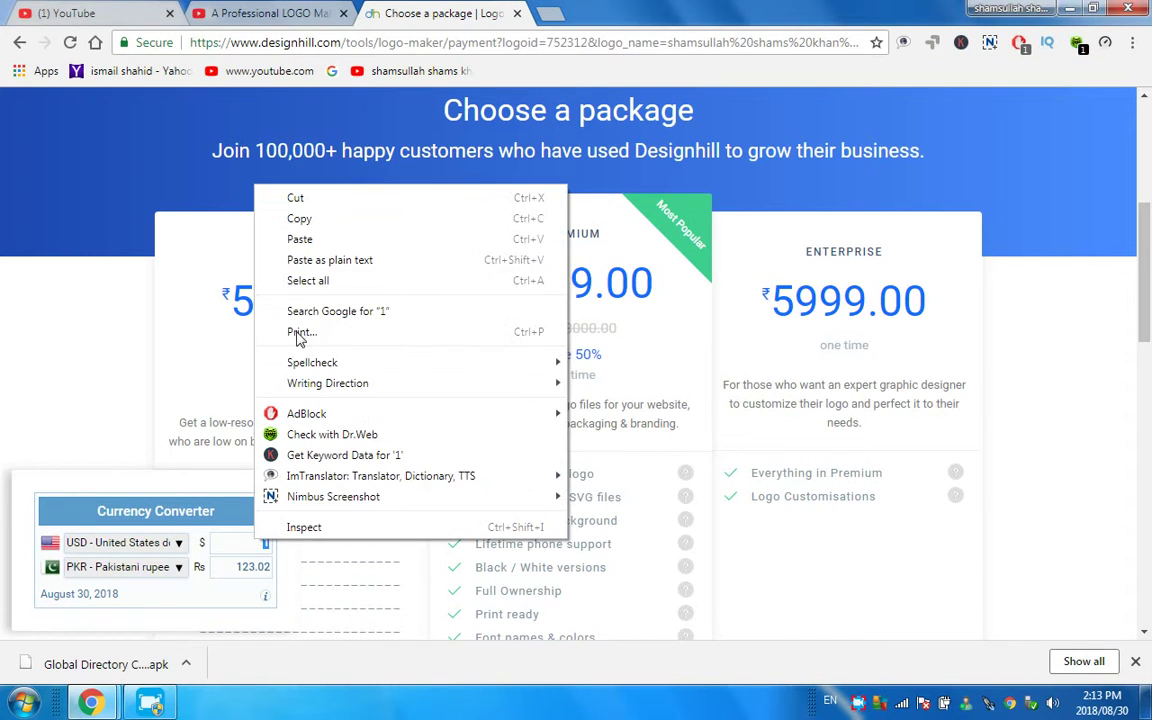
left_click(321, 242)
scroll(72, 597, "down", 1)
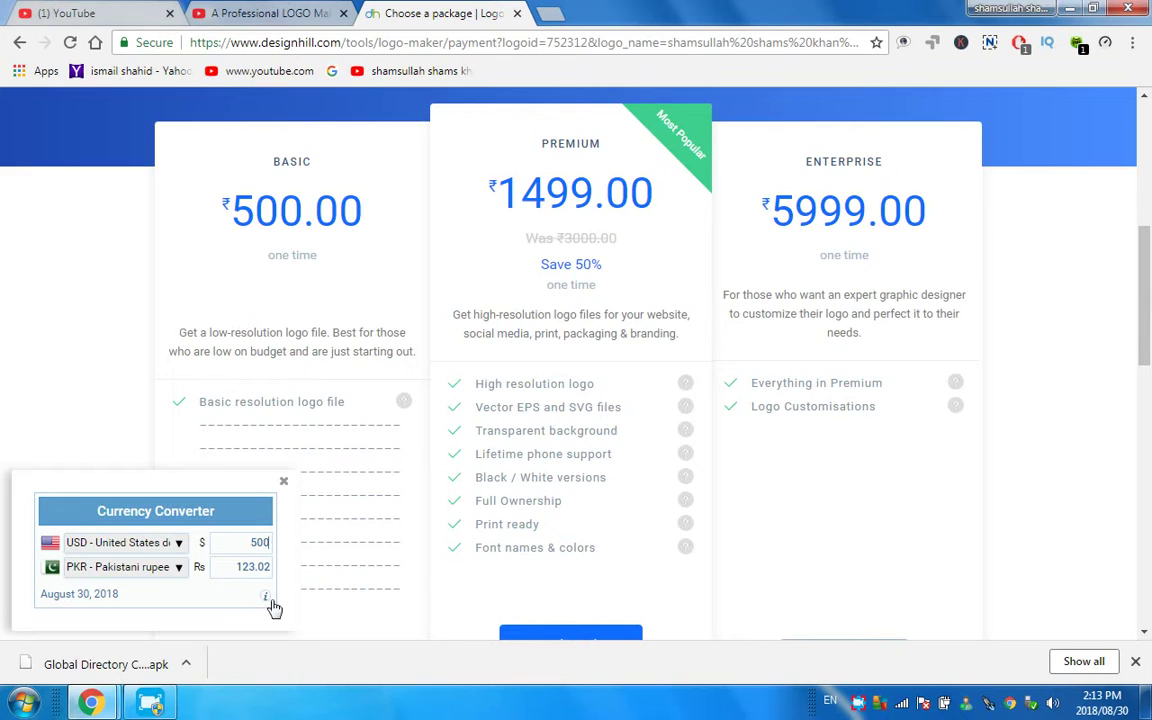
scroll(274, 608, "down", 1)
left_click(152, 568)
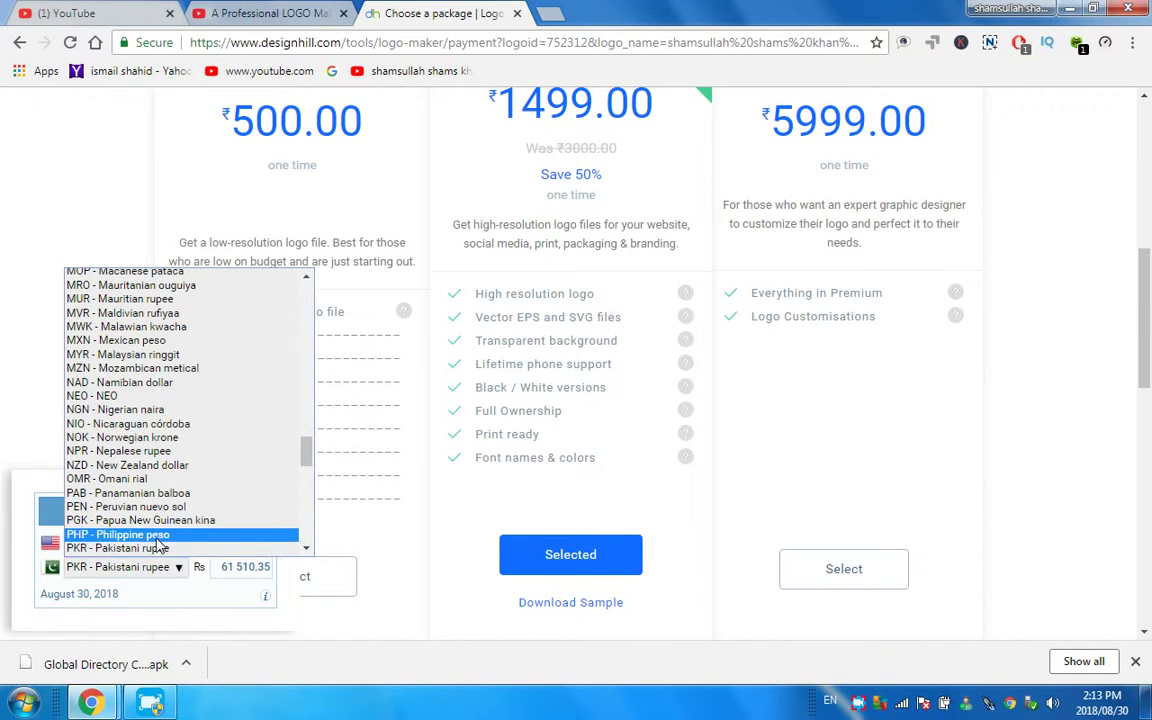
left_click(155, 548)
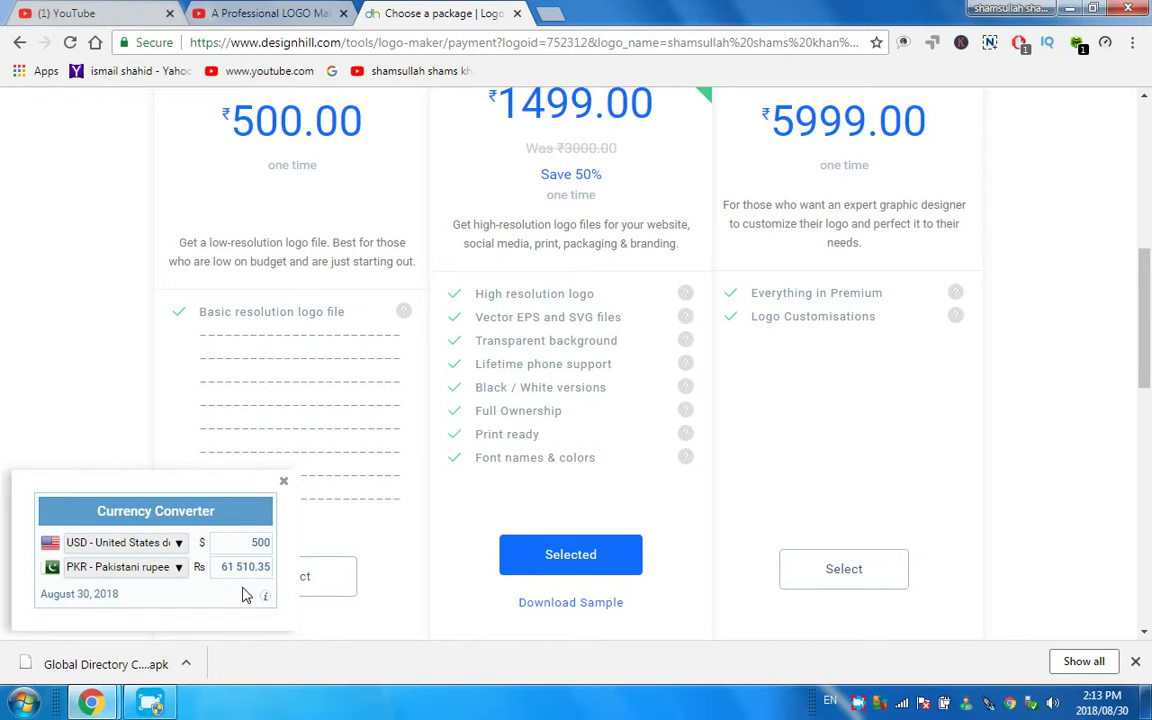
scroll(240, 598, "down", 1)
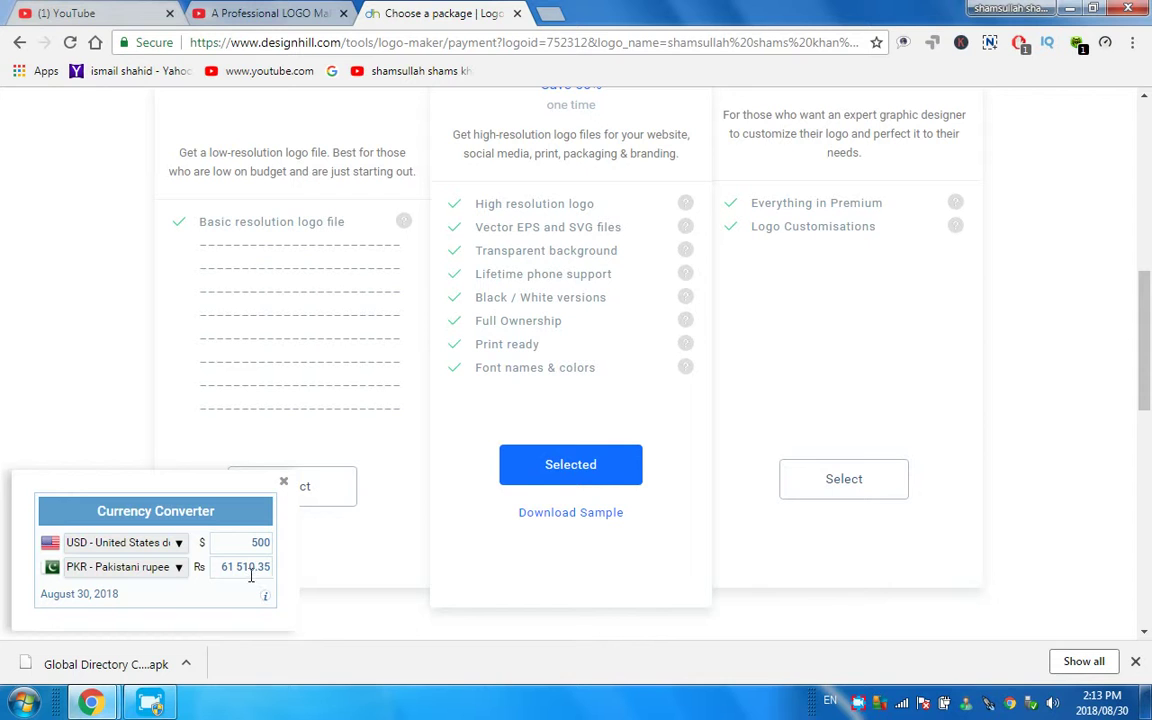
scroll(393, 489, "up", 1)
scroll(326, 468, "up", 3)
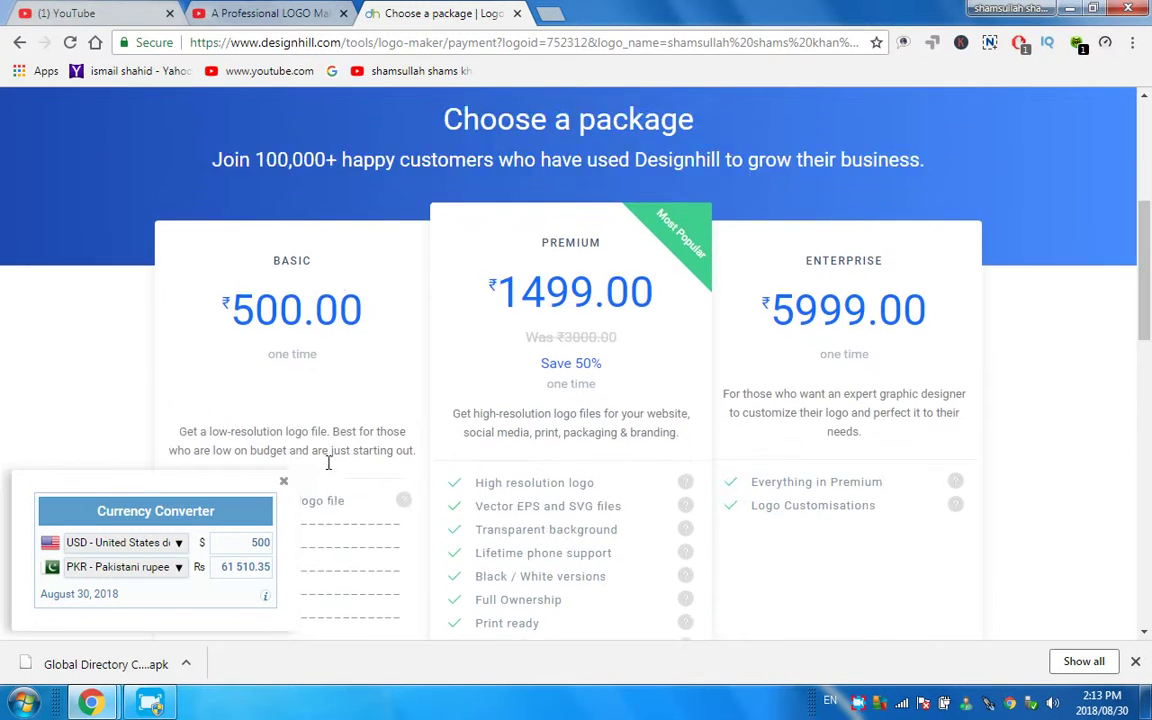
scroll(500, 400, "up", 1)
scroll(410, 283, "up", 2)
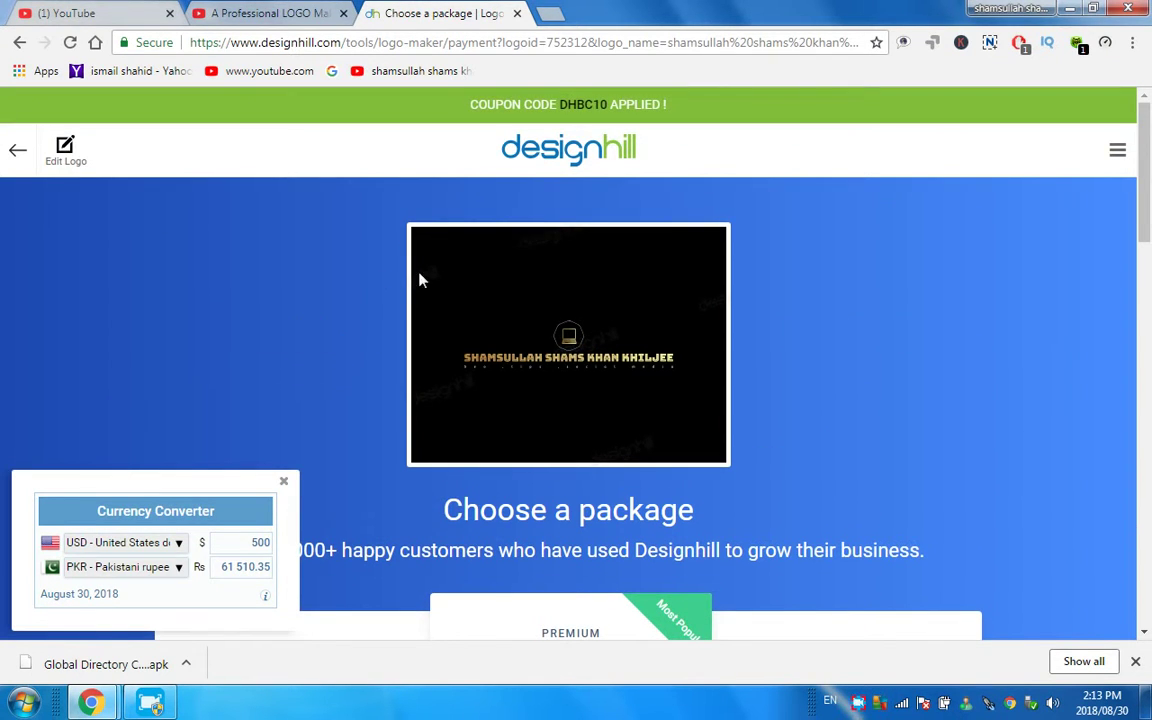
Reopen the black gold-laptop logo in the editor and scroll down through its mockup previews.
left_click(66, 160)
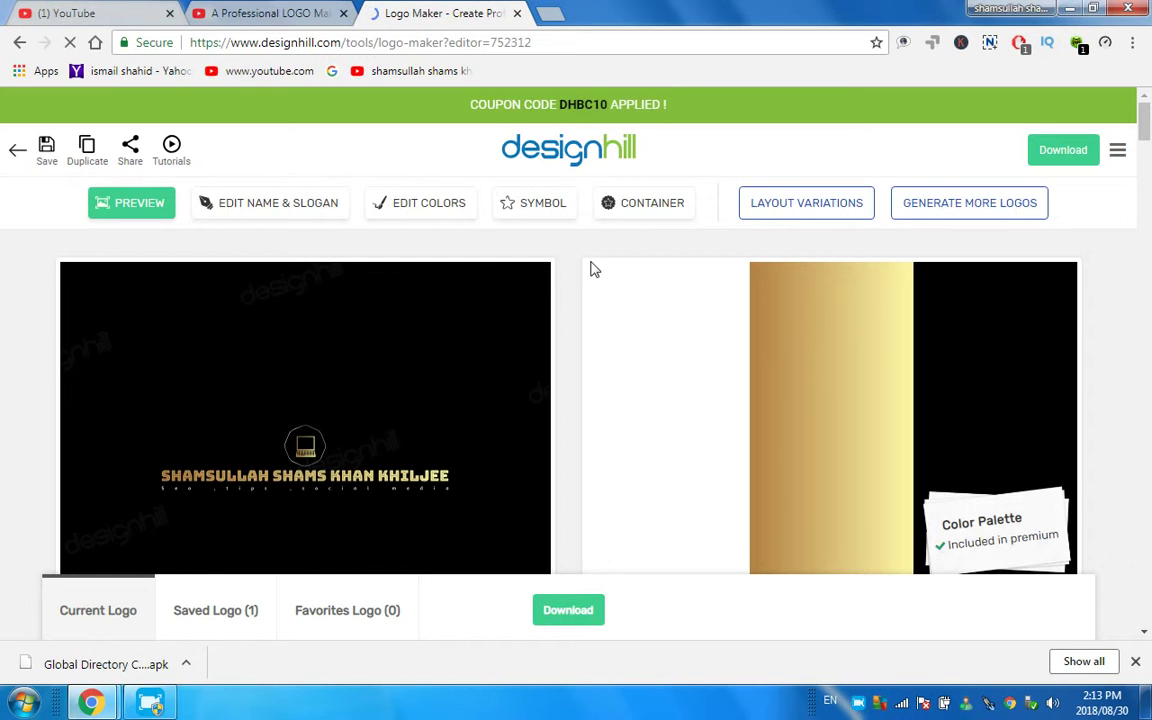
scroll(627, 267, "down", 3)
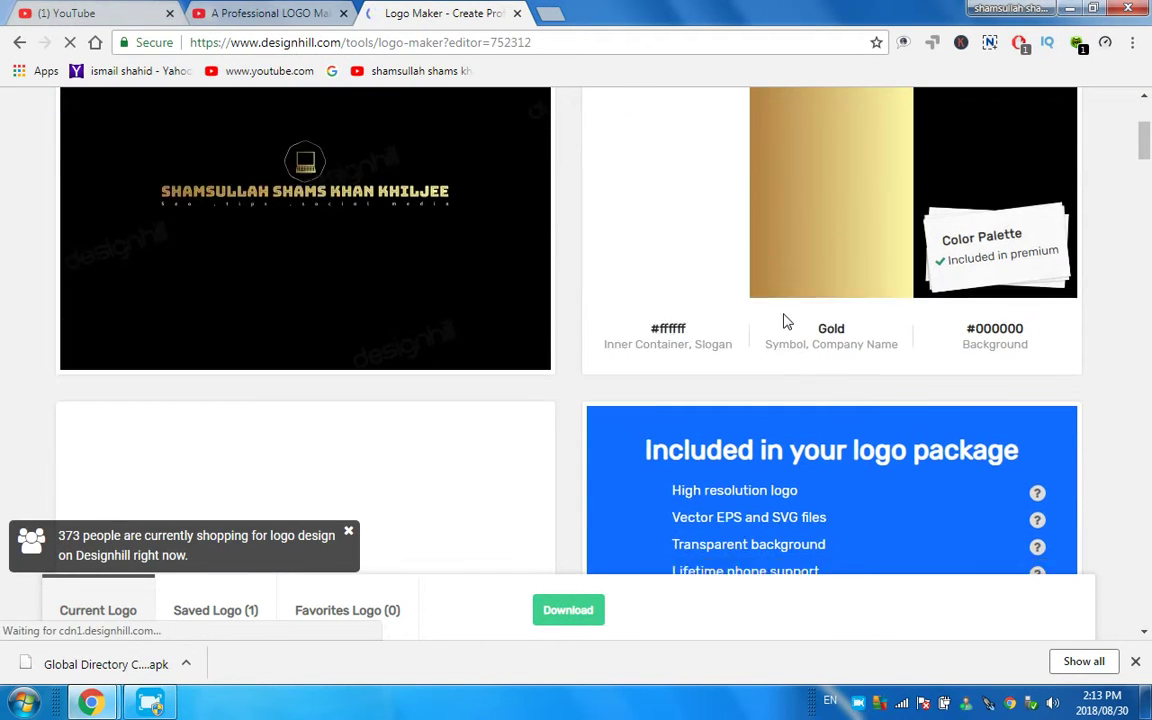
scroll(800, 318, "down", 3)
scroll(828, 314, "down", 1)
scroll(828, 314, "down", 1)
scroll(828, 314, "down", 3)
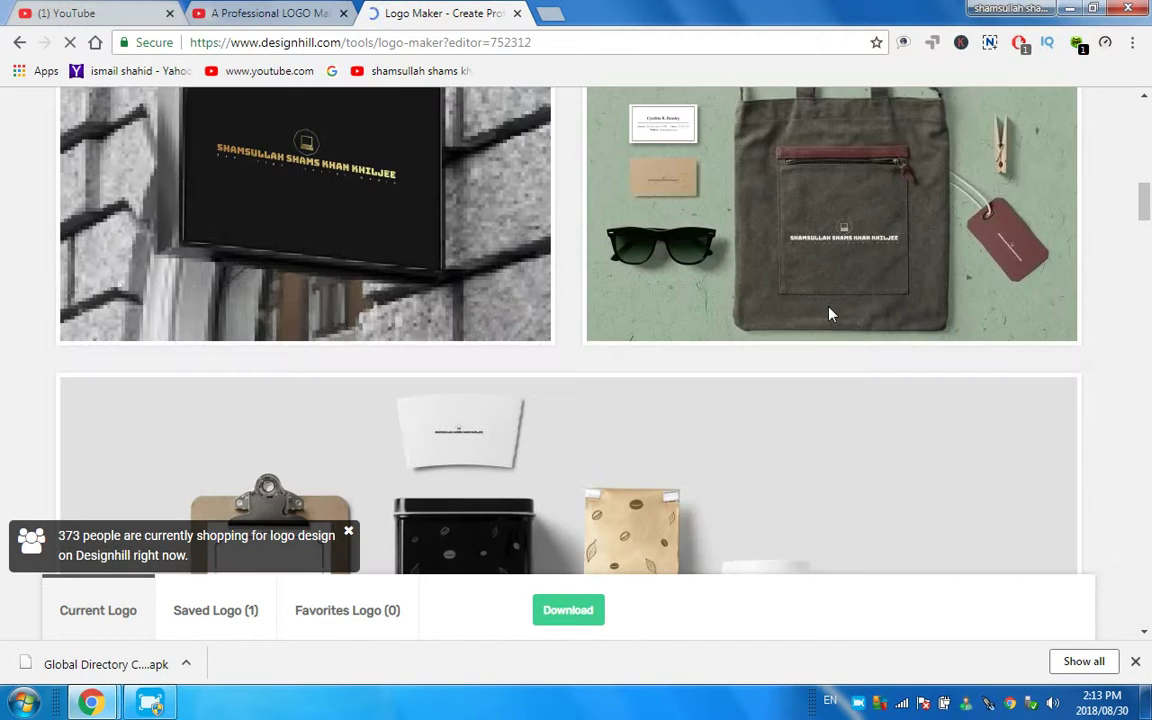
scroll(828, 314, "down", 3)
scroll(600, 360, "down", 2)
scroll(647, 365, "down", 1)
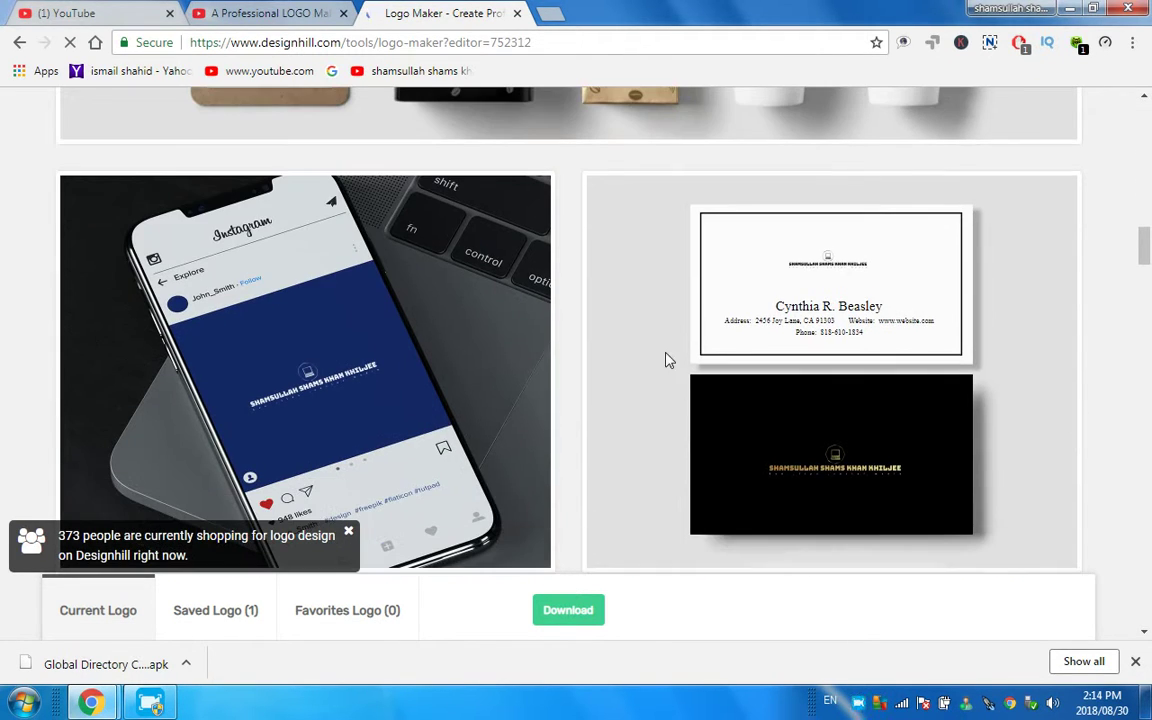
scroll(522, 357, "down", 2)
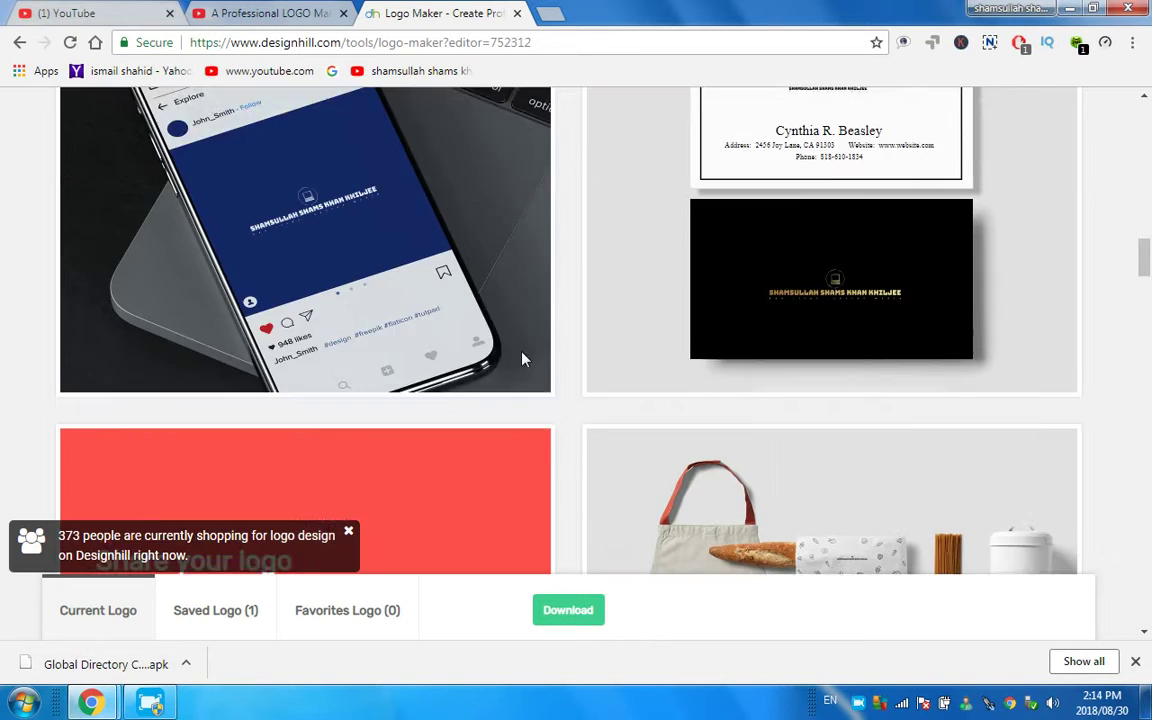
scroll(558, 352, "down", 1)
scroll(560, 354, "down", 3)
scroll(560, 354, "down", 2)
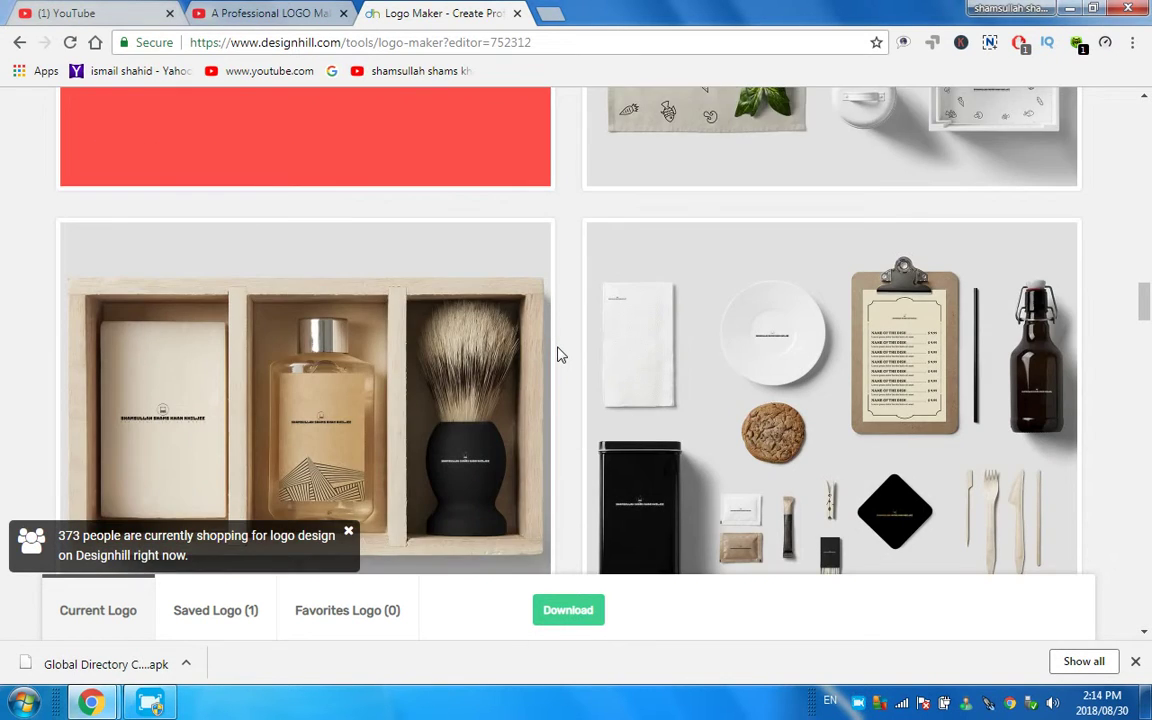
scroll(560, 354, "down", 2)
scroll(560, 354, "down", 2)
scroll(560, 354, "down", 2)
scroll(560, 354, "down", 2)
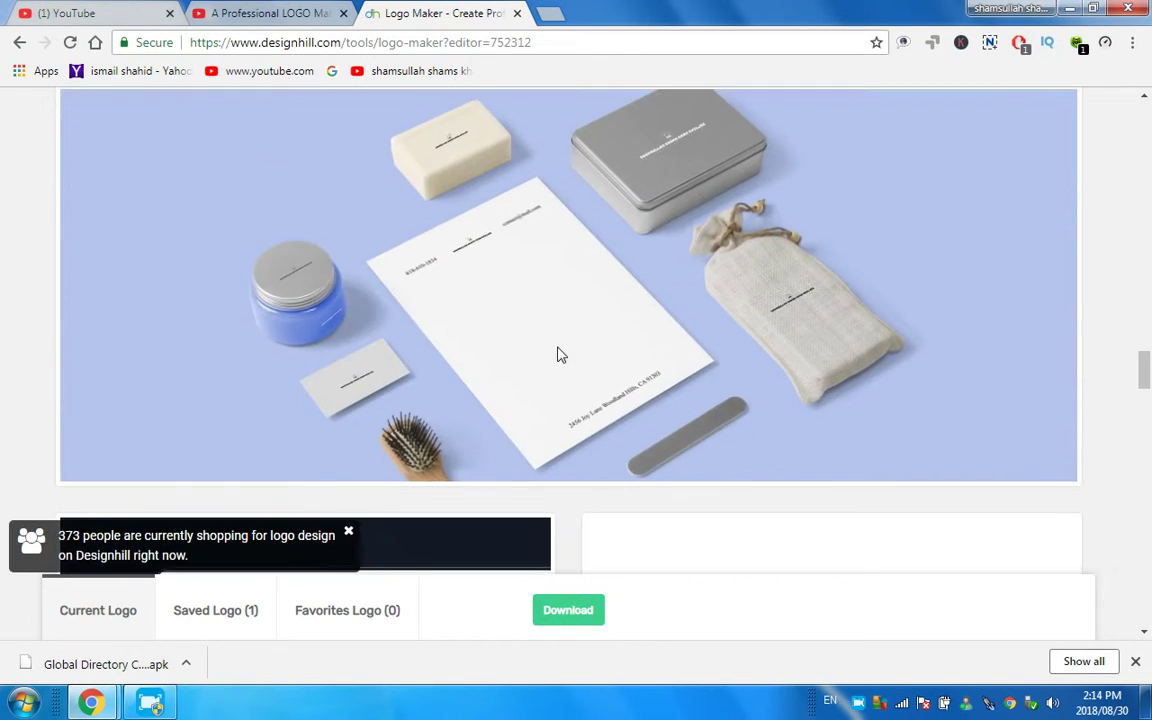
scroll(560, 354, "down", 2)
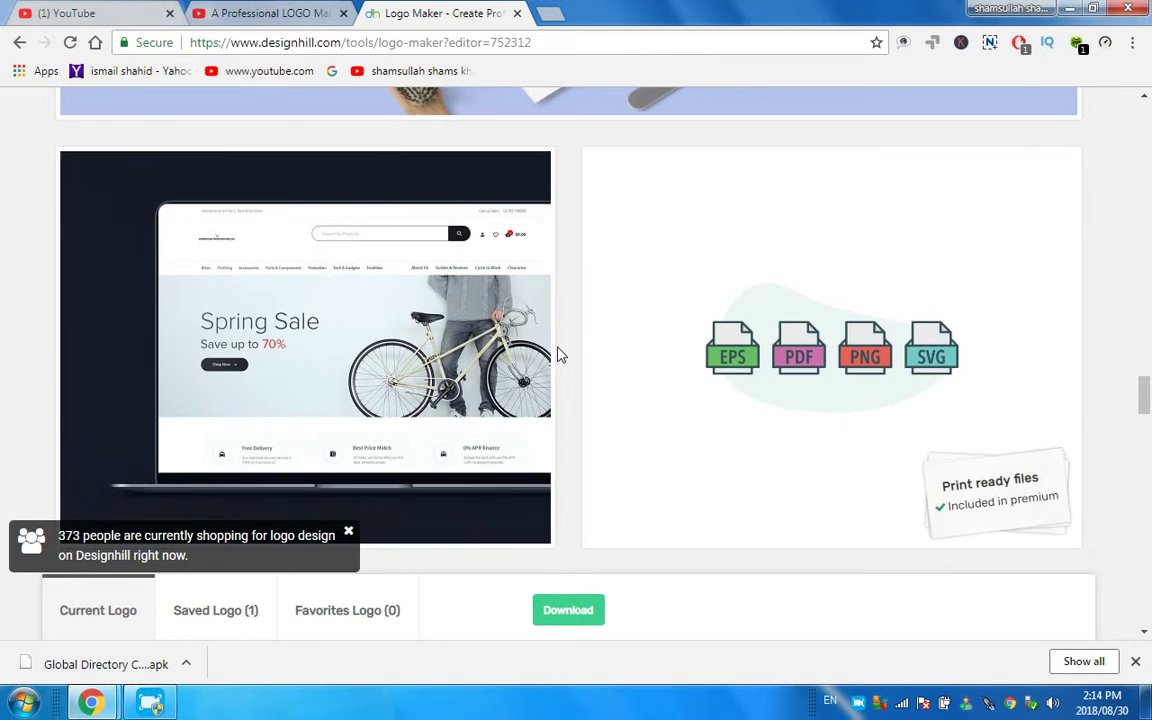
scroll(560, 354, "down", 3)
scroll(560, 354, "down", 2)
scroll(560, 354, "down", 3)
scroll(560, 354, "down", 1)
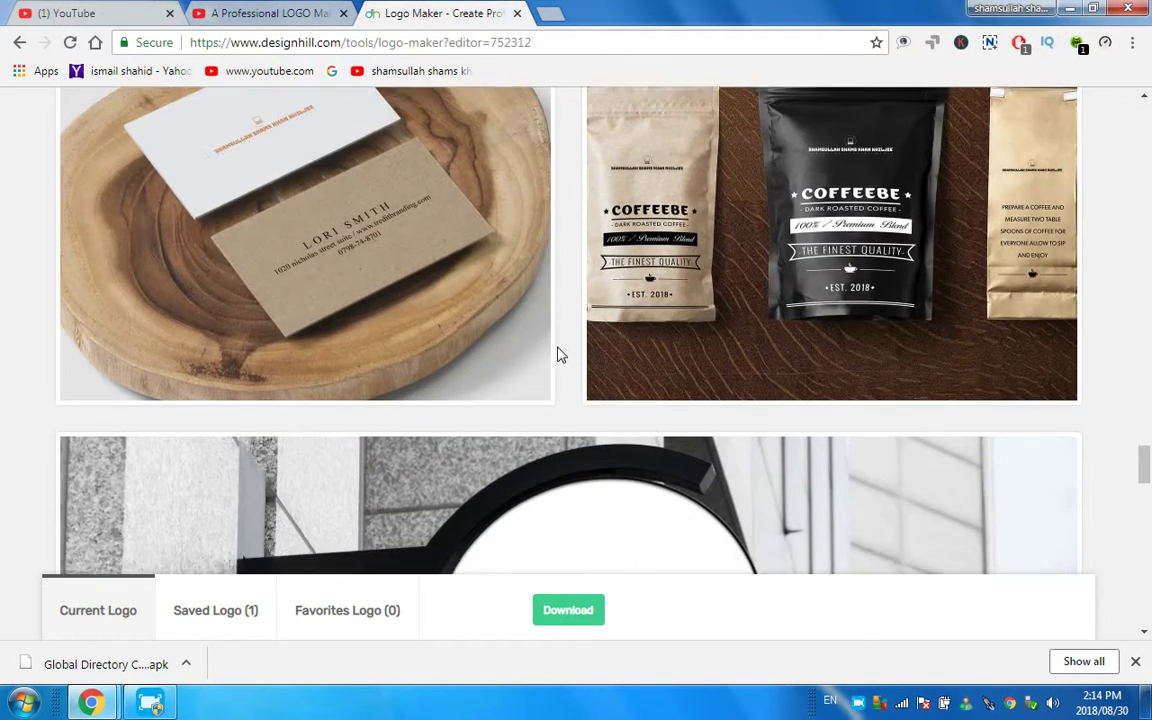
scroll(560, 354, "down", 3)
scroll(560, 354, "down", 3)
scroll(560, 354, "down", 1)
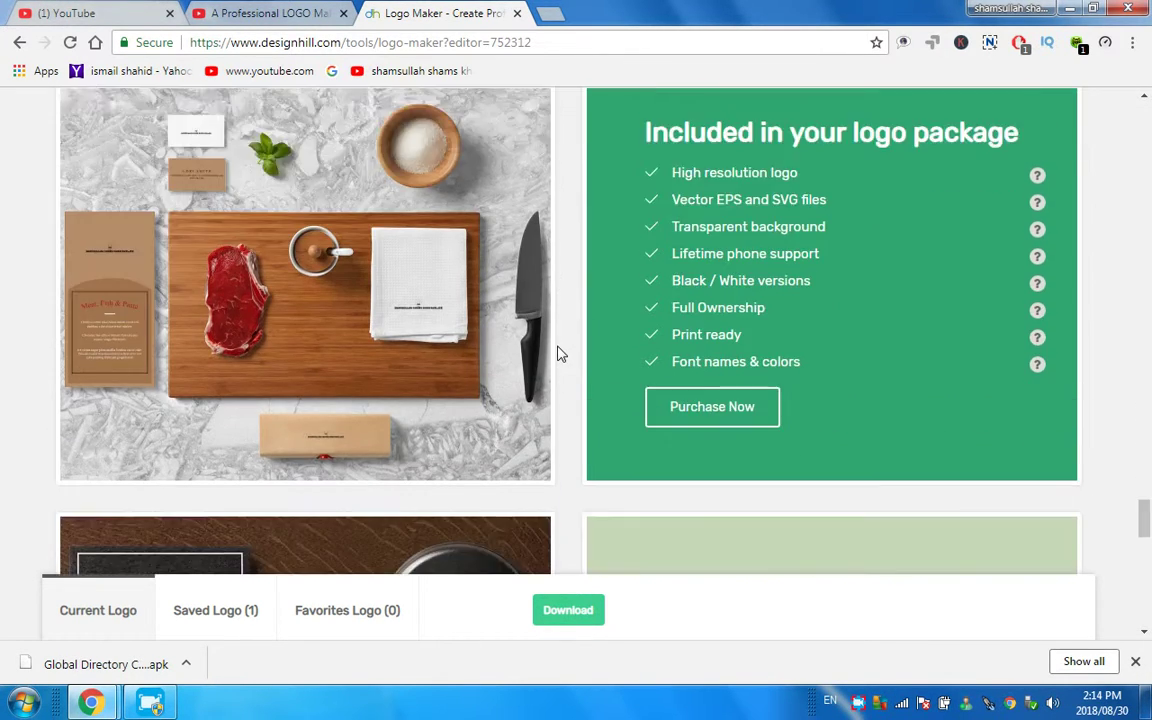
scroll(560, 354, "down", 2)
scroll(560, 354, "down", 1)
scroll(560, 354, "down", 1)
scroll(560, 354, "down", 3)
scroll(560, 354, "down", 3)
scroll(560, 354, "down", 1)
scroll(560, 354, "down", 1)
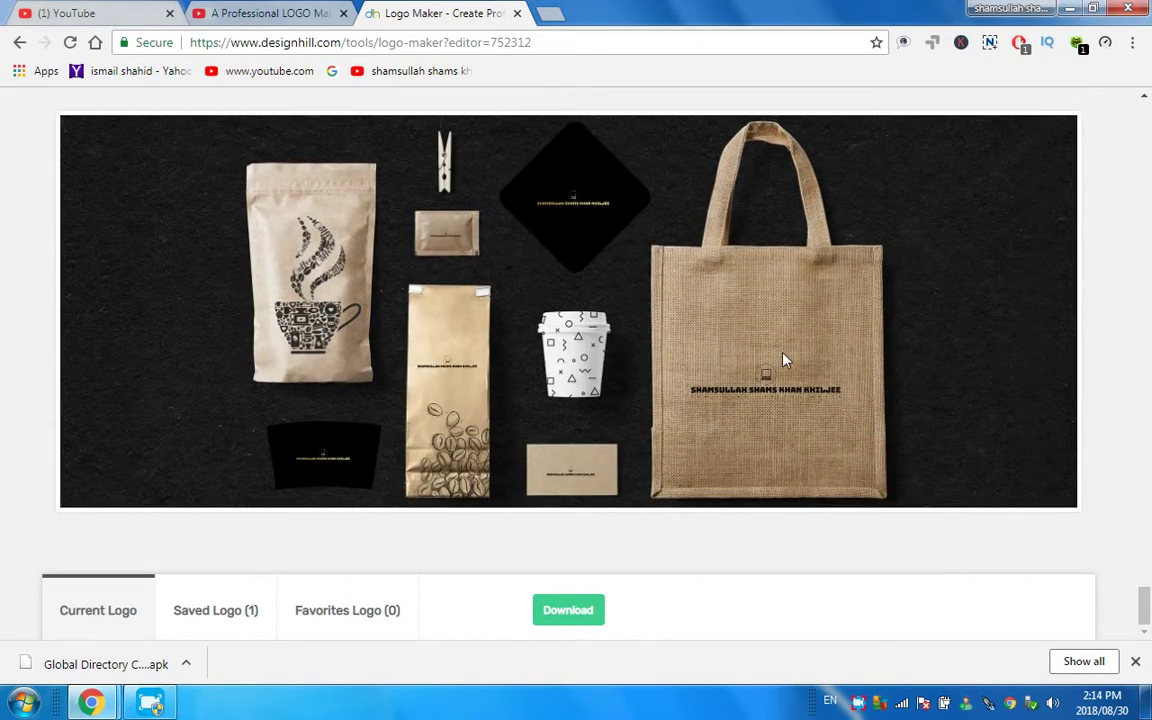
Return to the top, save the logo design, and bring up Nimbus Capture's screenshot options.
scroll(746, 360, "up", 3)
scroll(746, 360, "up", 2)
scroll(747, 355, "up", 3)
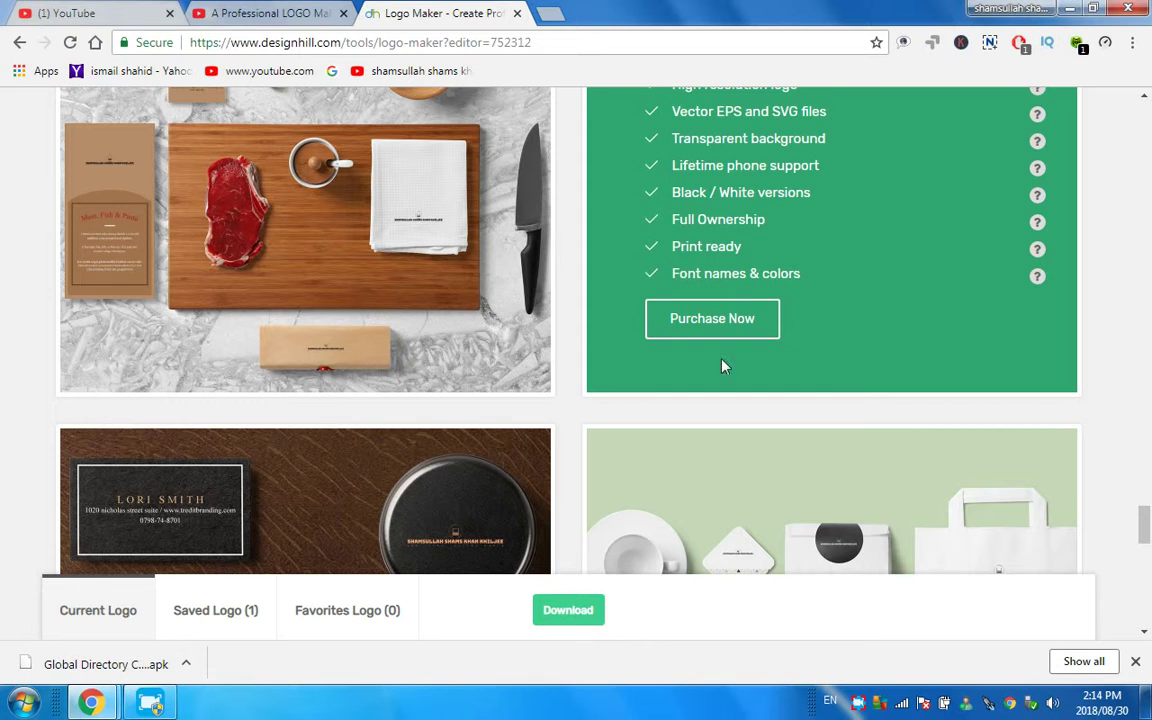
scroll(575, 452, "up", 3)
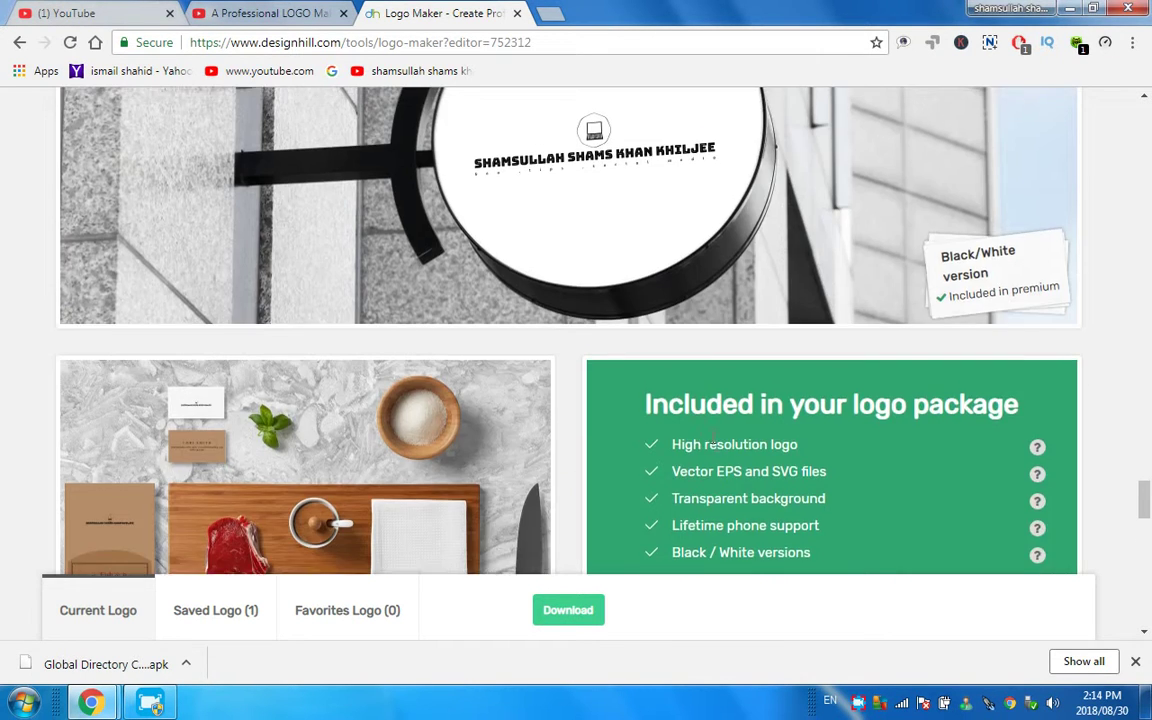
scroll(630, 428, "up", 5)
scroll(630, 428, "up", 2)
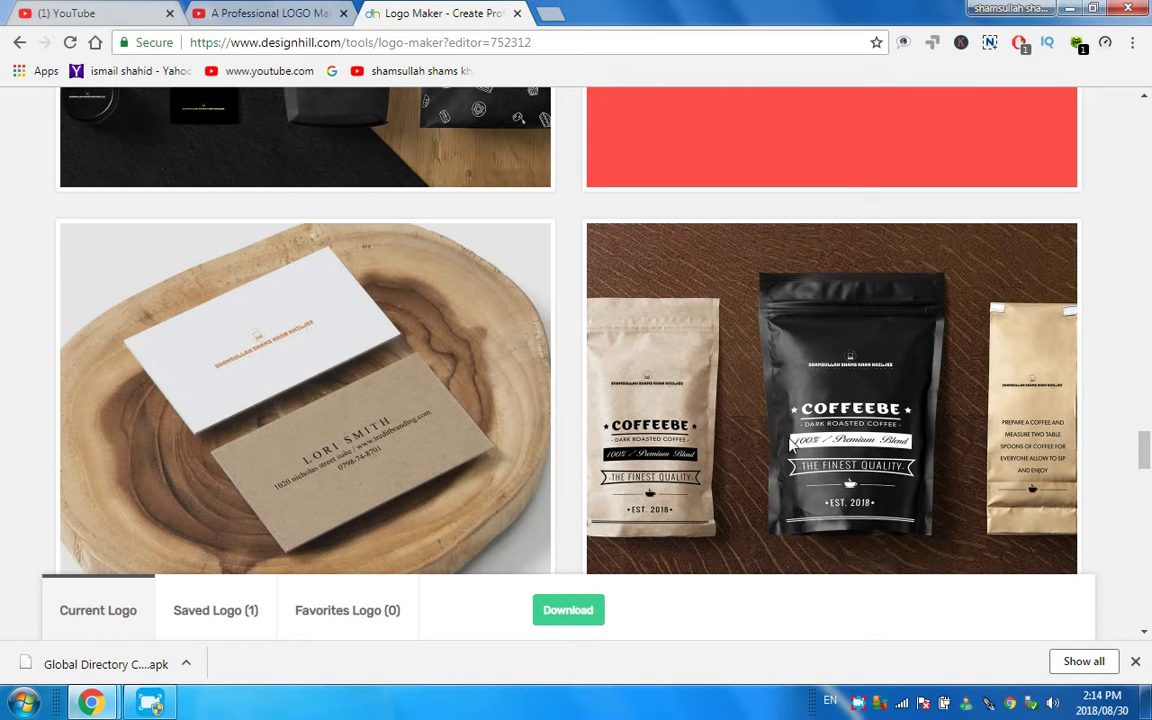
scroll(700, 396, "up", 4)
scroll(764, 450, "up", 4)
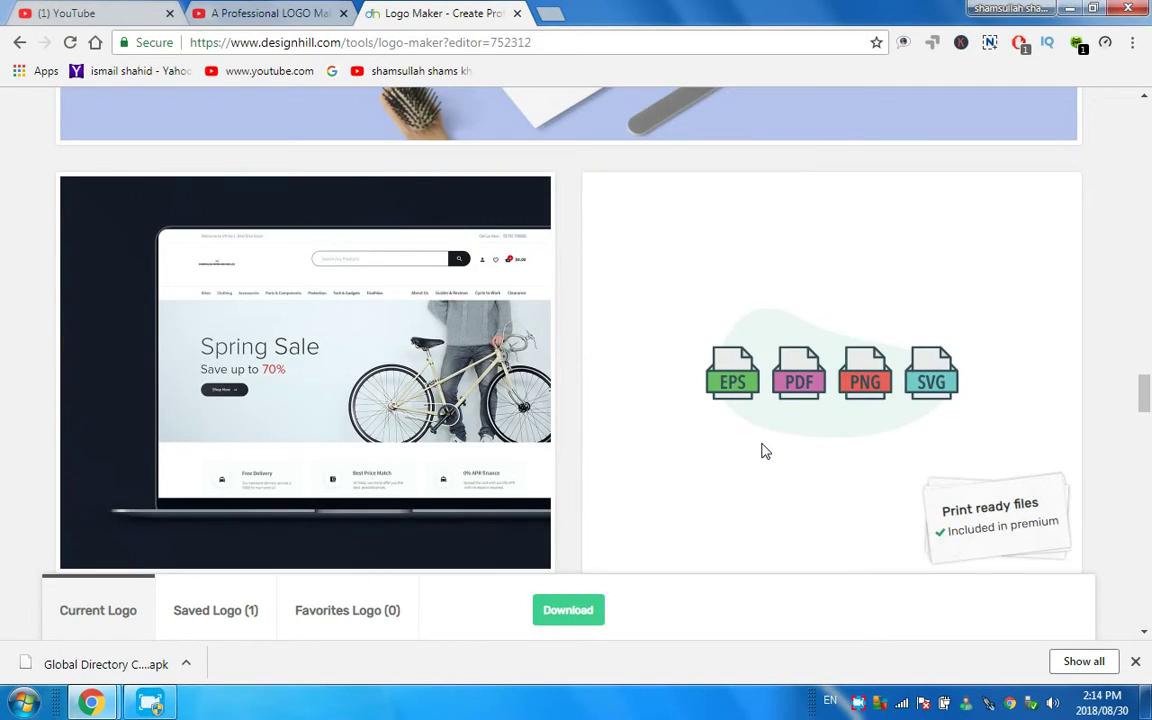
scroll(717, 455, "up", 4)
scroll(716, 455, "up", 3)
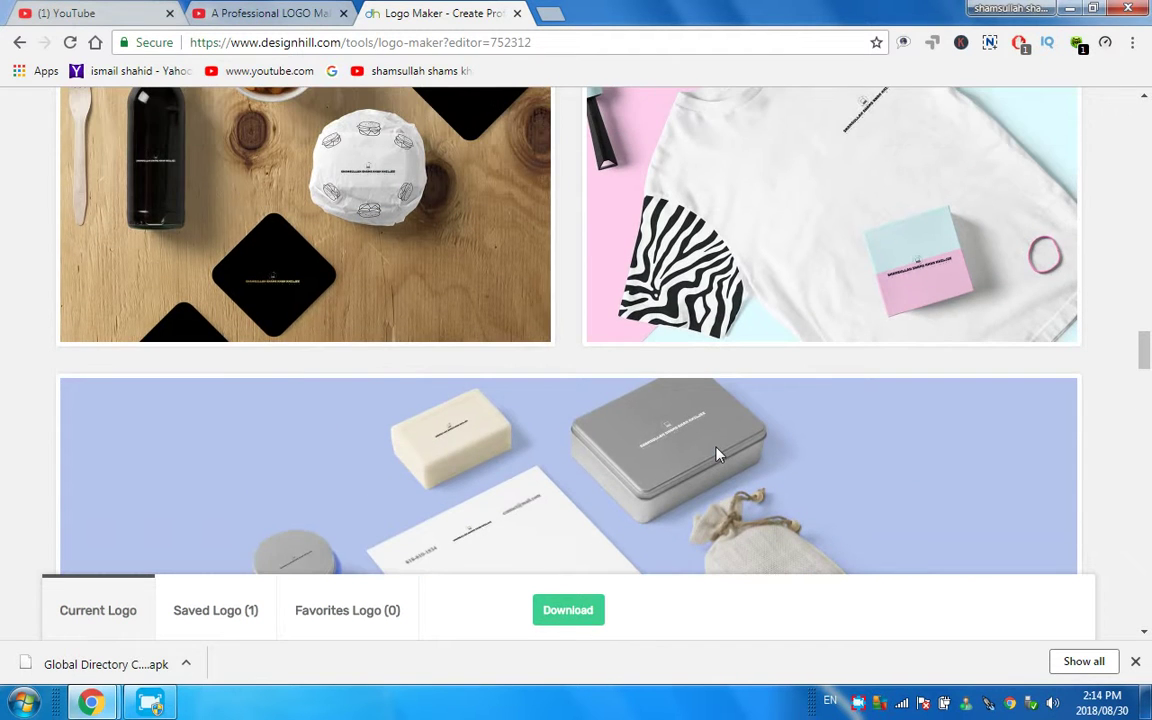
scroll(707, 455, "up", 1)
scroll(707, 455, "down", 1)
scroll(600, 478, "down", 2)
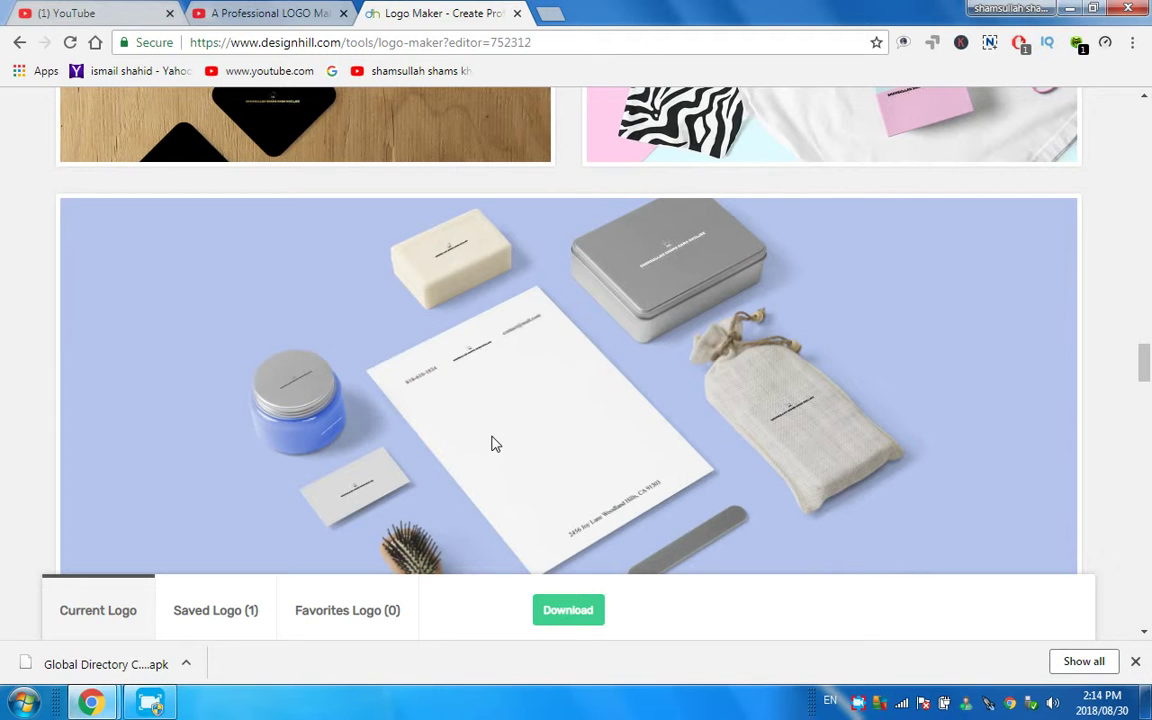
scroll(808, 504, "up", 3)
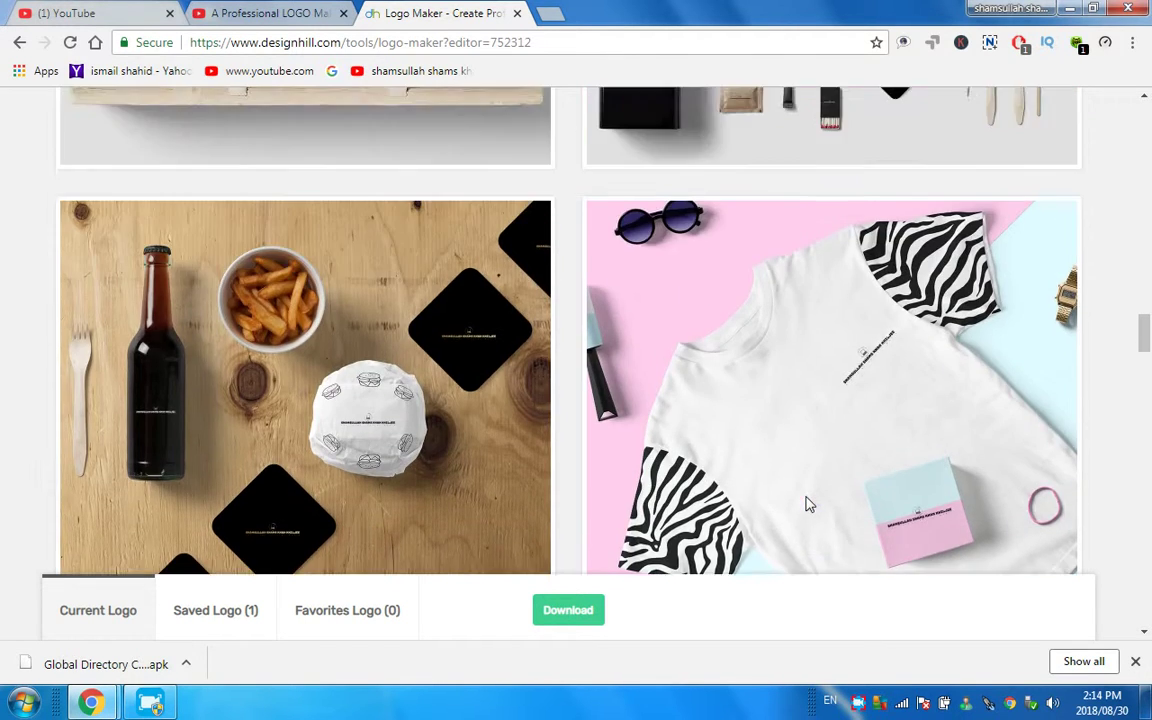
scroll(808, 504, "up", 3)
scroll(808, 504, "up", 3)
scroll(808, 504, "up", 2)
scroll(808, 504, "up", 1)
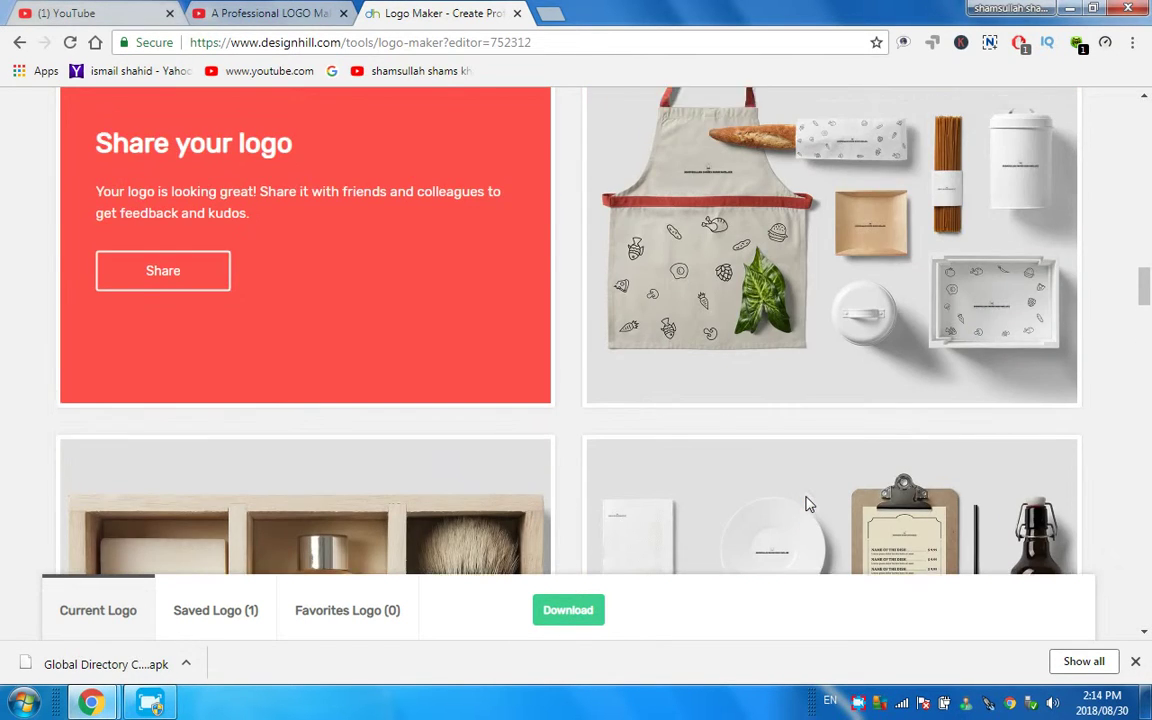
scroll(808, 504, "up", 2)
scroll(808, 502, "up", 1)
scroll(808, 500, "up", 2)
scroll(808, 500, "up", 3)
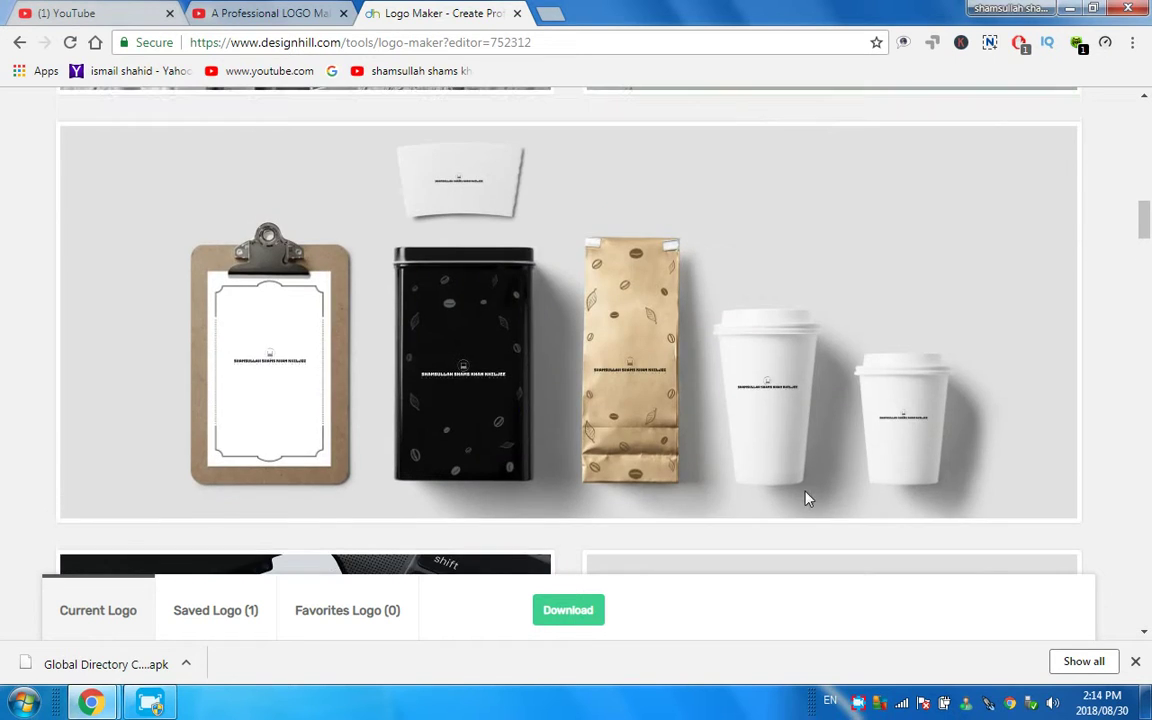
scroll(805, 496, "up", 3)
scroll(805, 494, "up", 2)
scroll(806, 490, "up", 2)
scroll(806, 490, "up", 2)
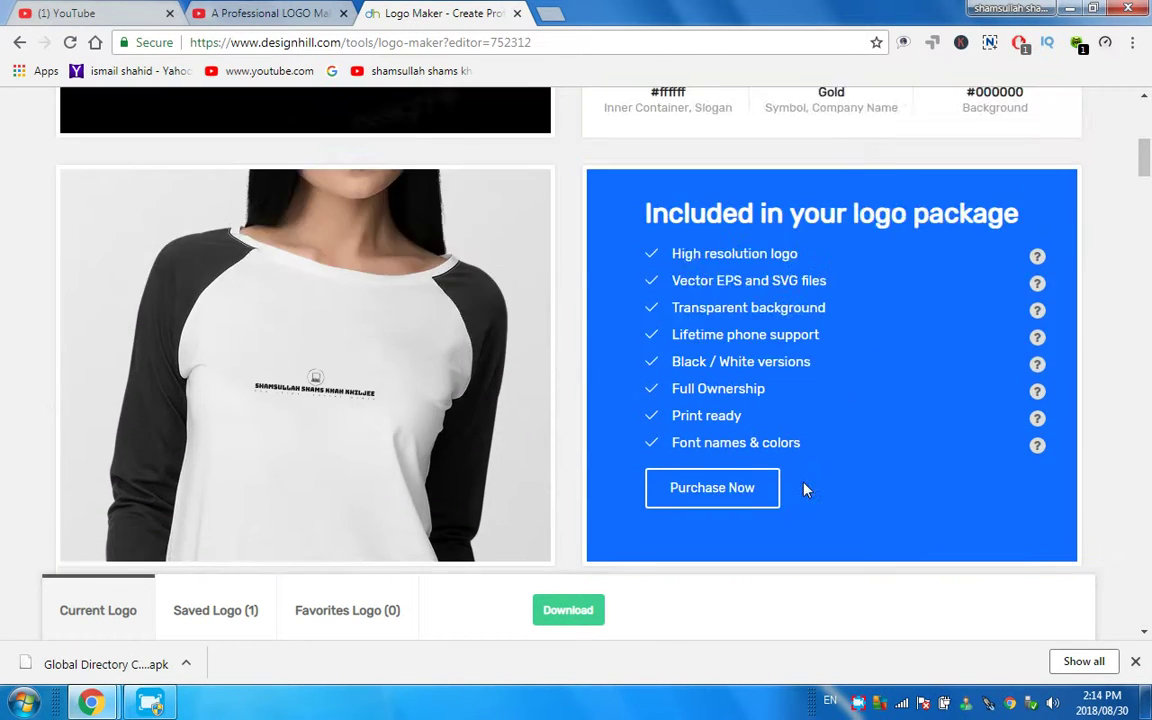
scroll(806, 490, "up", 2)
scroll(367, 480, "down", 2)
scroll(858, 452, "up", 3)
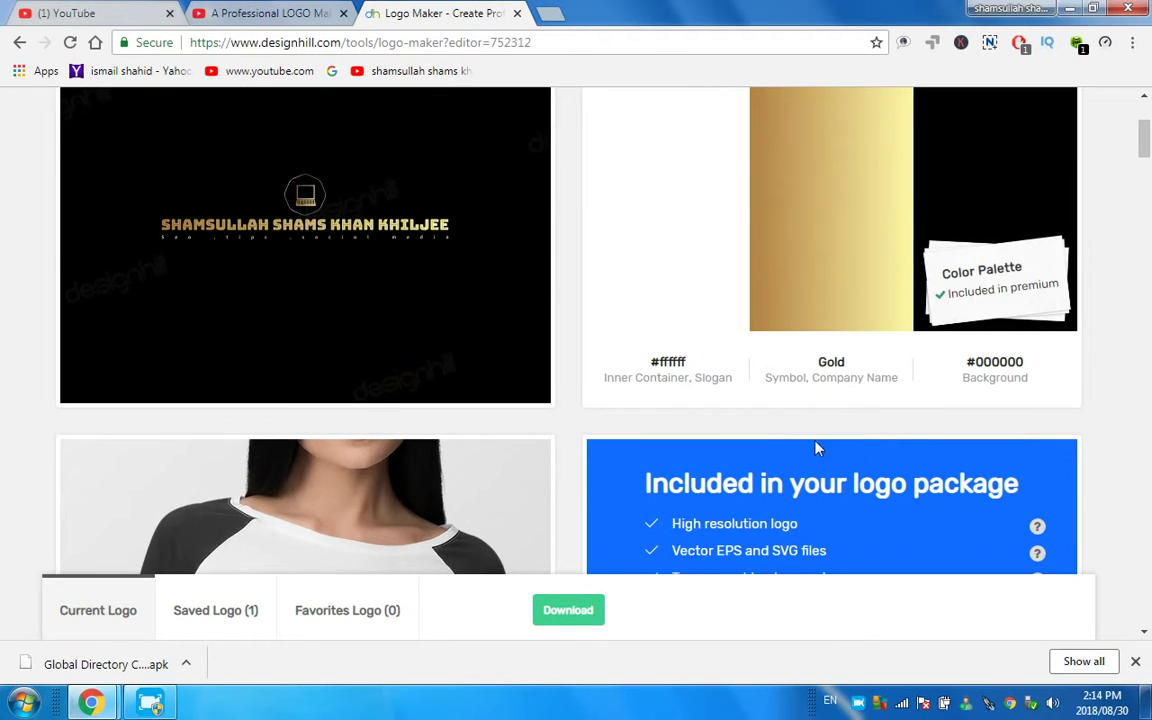
scroll(800, 446, "up", 2)
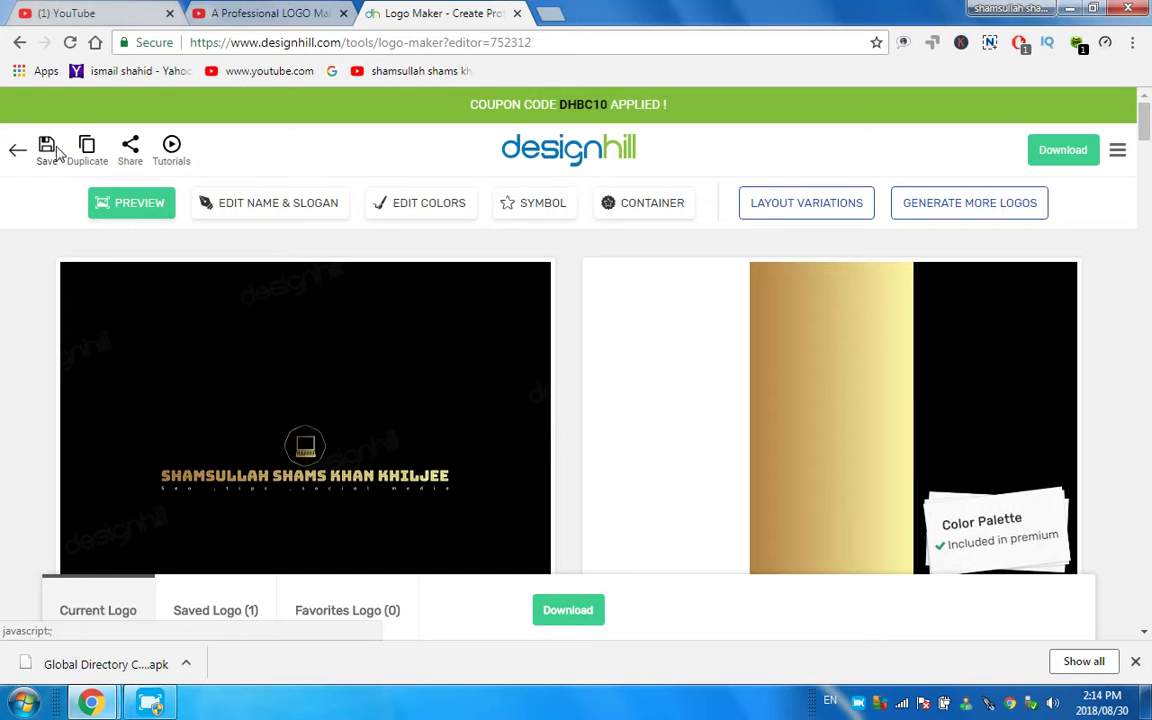
left_click(47, 152)
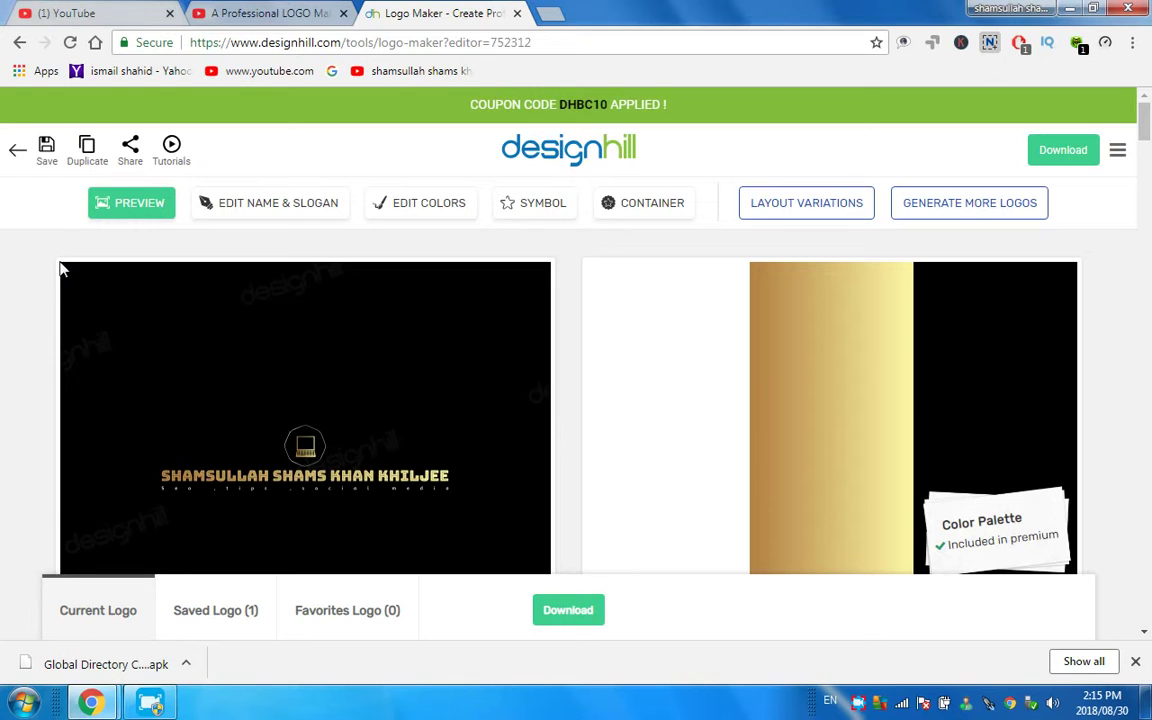
left_click(989, 43)
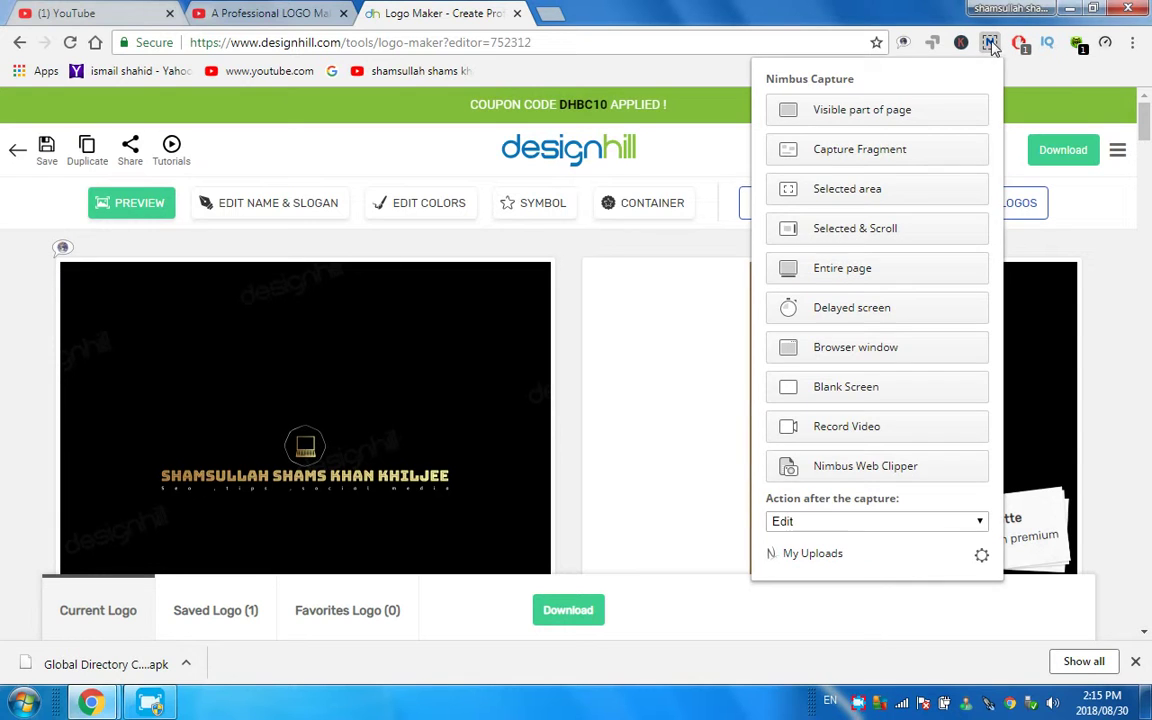
Mark a 543 x 347 region over the black gold-laptop logo preview and confirm the capture.
left_click(841, 196)
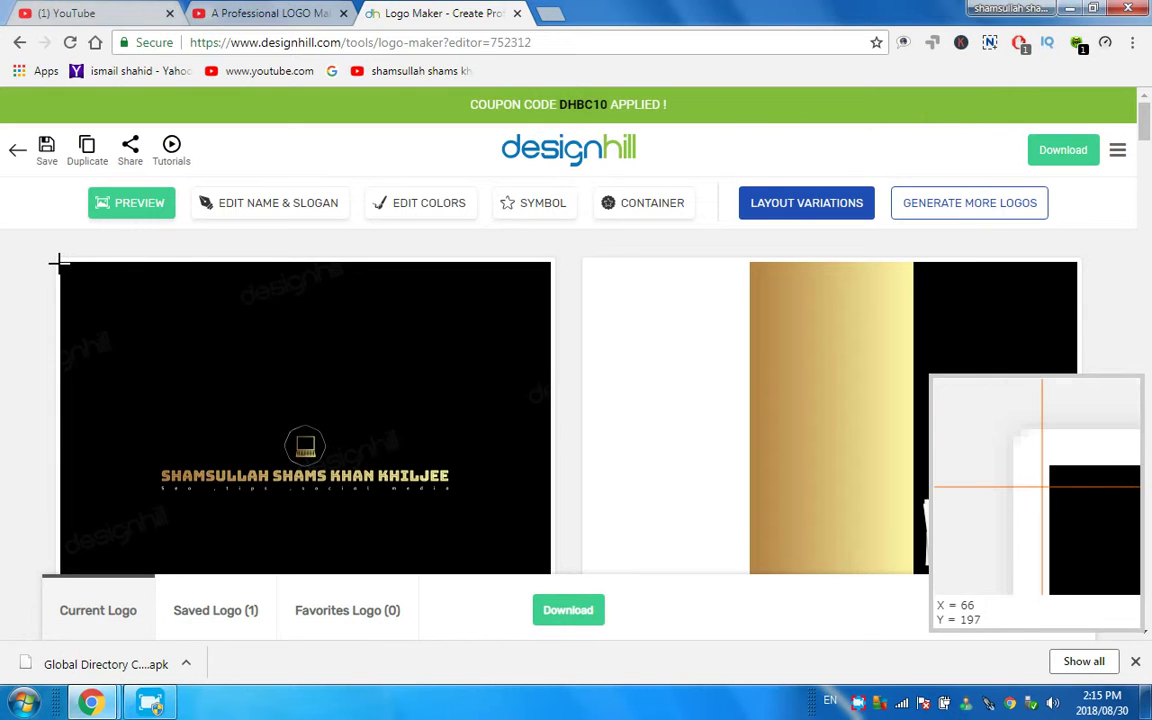
mouse_move(59, 262)
left_mouse_down()
mouse_move(363, 478)
mouse_move(557, 567)
mouse_move(550, 576)
left_mouse_up()
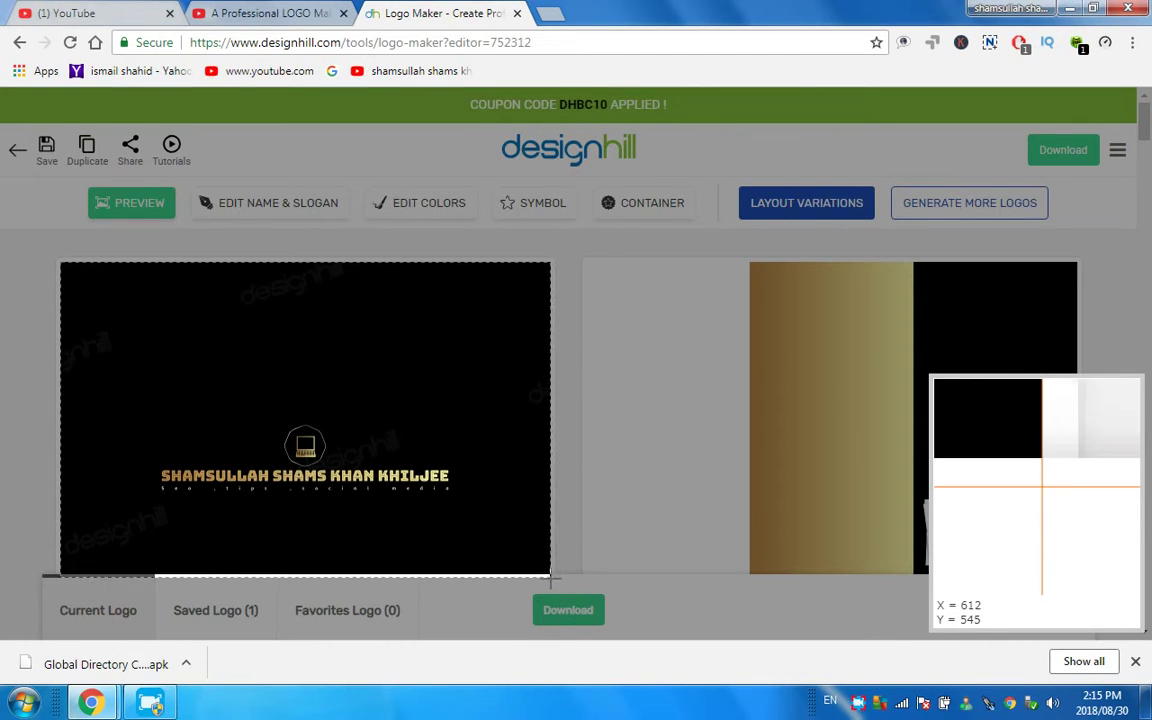
left_click_drag(551, 575, 549, 574)
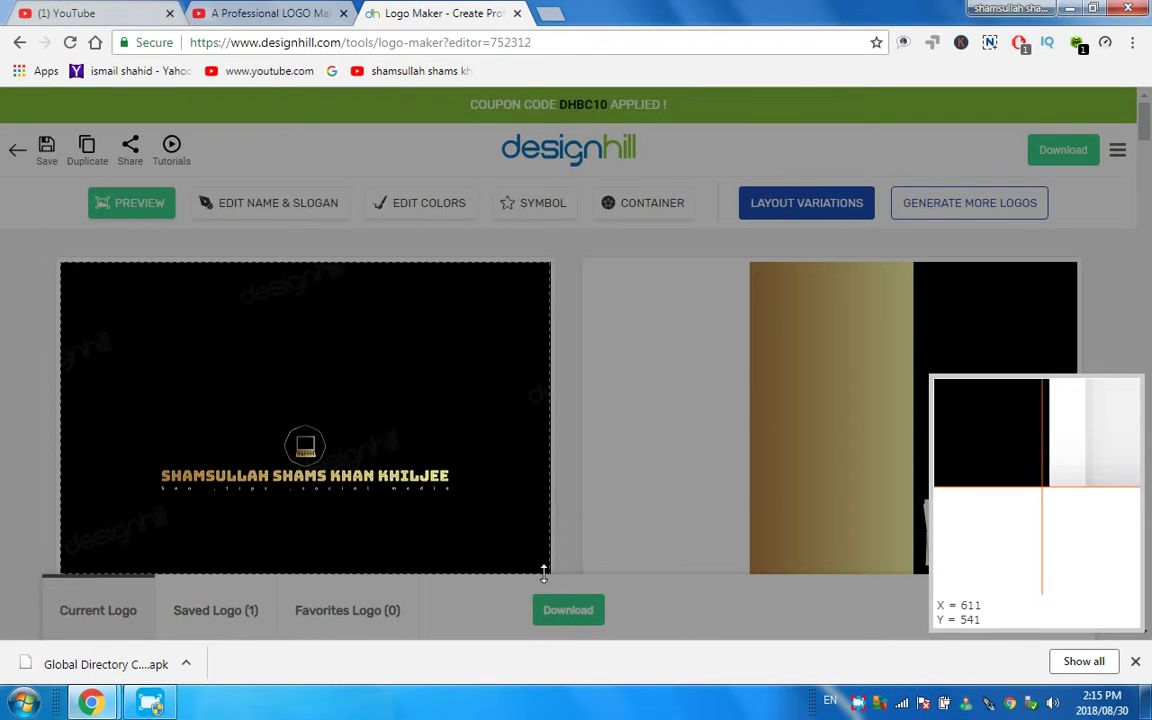
left_click_drag(549, 574, 549, 574)
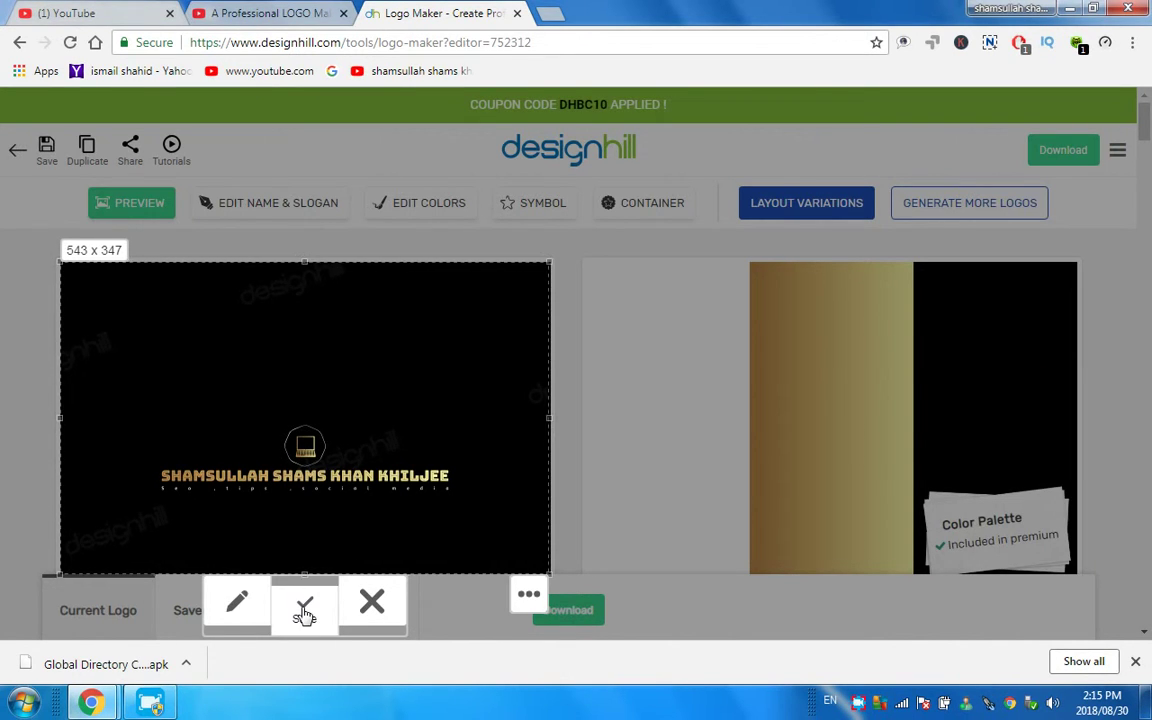
left_click(305, 605)
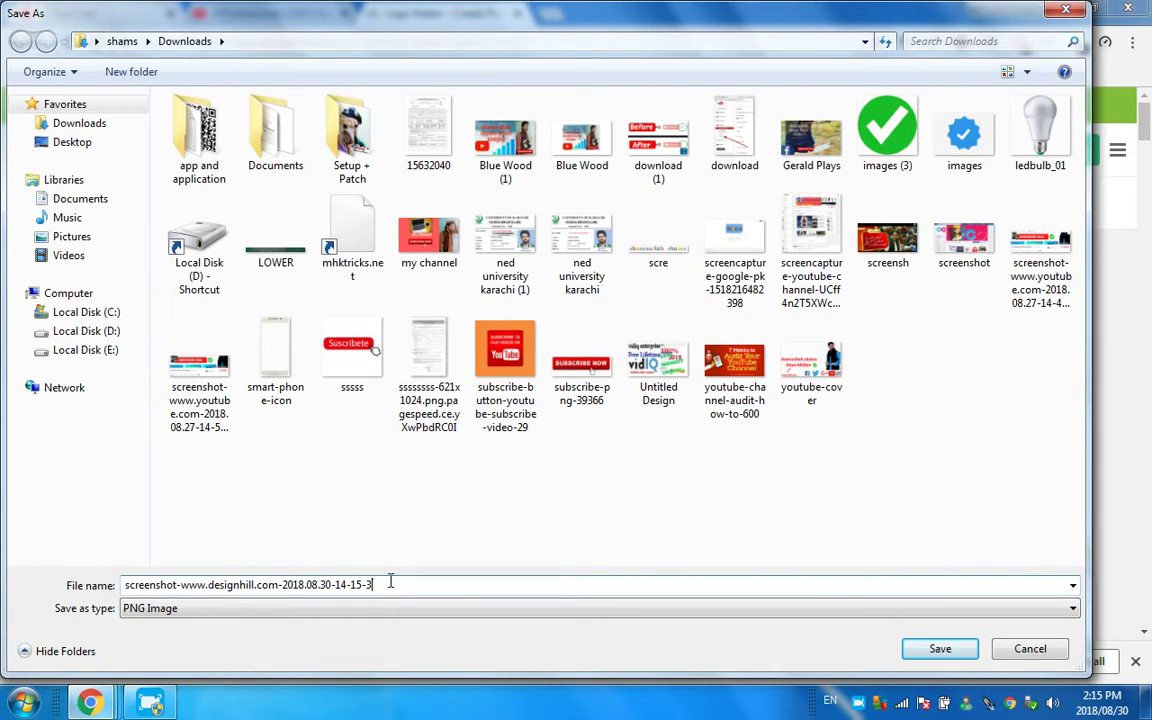
Replace the suggested file name with 'my channel logo' and save it as PNG.
key("BackSpace")
key("BackSpace")
key("BackSpace")
key("BackSpace")
key("BackSpace")
key("BackSpace")
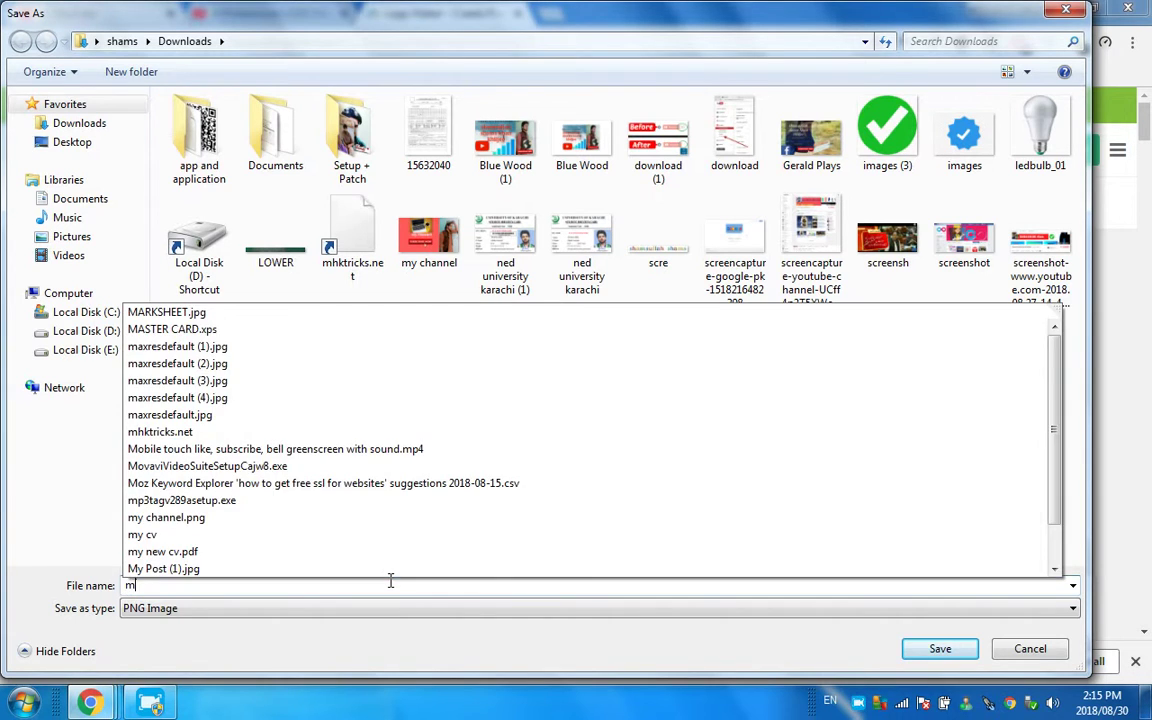
type("y chann")
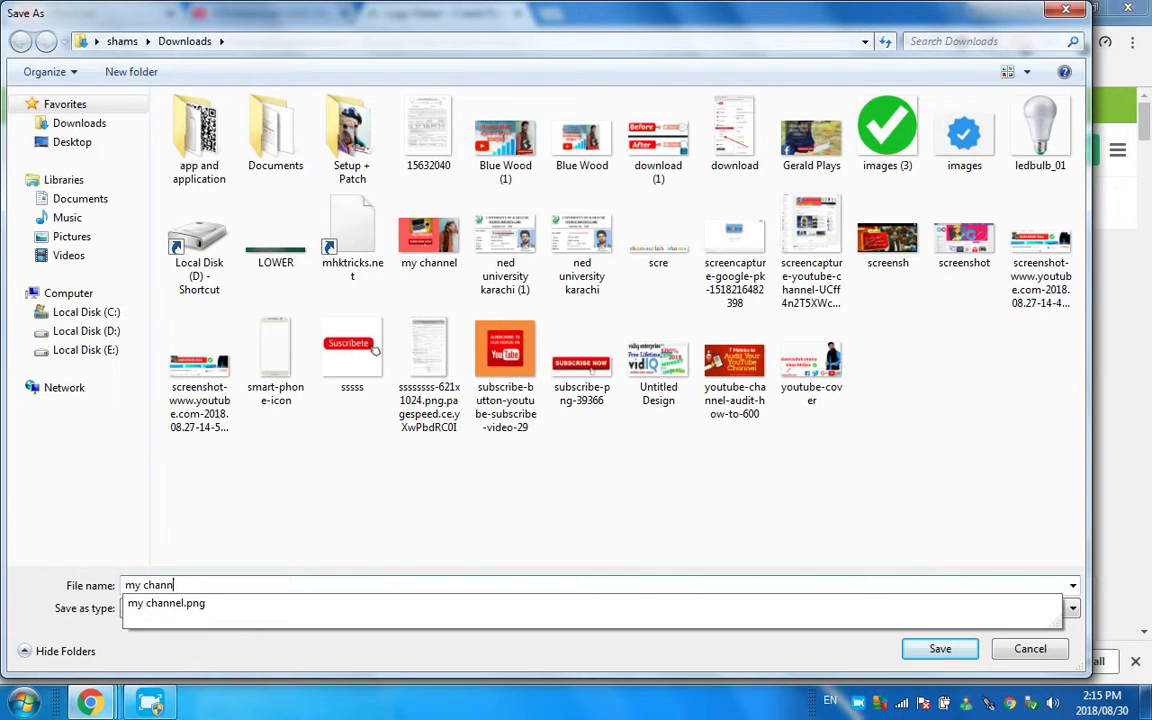
type("el logo")
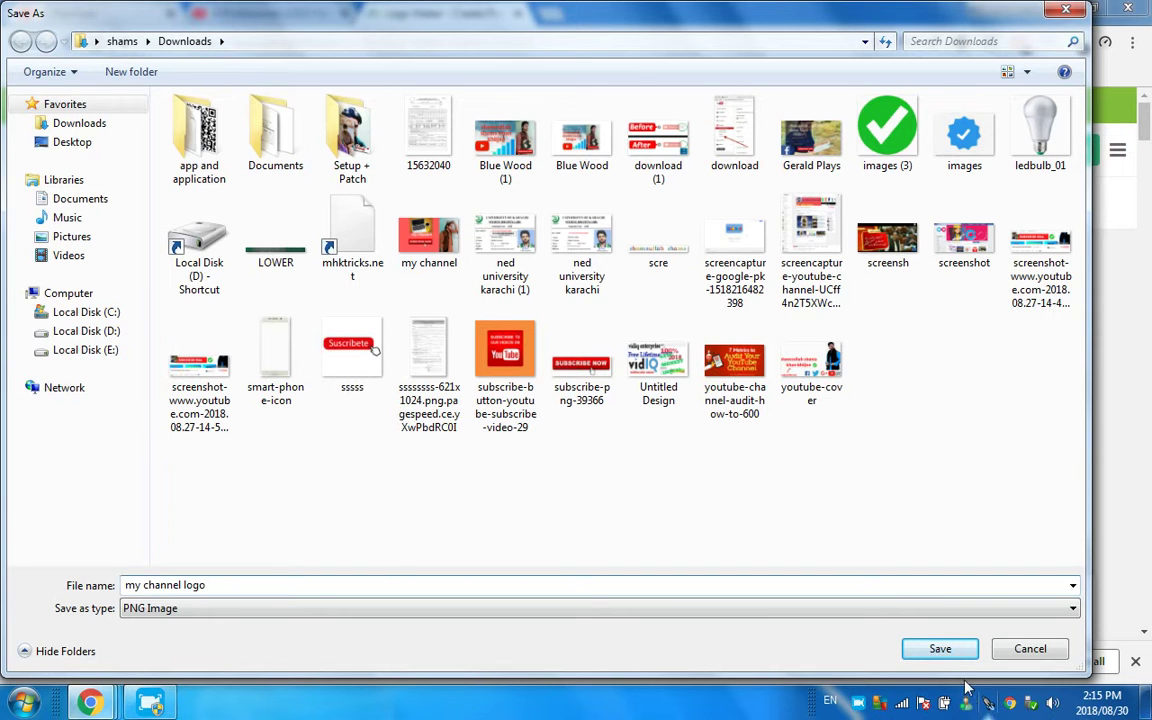
left_click(940, 650)
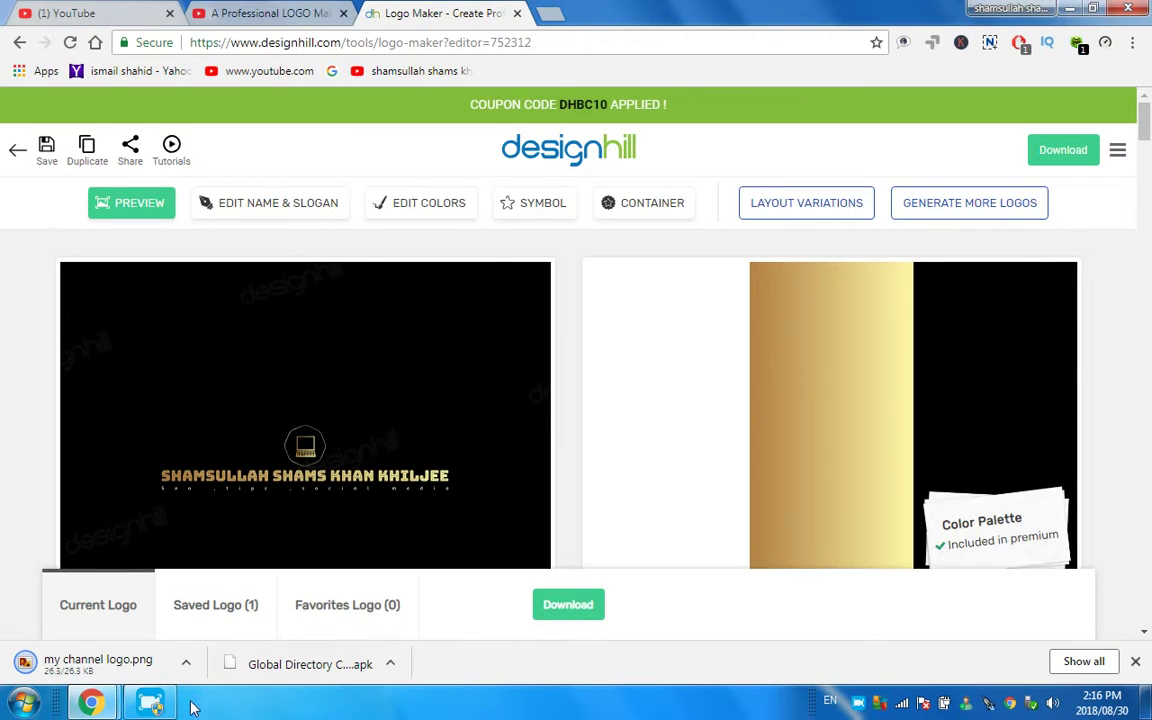
left_click(186, 665)
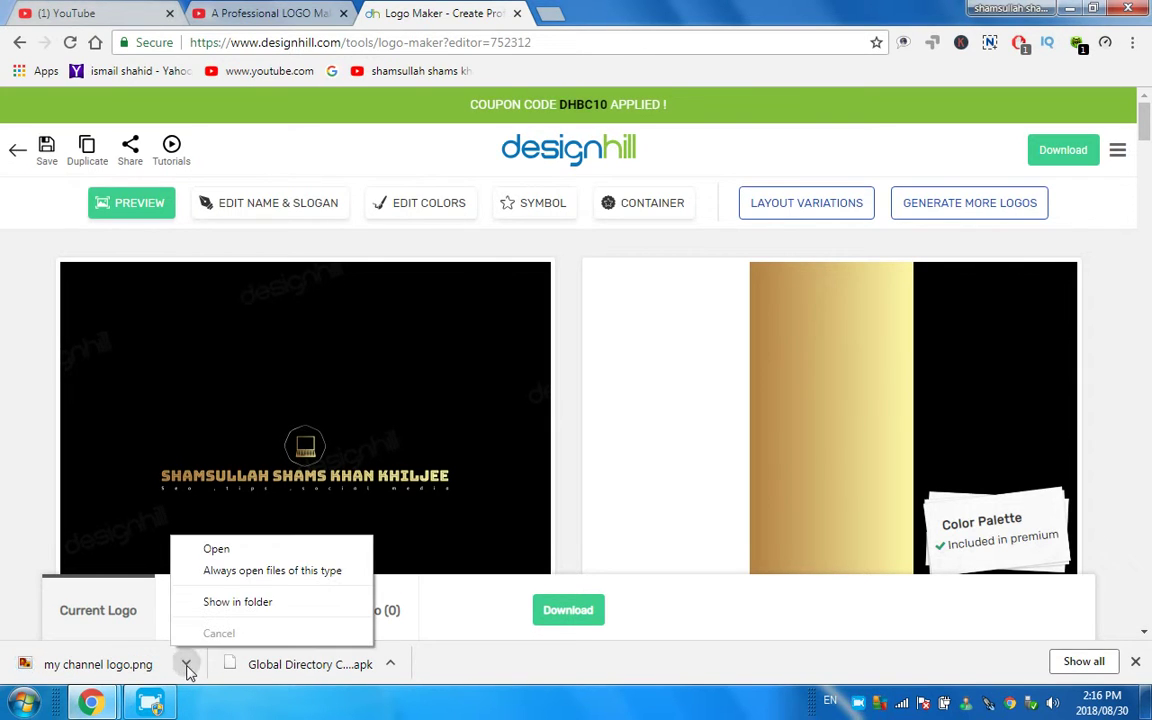
left_click(218, 552)
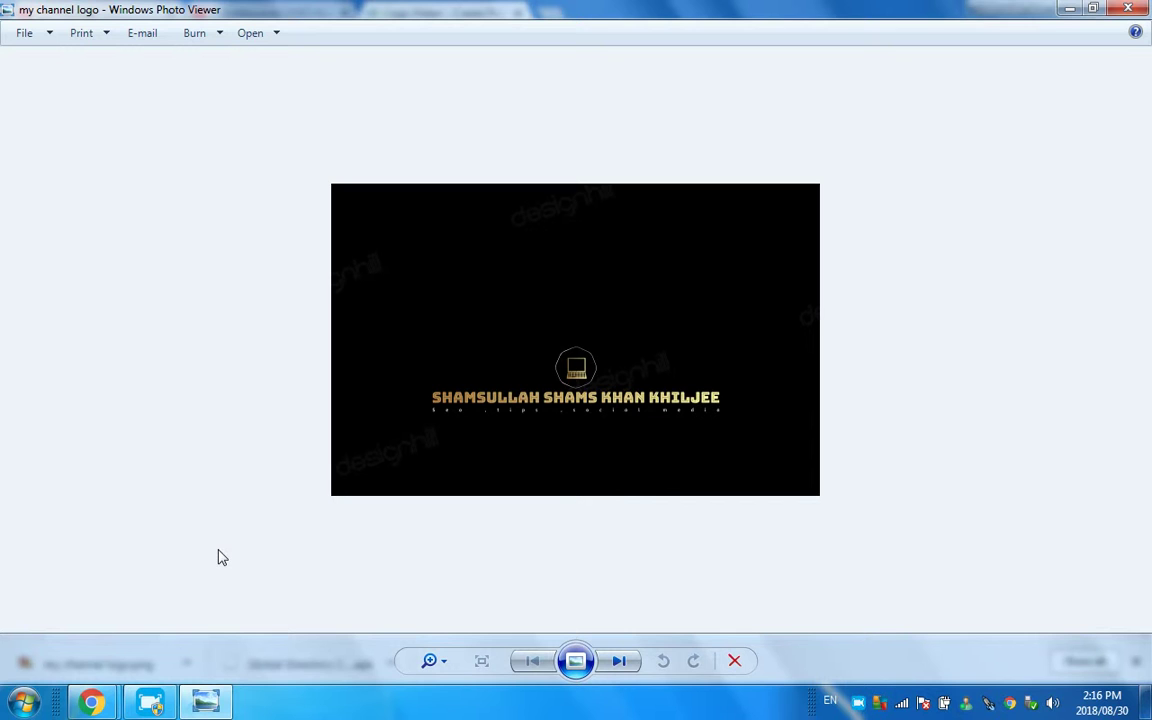
scroll(590, 355, "up", 2)
scroll(607, 365, "up", 2)
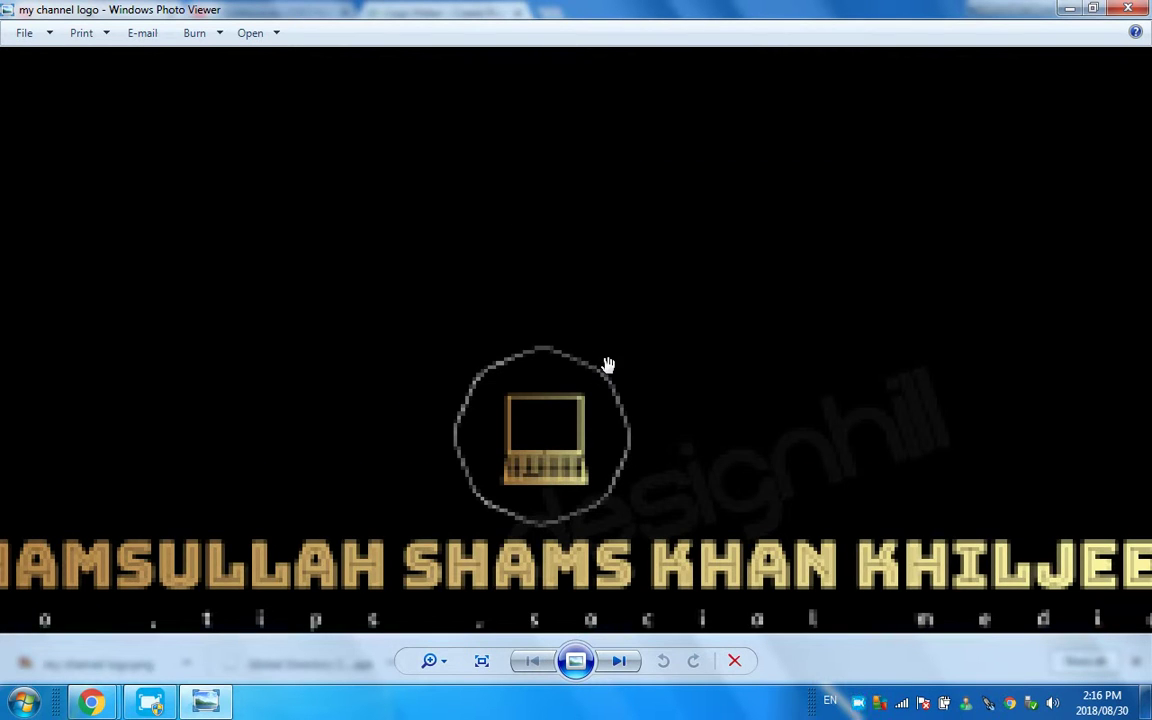
scroll(663, 430, "down", 1)
scroll(663, 429, "down", 1)
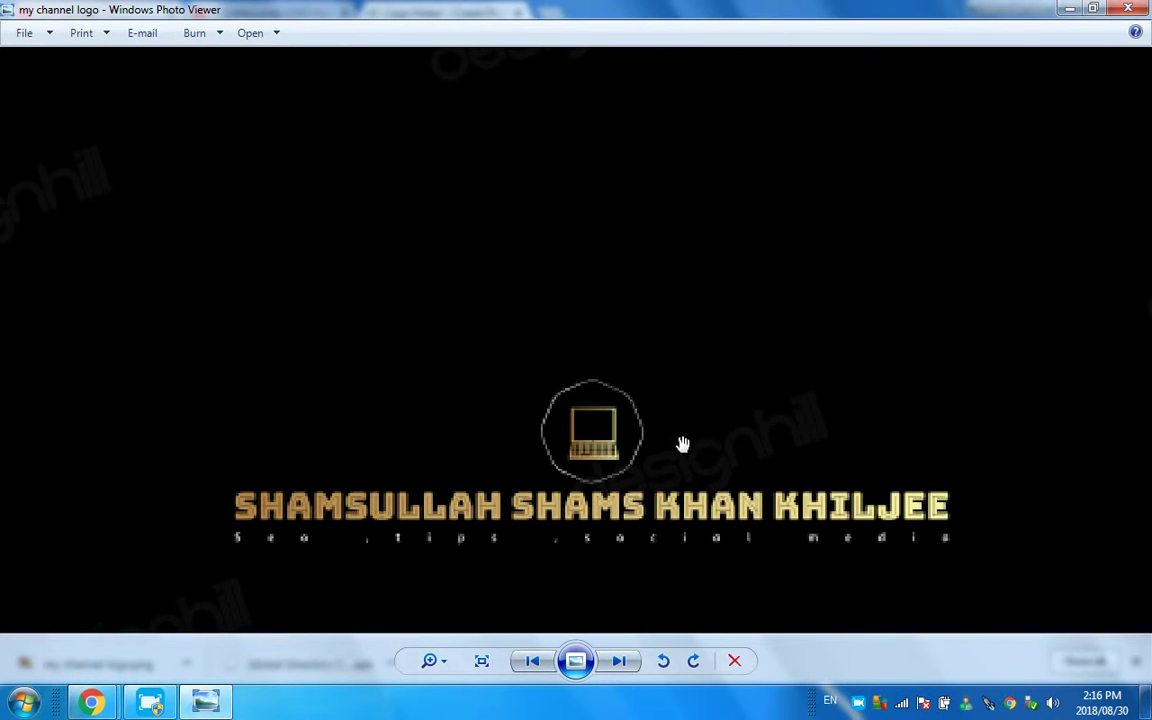
left_click_drag(694, 468, 621, 351)
scroll(540, 455, "down", 1)
scroll(610, 455, "down", 1)
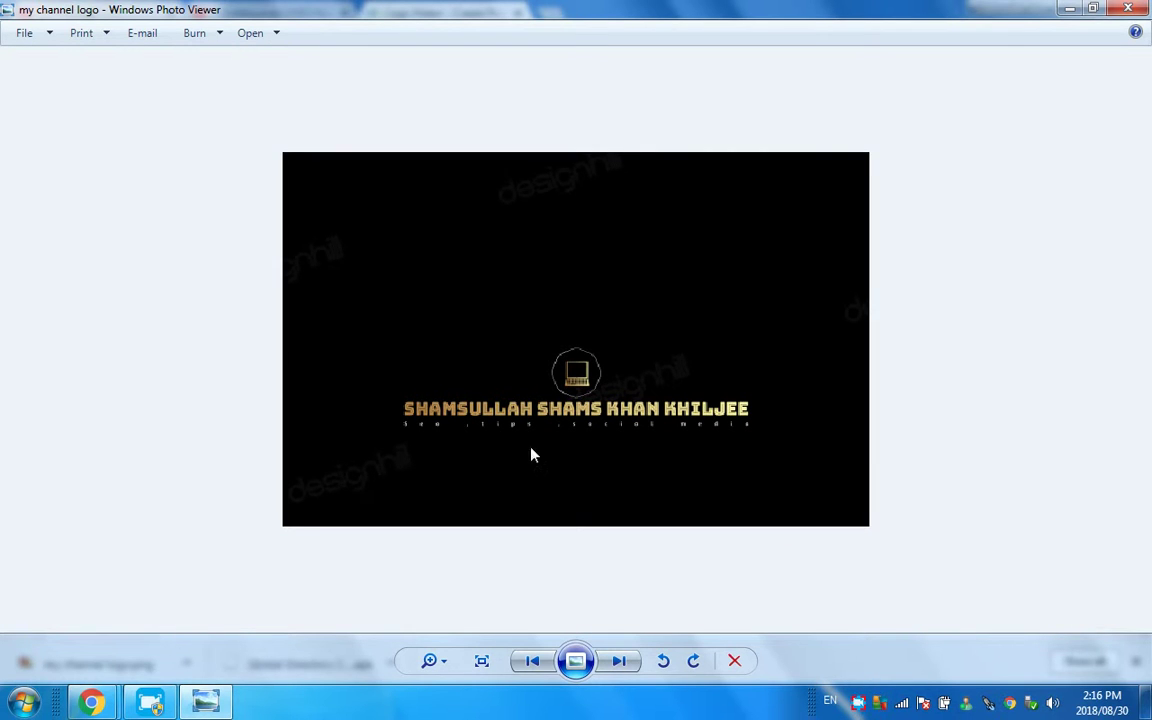
scroll(646, 432, "down", 1)
scroll(646, 432, "up", 1)
scroll(646, 432, "up", 3)
scroll(646, 432, "down", 4)
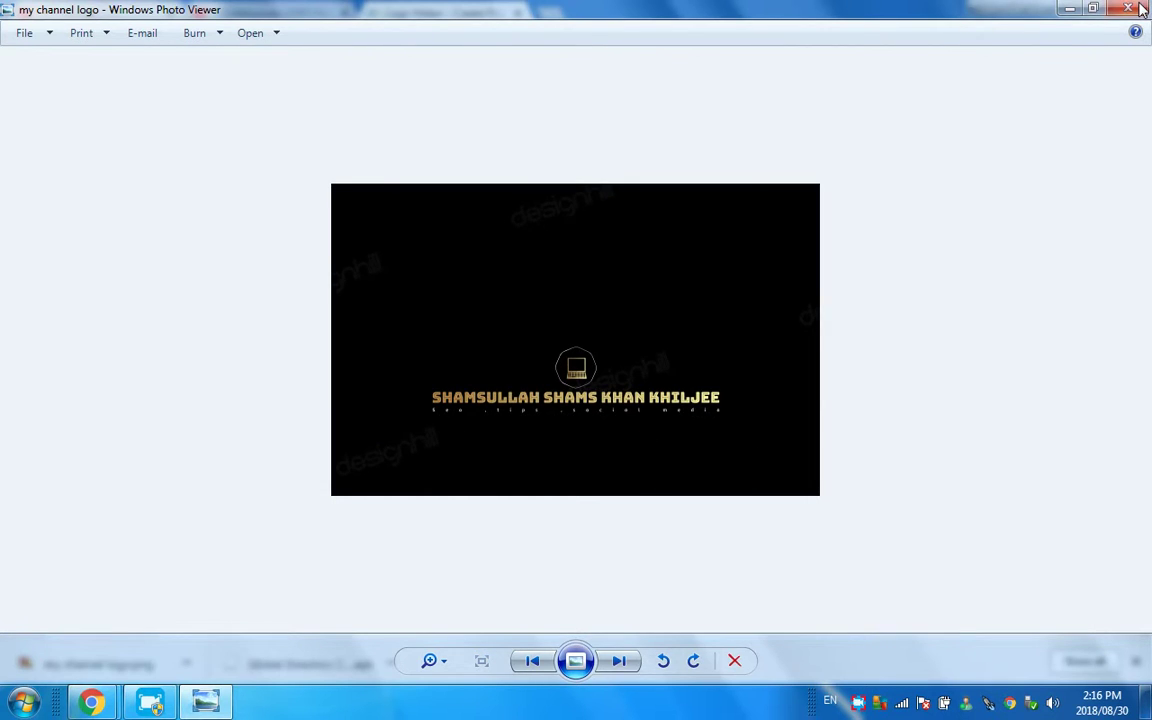
key("alt+F4")
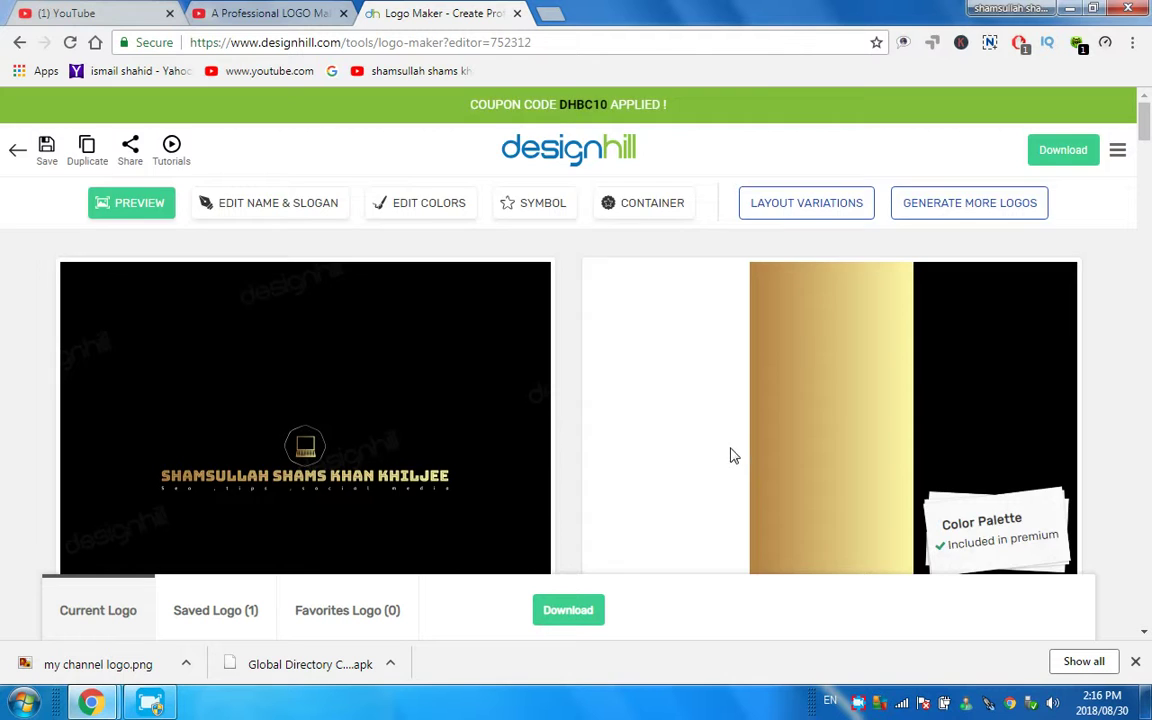
Under Edit Colors, tag the laptop symbol, background and company name elements.
scroll(730, 455, "down", 3)
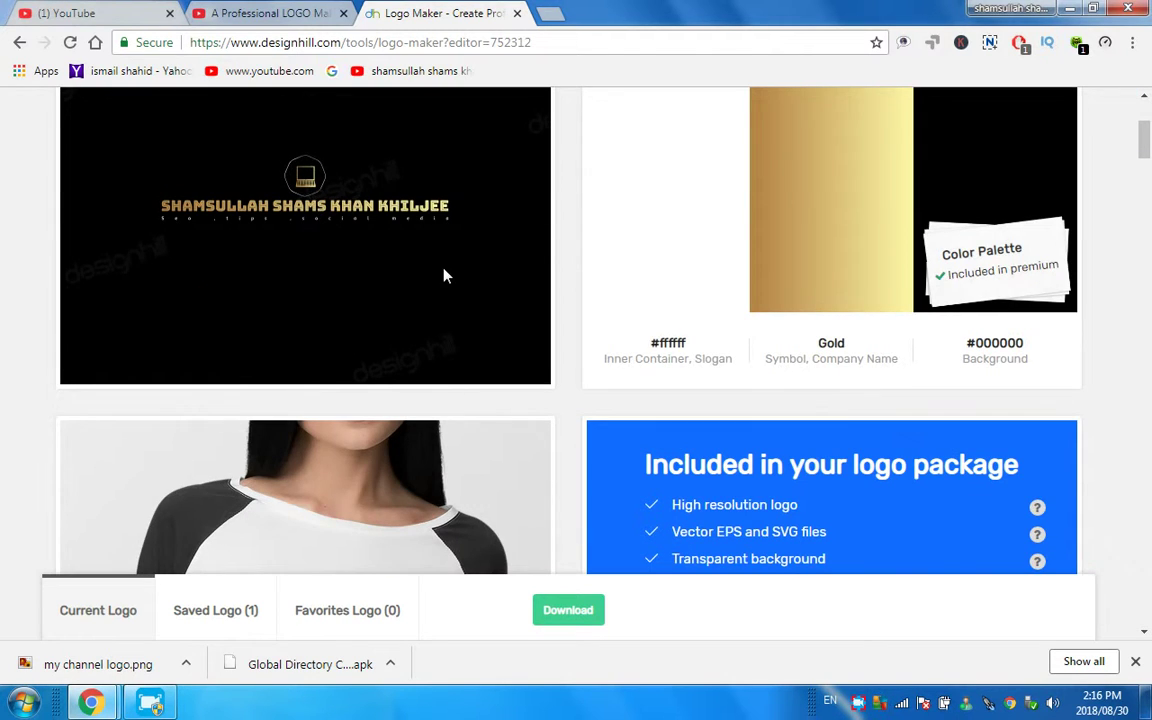
scroll(446, 276, "up", 3)
left_click(250, 206)
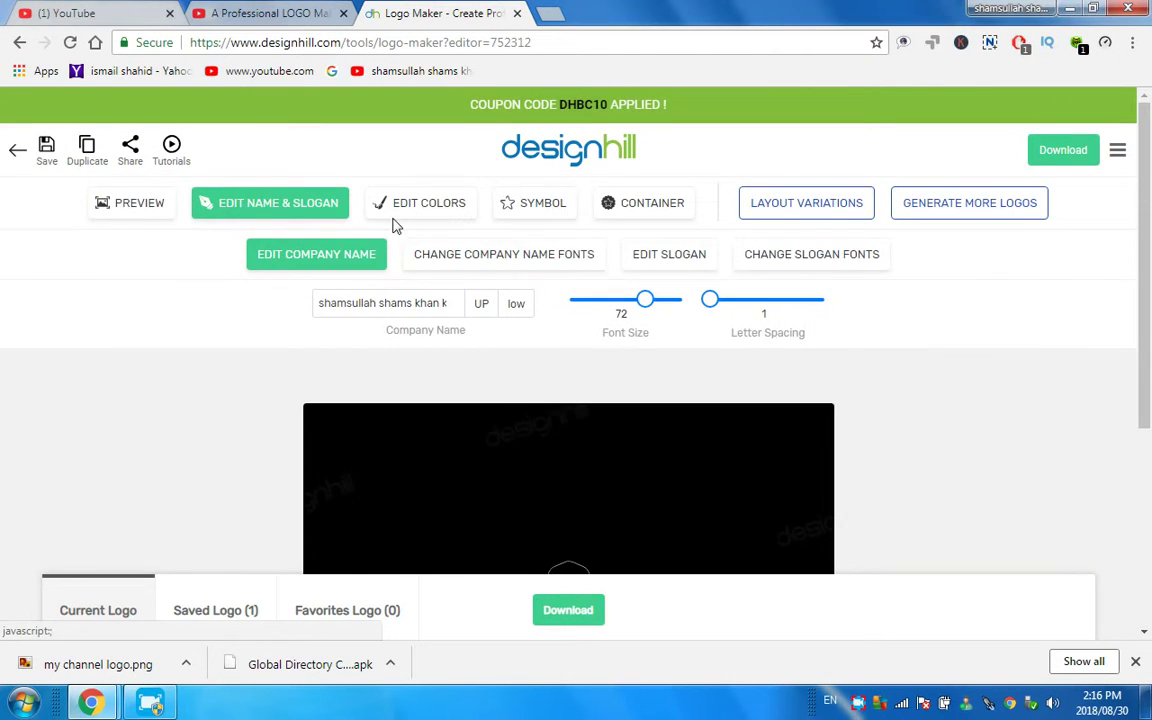
scroll(600, 411, "down", 3)
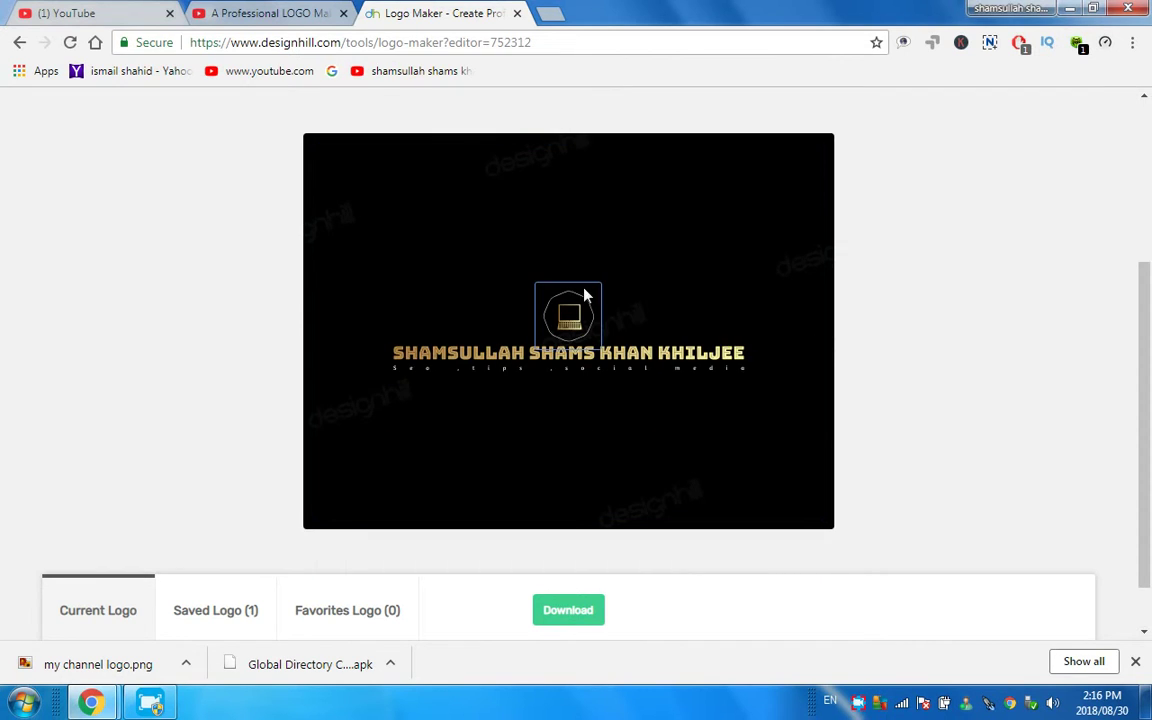
left_click(583, 303)
scroll(604, 450, "down", 2)
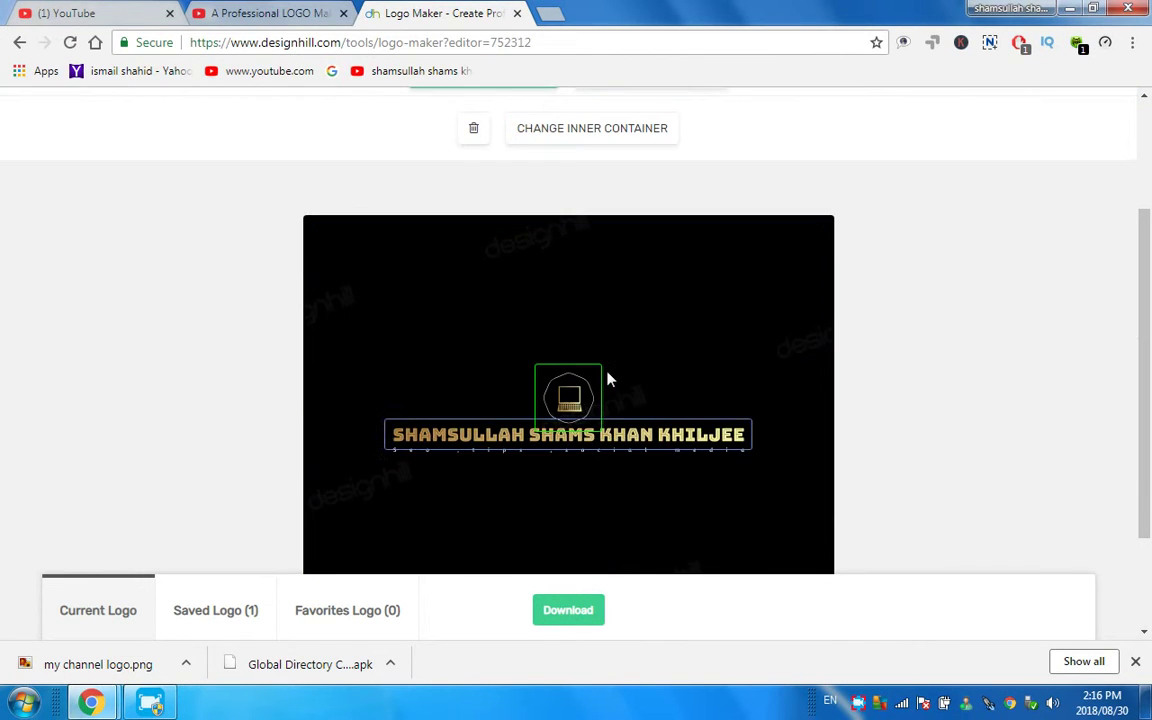
left_click(590, 383)
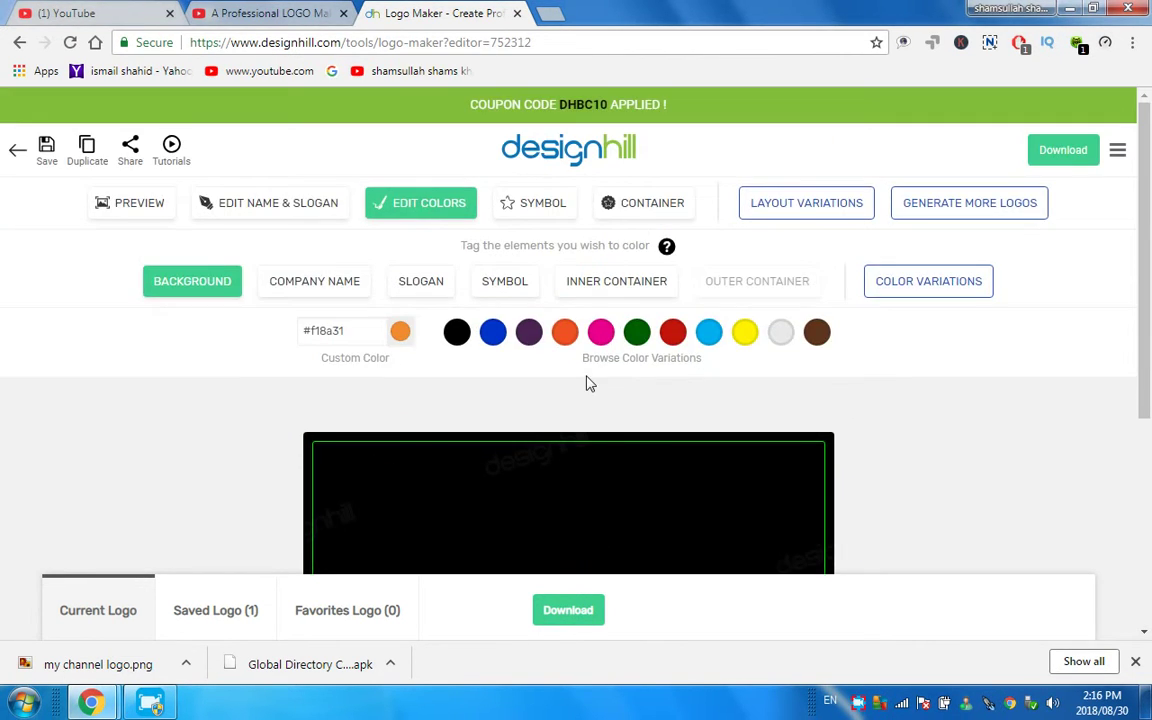
scroll(588, 425, "down", 2)
left_click(571, 471)
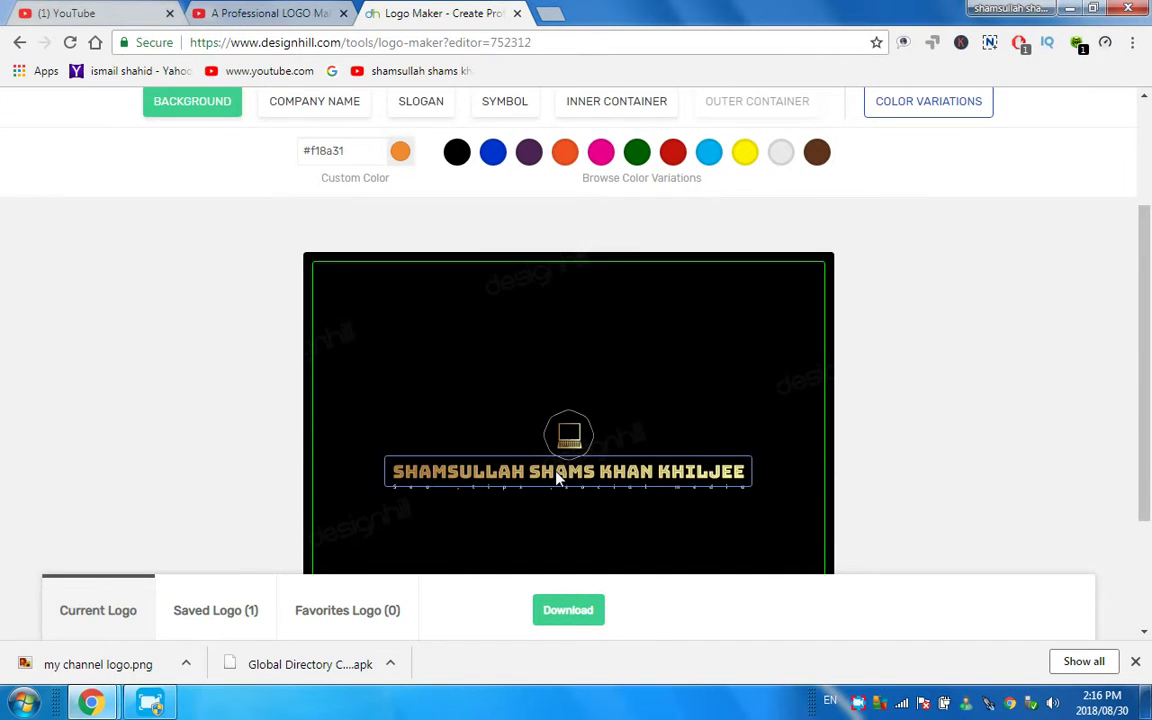
Apply the white colour variation to the company name.
scroll(598, 485, "down", 1)
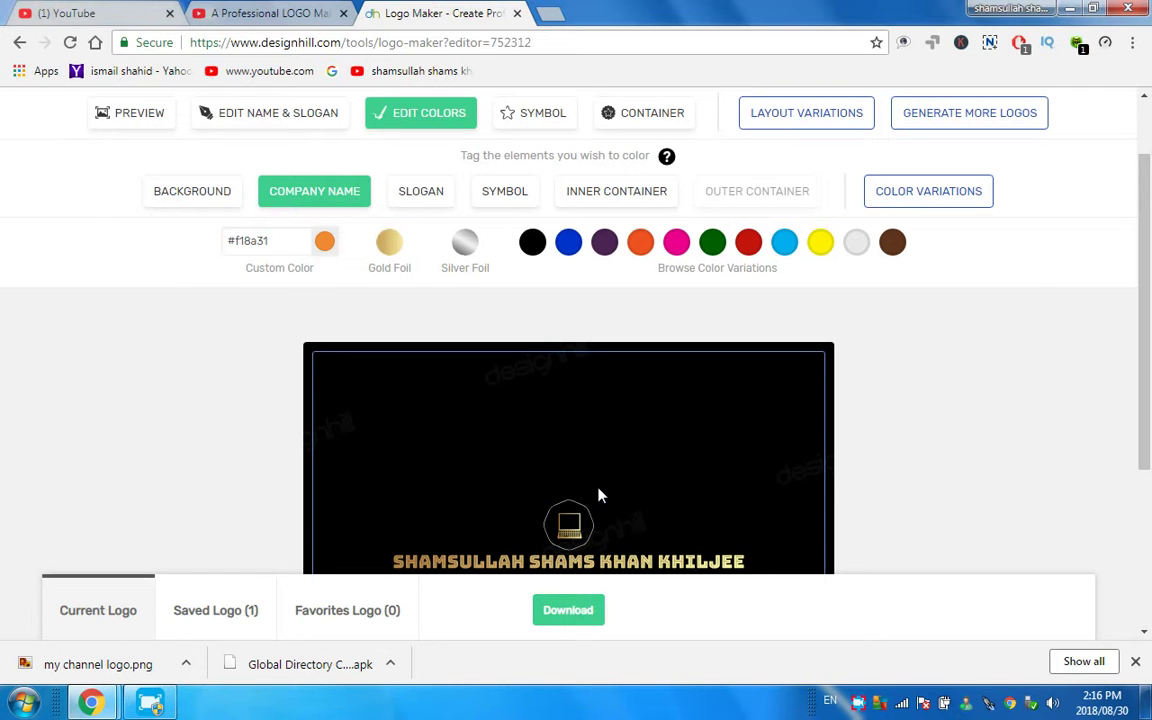
scroll(636, 484, "down", 1)
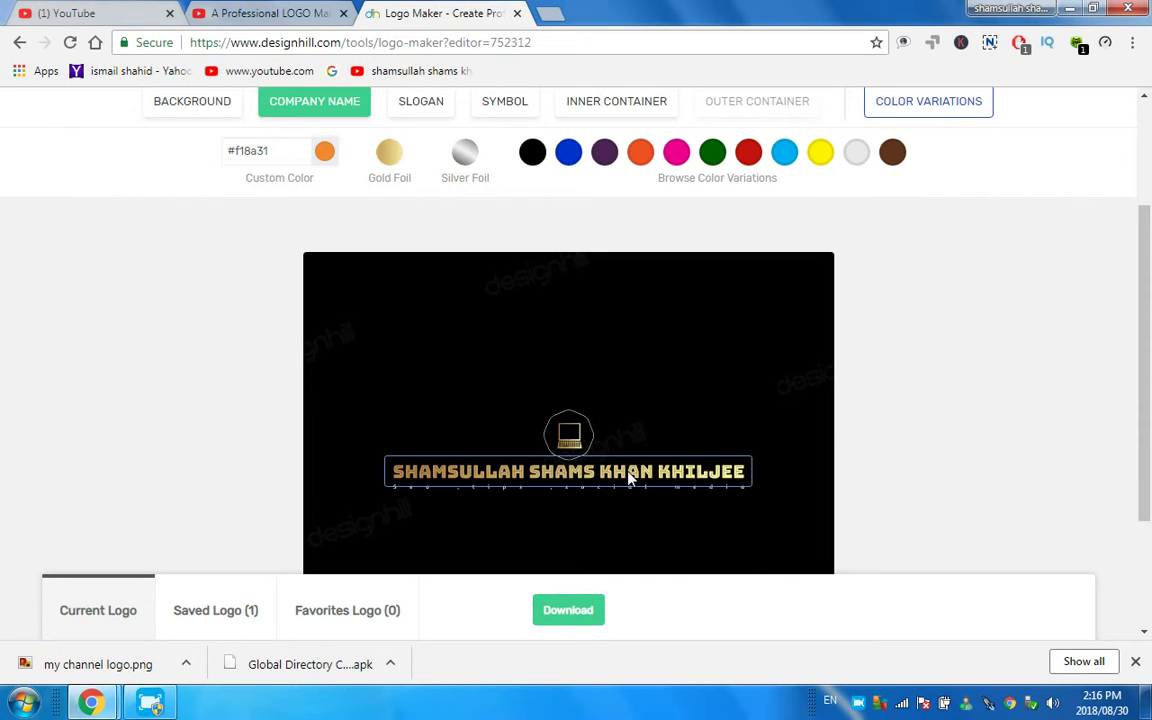
scroll(629, 479, "up", 2)
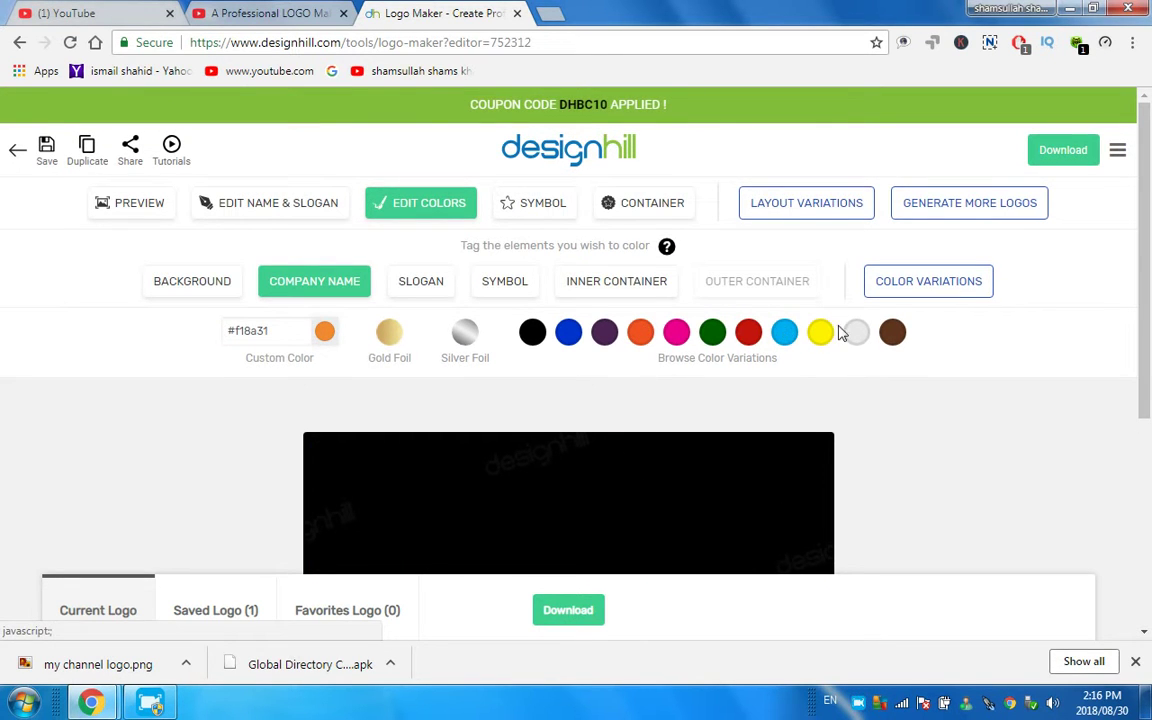
scroll(641, 521, "down", 2)
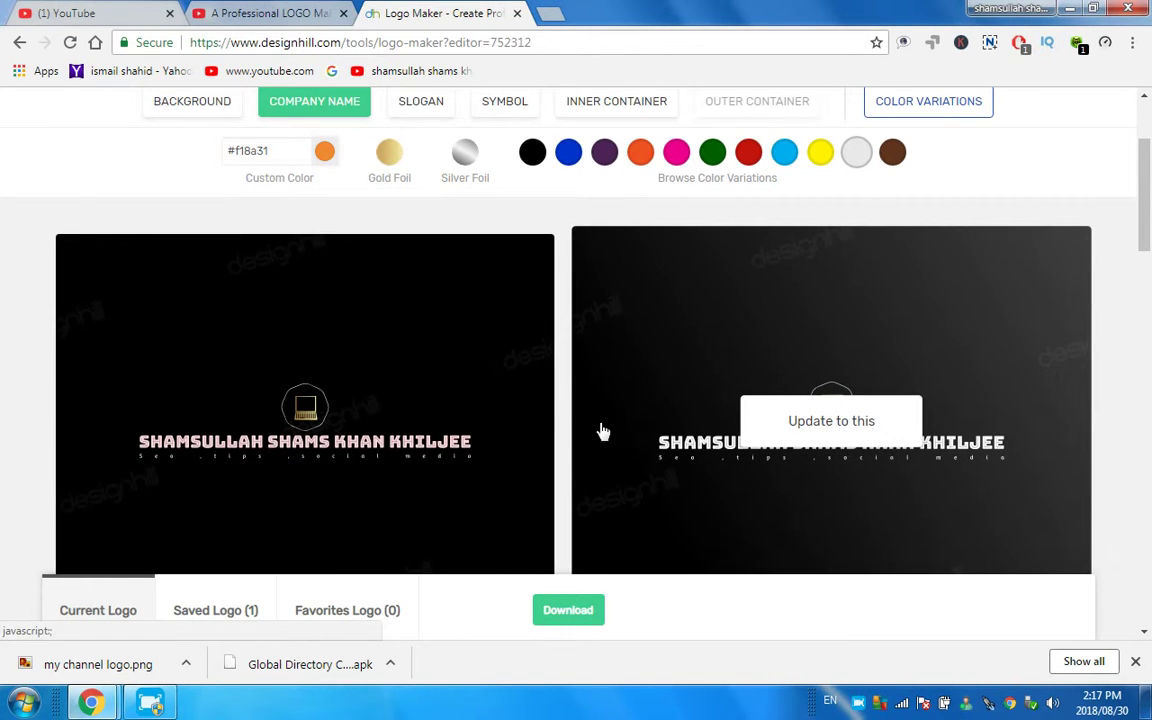
left_click(633, 233)
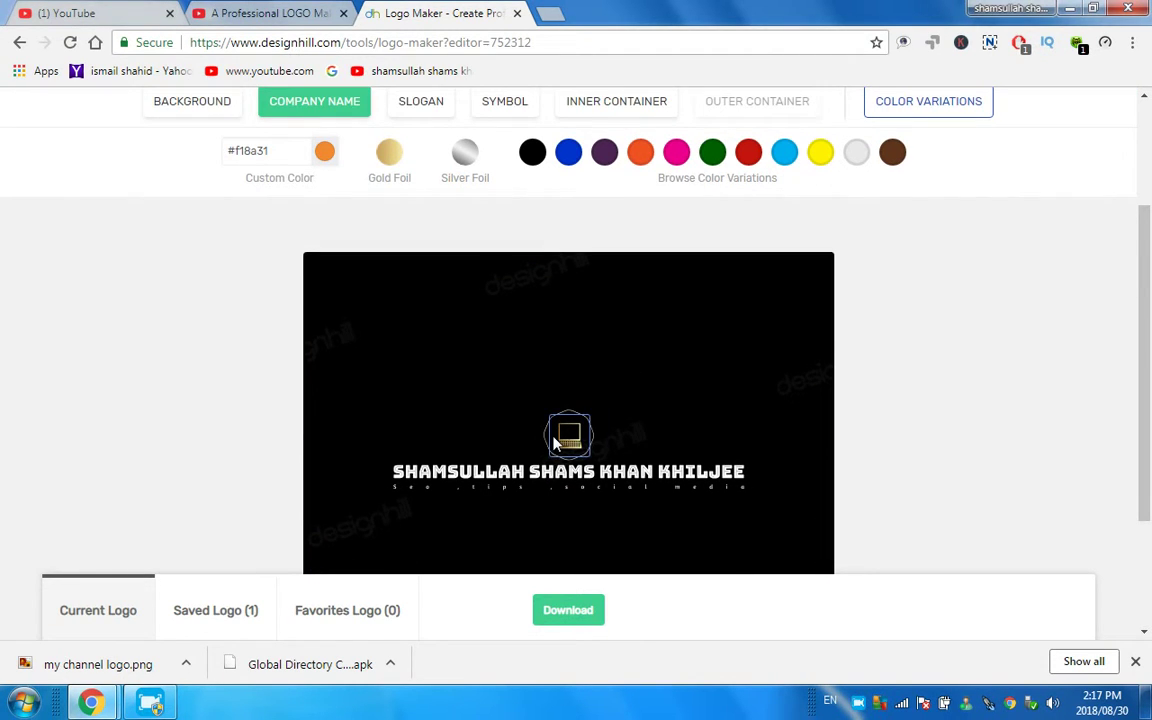
Switch the colour target to the slogan and then the background.
left_click(559, 497)
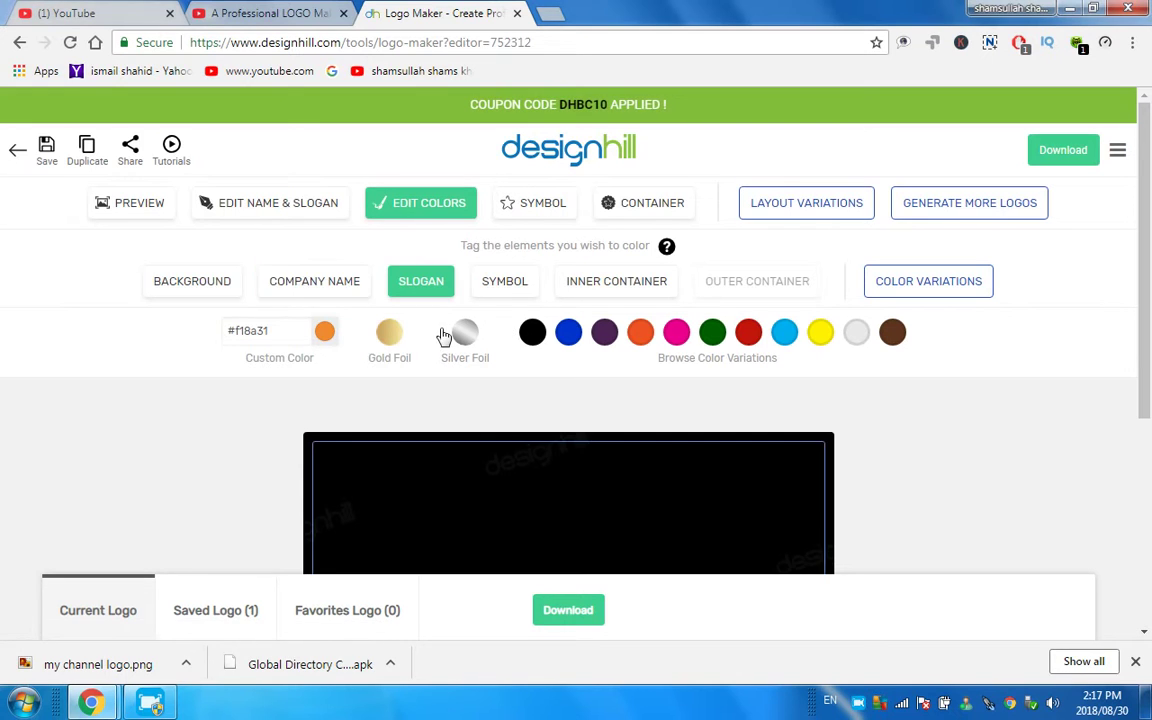
left_click(222, 284)
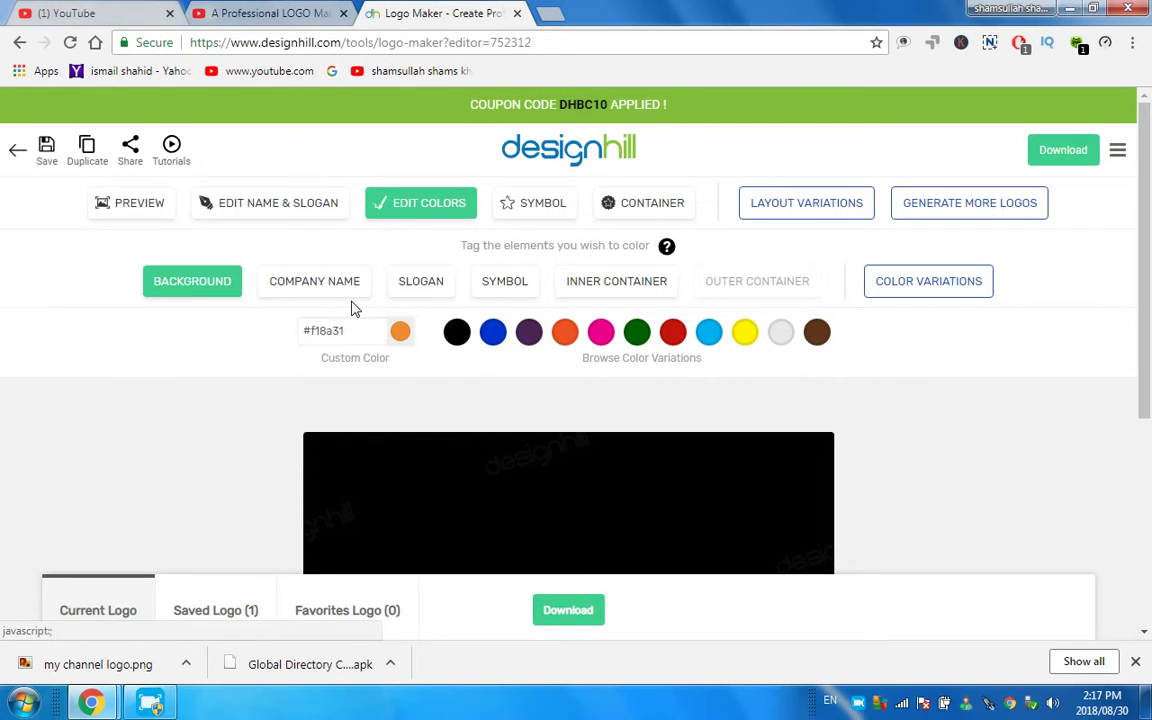
scroll(730, 430, "down", 3)
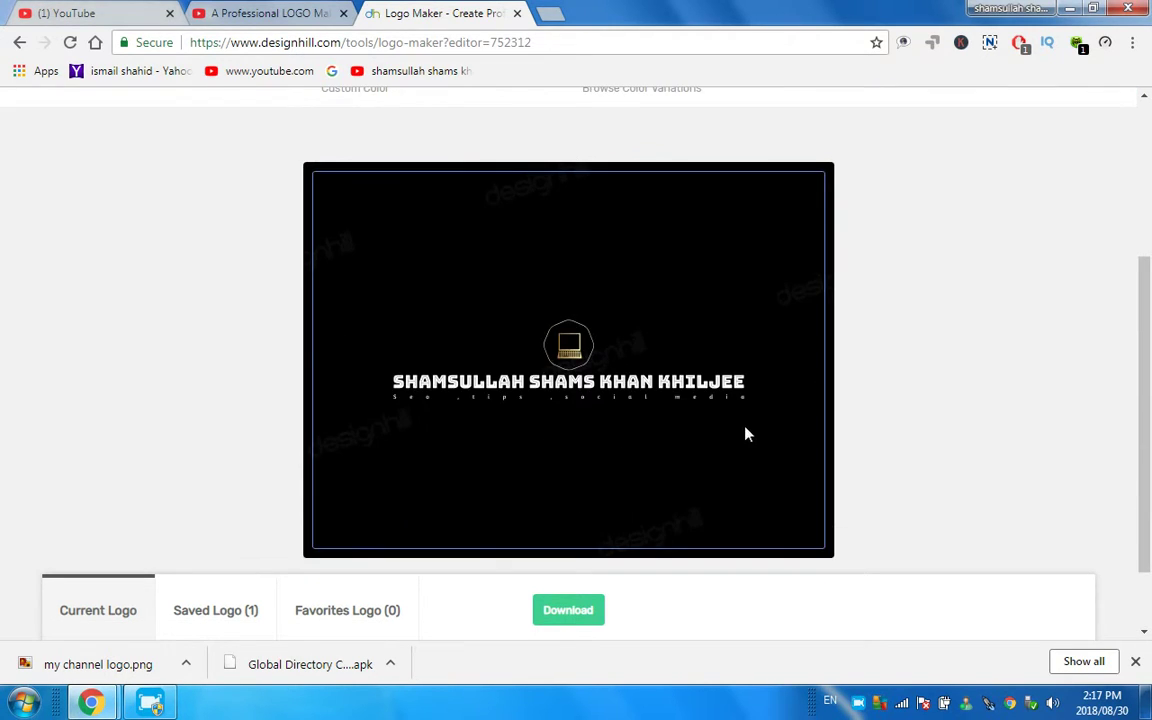
scroll(745, 434, "up", 2)
scroll(221, 195, "up", 1)
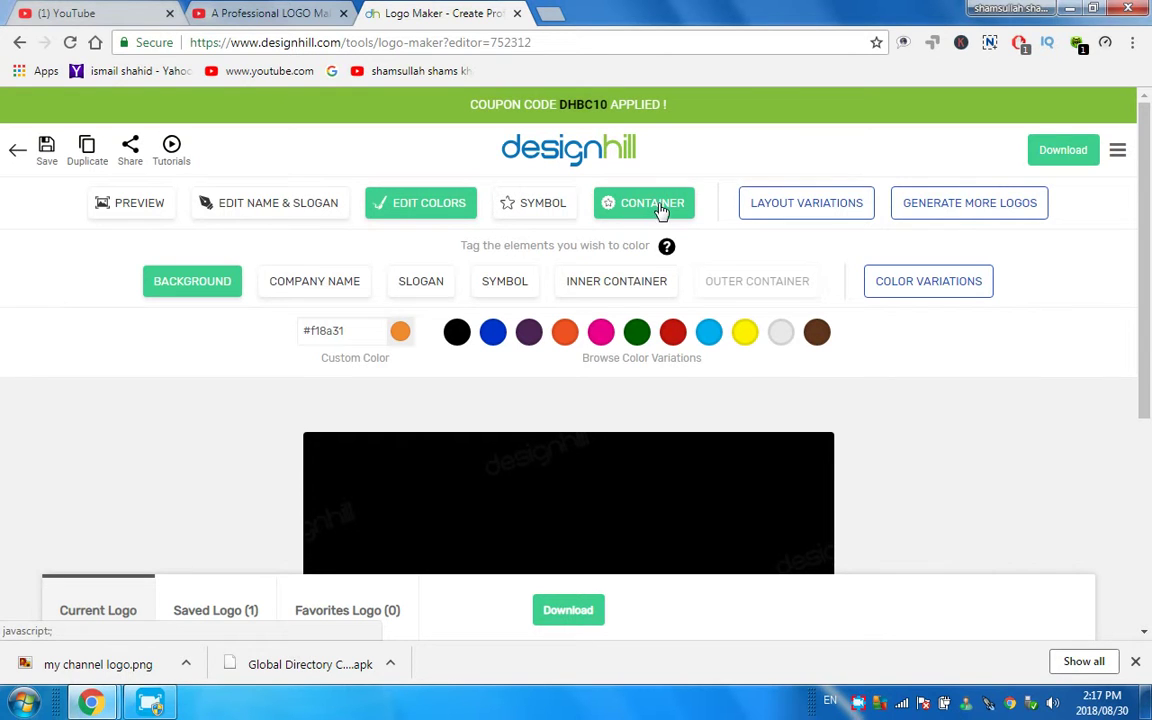
Enlarge the laptop symbol from 100 to 206.
left_click(506, 205)
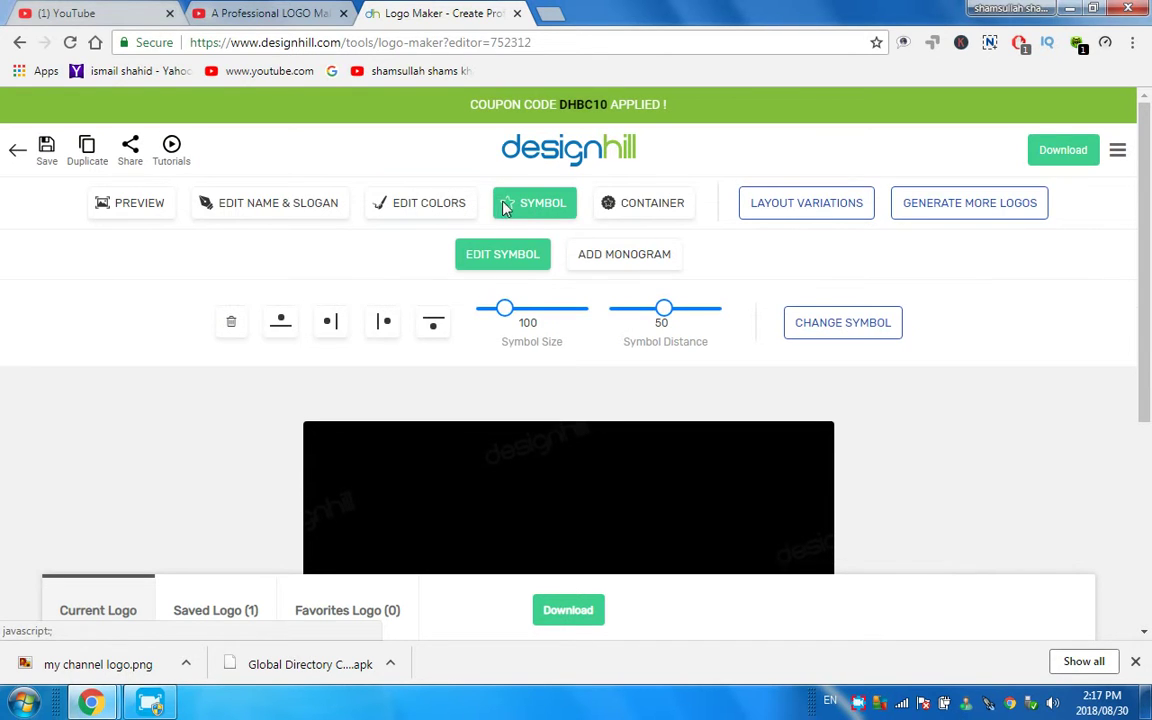
left_click_drag(503, 308, 557, 316)
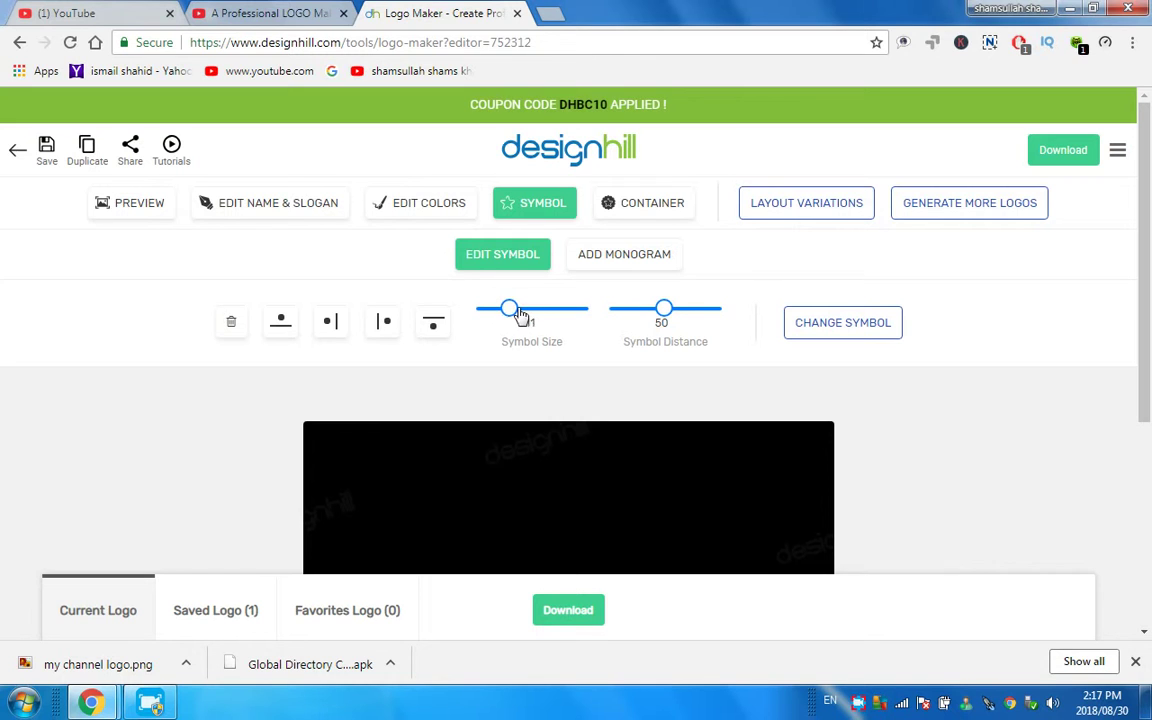
scroll(573, 490, "down", 3)
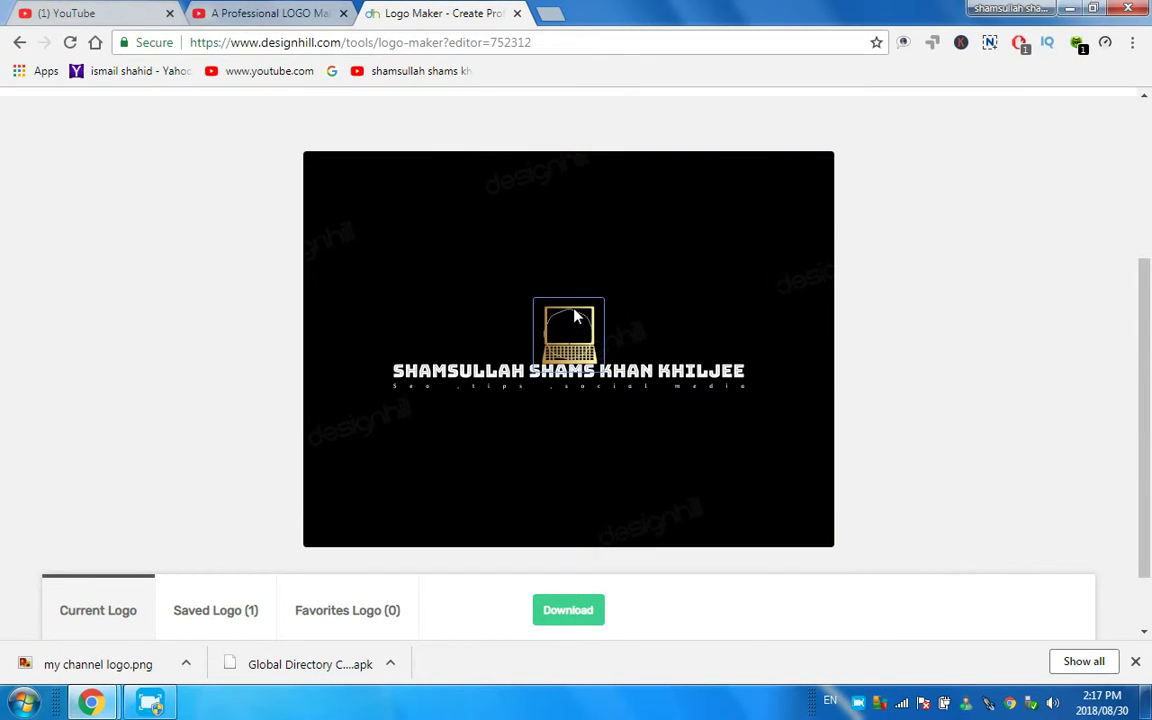
scroll(575, 317, "up", 3)
scroll(560, 476, "down", 2)
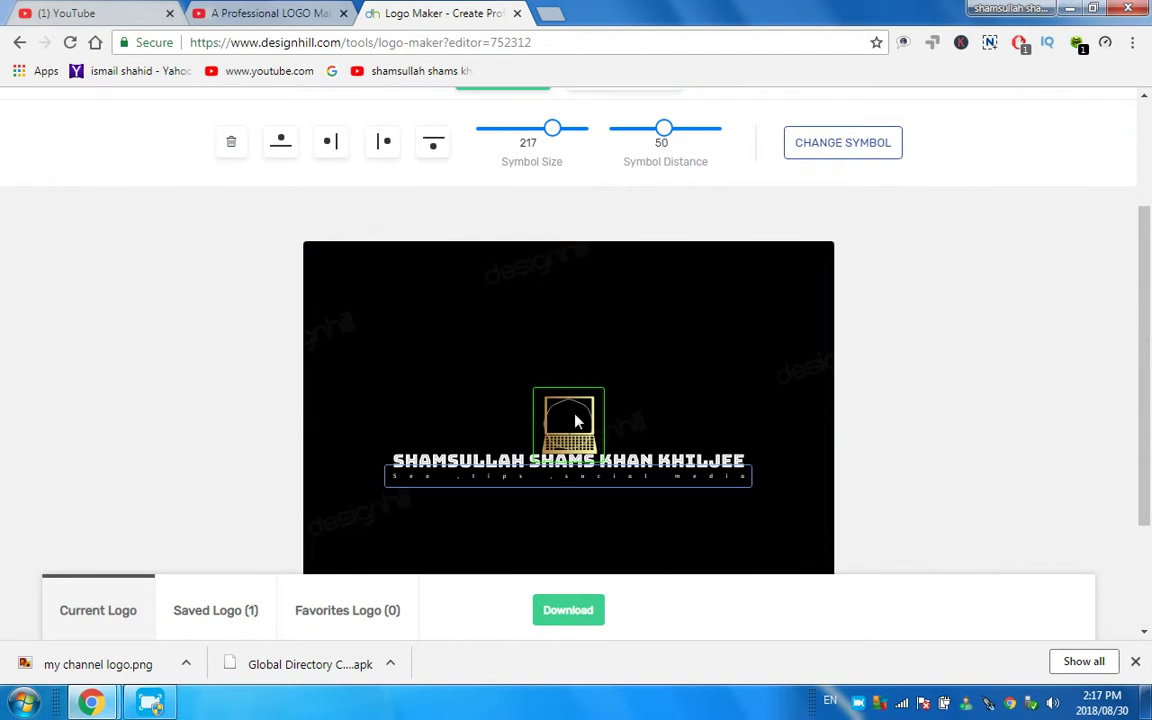
scroll(568, 398, "up", 2)
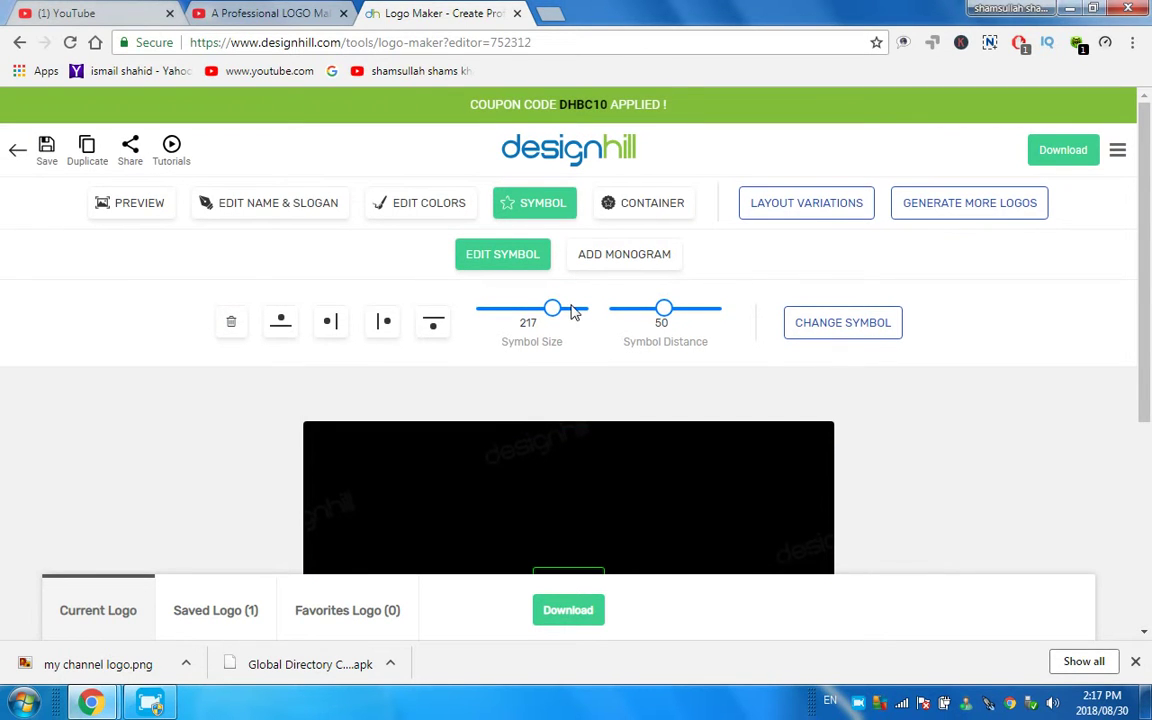
Move the laptop symbol farther from the name and enlarge the company name to 89.
left_click_drag(665, 311, 707, 311)
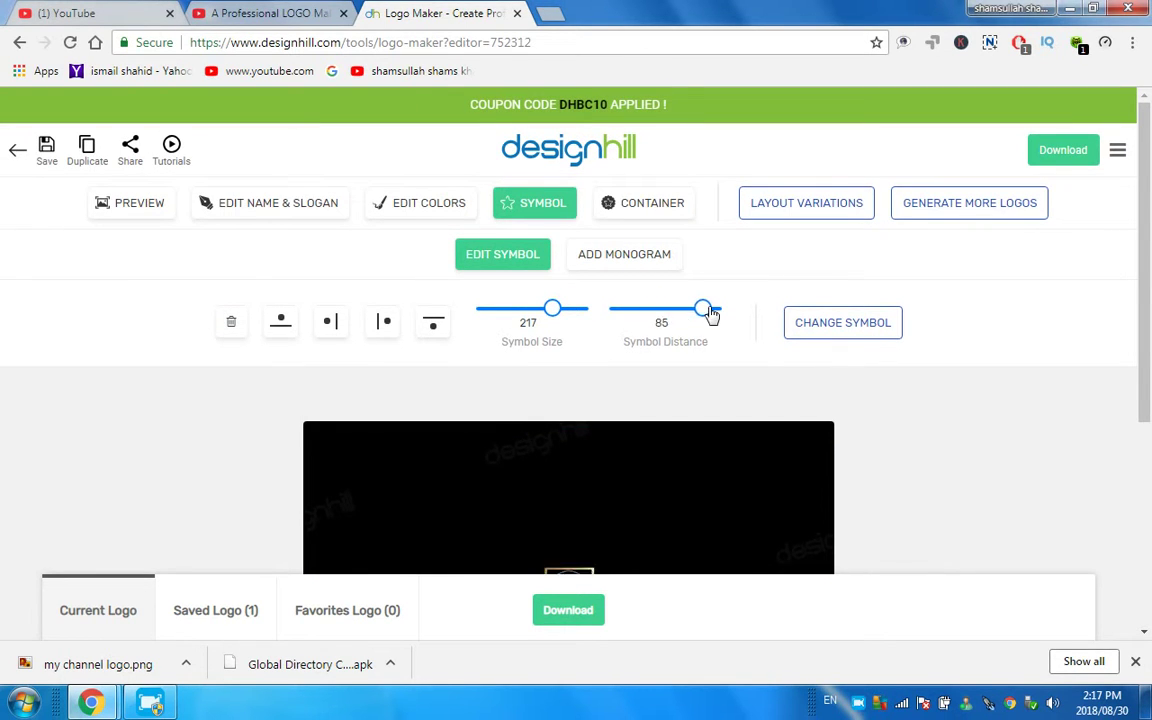
scroll(548, 472, "down", 2)
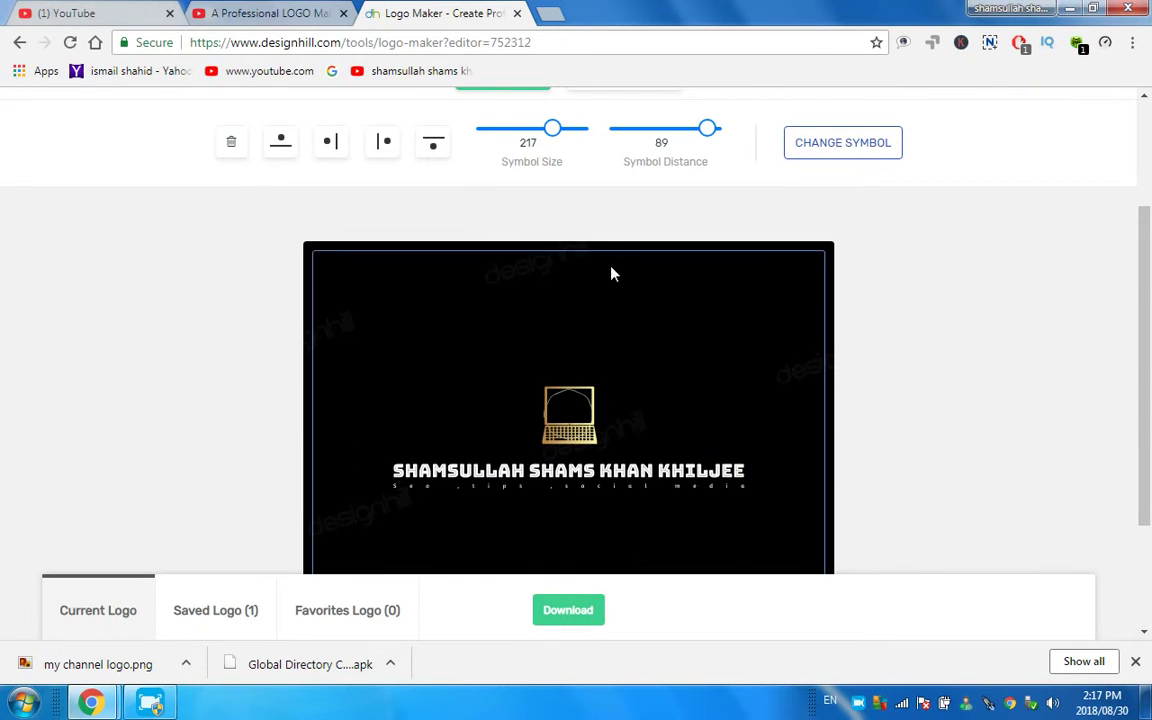
scroll(602, 390, "up", 1)
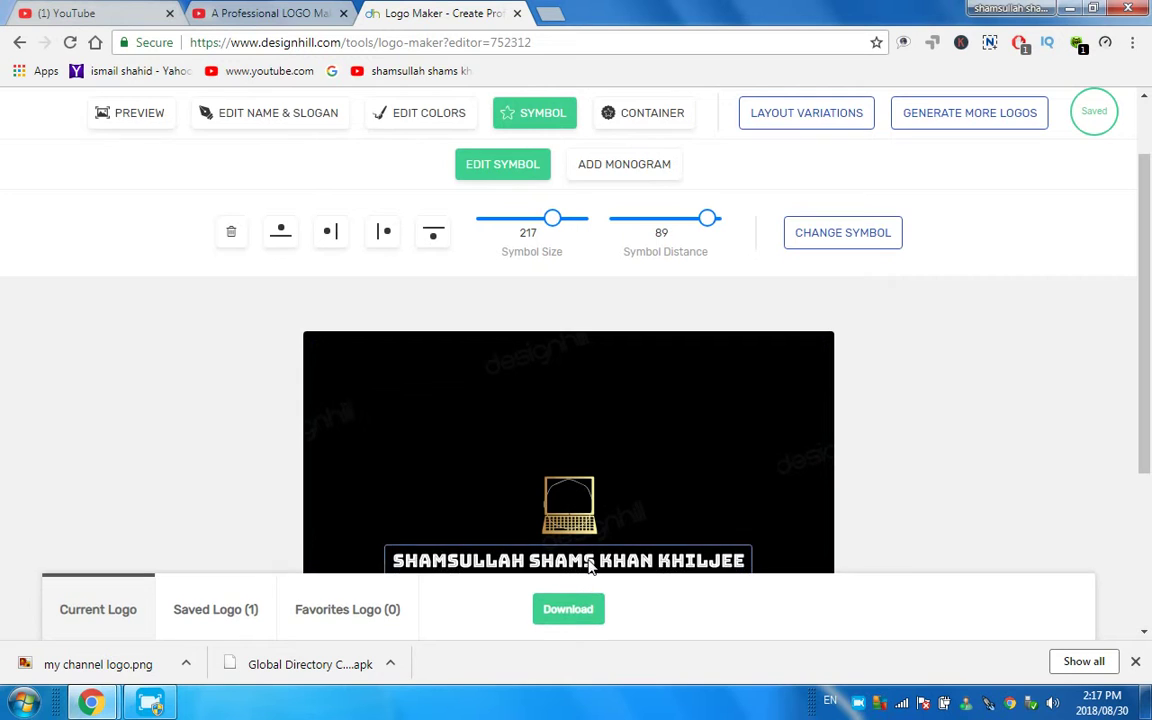
left_click(588, 570)
left_click_drag(645, 302, 668, 302)
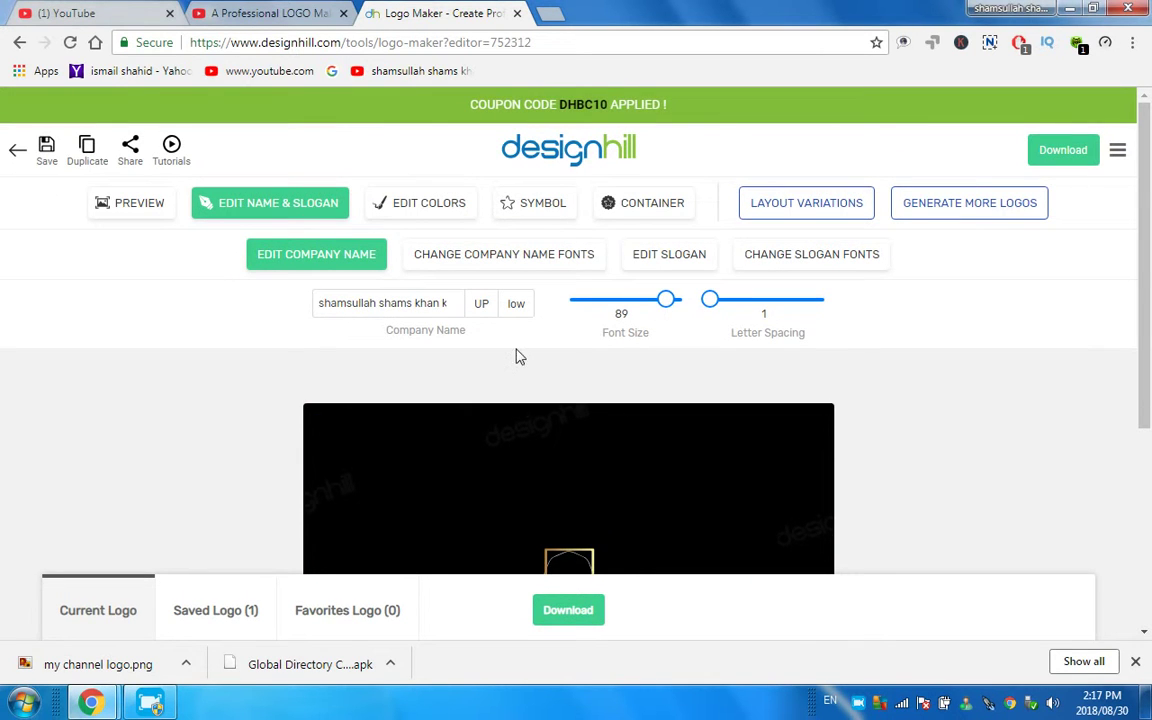
Make the company name all uppercase.
left_click(481, 303)
scroll(530, 447, "down", 3)
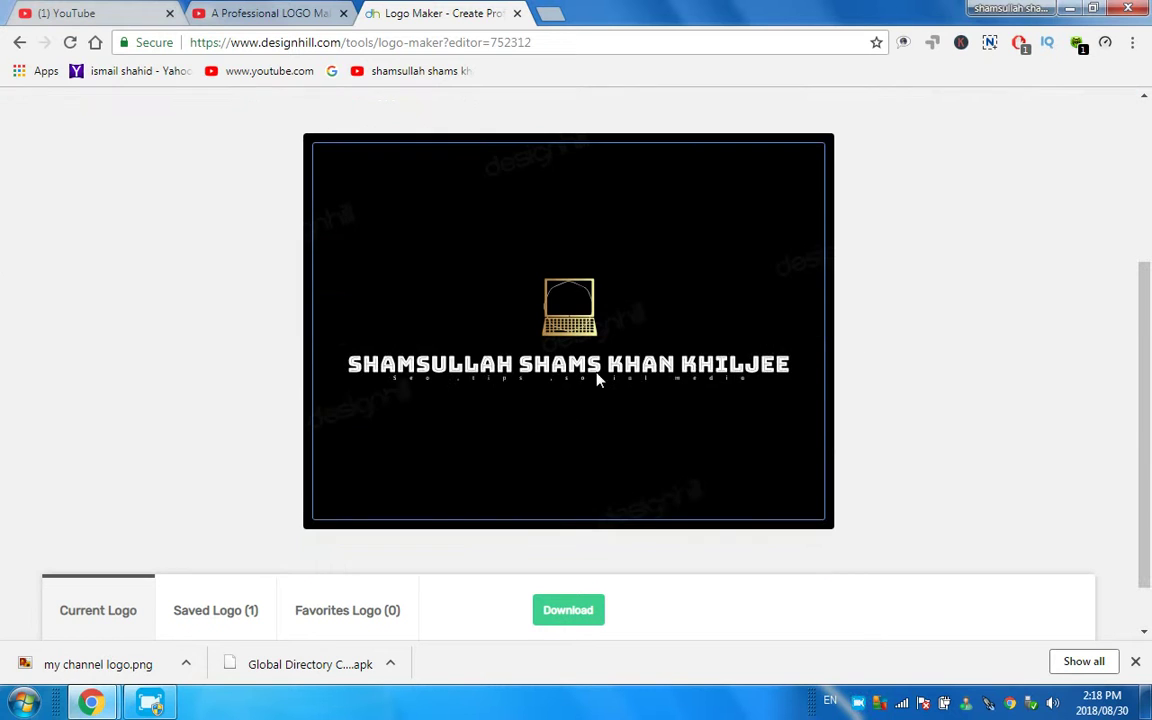
scroll(603, 368, "up", 3)
scroll(590, 345, "up", 1)
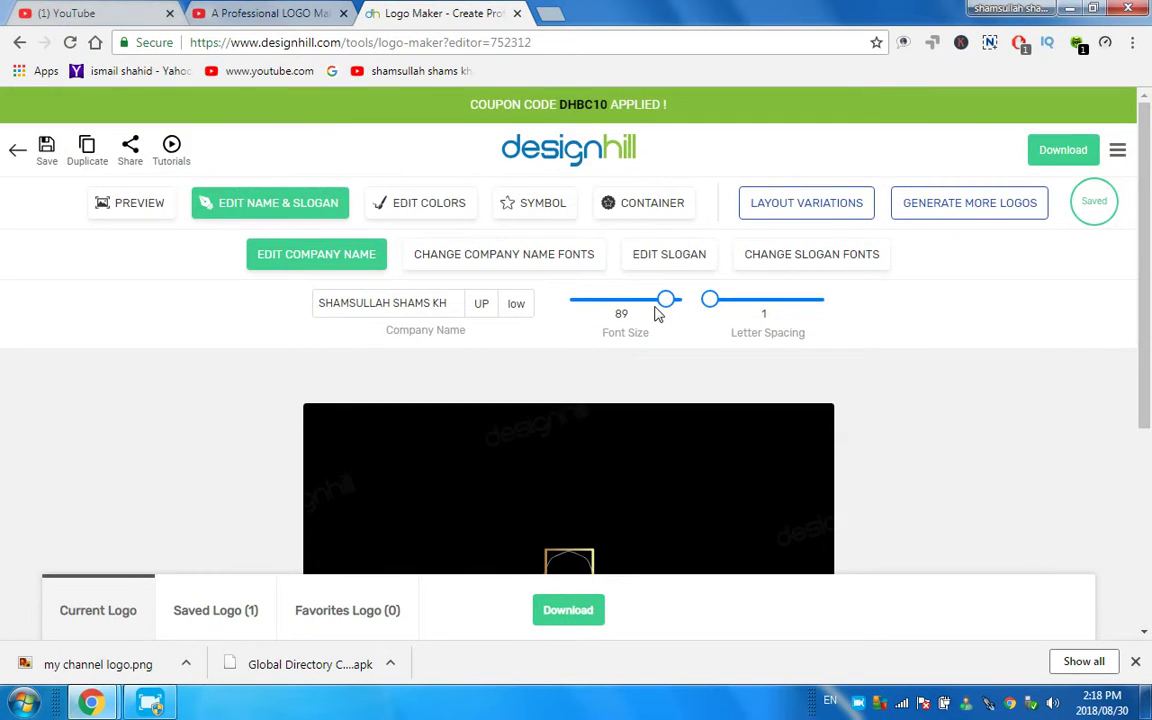
Widen the company name's letter spacing to 4 and select the slogan.
left_click_drag(710, 300, 748, 300)
scroll(602, 447, "down", 2)
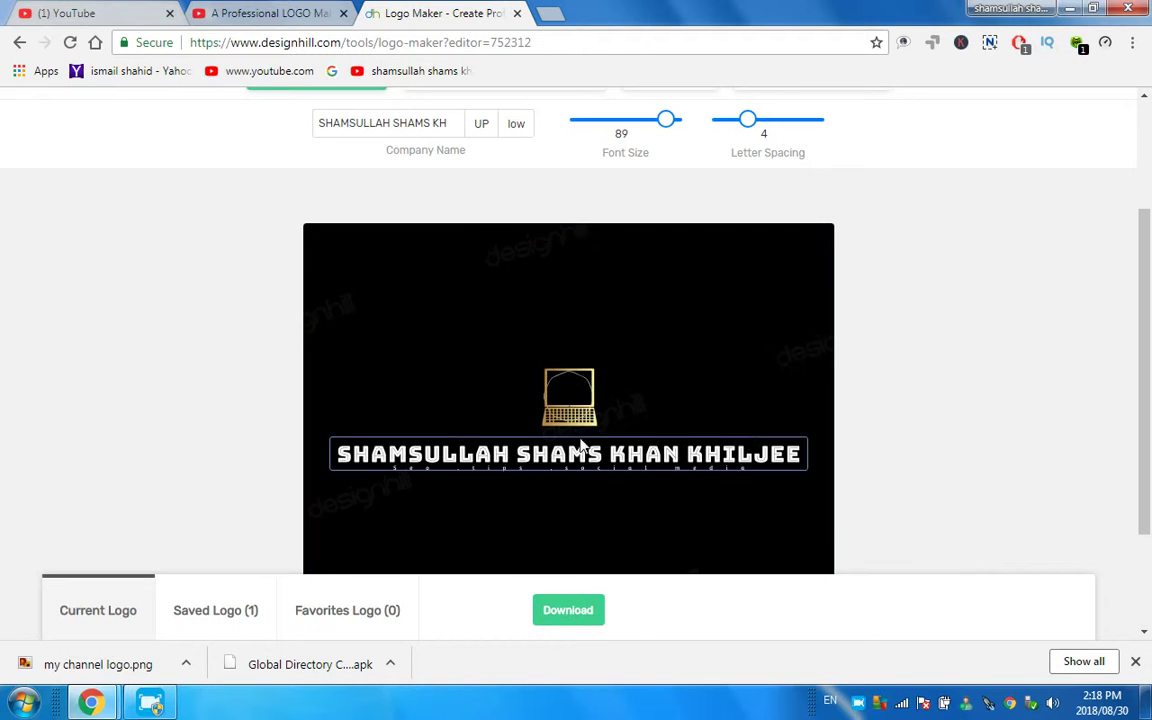
scroll(740, 403, "up", 1)
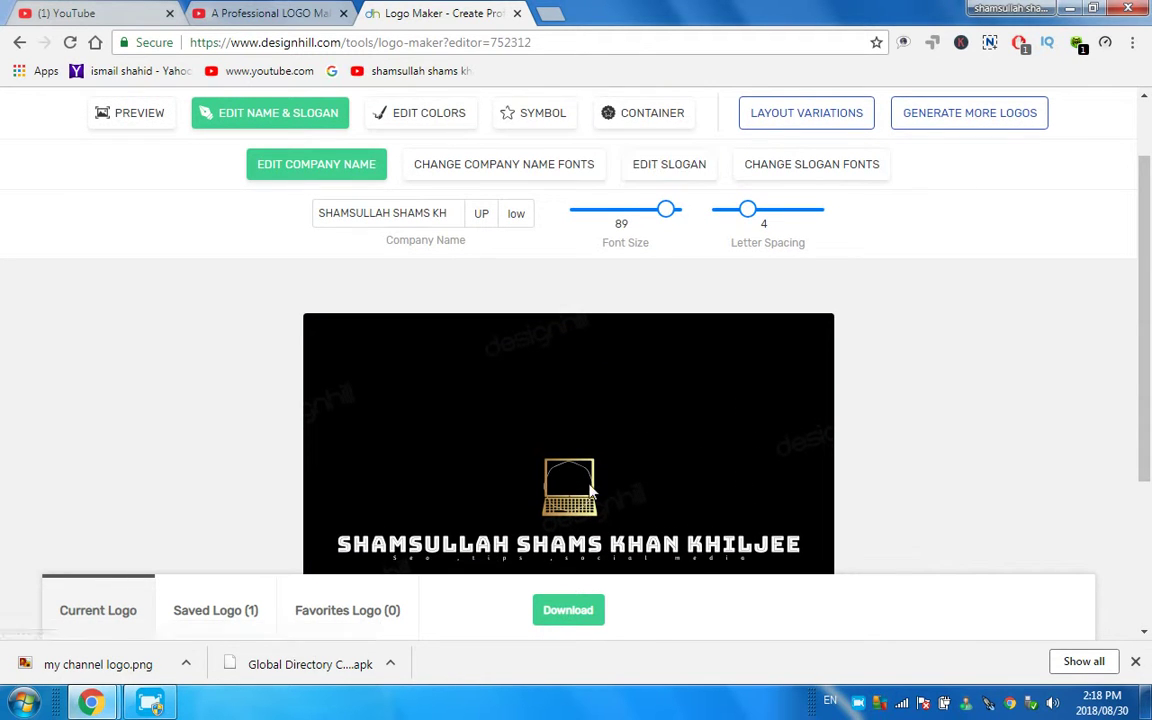
scroll(585, 478, "down", 1)
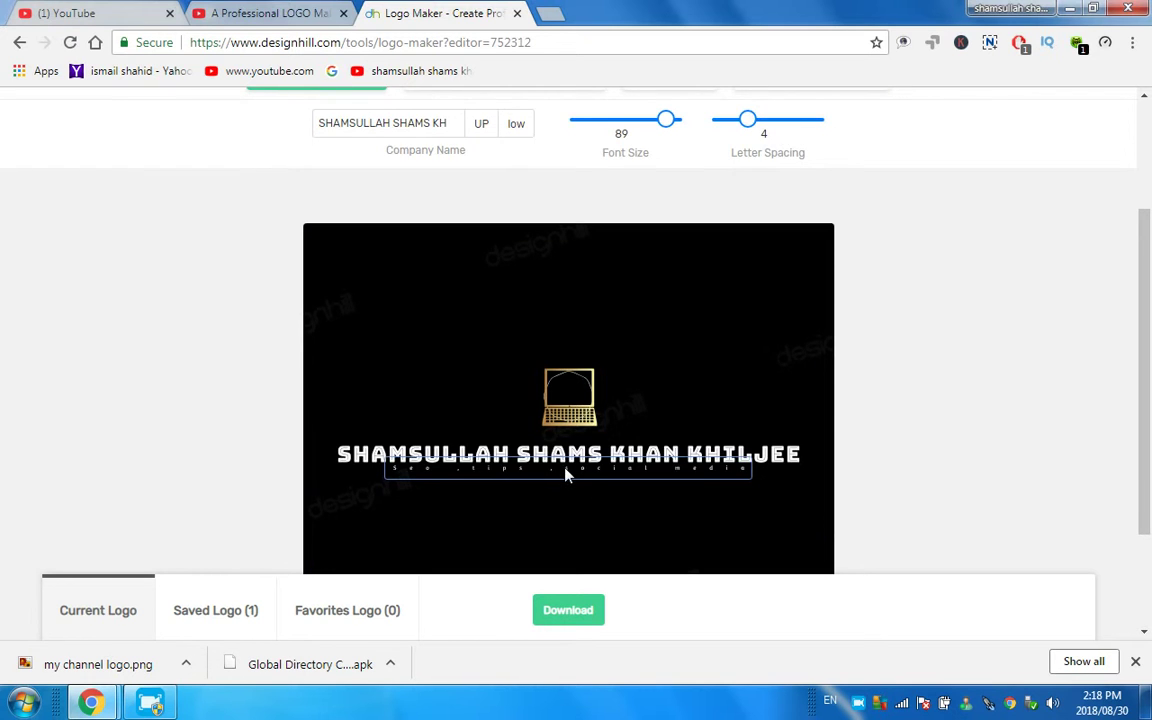
left_click(565, 470)
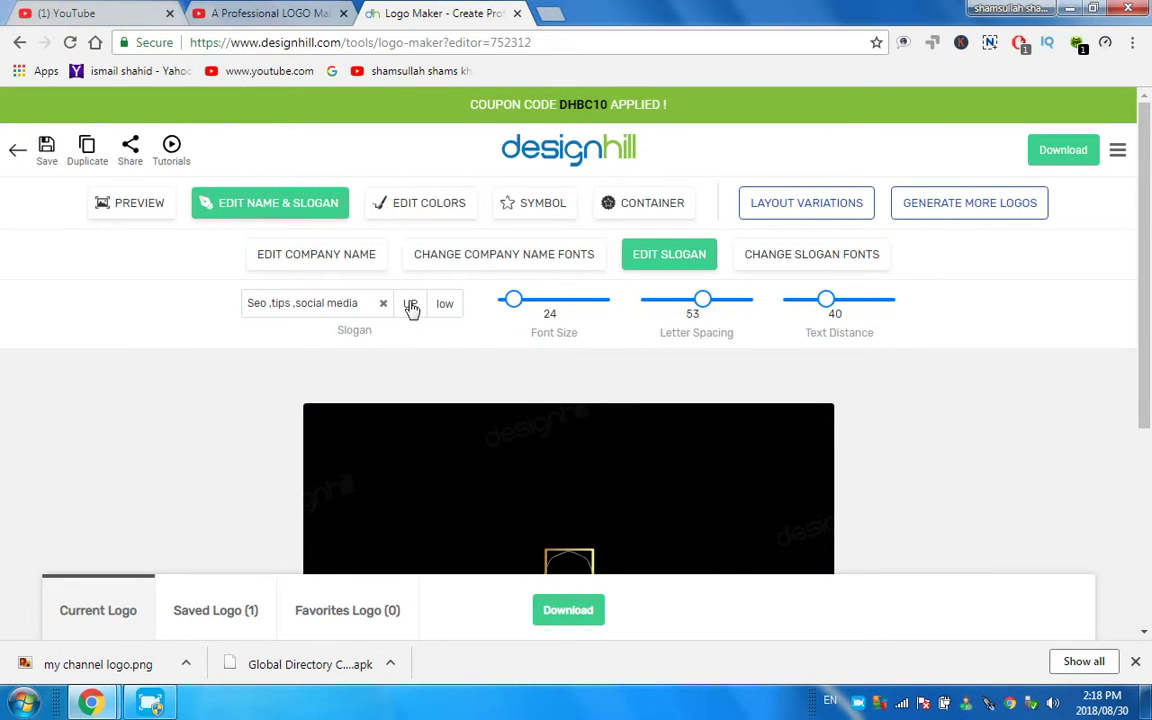
Switch the company name to the italic brush-script font, then reselect the slogan.
left_click(494, 265)
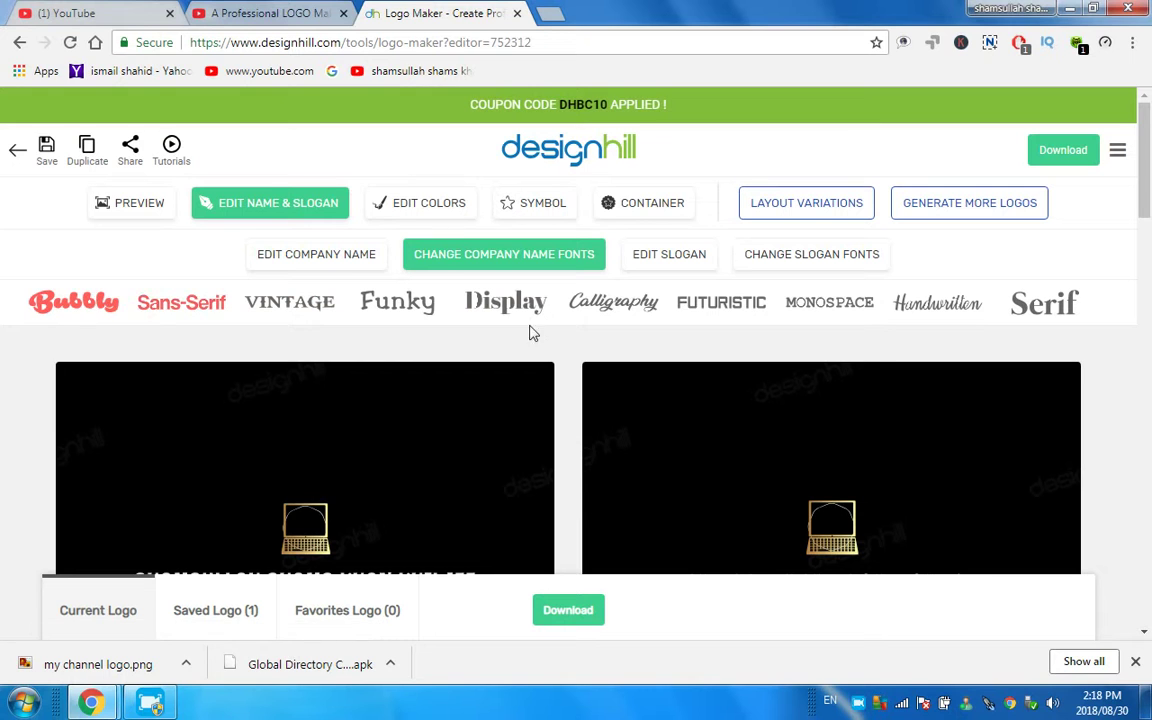
scroll(874, 348, "down", 2)
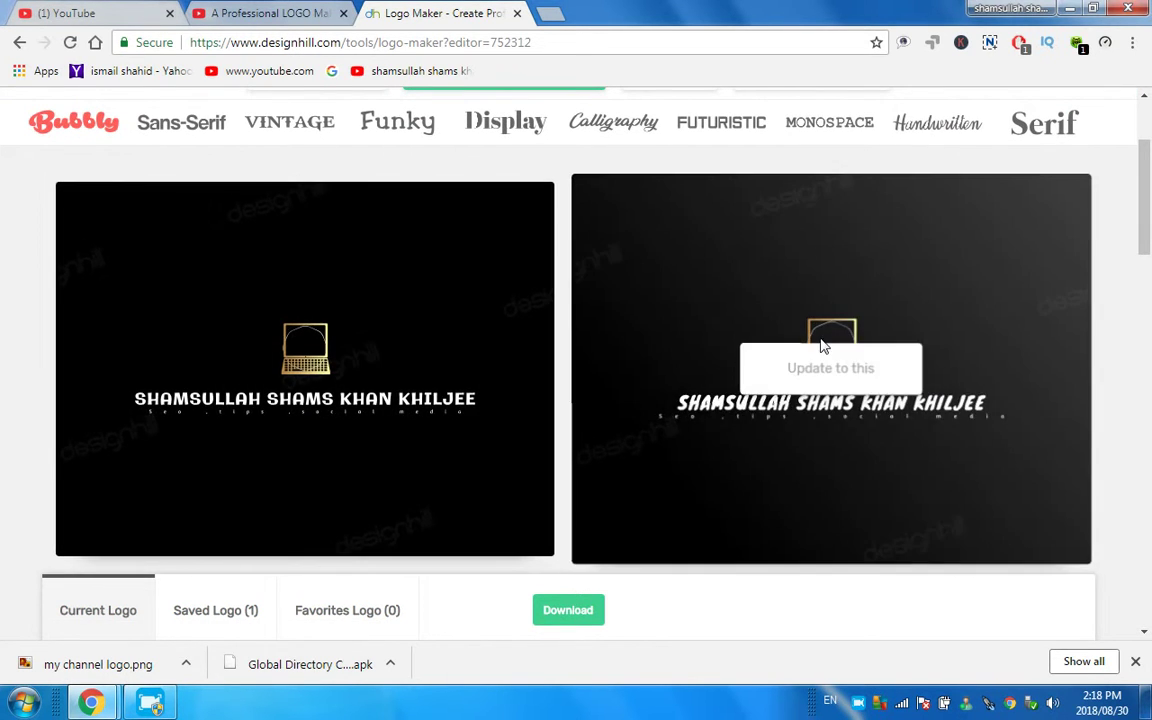
mouse_move(831, 370)
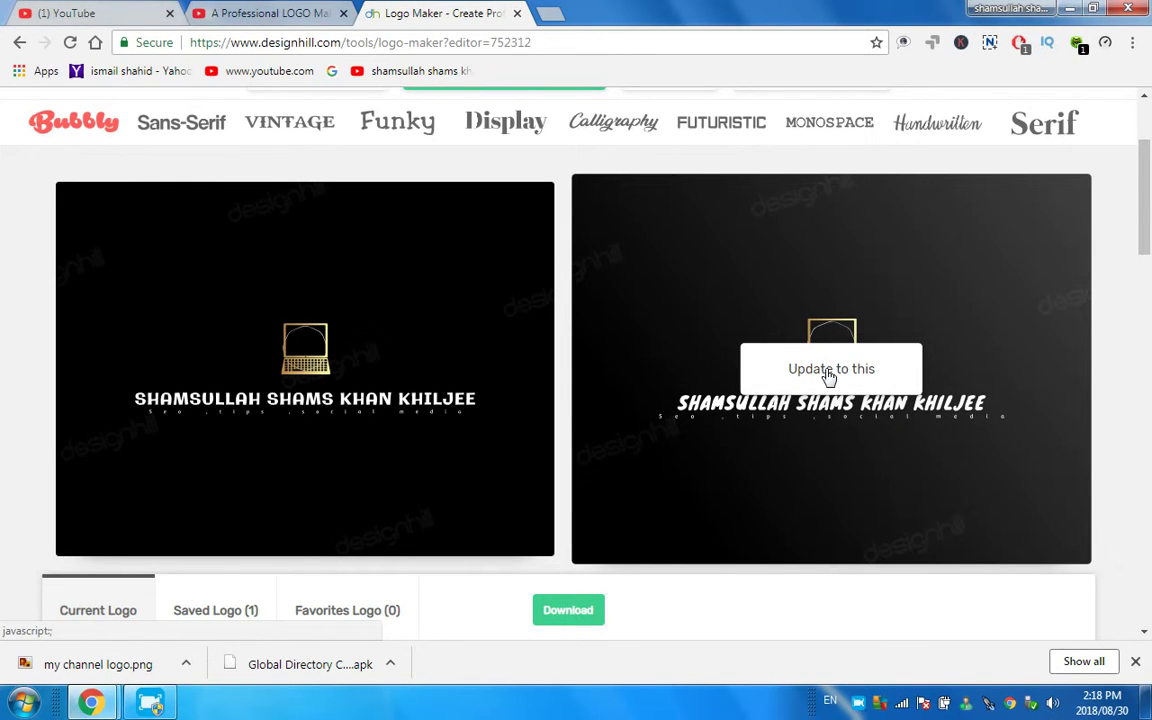
left_click(828, 372)
scroll(900, 420, "down", 3)
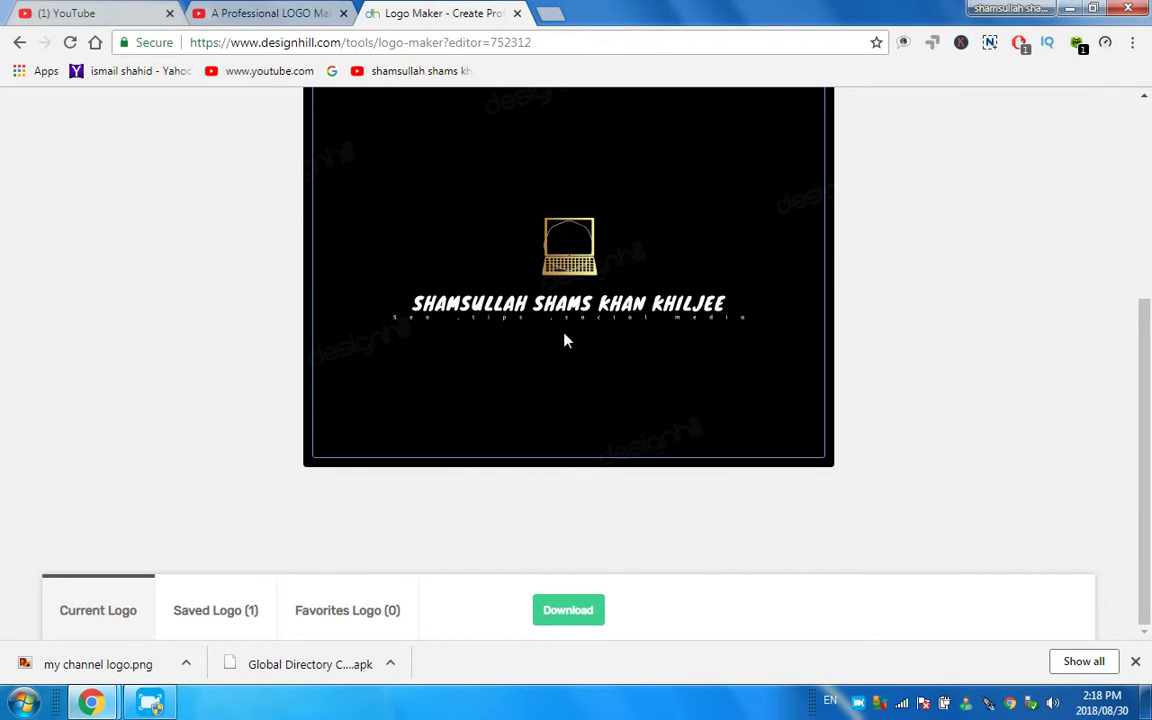
scroll(709, 313, "up", 1)
left_click(575, 408)
scroll(580, 360, "up", 3)
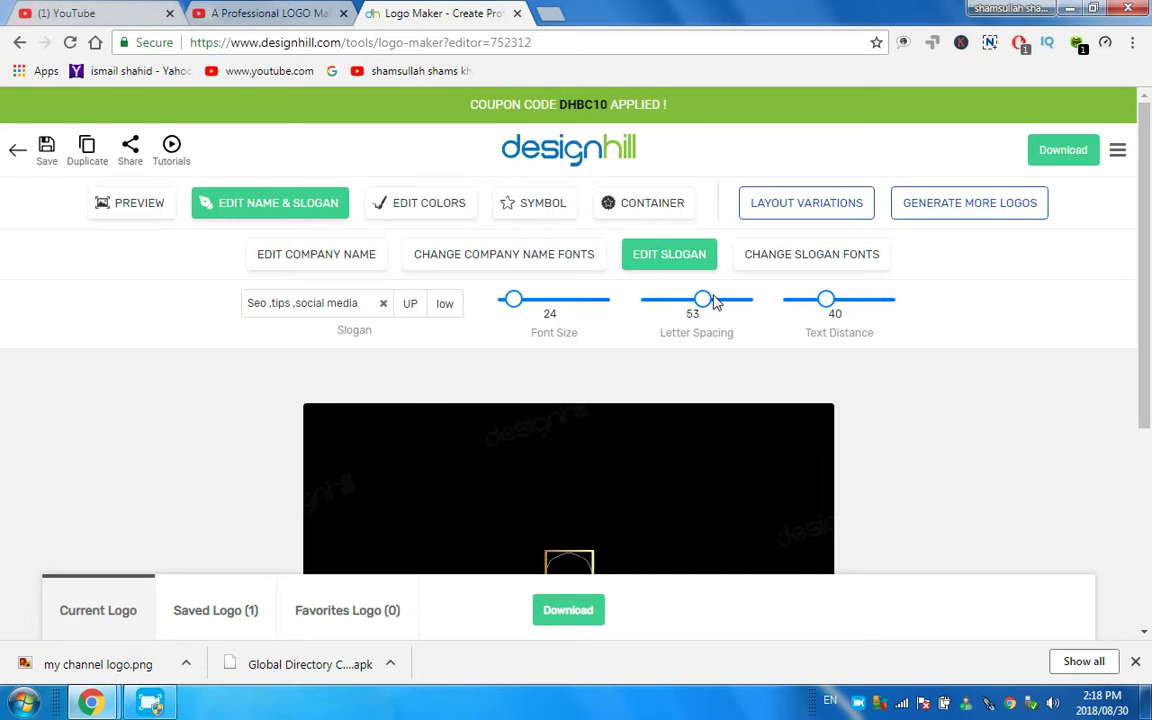
Enlarge the slogan to size 74, spreading its letters and distance from the name.
left_click_drag(705, 300, 722, 300)
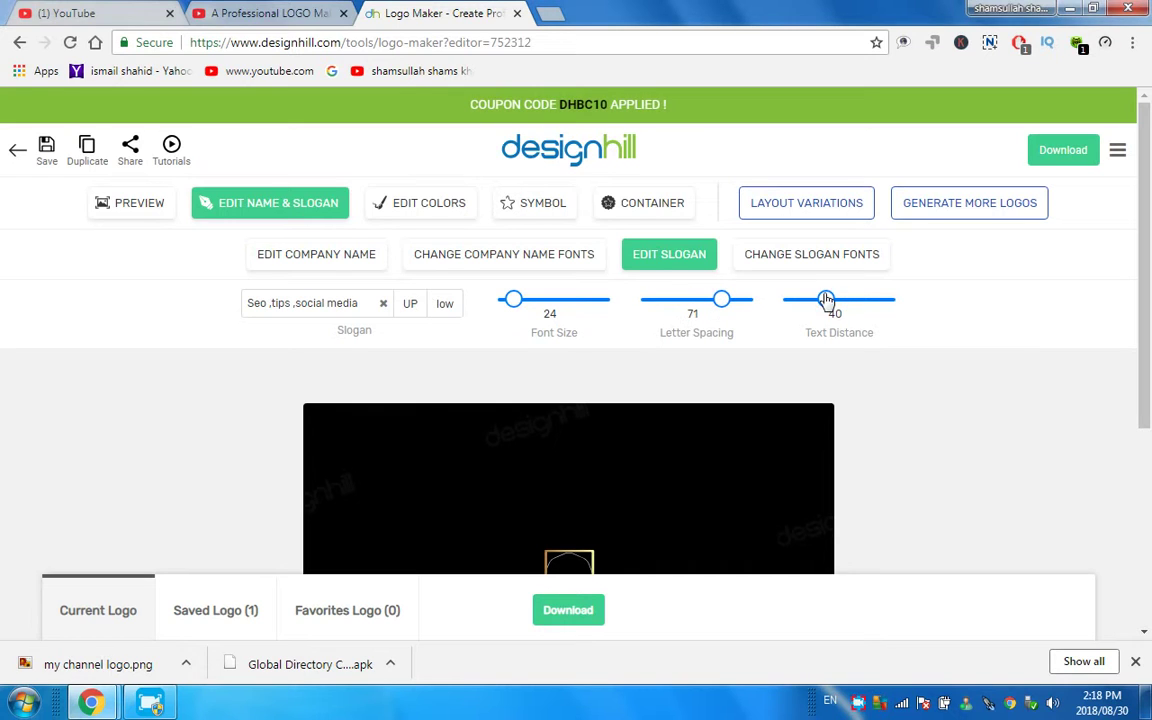
left_click_drag(826, 300, 860, 300)
left_click_drag(518, 304, 575, 300)
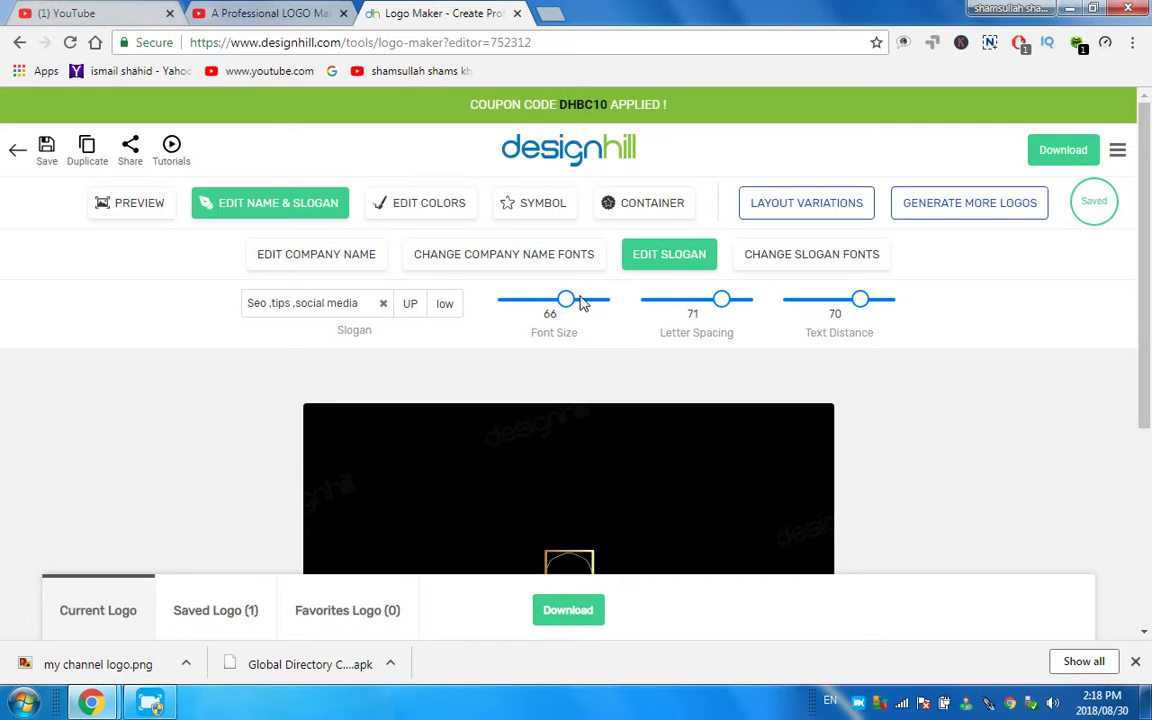
scroll(651, 429, "down", 3)
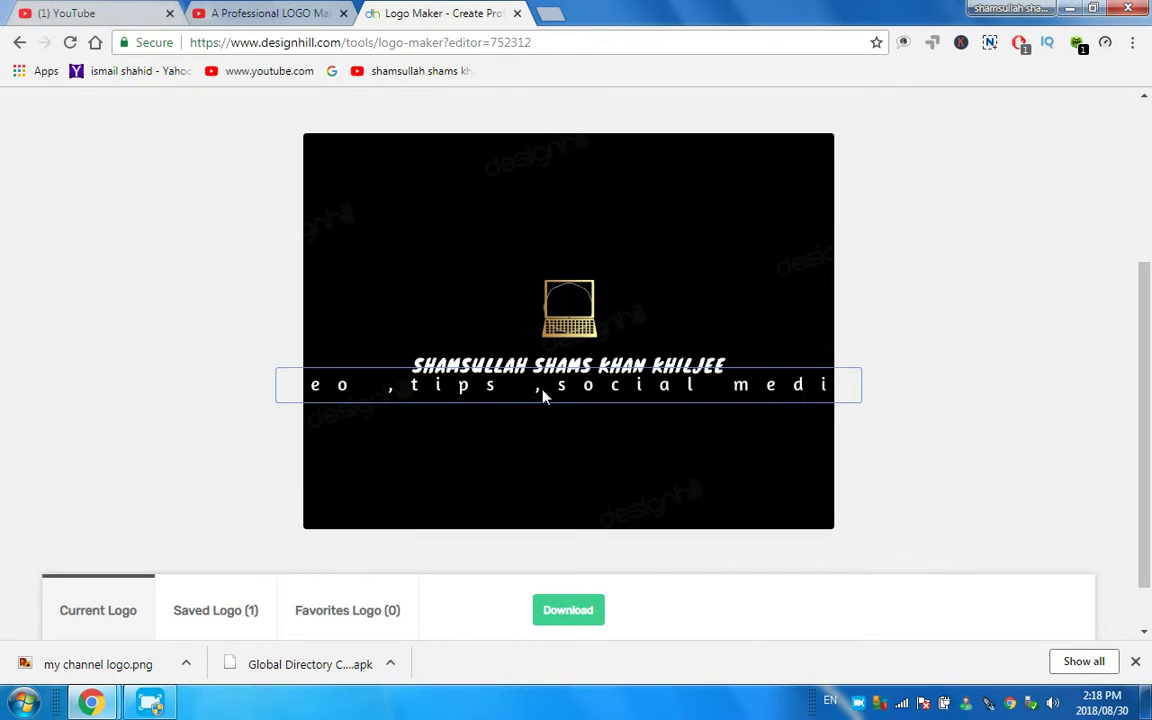
scroll(662, 325, "up", 2)
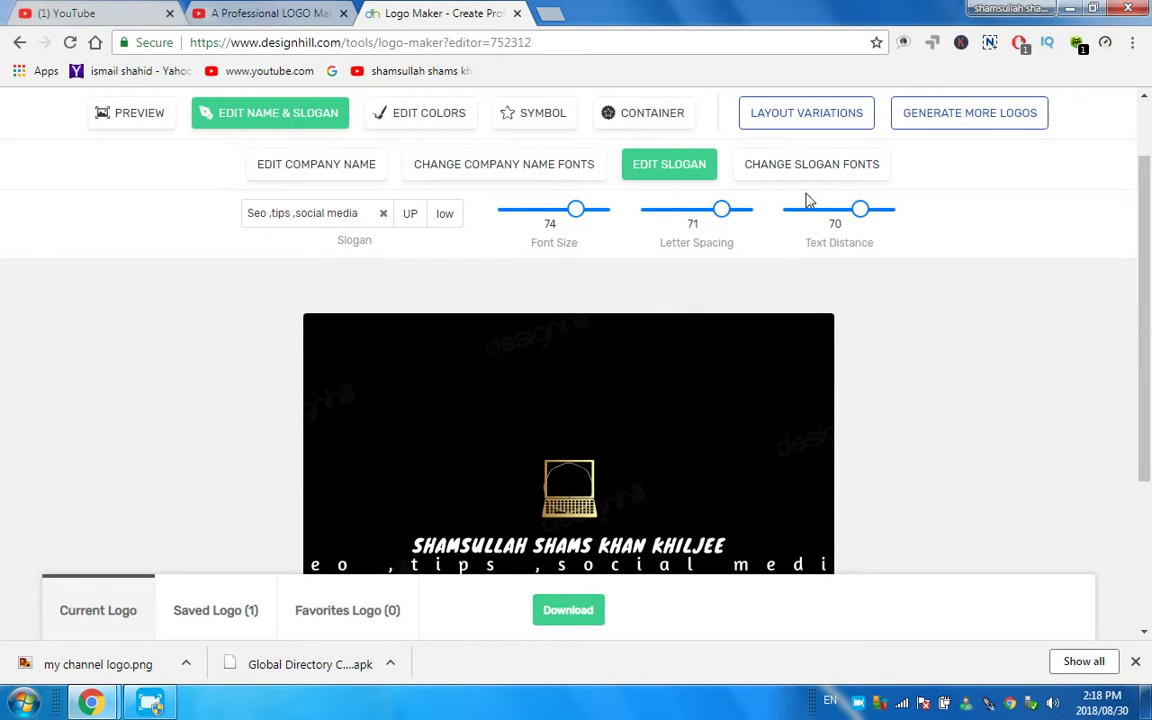
Pull the slogan up beneath the name (distance 25) and tighten letter spacing to 18.
left_click_drag(861, 212, 849, 214)
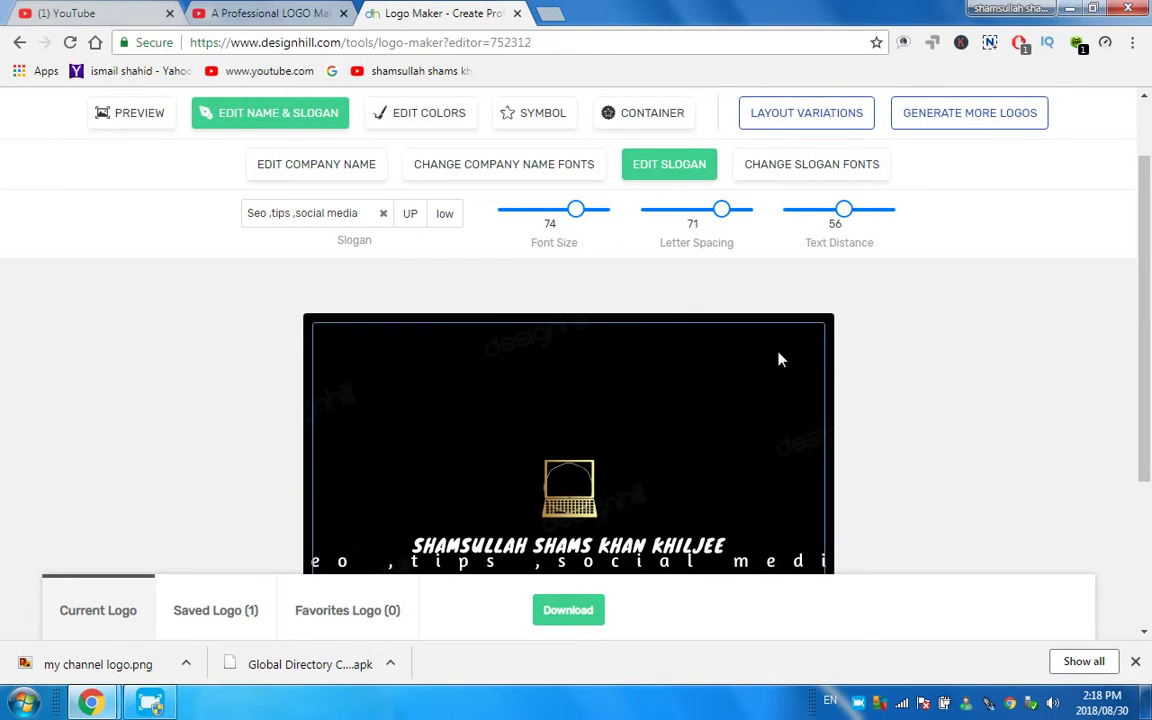
scroll(781, 360, "down", 2)
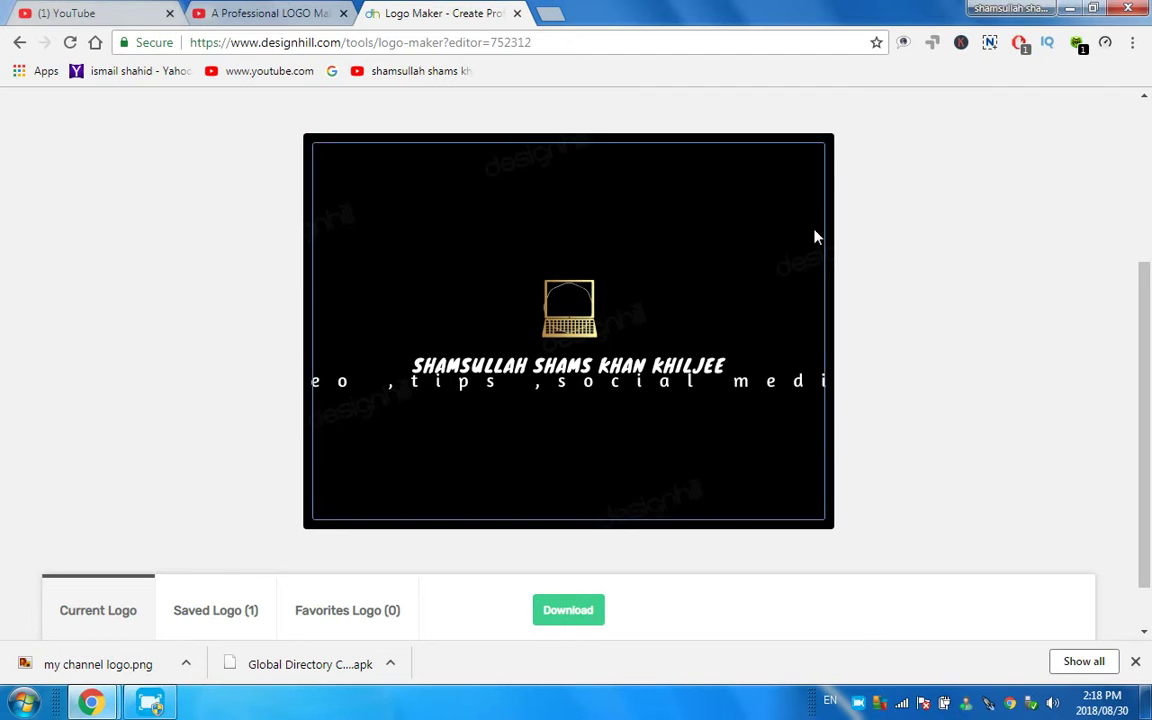
scroll(815, 236, "up", 2)
left_click_drag(840, 215, 812, 217)
left_click_drag(721, 213, 670, 212)
scroll(913, 361, "down", 1)
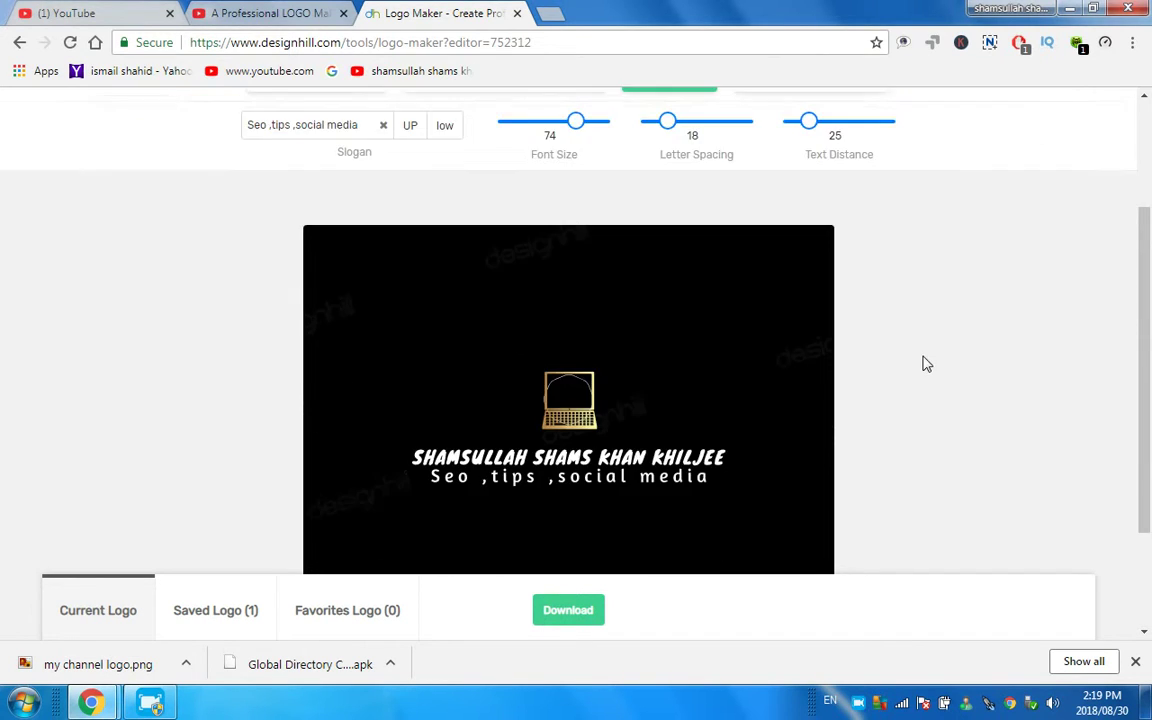
scroll(627, 493, "down", 1)
scroll(624, 493, "down", 1)
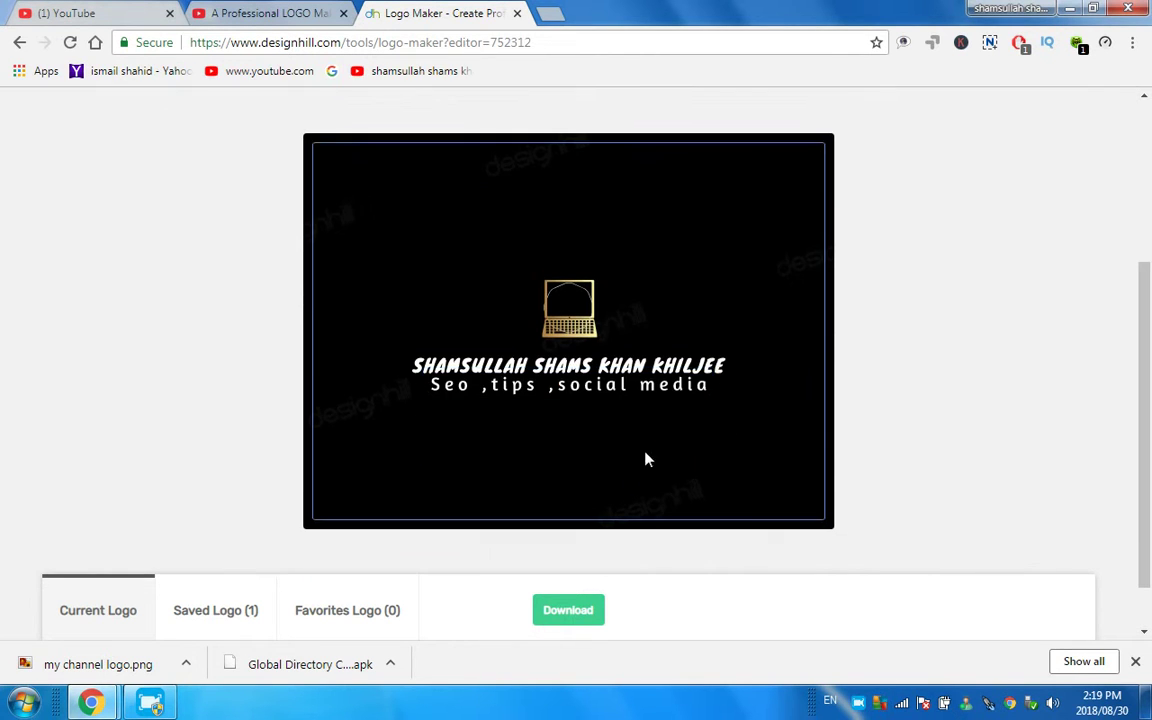
scroll(640, 376, "up", 3)
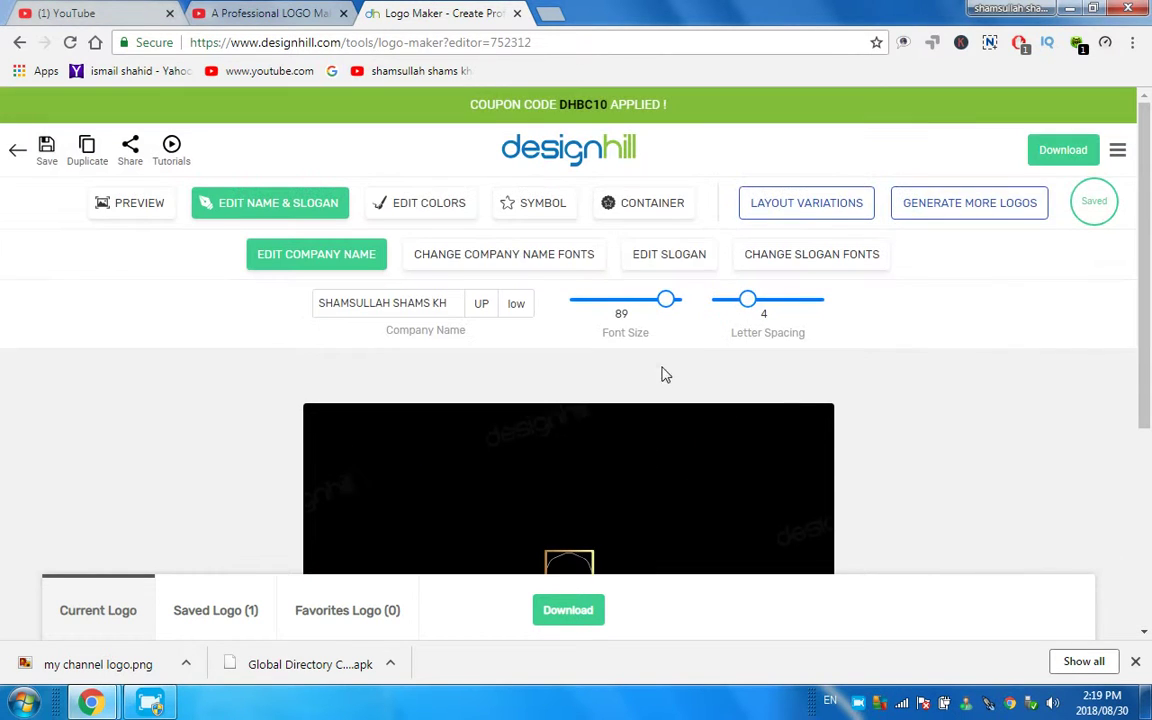
left_click(435, 212)
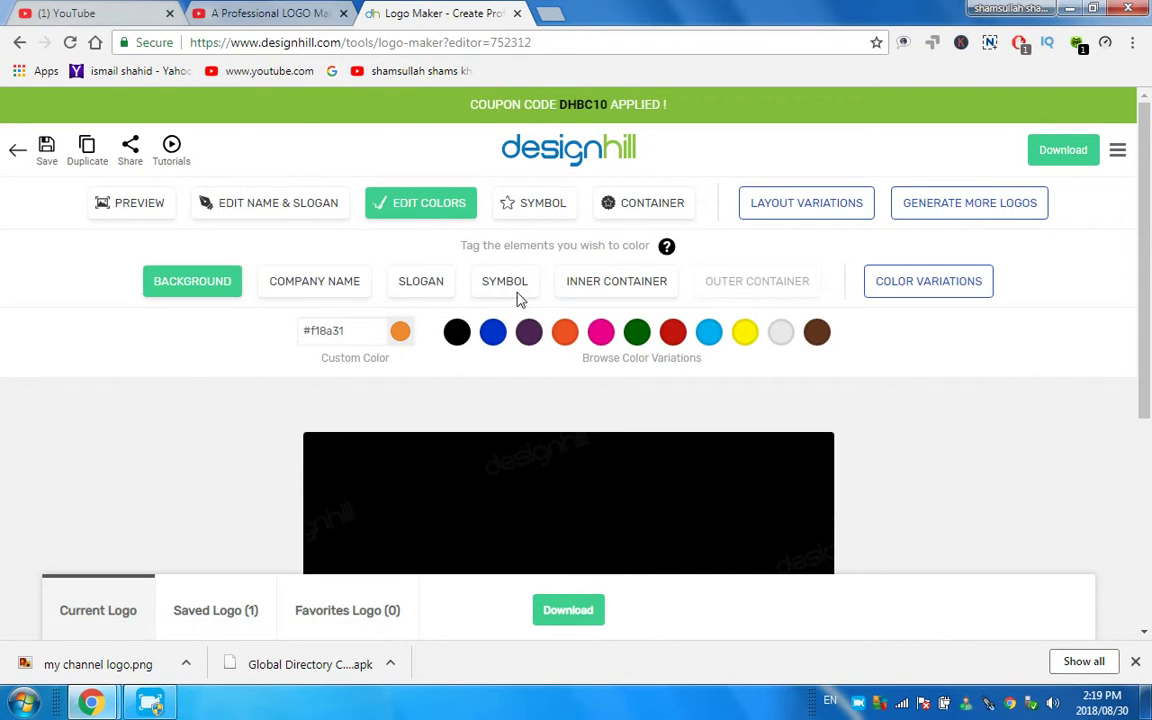
left_click(563, 336)
scroll(720, 365, "down", 4)
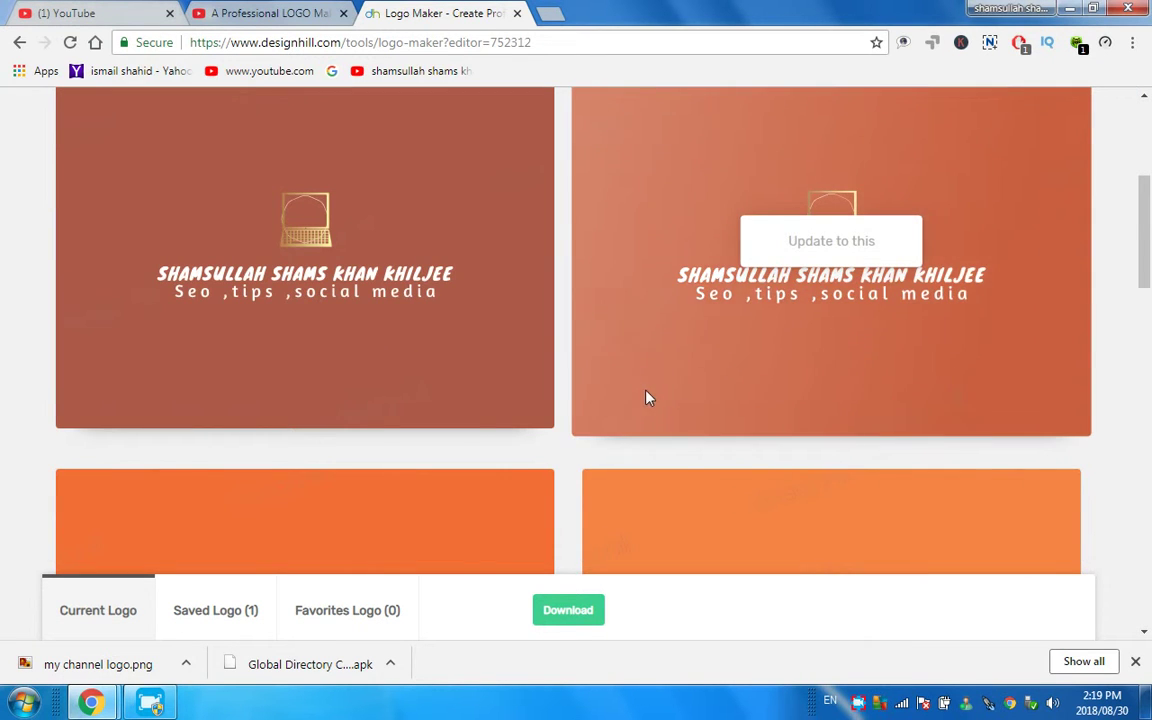
scroll(647, 398, "down", 3)
scroll(647, 398, "up", 6)
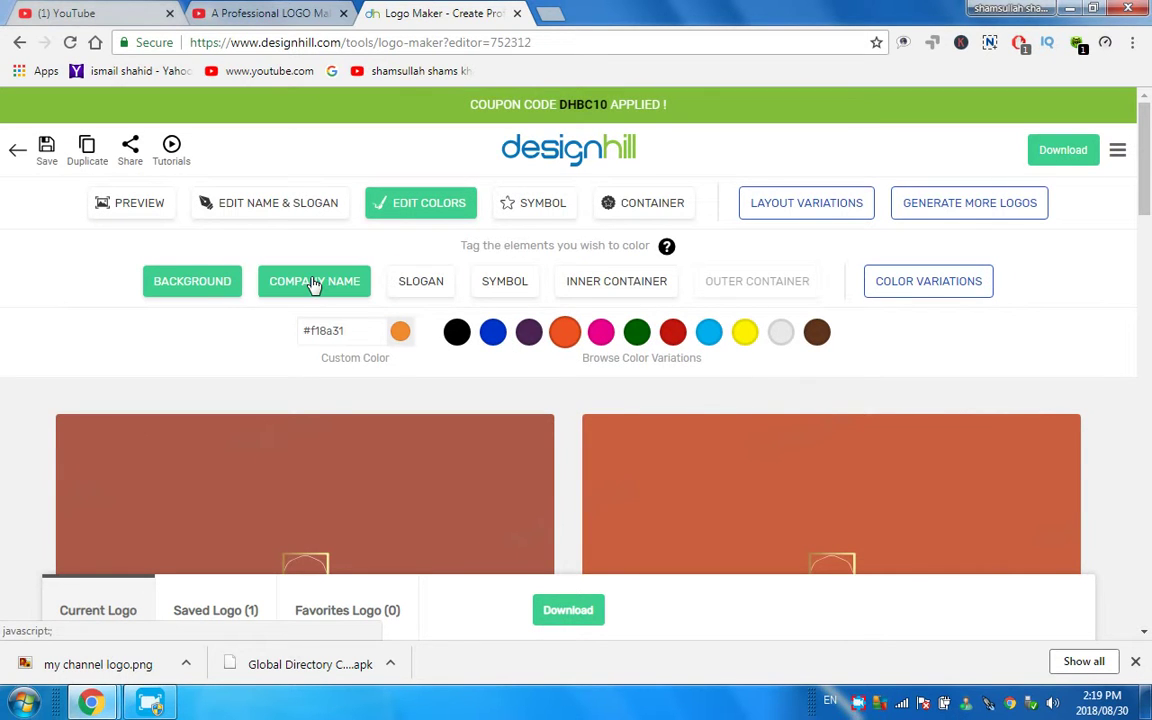
left_click(200, 285)
scroll(600, 380, "down", 1)
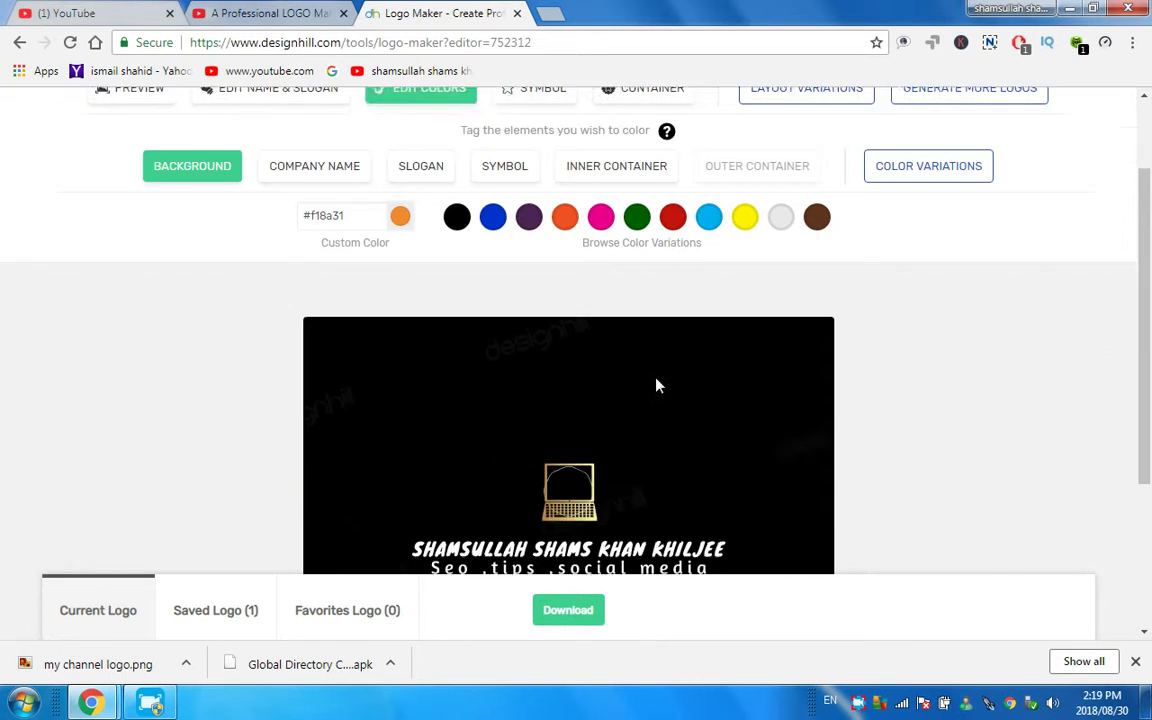
scroll(655, 385, "down", 1)
scroll(620, 360, "down", 1)
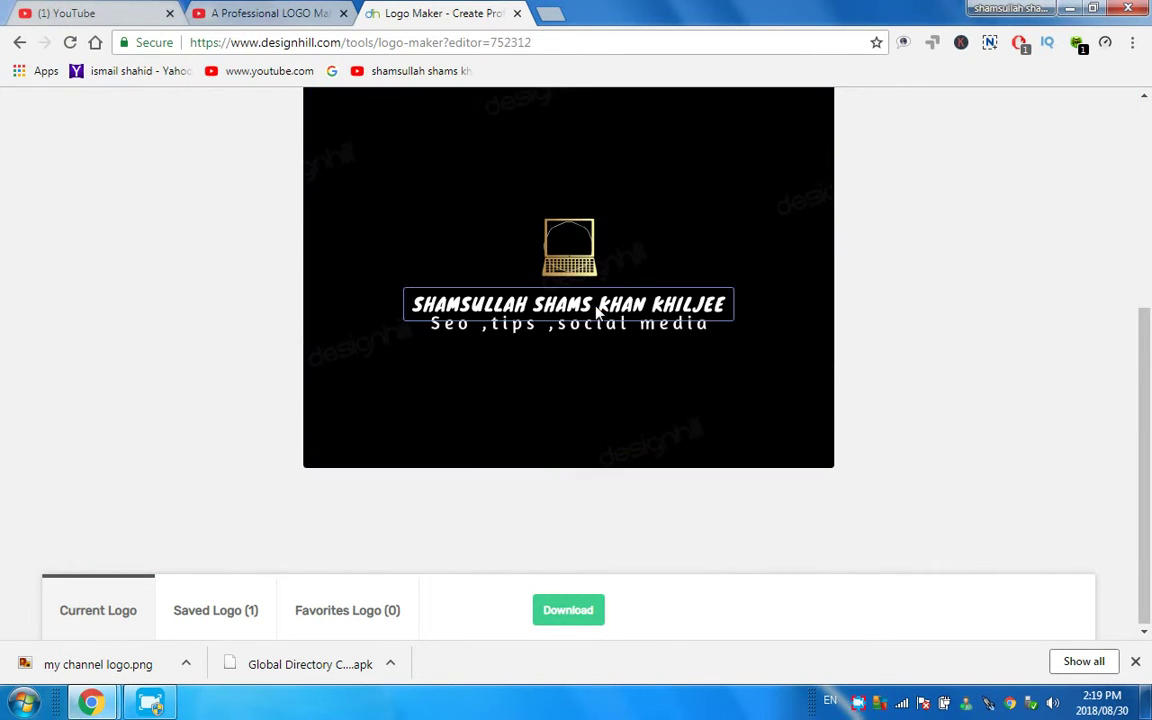
scroll(597, 310, "up", 3)
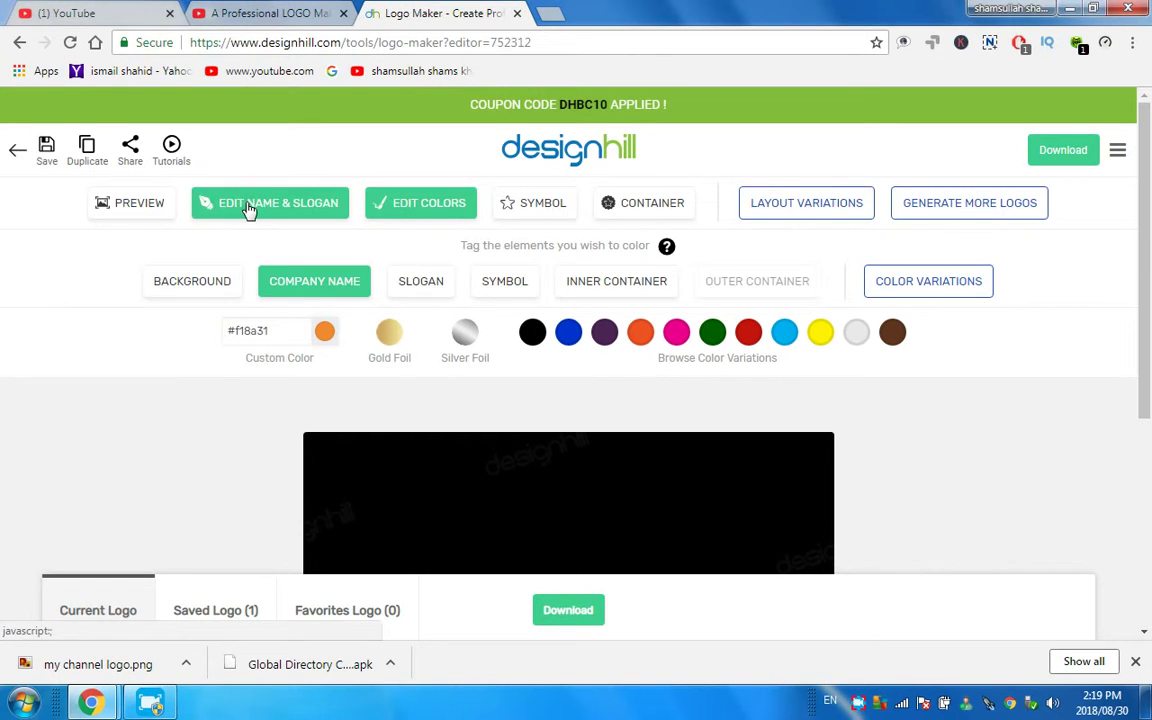
left_click(603, 289)
scroll(653, 363, "down", 3)
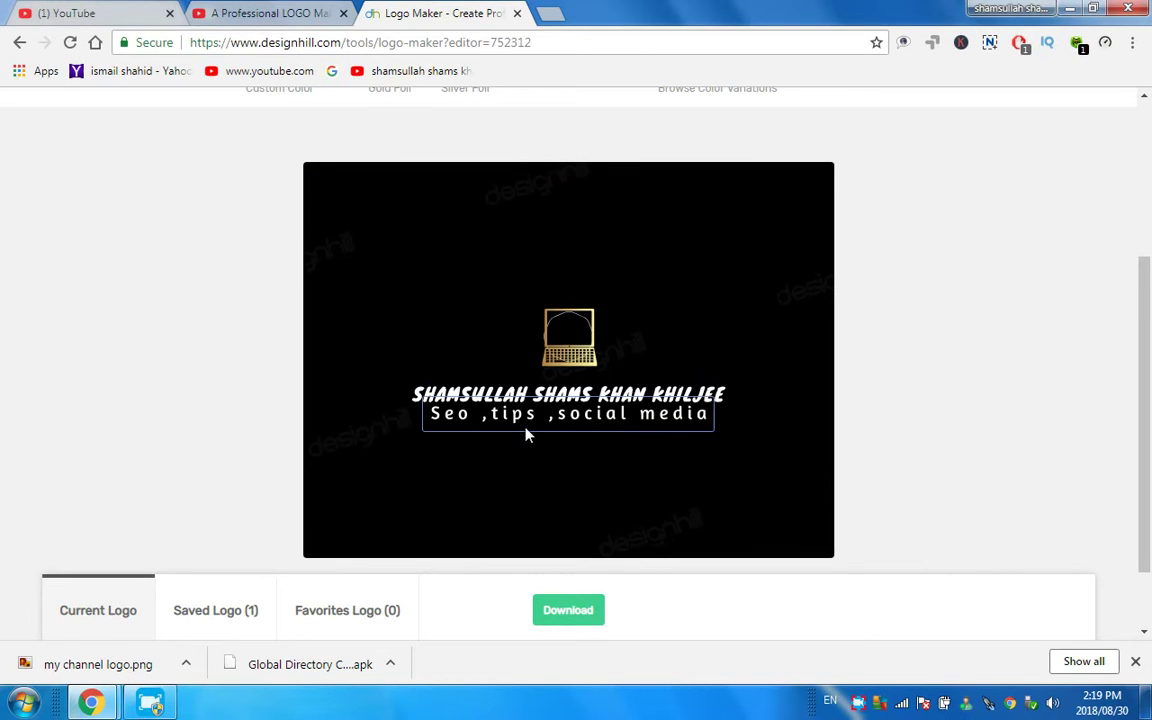
scroll(745, 425, "down", 1)
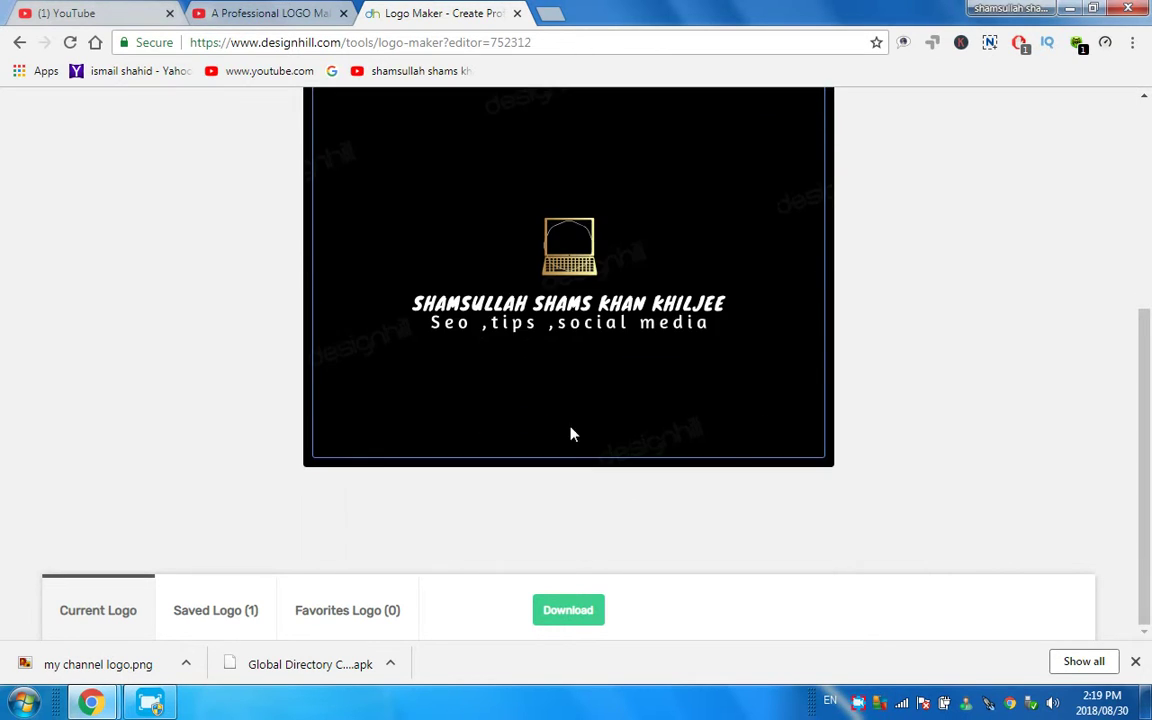
scroll(600, 370, "up", 2)
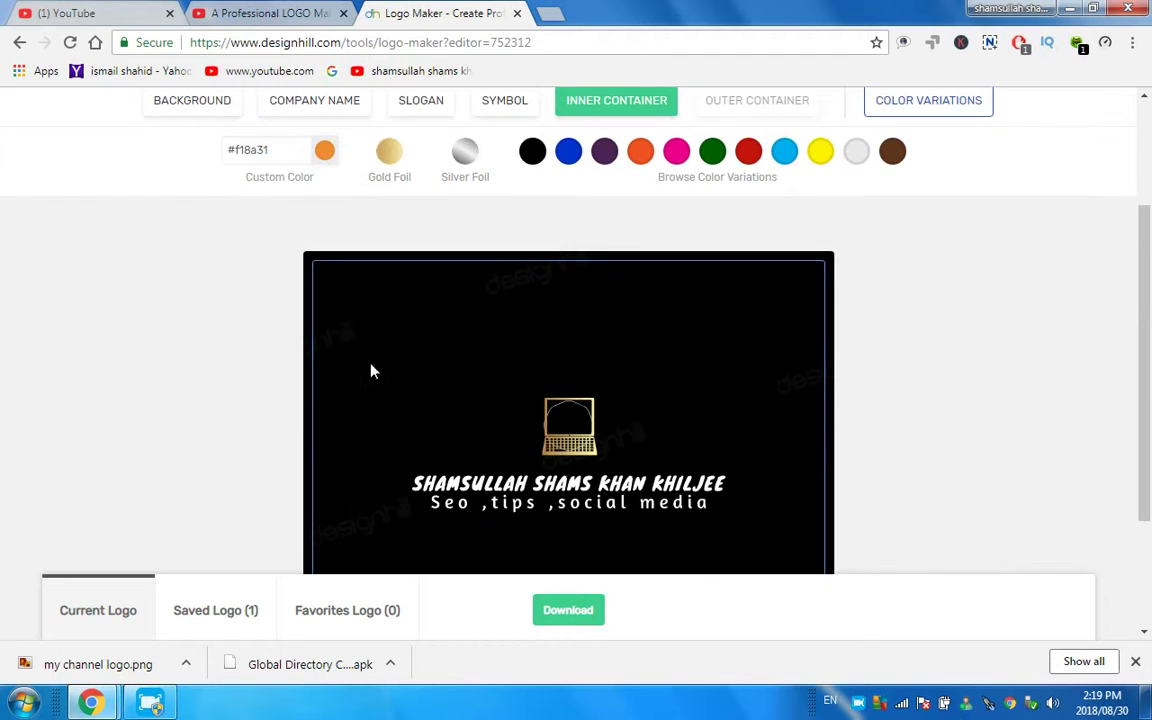
left_click(989, 43)
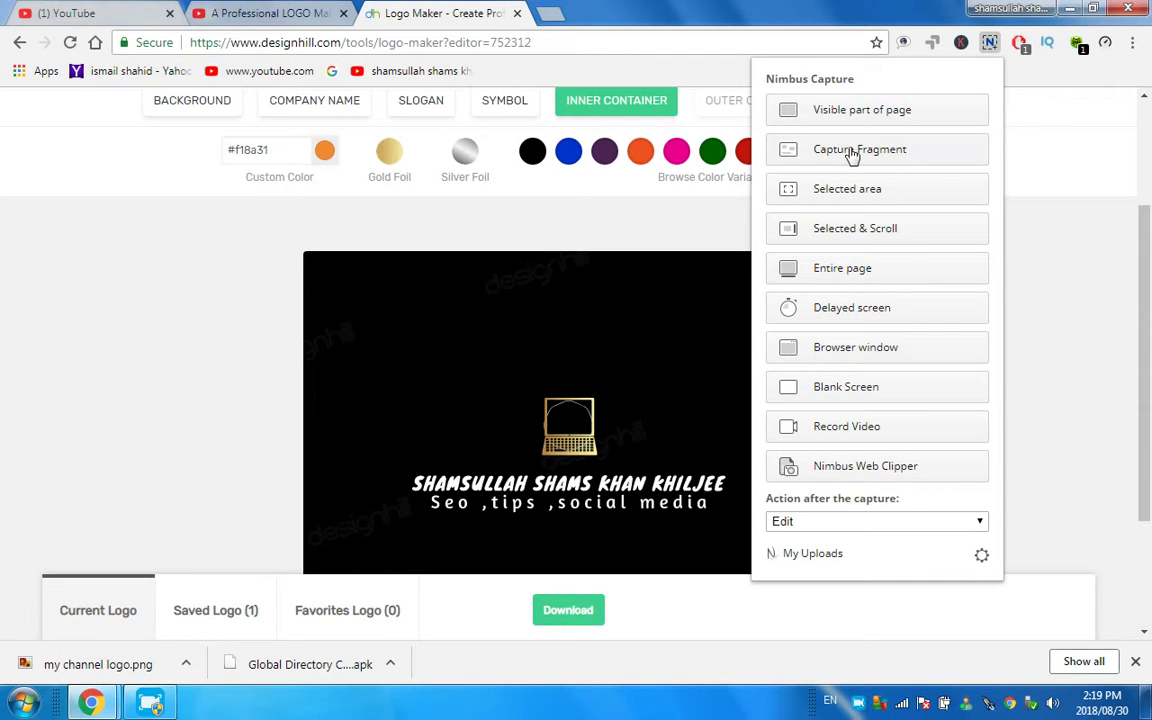
left_click(150, 333)
left_click(570, 420)
scroll(573, 420, "up", 2)
scroll(610, 420, "down", 2)
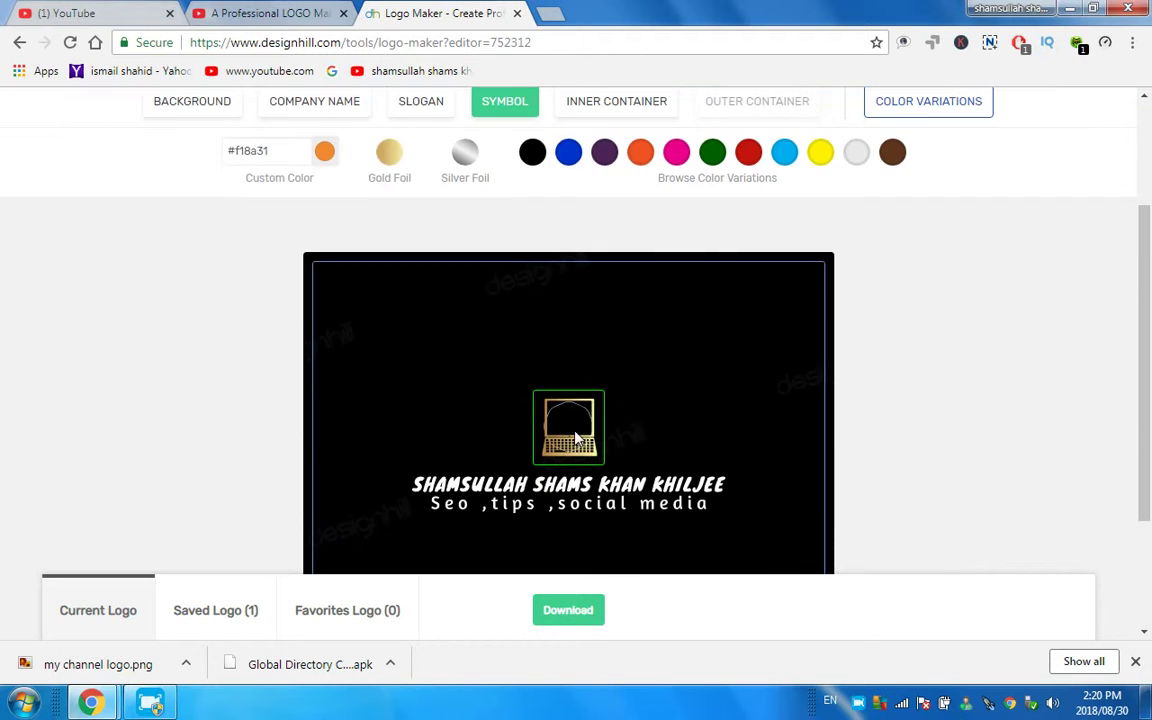
scroll(516, 388, "up", 2)
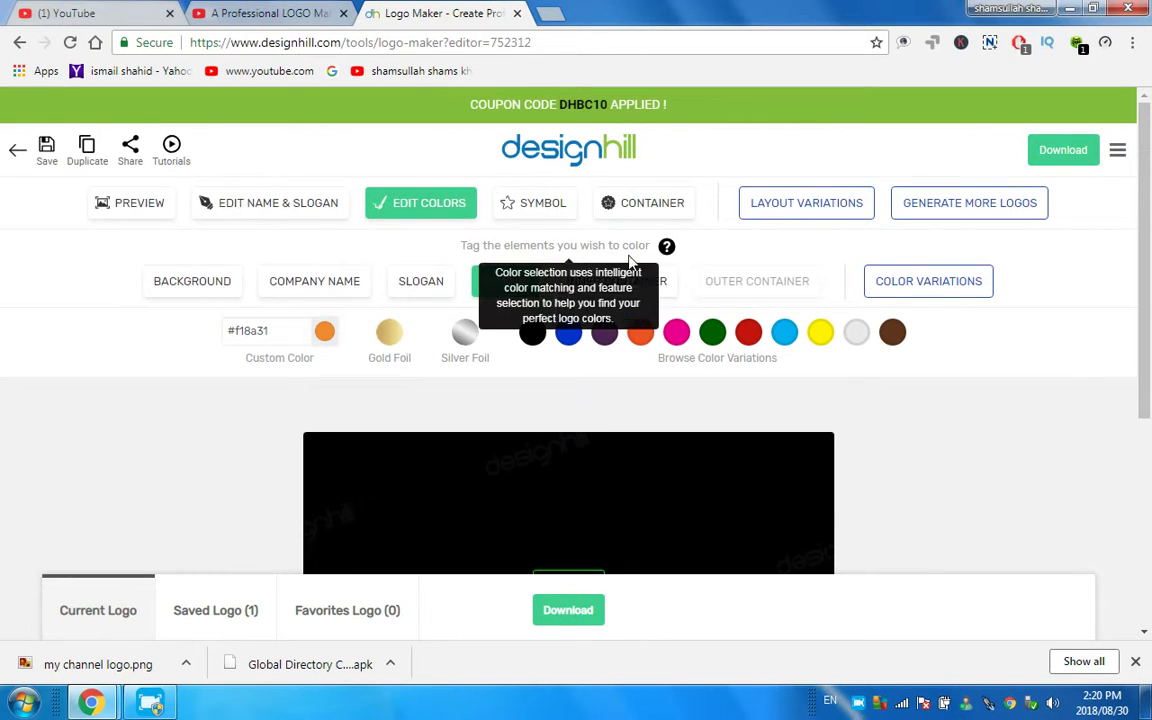
left_click(640, 283)
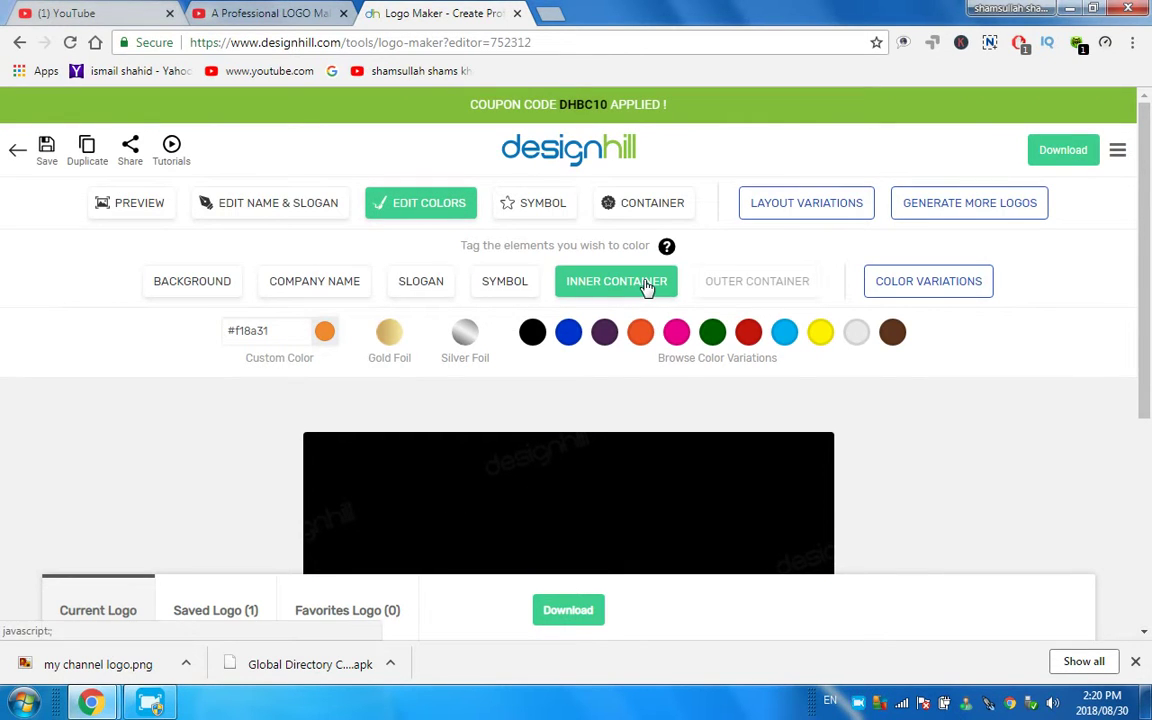
scroll(620, 358, "down", 1)
scroll(616, 360, "down", 4)
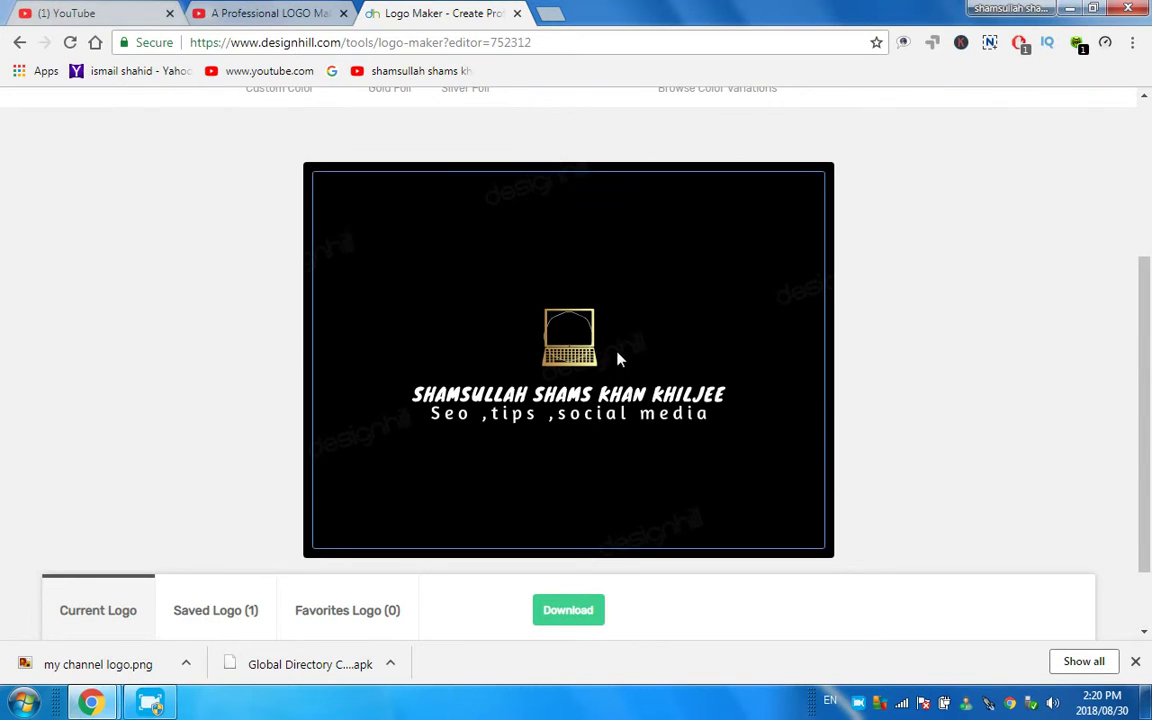
scroll(651, 342, "up", 2)
scroll(651, 342, "up", 2)
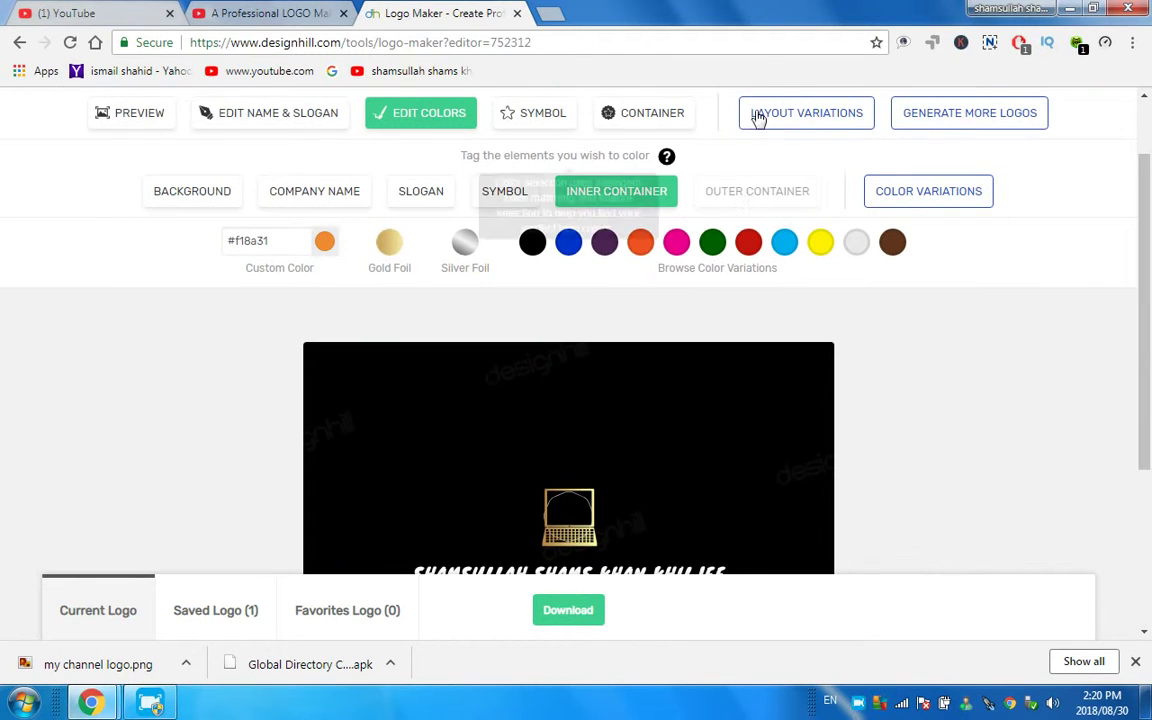
left_click(806, 113)
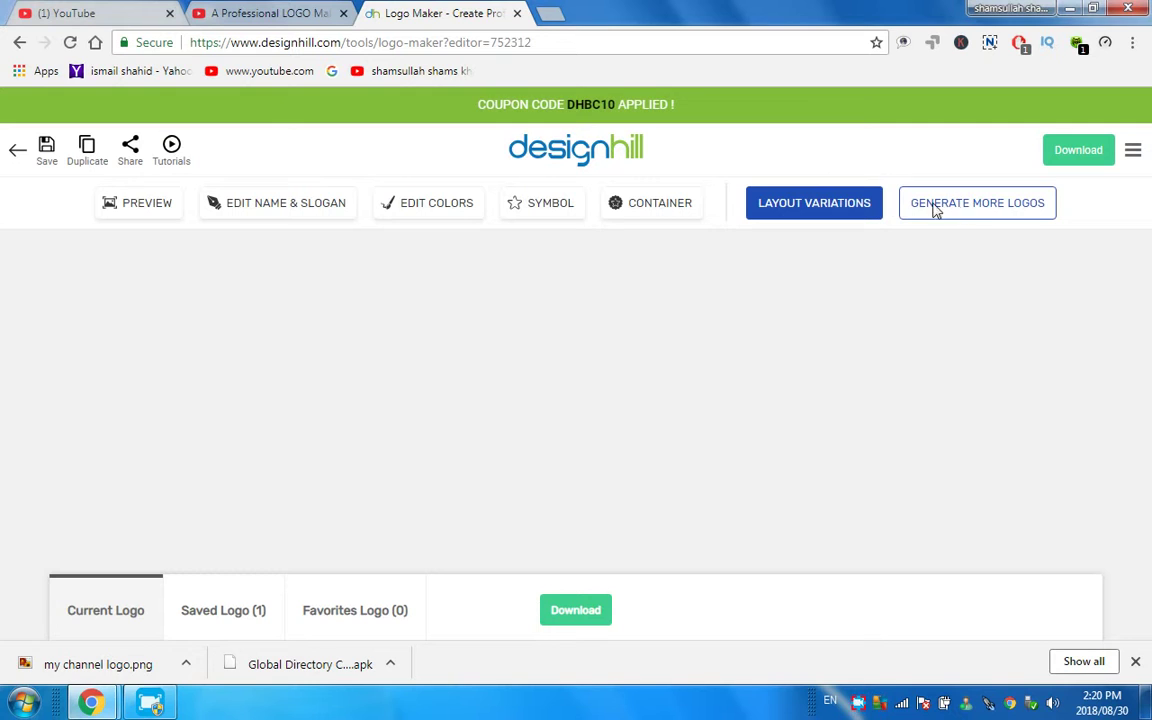
Show the CONTAINER options with Edit Inner Container and Add Outer Container.
left_click(621, 205)
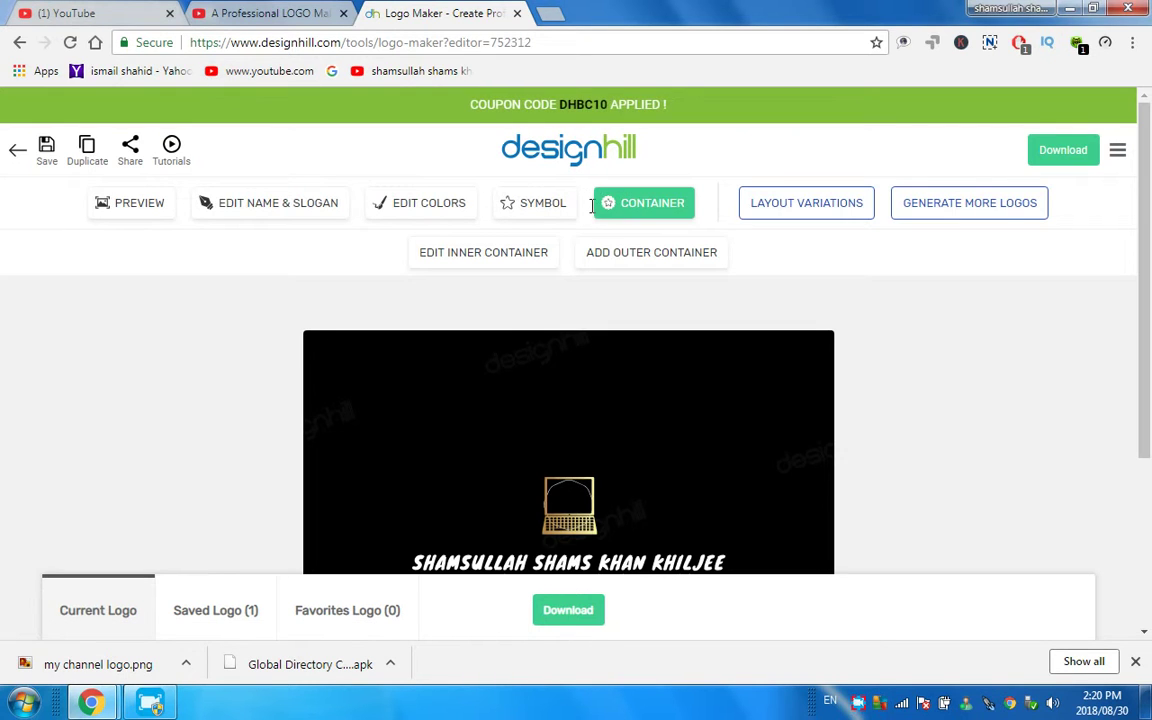
scroll(568, 453, "down", 2)
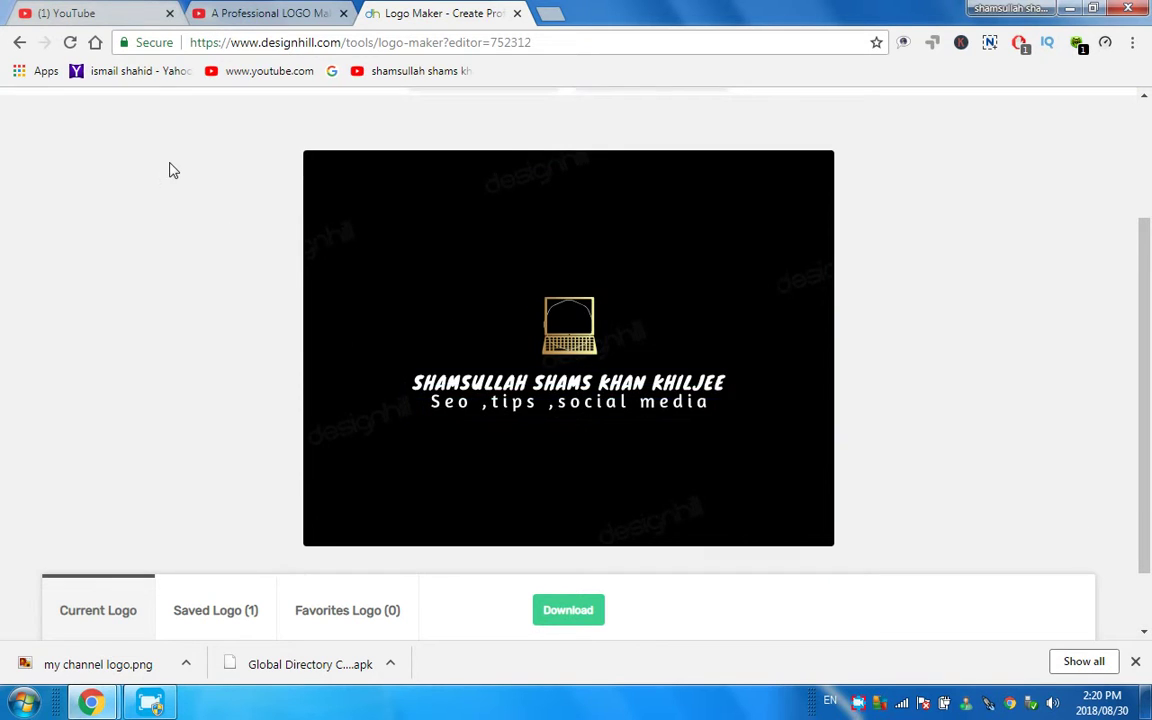
scroll(150, 146, "up", 2)
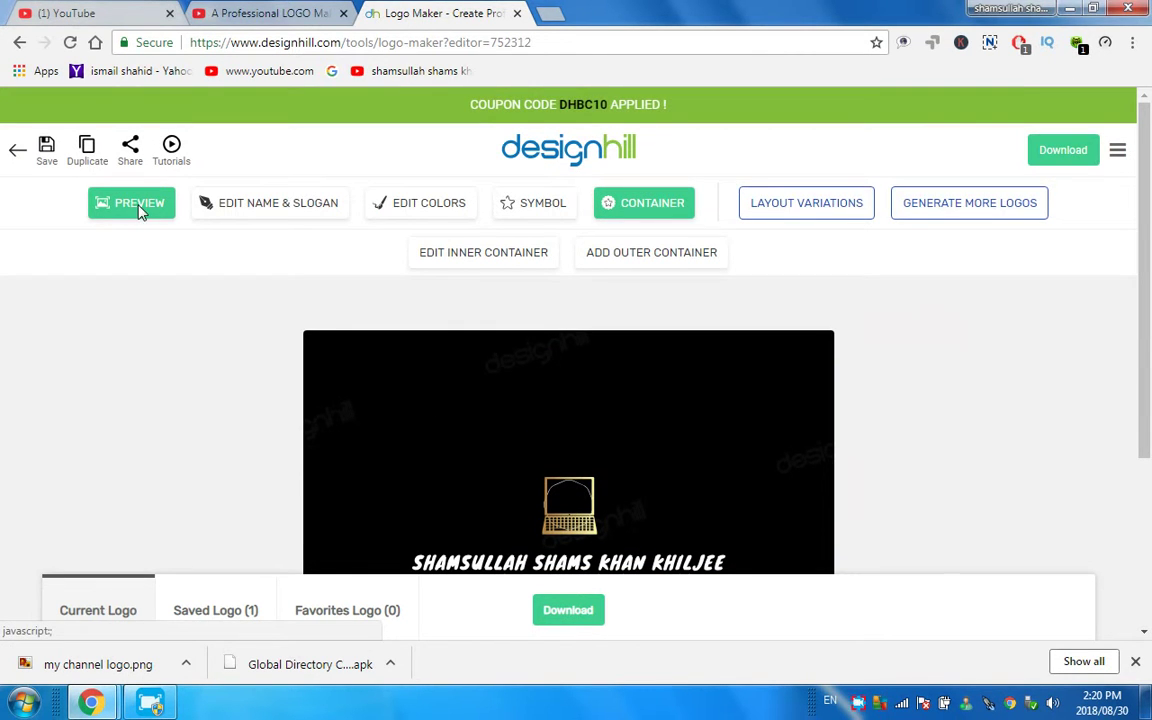
Preview the finished logo on mockups.
left_click(140, 205)
scroll(487, 326, "down", 2)
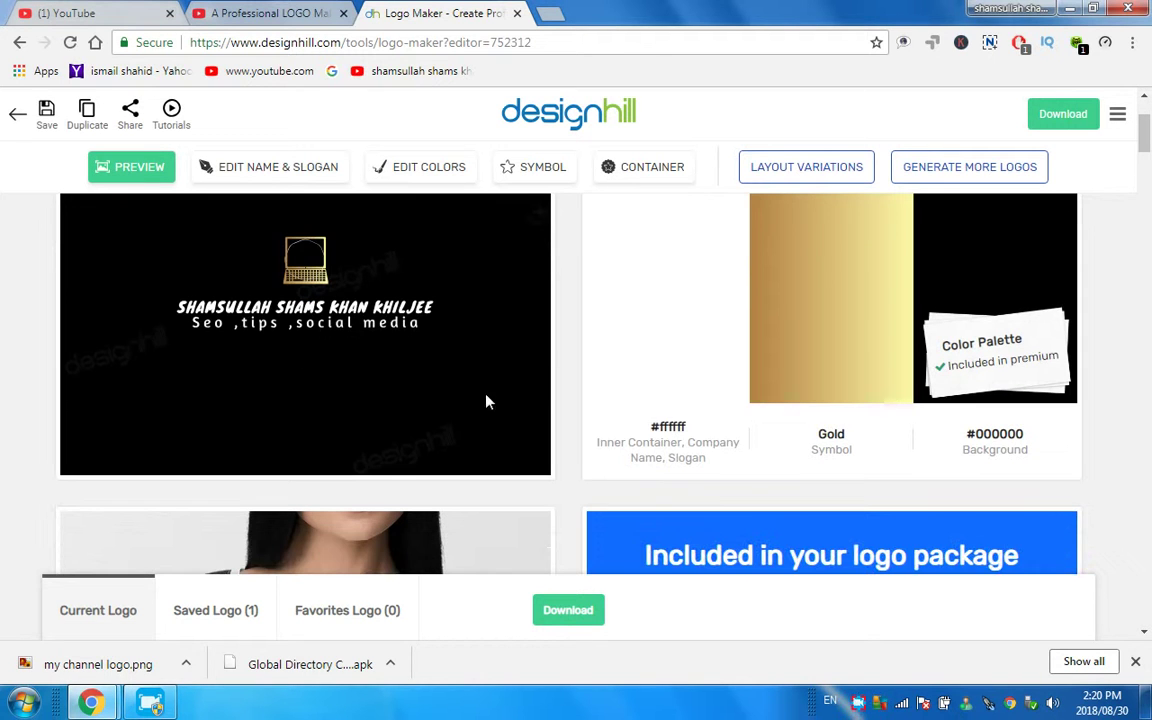
scroll(367, 340, "up", 1)
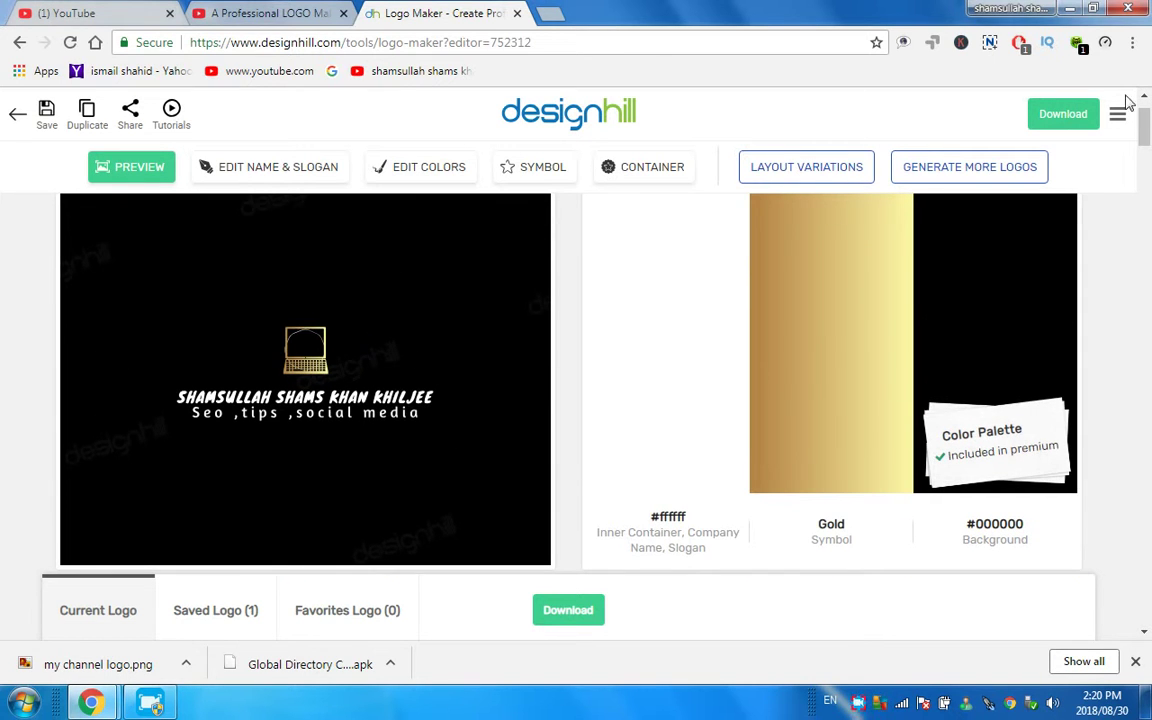
Capture the logo image as a selected area with Nimbus Capture and save it.
left_click(988, 44)
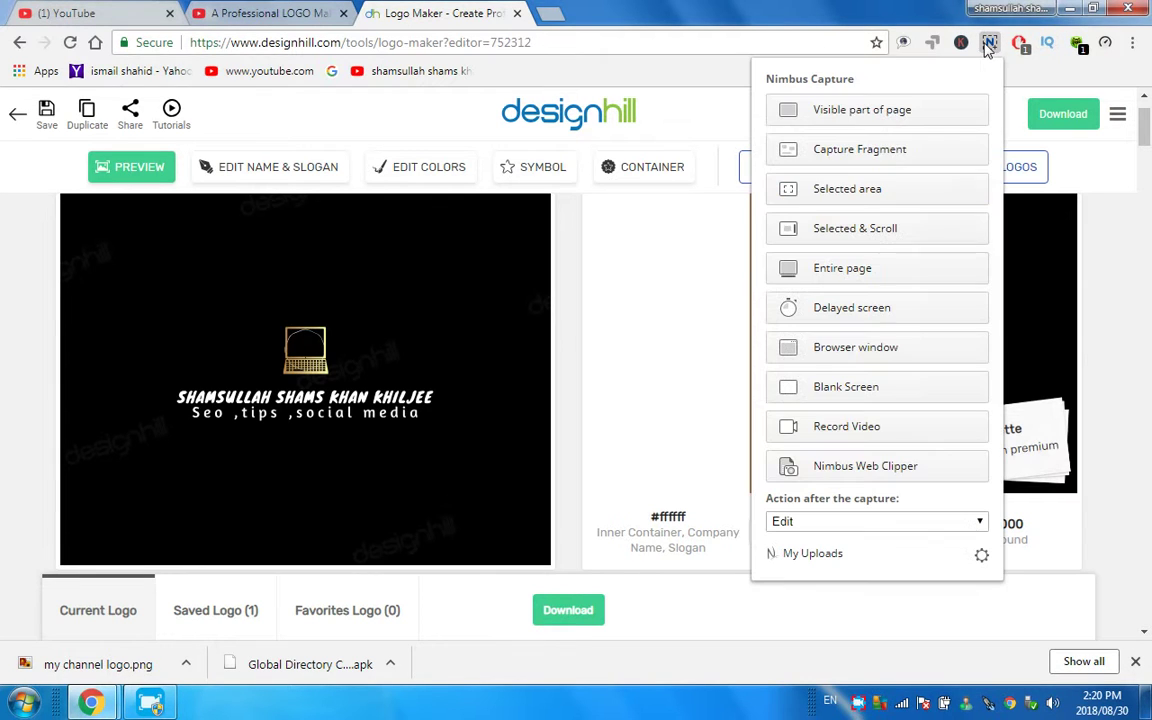
left_click(842, 191)
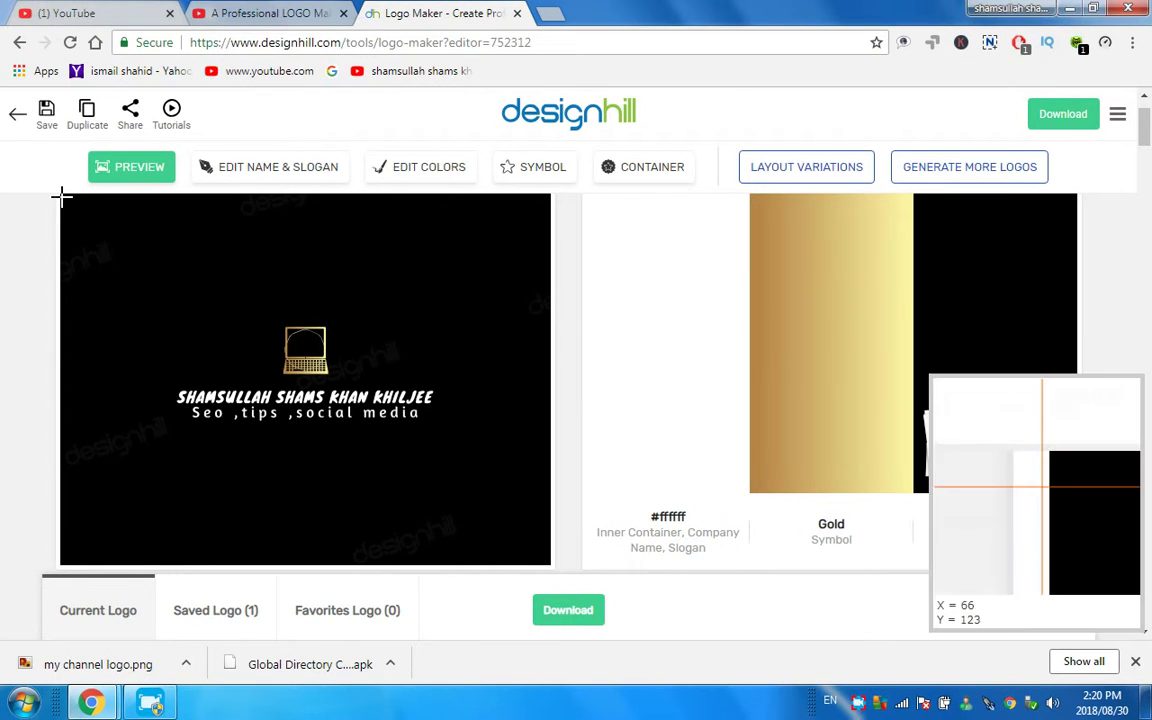
left_click_drag(62, 196, 546, 562)
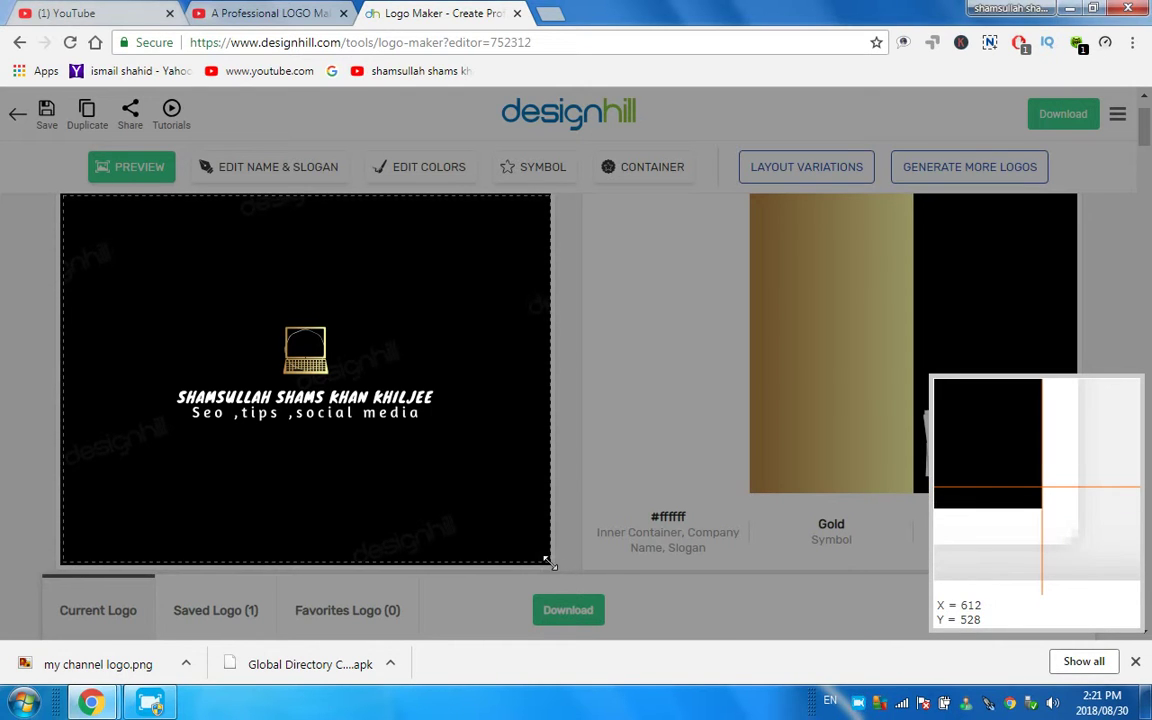
left_click_drag(546, 562, 547, 564)
left_click(309, 595)
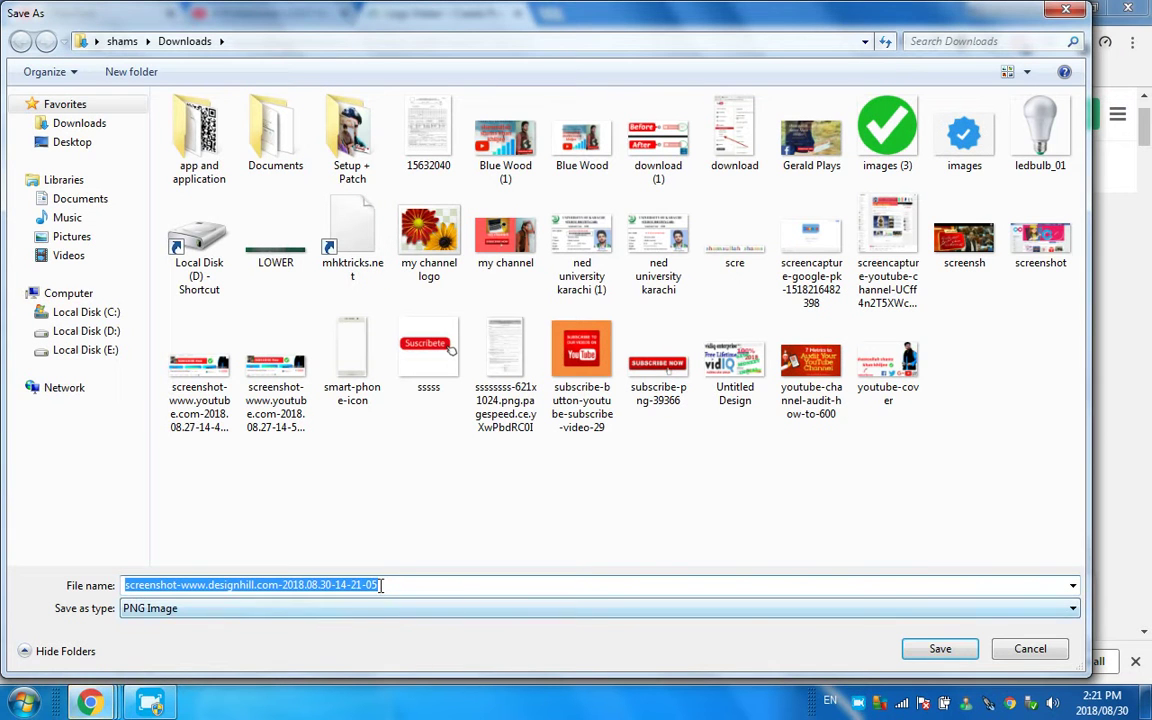
Rename the capture to 'channel logo' and save it as a PNG in Downloads.
left_click(405, 586)
key("BackSpace")
key("BackSpace")
key("BackSpace")
key("BackSpace")
key("BackSpace")
key("BackSpace")
key("BackSpace")
key("BackSpace")
key("BackSpace")
key("BackSpace")
key("BackSpace")
key("BackSpace")
key("BackSpace")
type("channel")
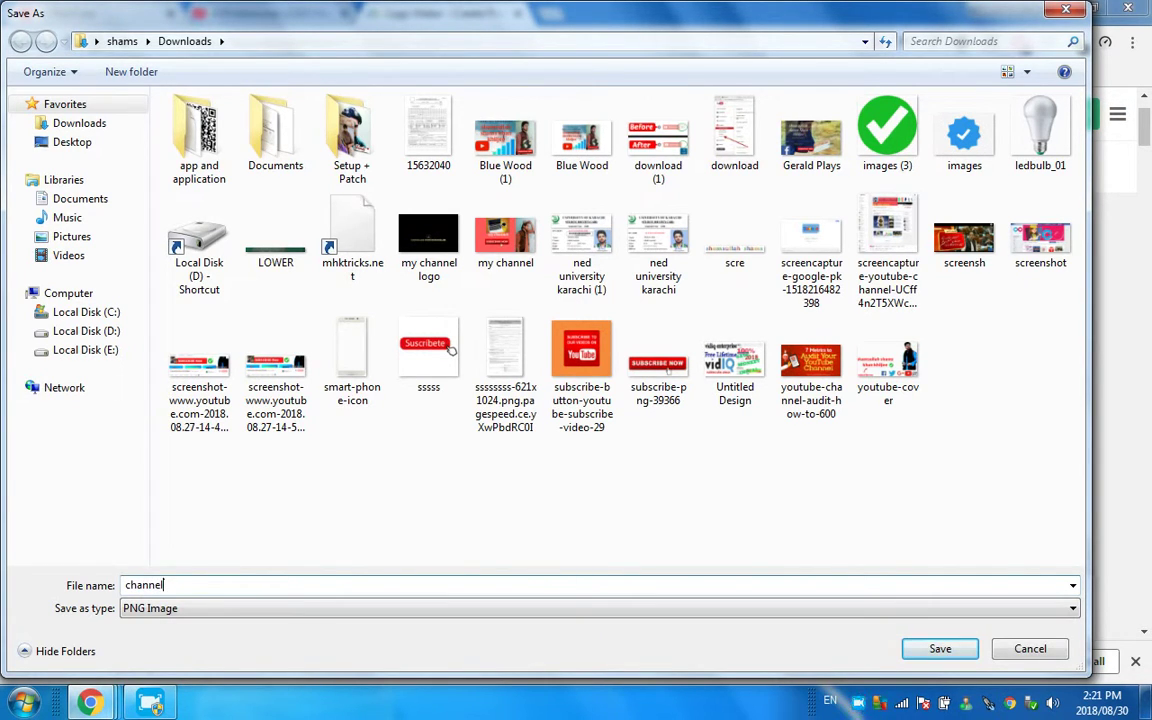
type(" logo")
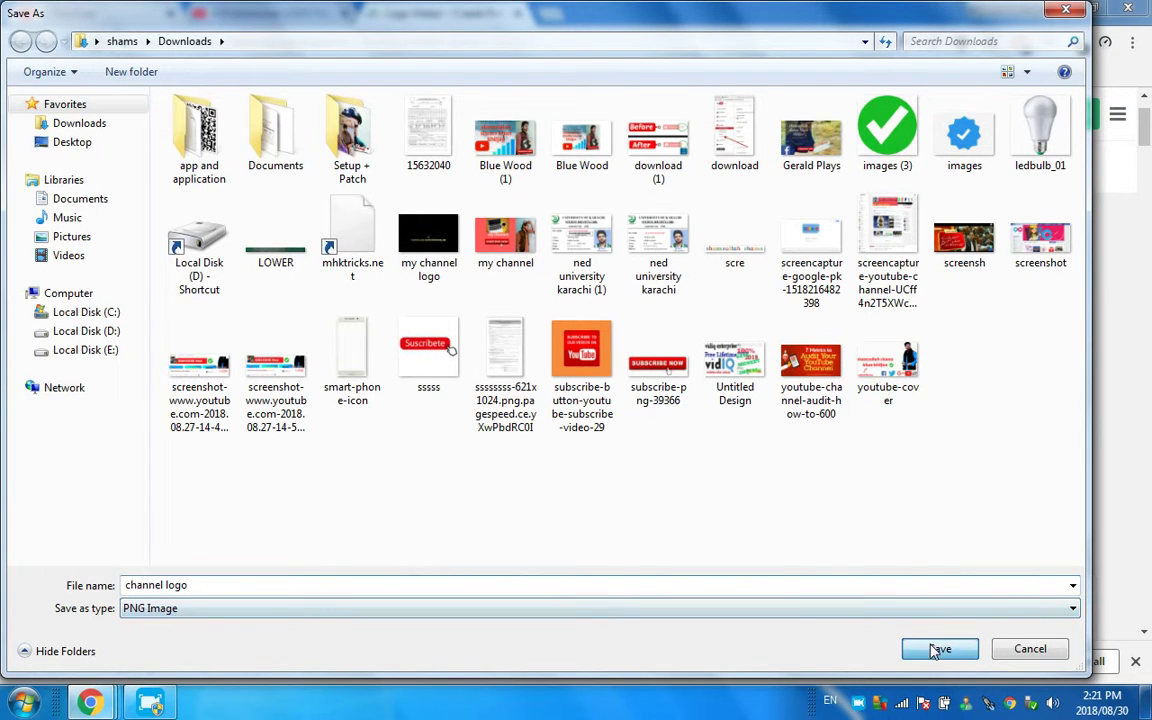
left_click(939, 648)
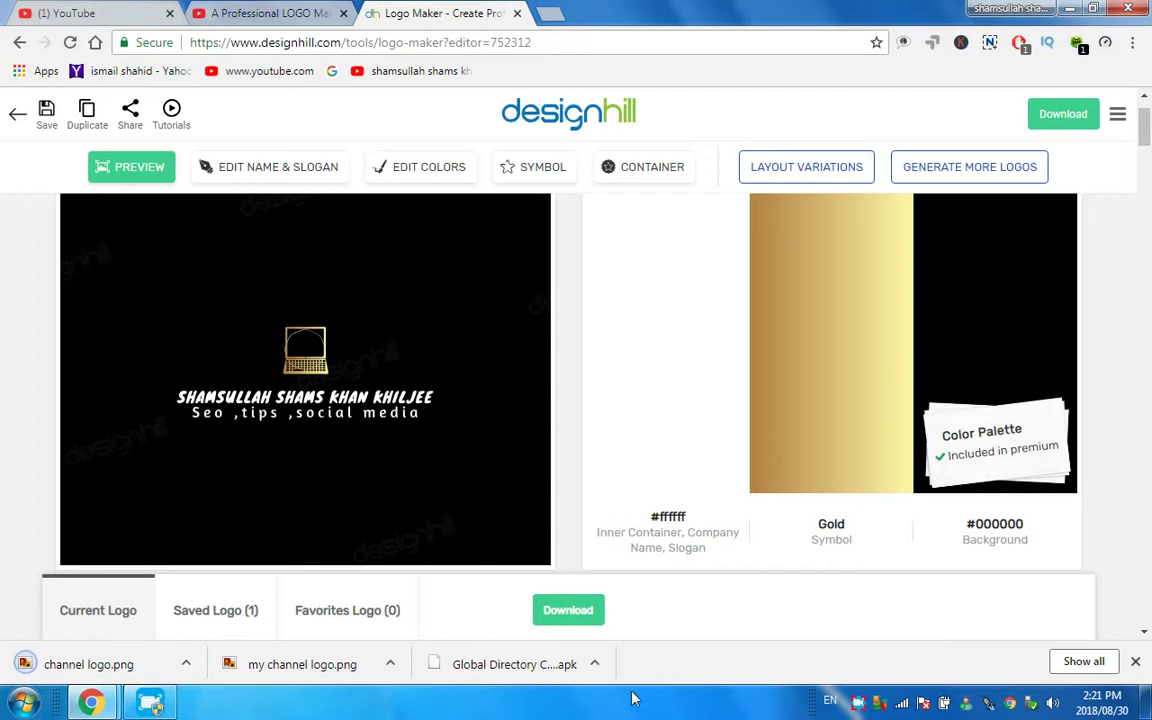
Open channel logo.png from Chrome's download bar and zoom out to view it.
left_click(187, 666)
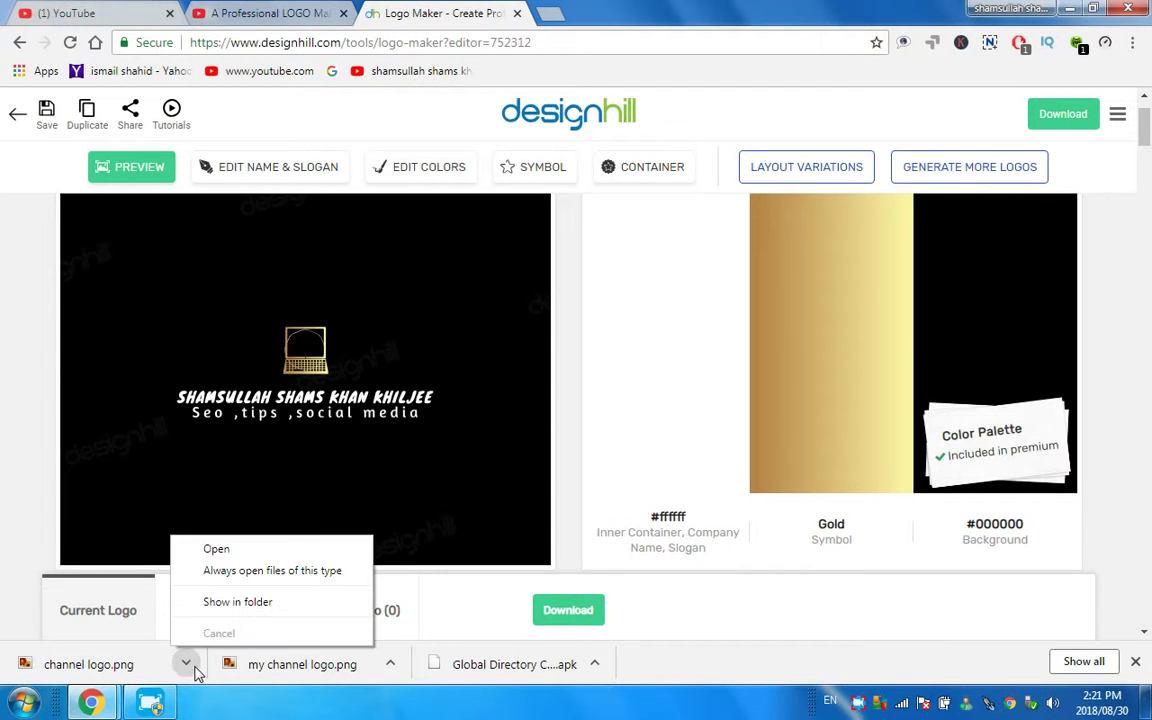
left_click(218, 550)
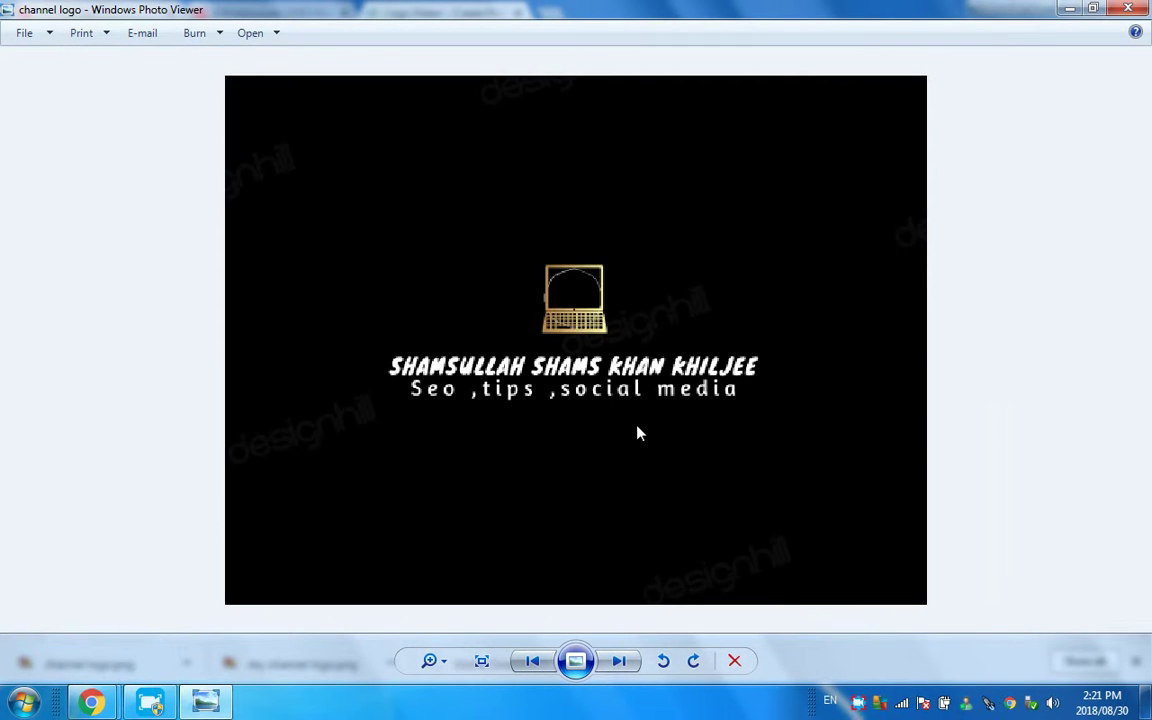
scroll(639, 432, "down", 1)
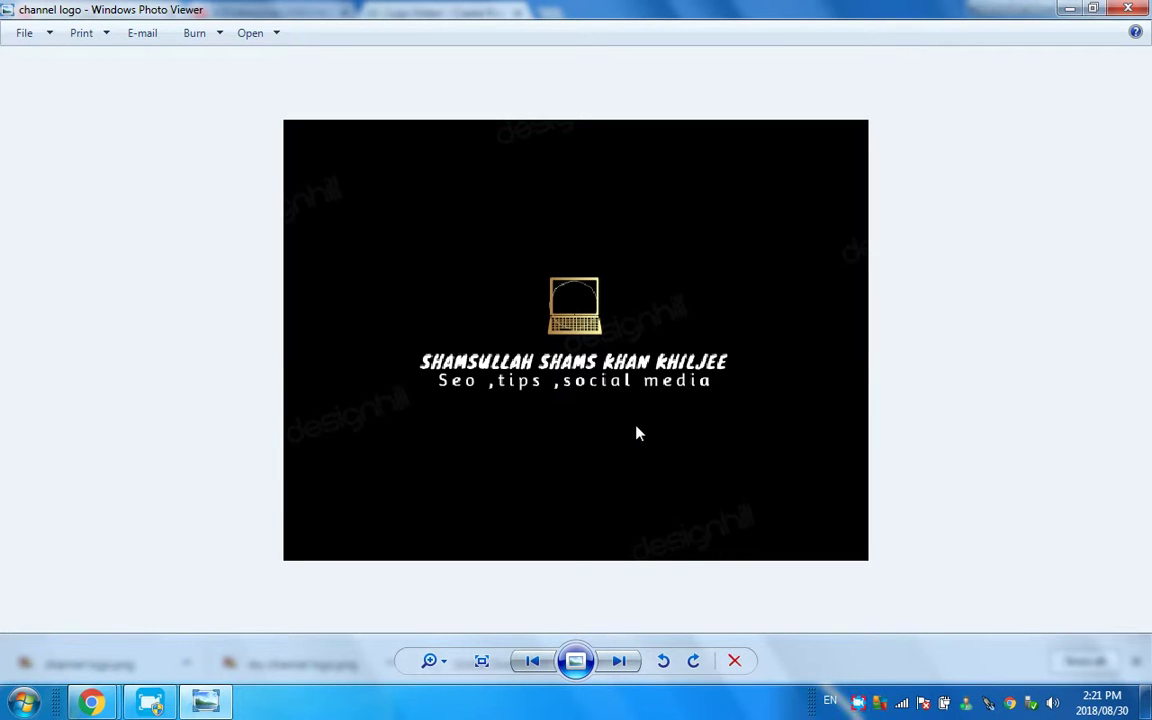
scroll(639, 432, "down", 1)
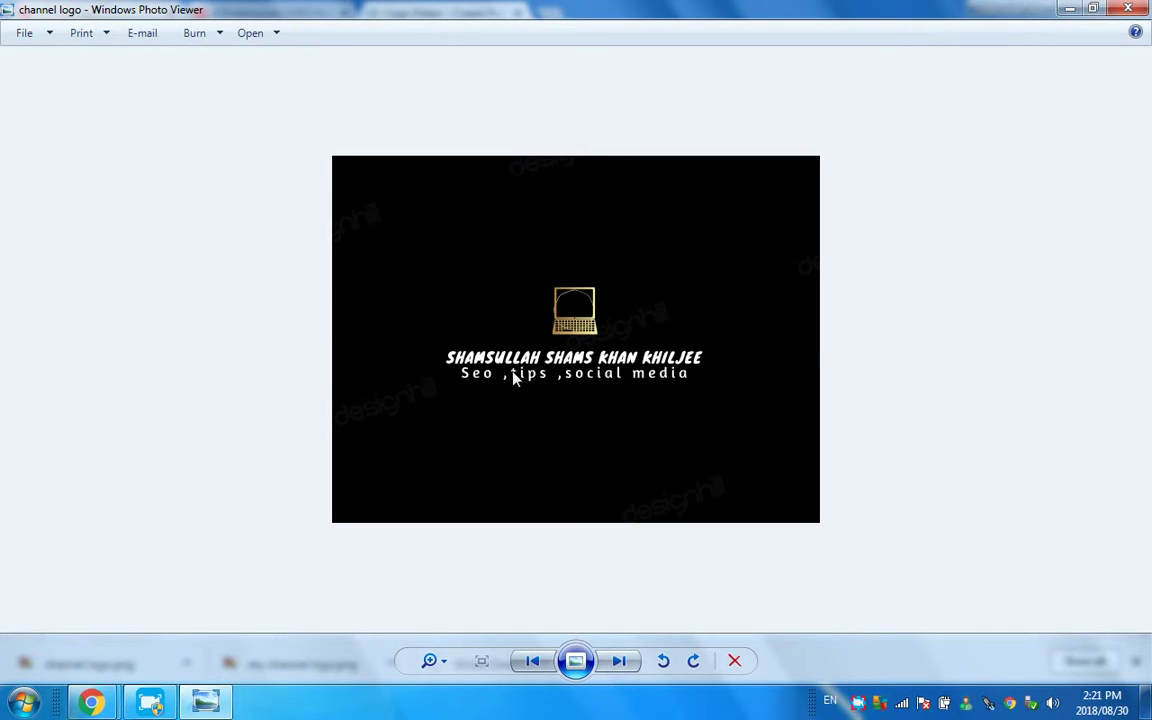